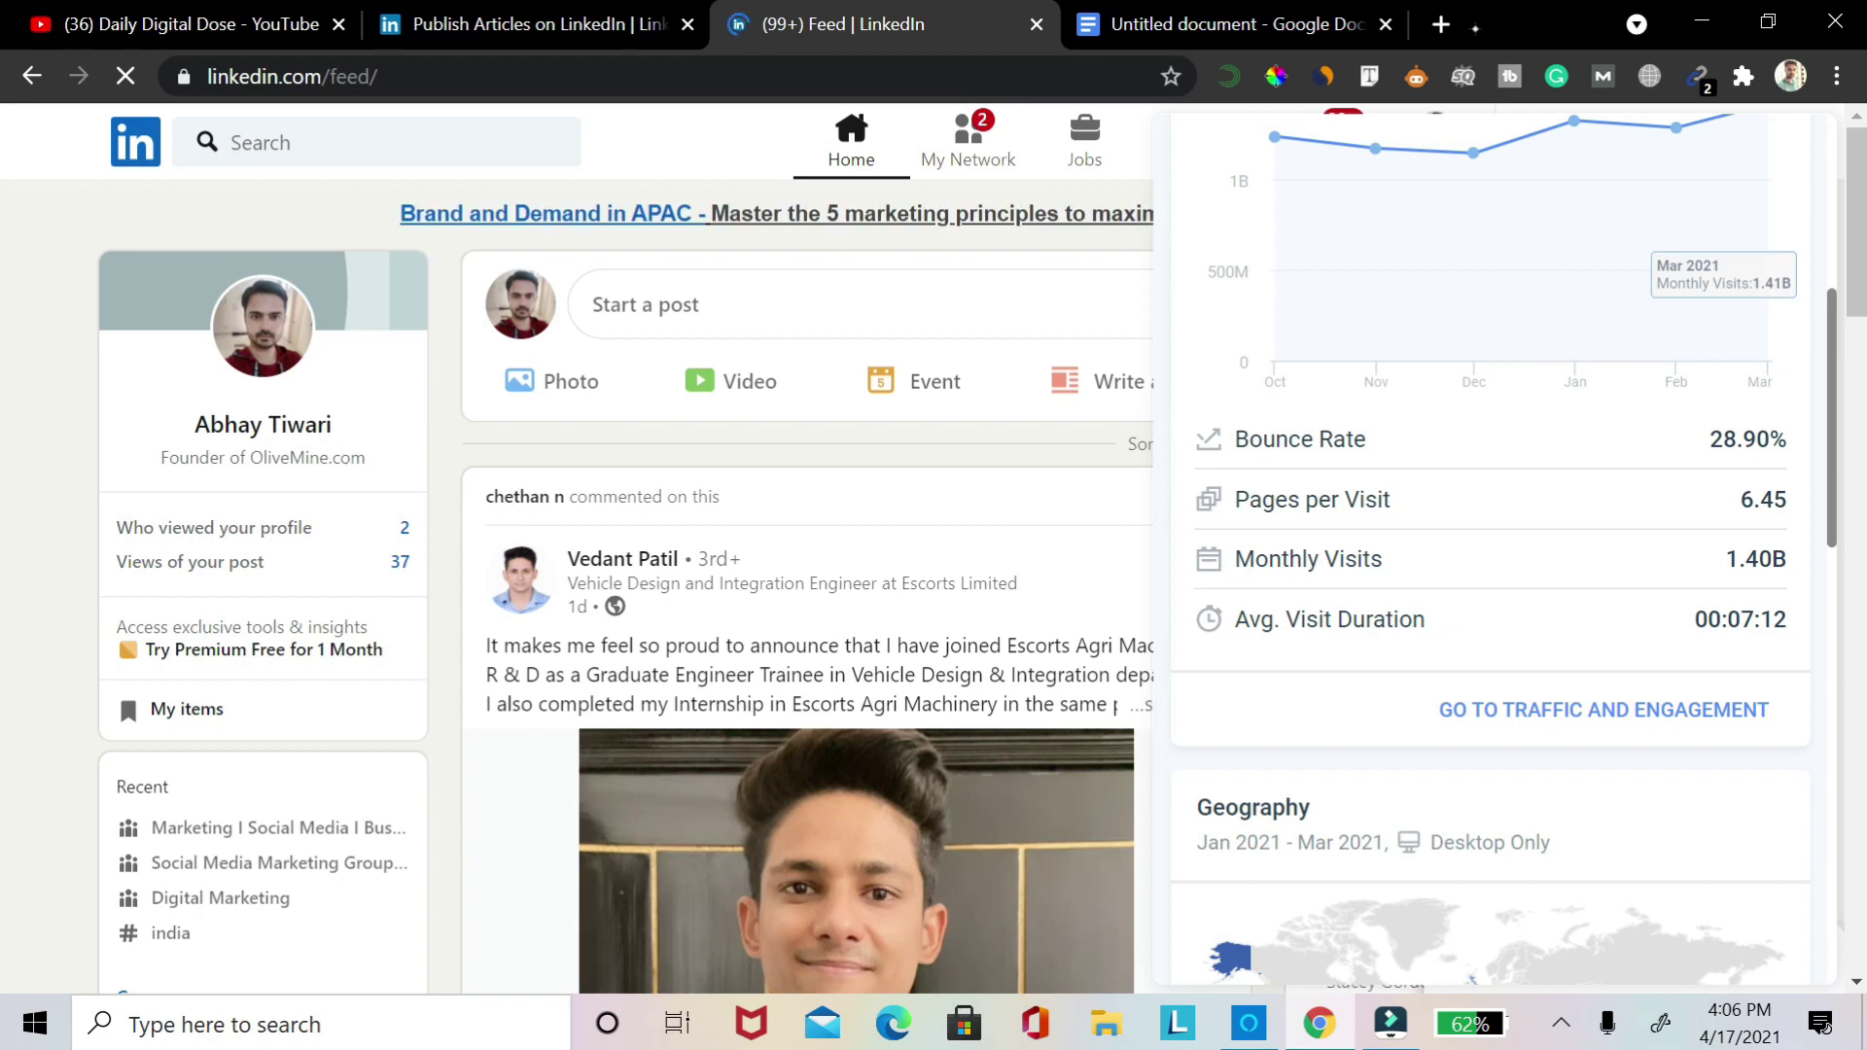
Examine LinkedIn's traffic statistics in the SimilarWeb overlay, covering monthly visits, top countries and traffic sources, and dismiss the overlay
scroll(1491, 545, down, 10)
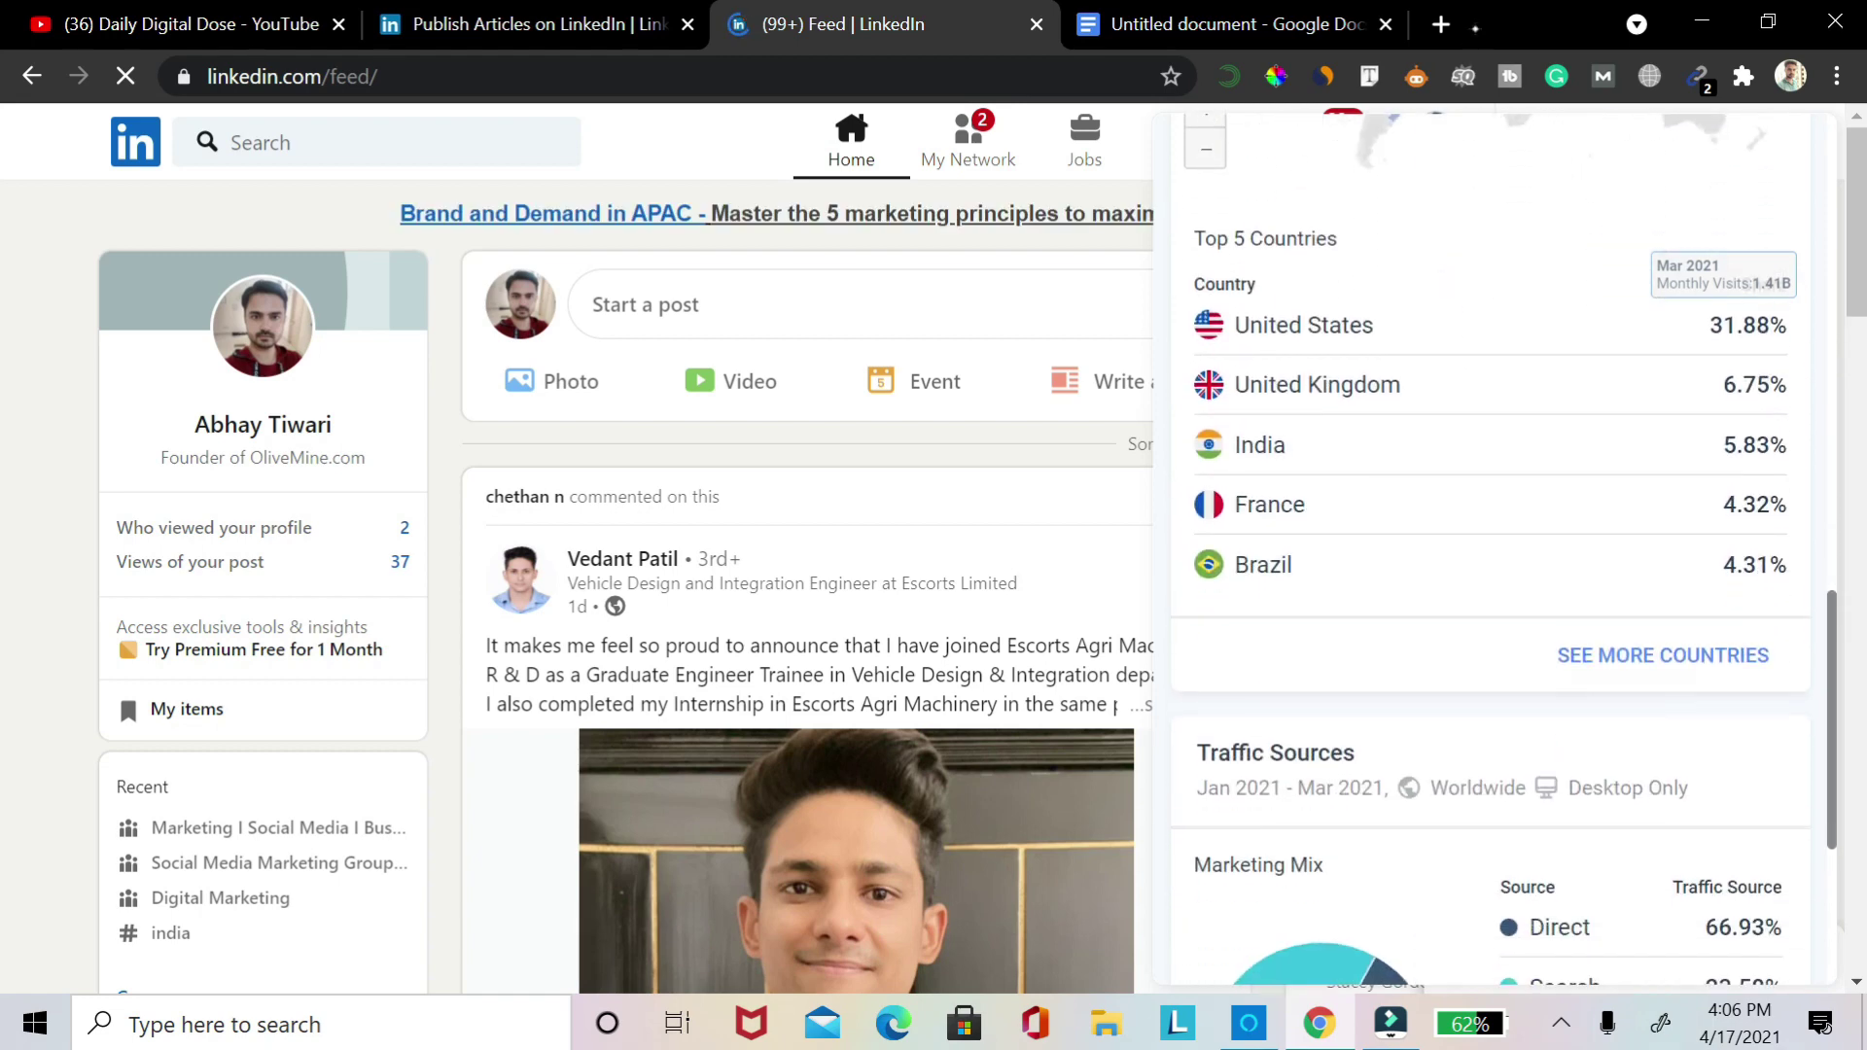
scroll(1503, 550, up, 2)
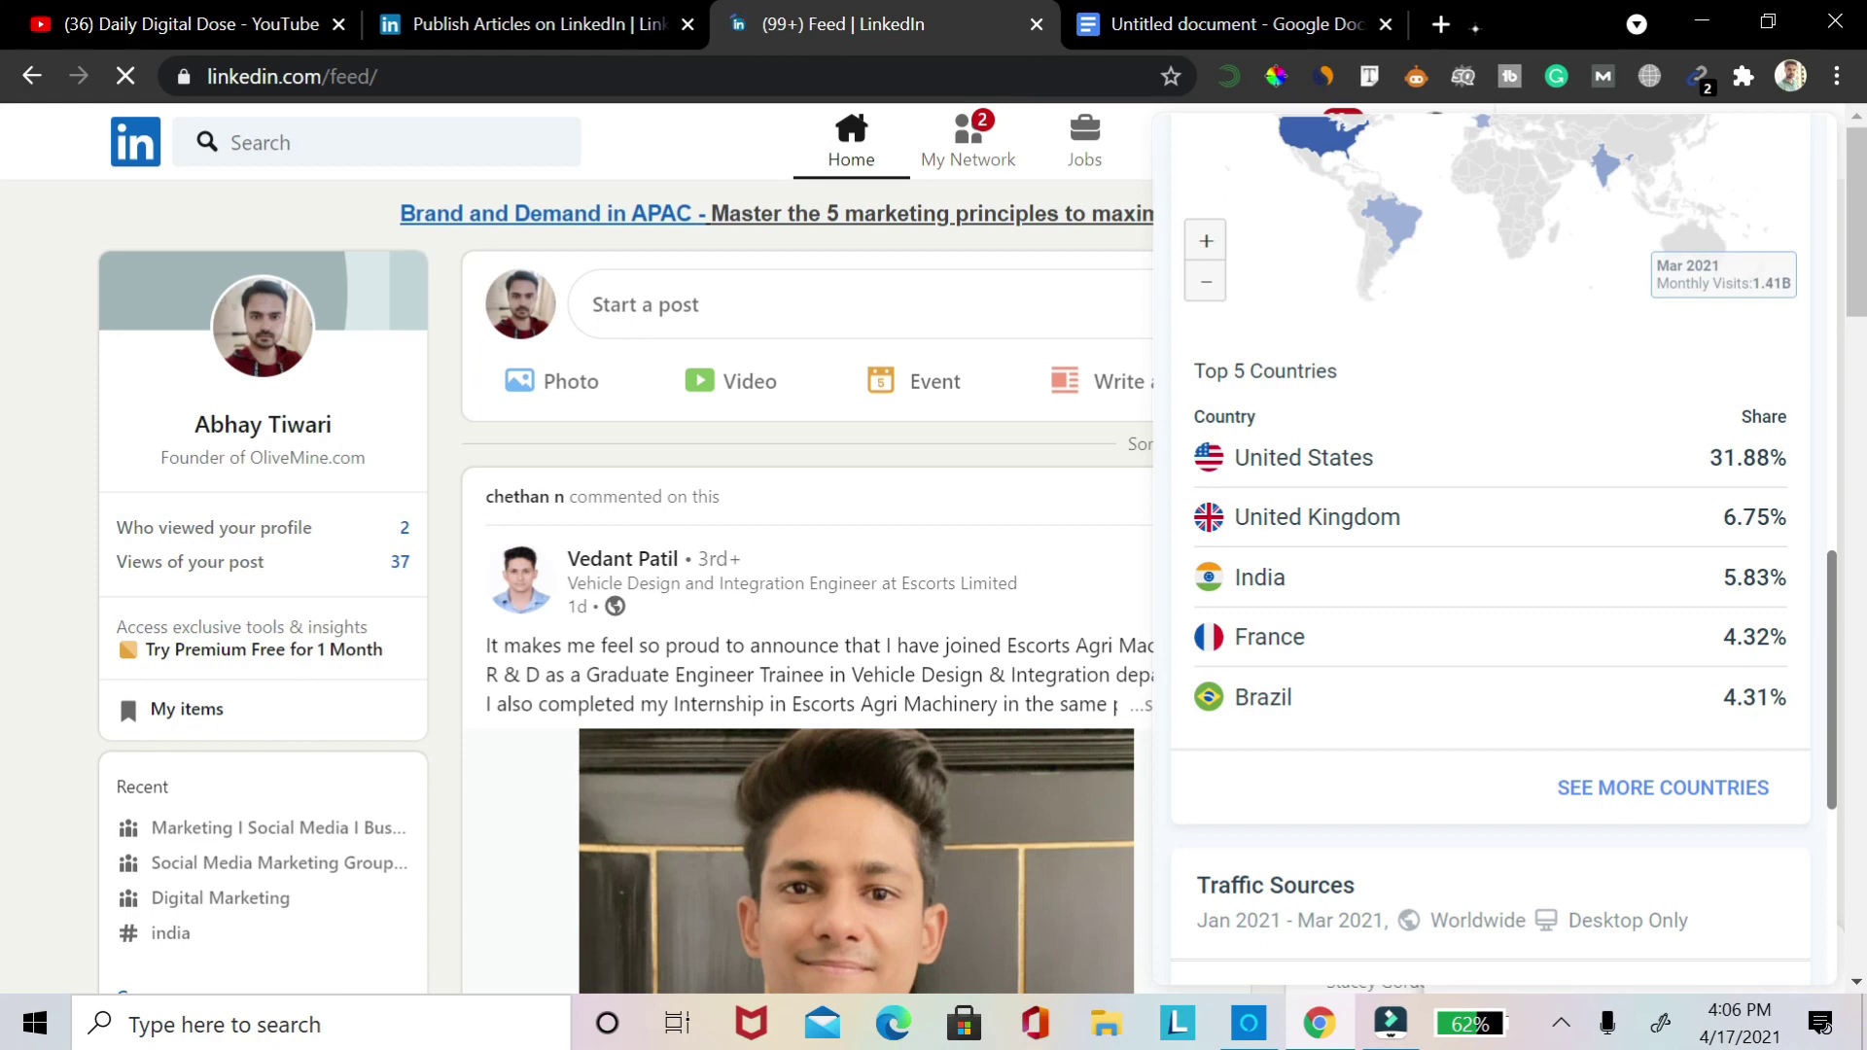
scroll(1491, 544, down, 8)
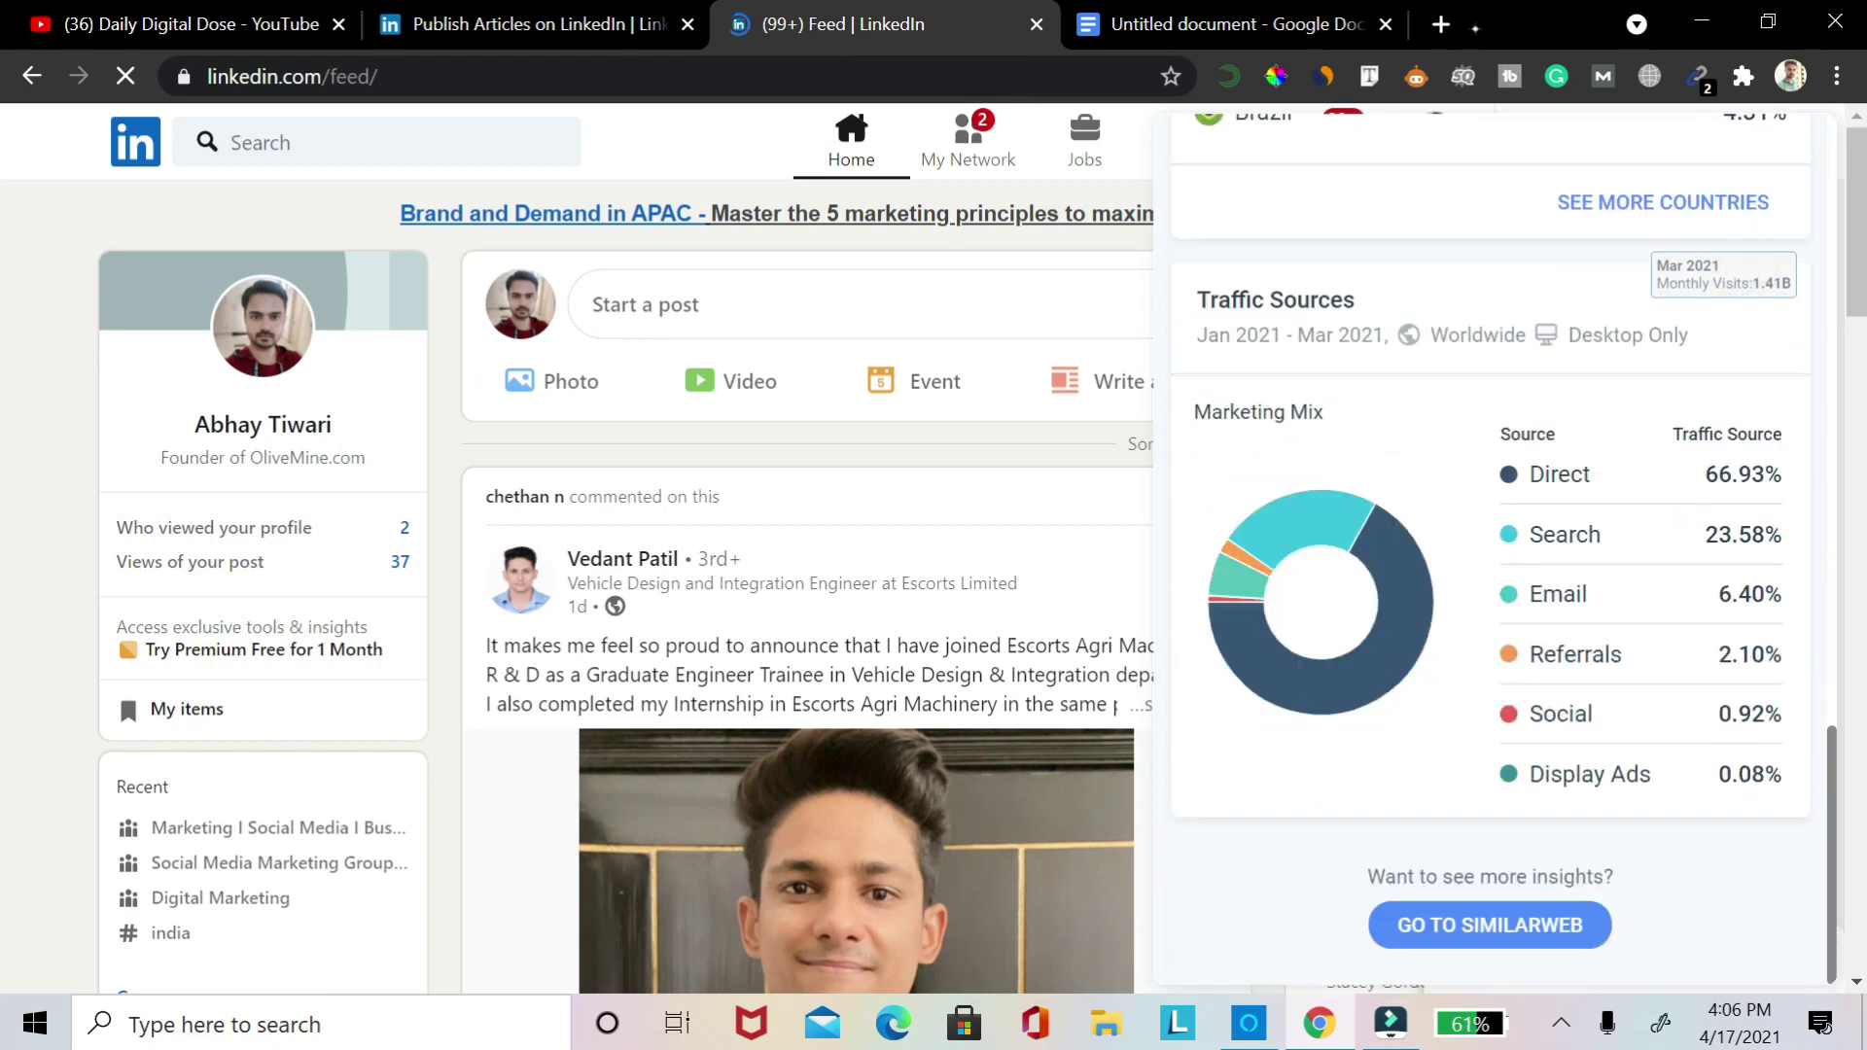
scroll(1491, 544, up, 20)
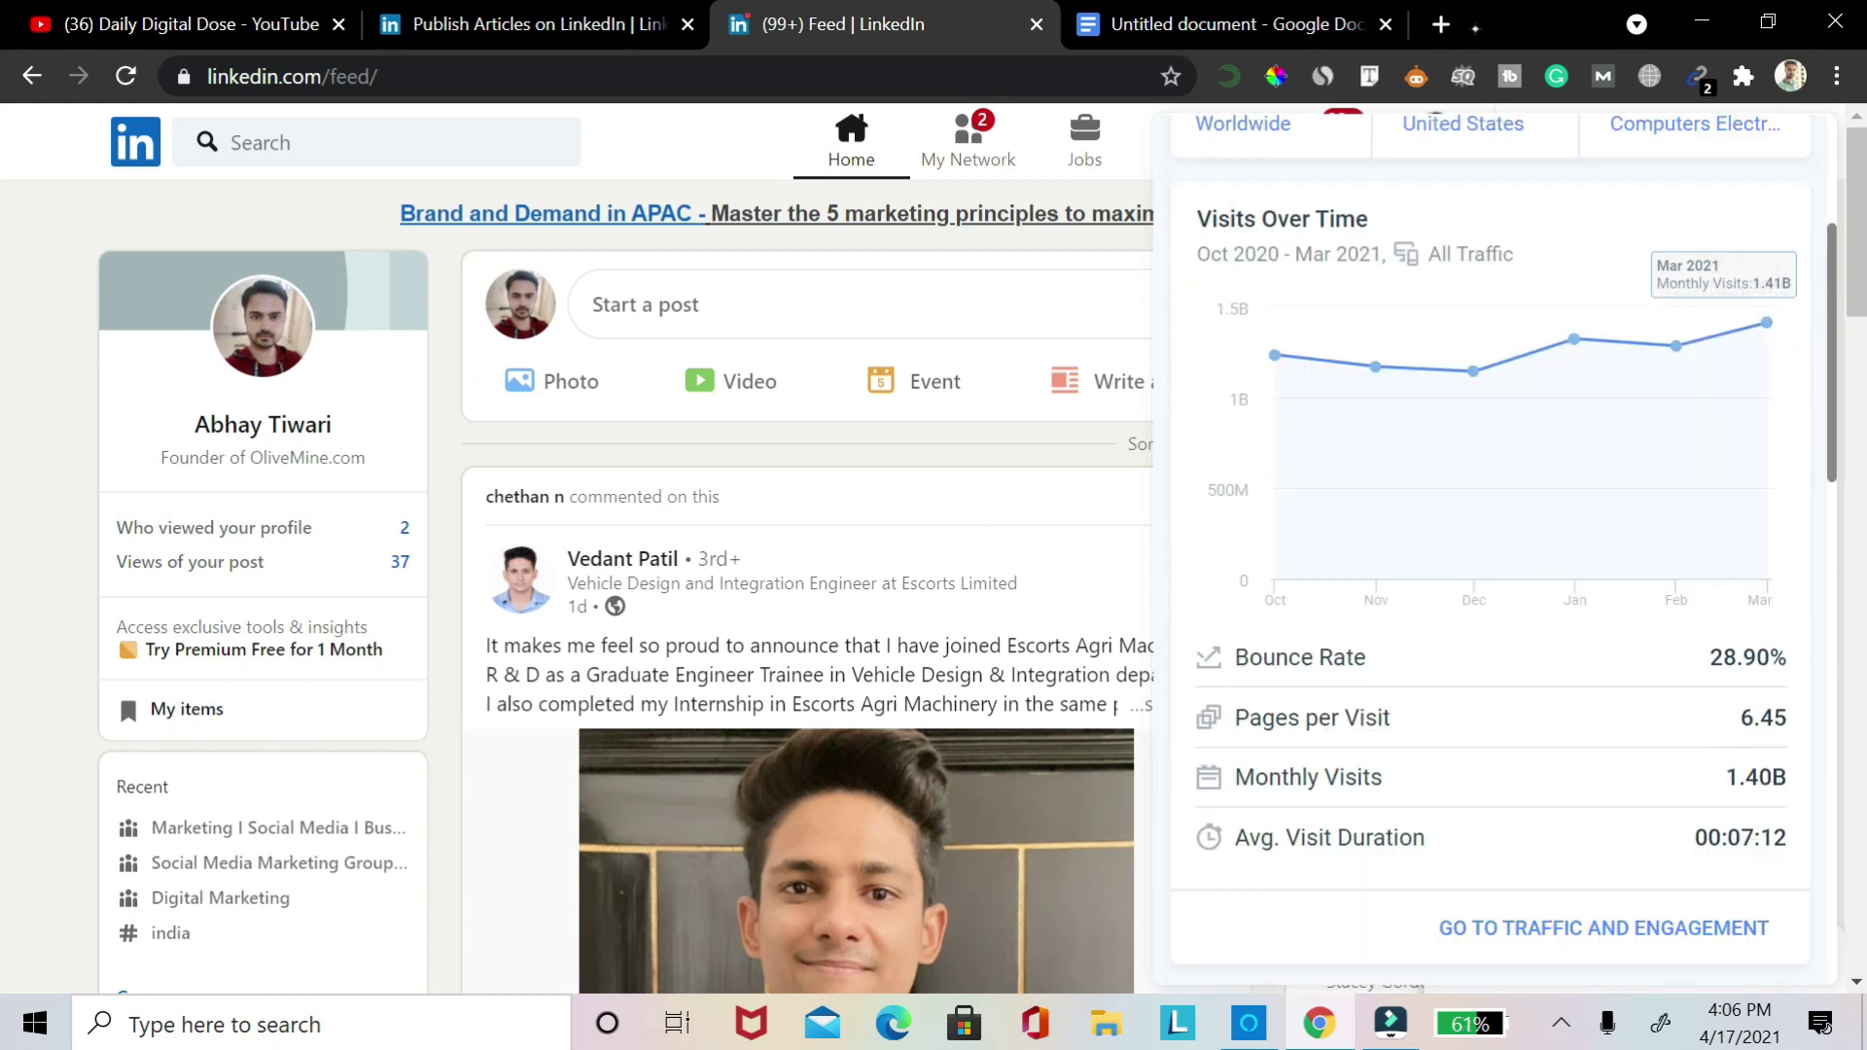
scroll(1491, 544, up, 5)
key(Escape)
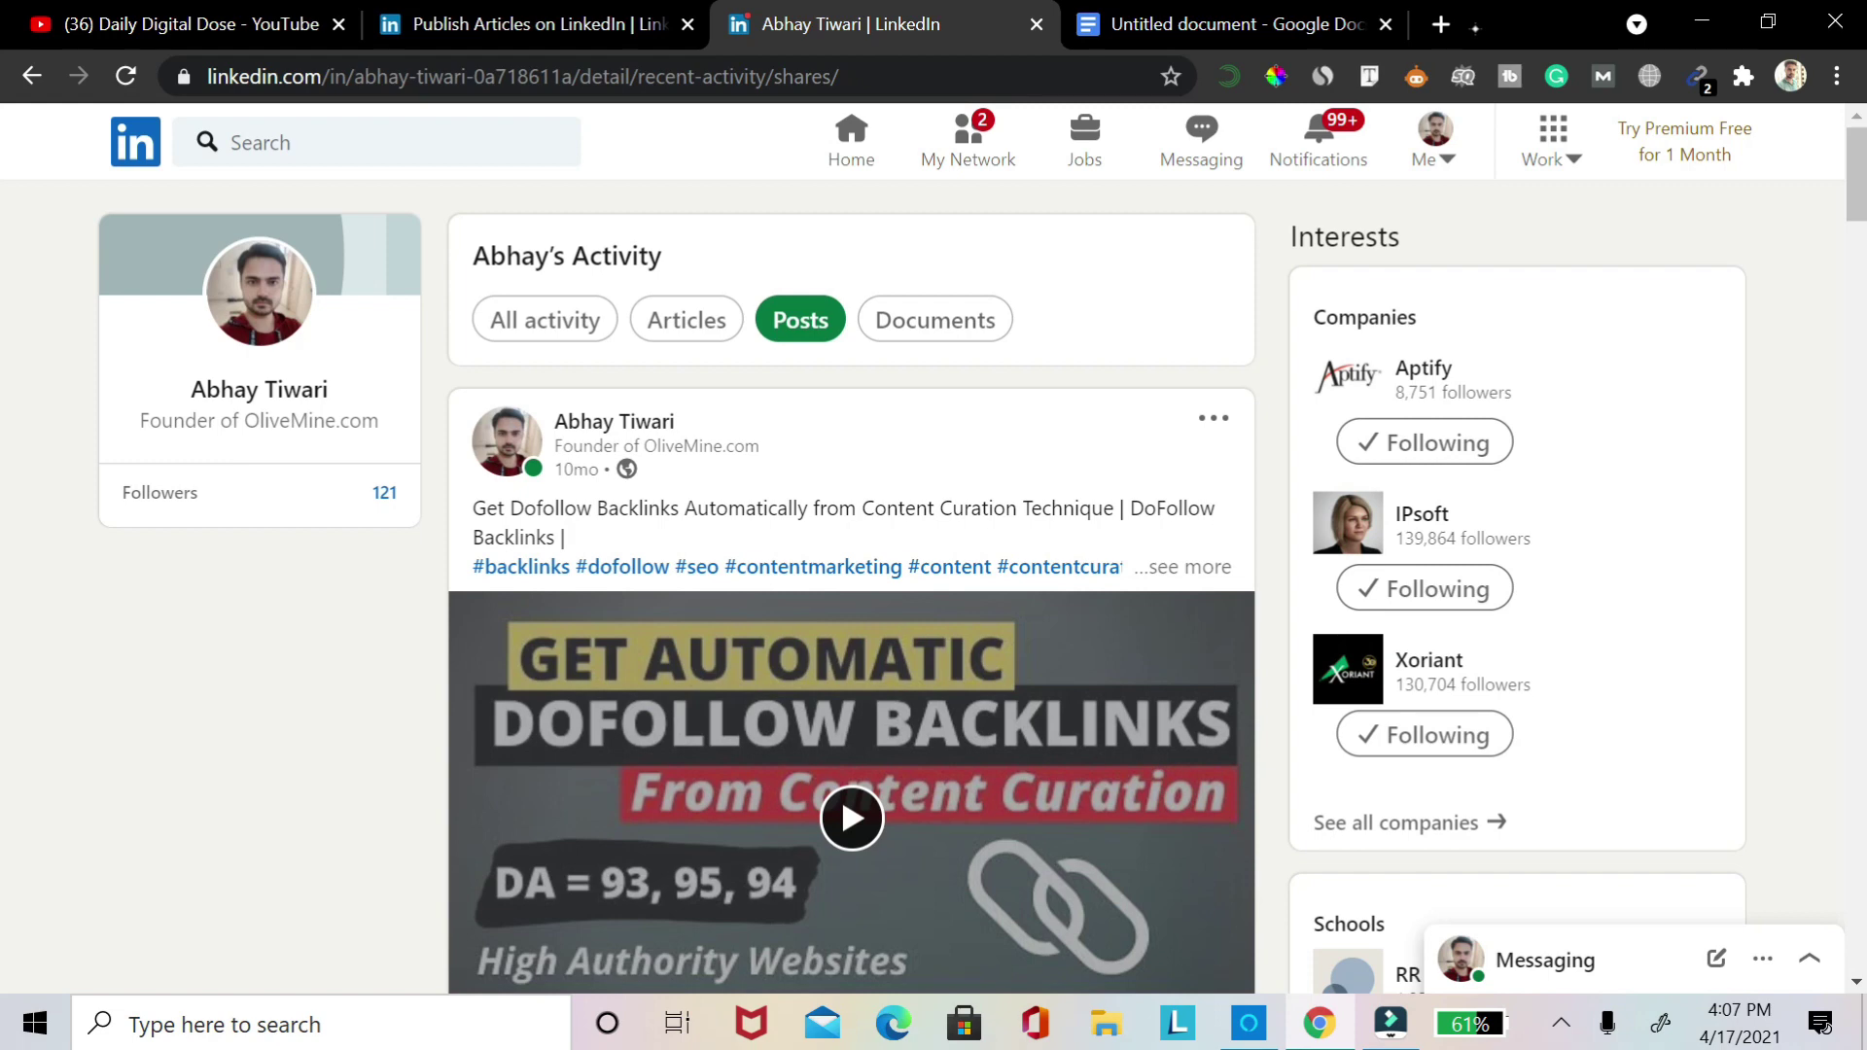
Review the posts in the profile's activity and compare the feed view counts shown under each one
scroll(851, 583, down, 2)
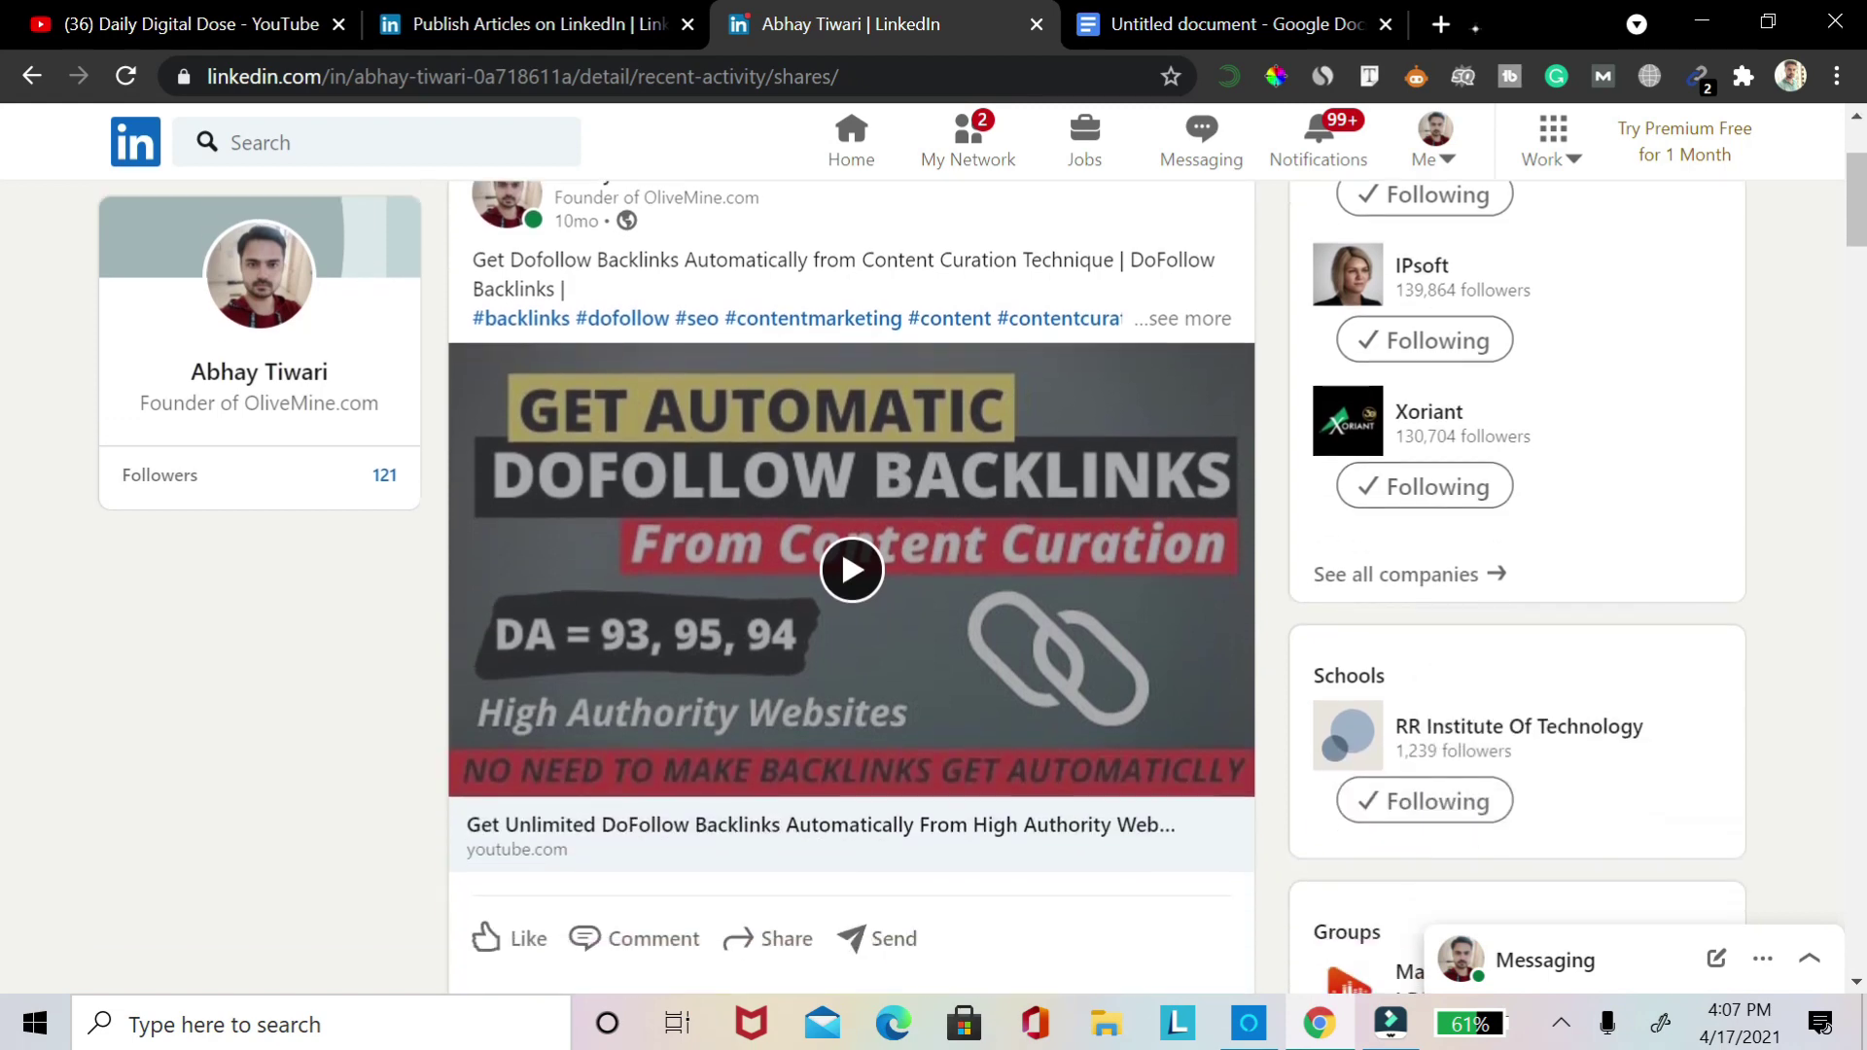
scroll(851, 583, down, 8)
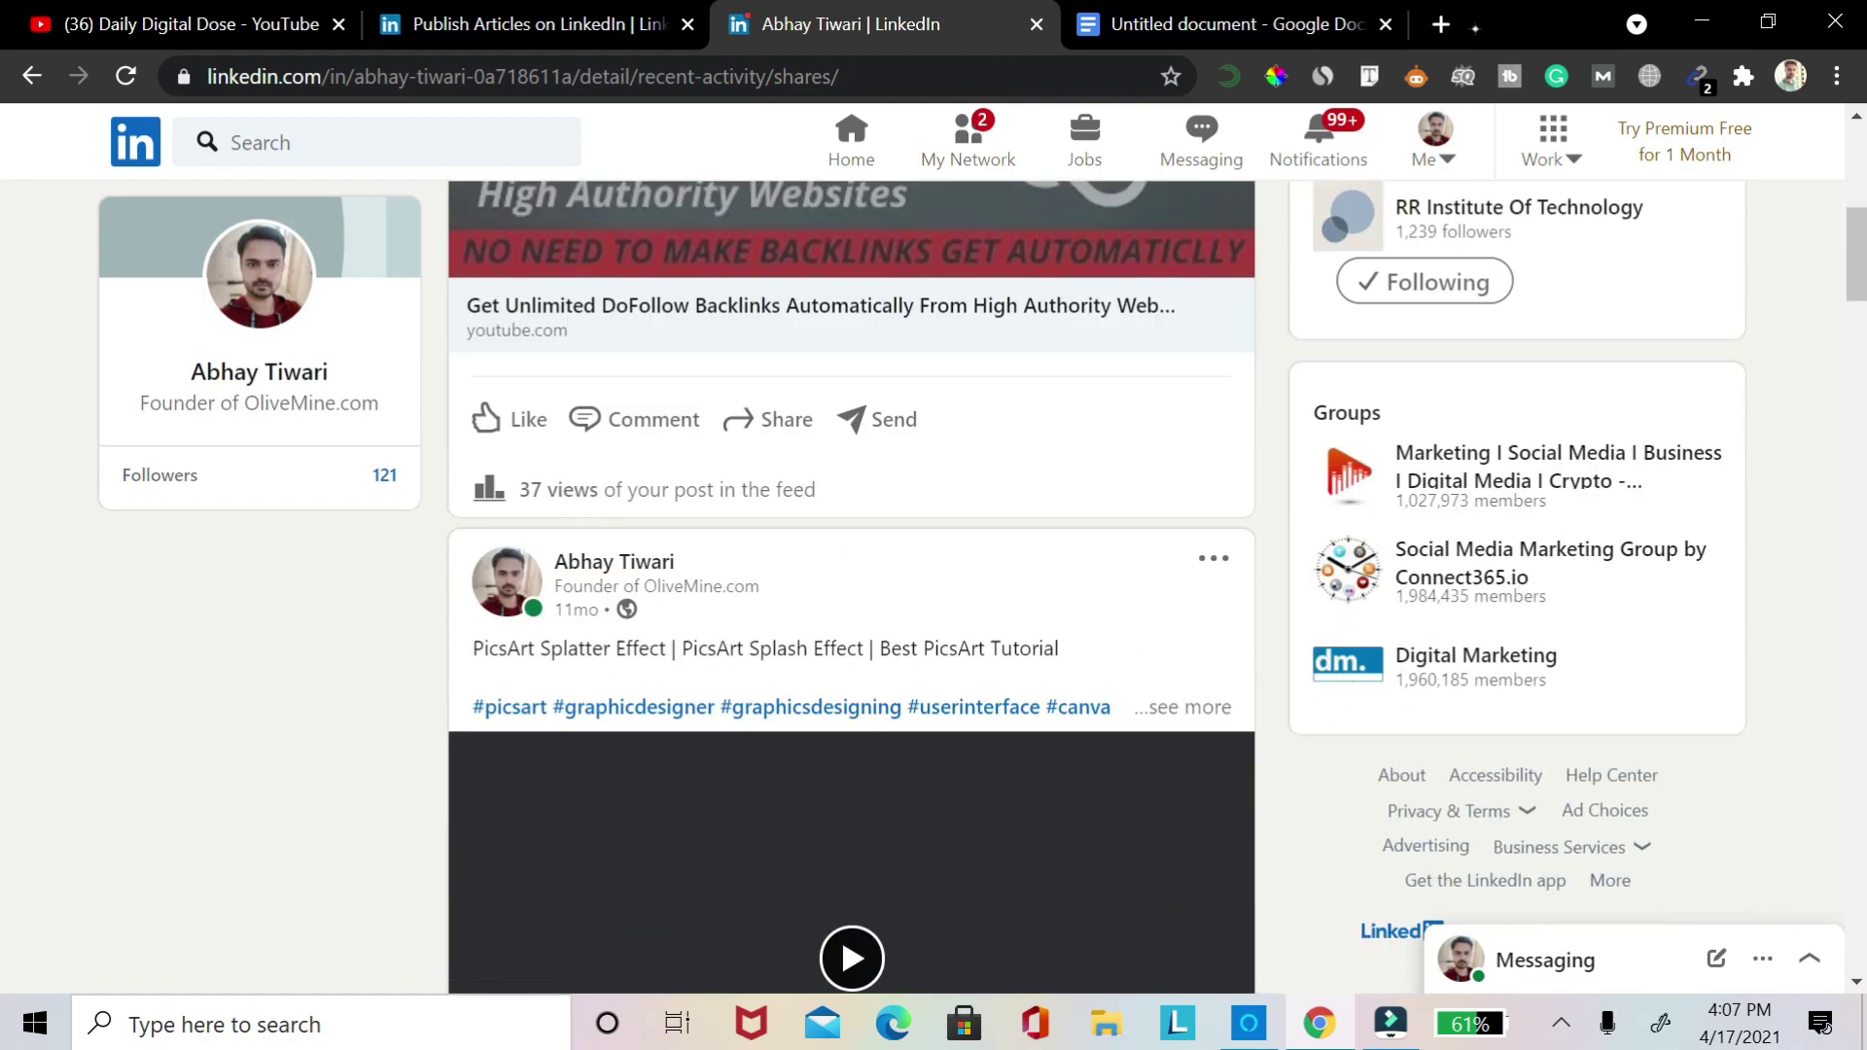
scroll(851, 584, down, 20)
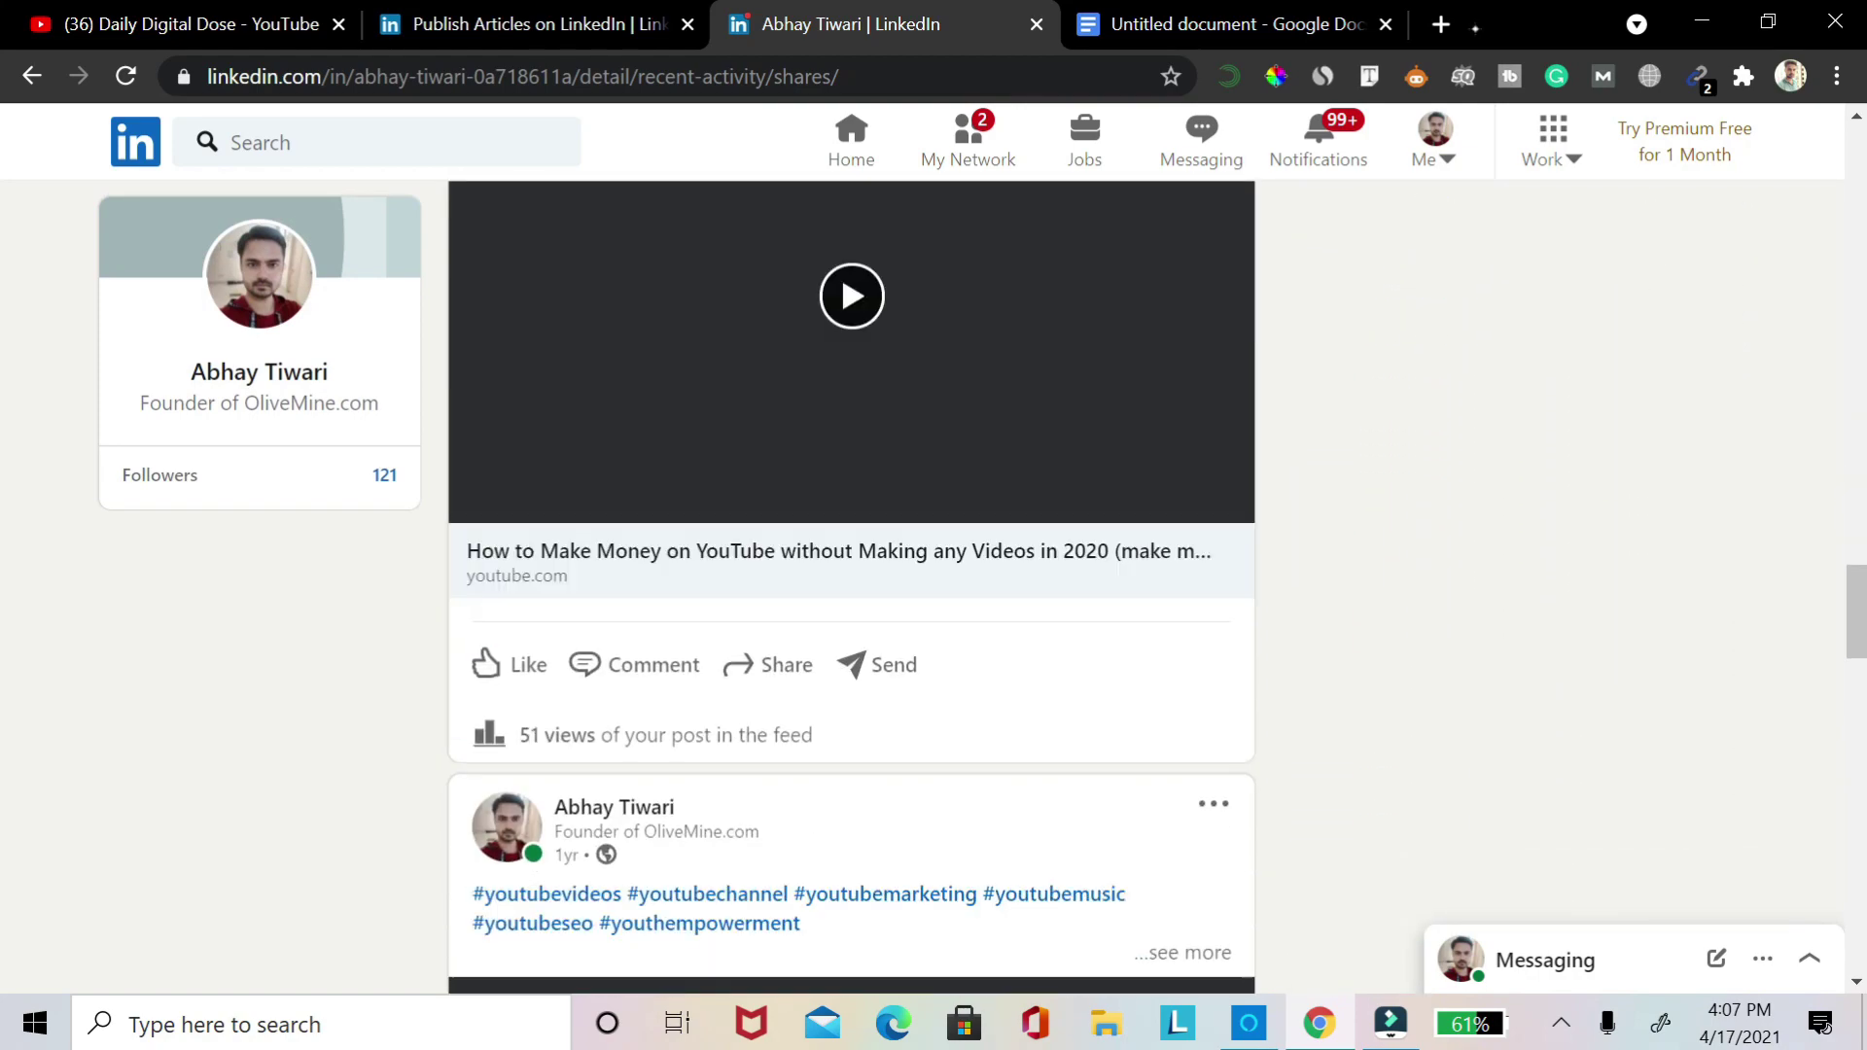
scroll(850, 583, down, 20)
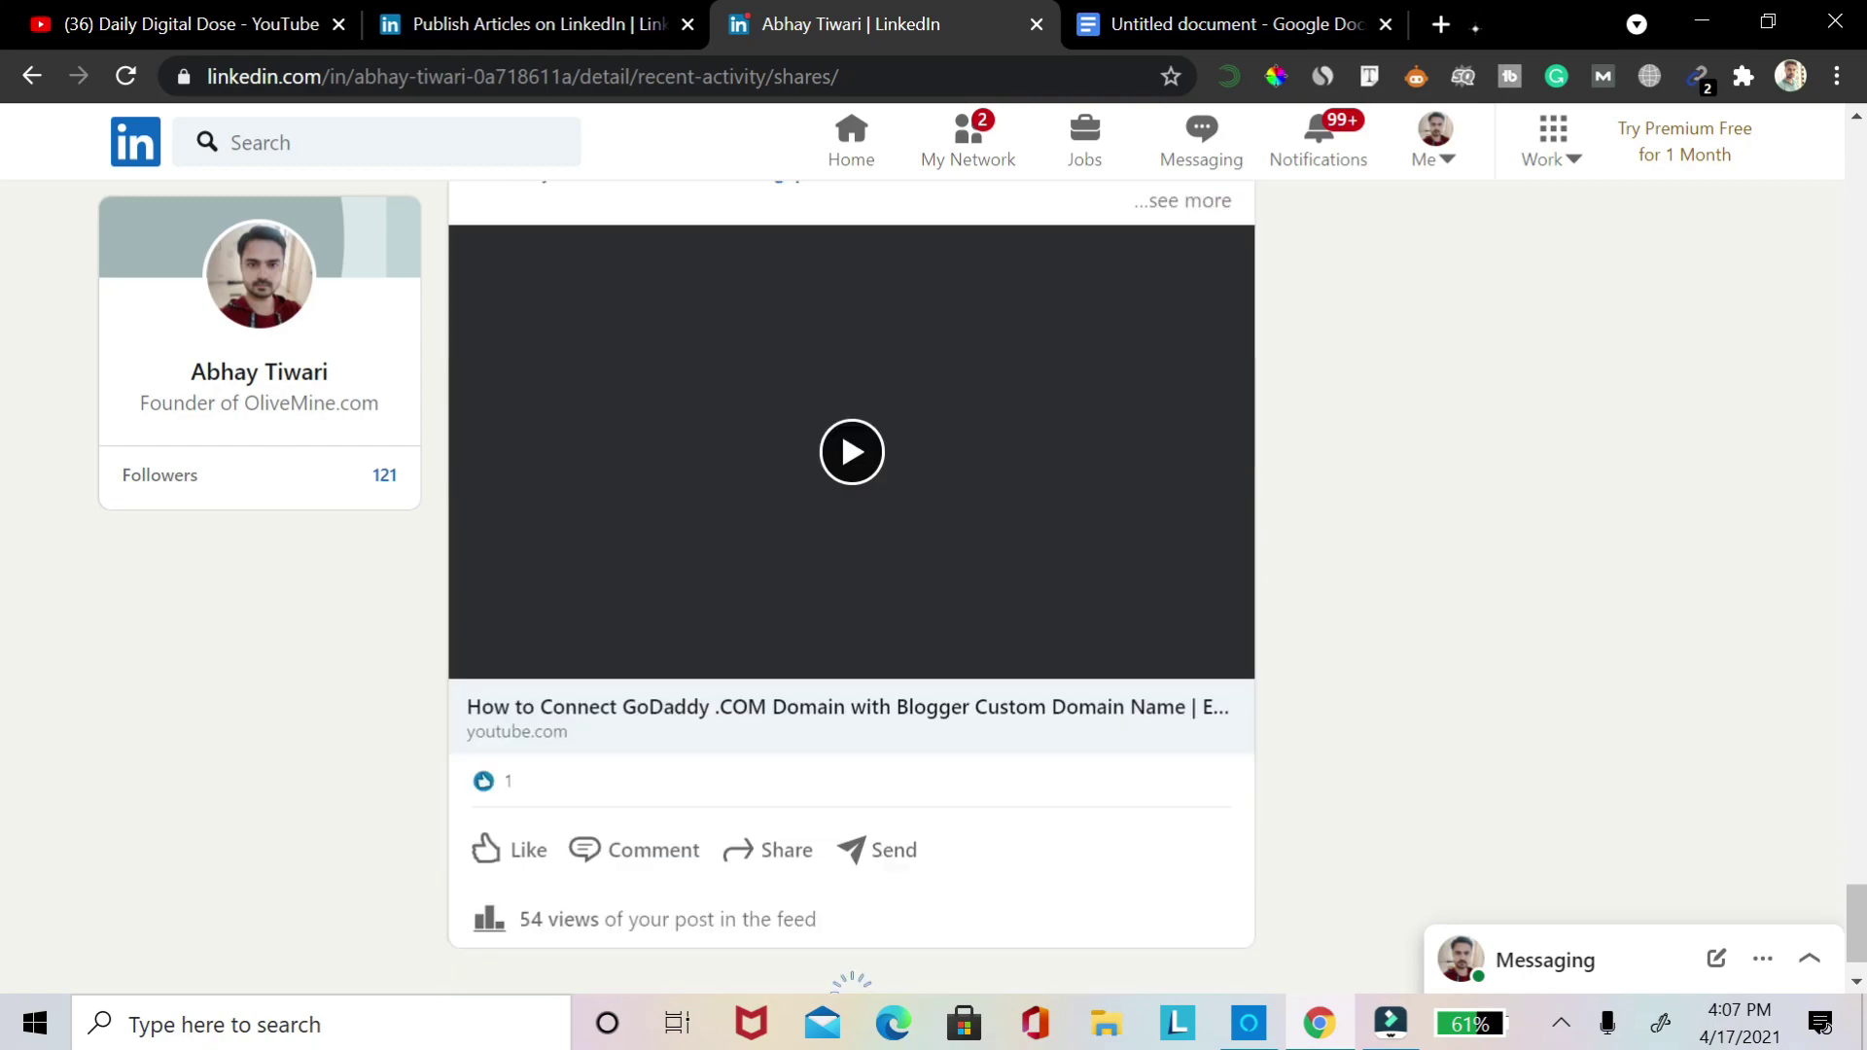
scroll(851, 583, up, 12)
scroll(851, 583, up, 20)
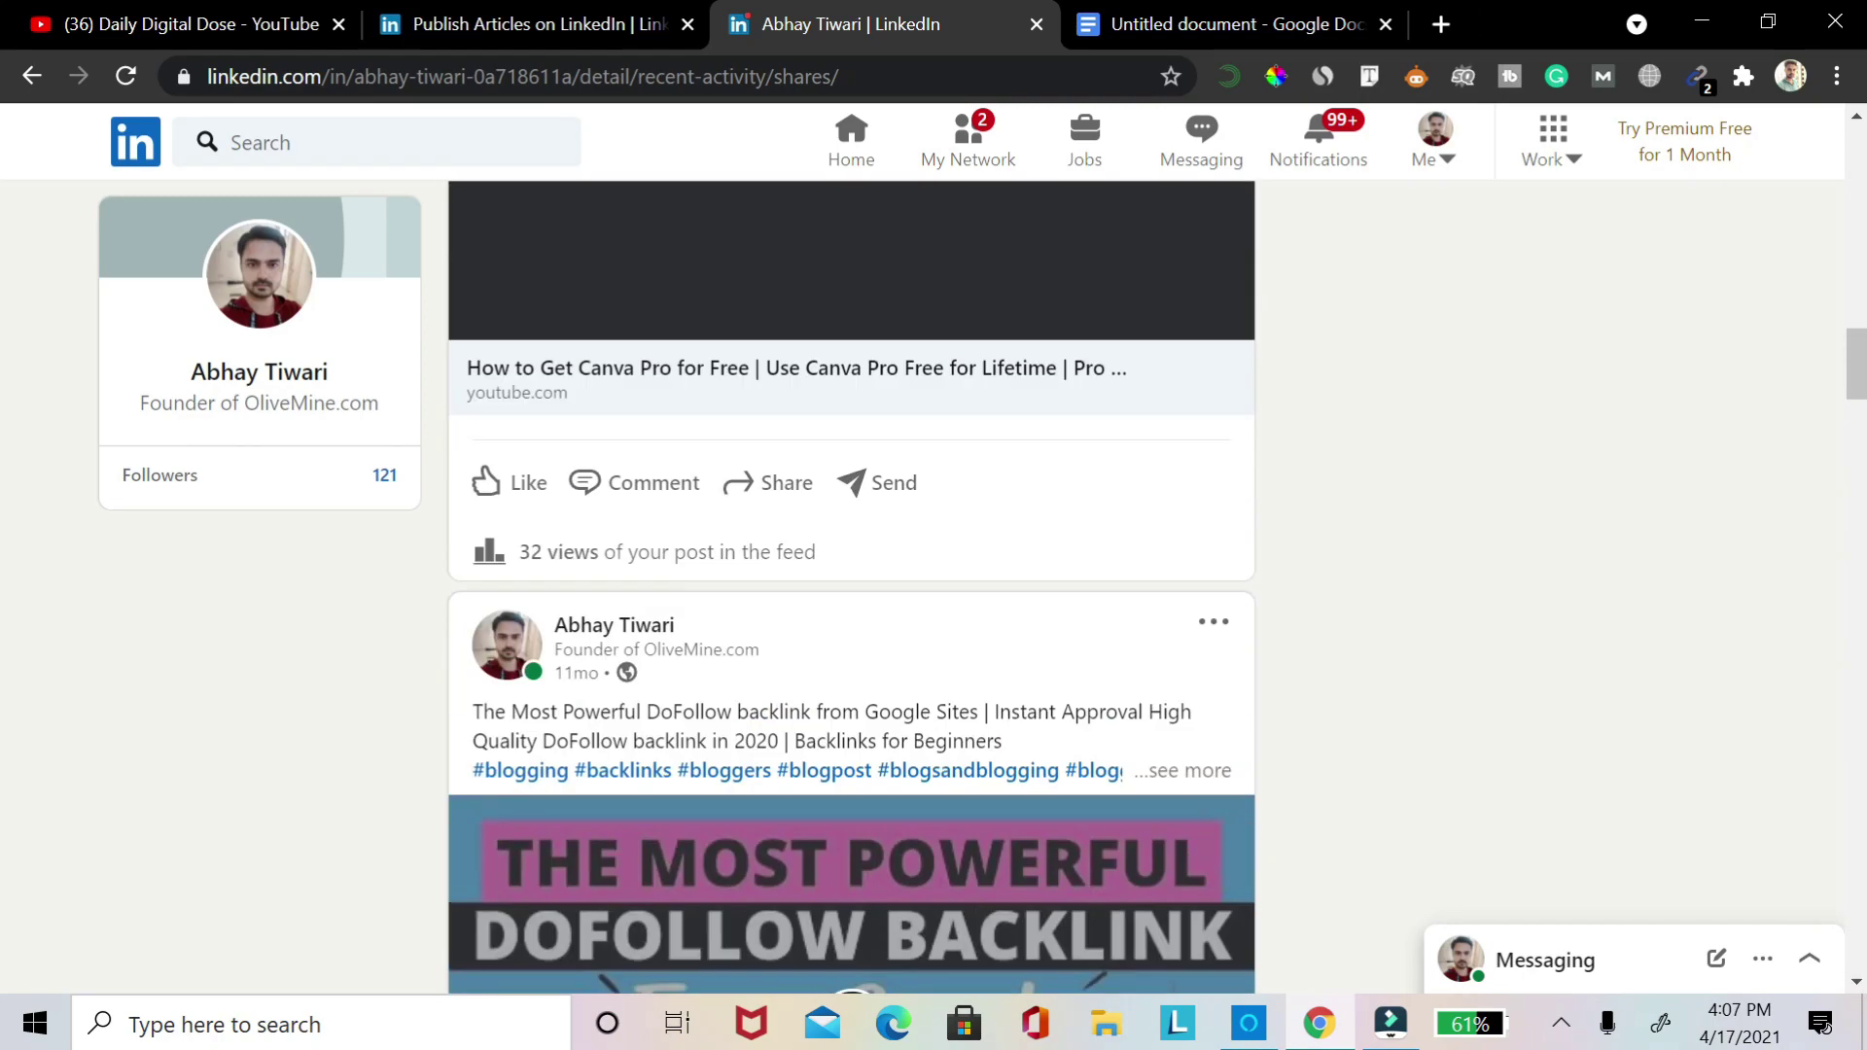
scroll(851, 583, down, 5)
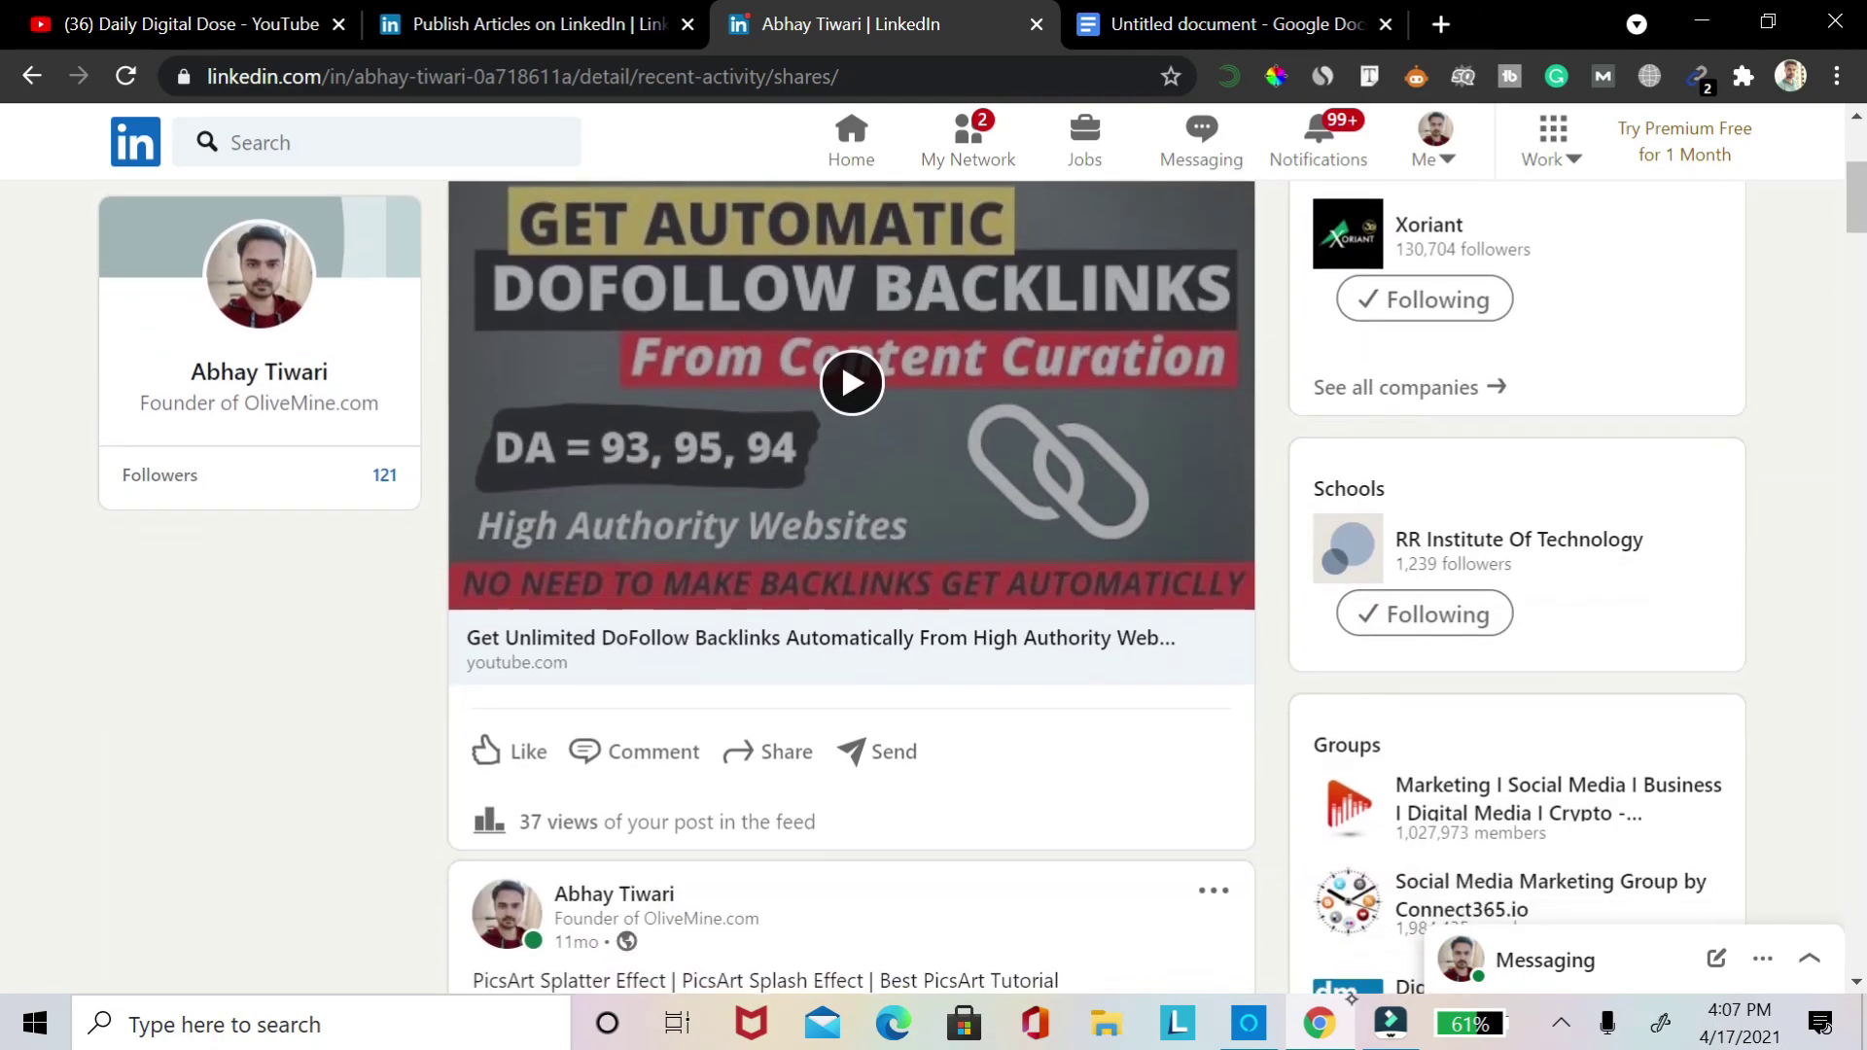
scroll(851, 584, down, 1)
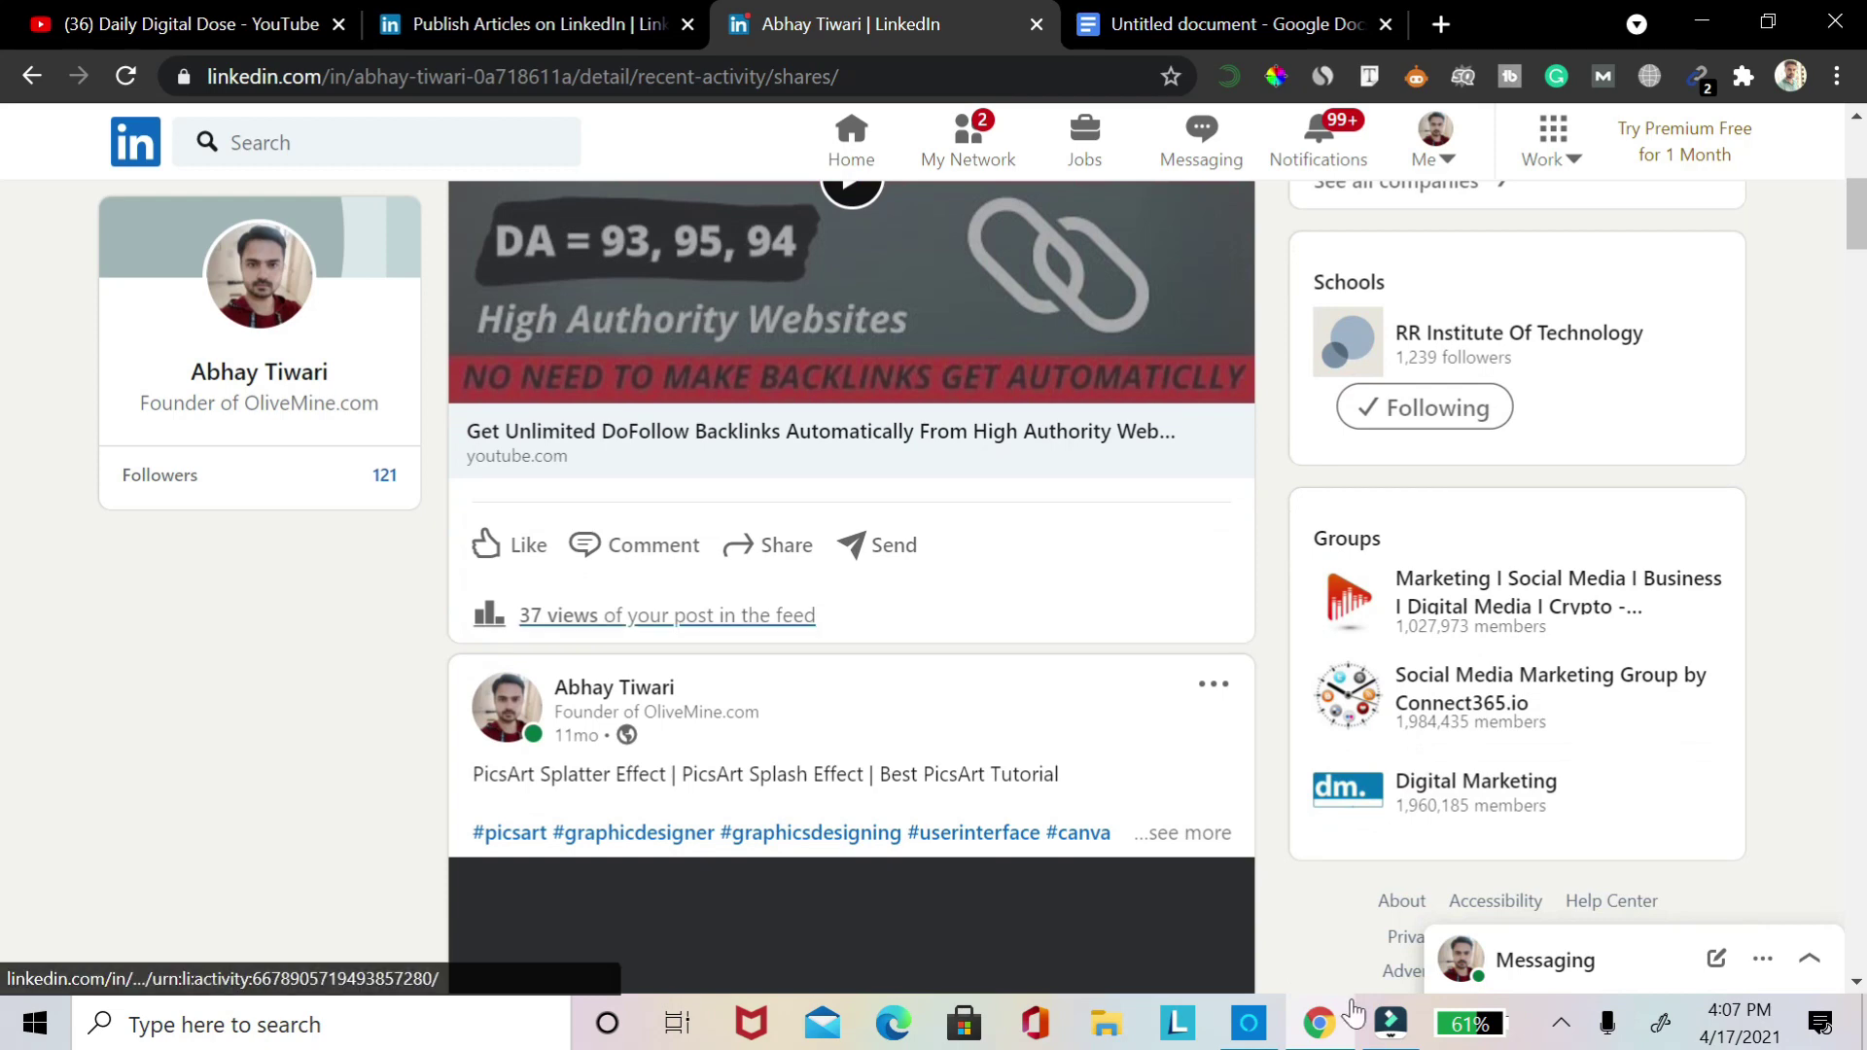
scroll(851, 583, down, 8)
scroll(851, 583, down, 13)
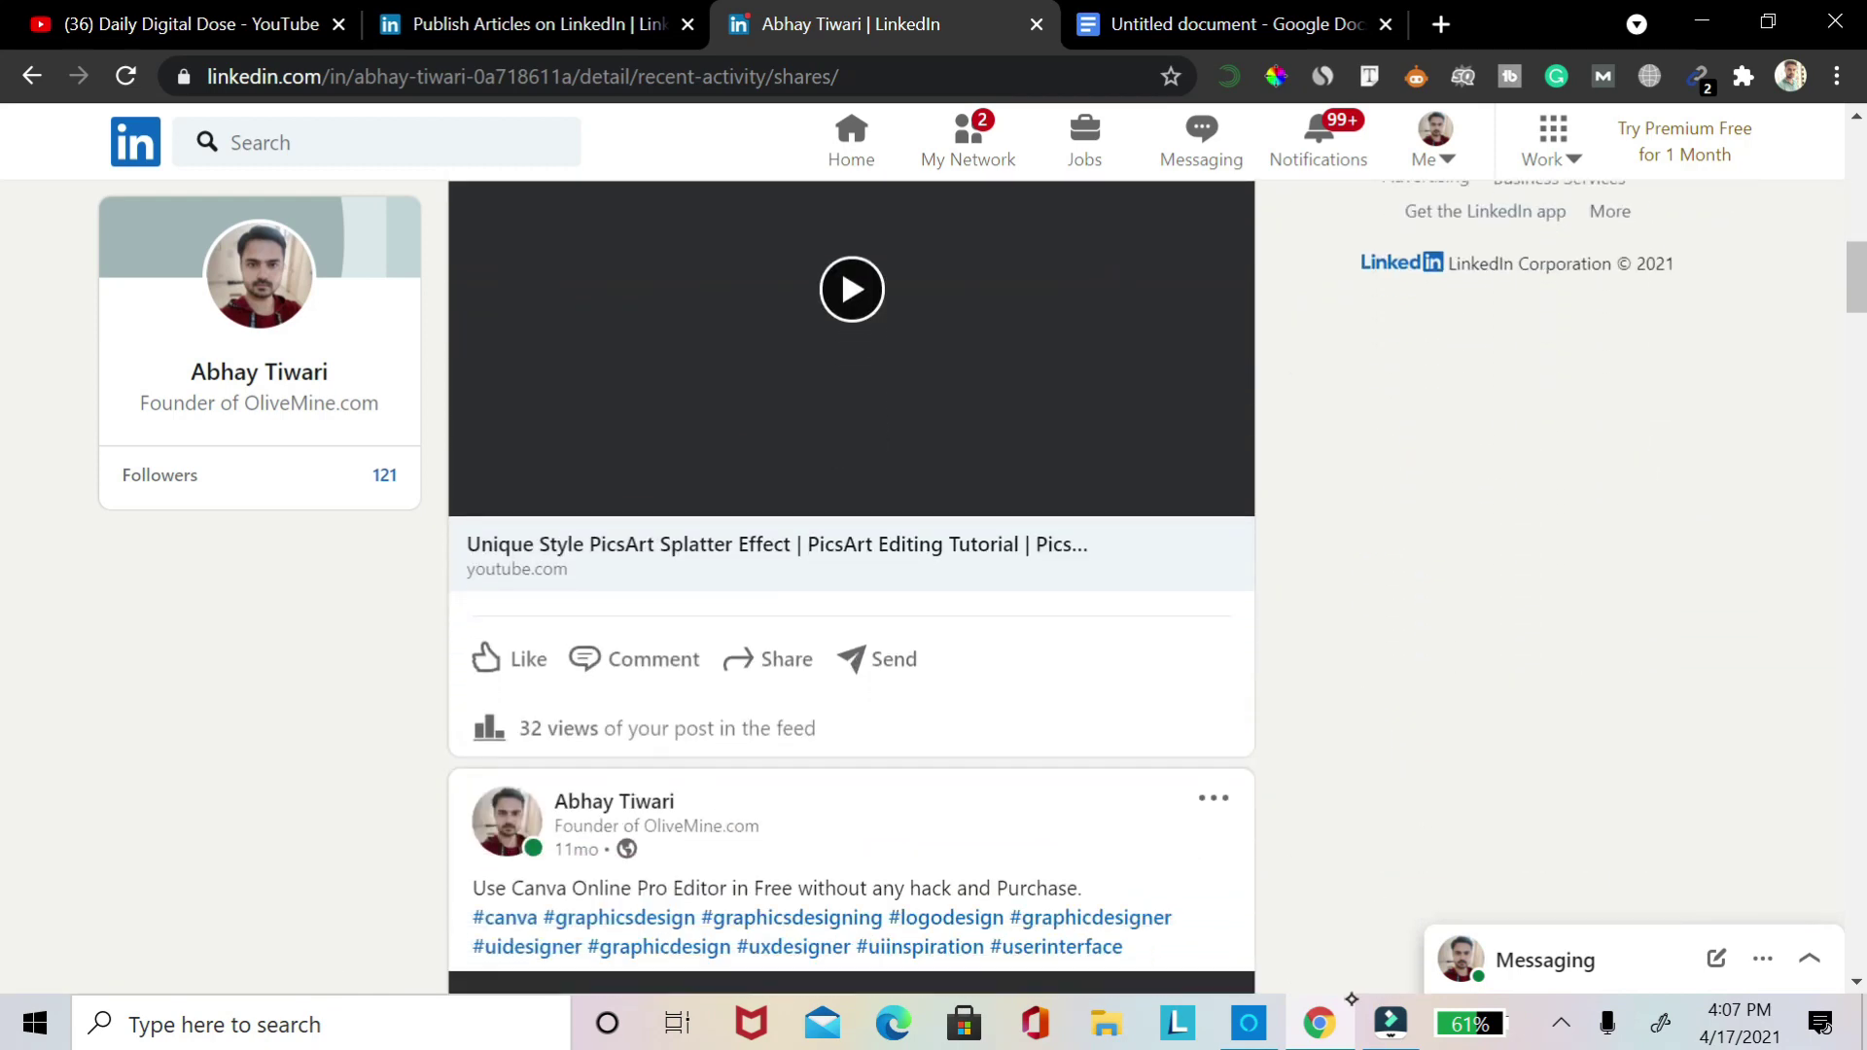
scroll(850, 583, down, 9)
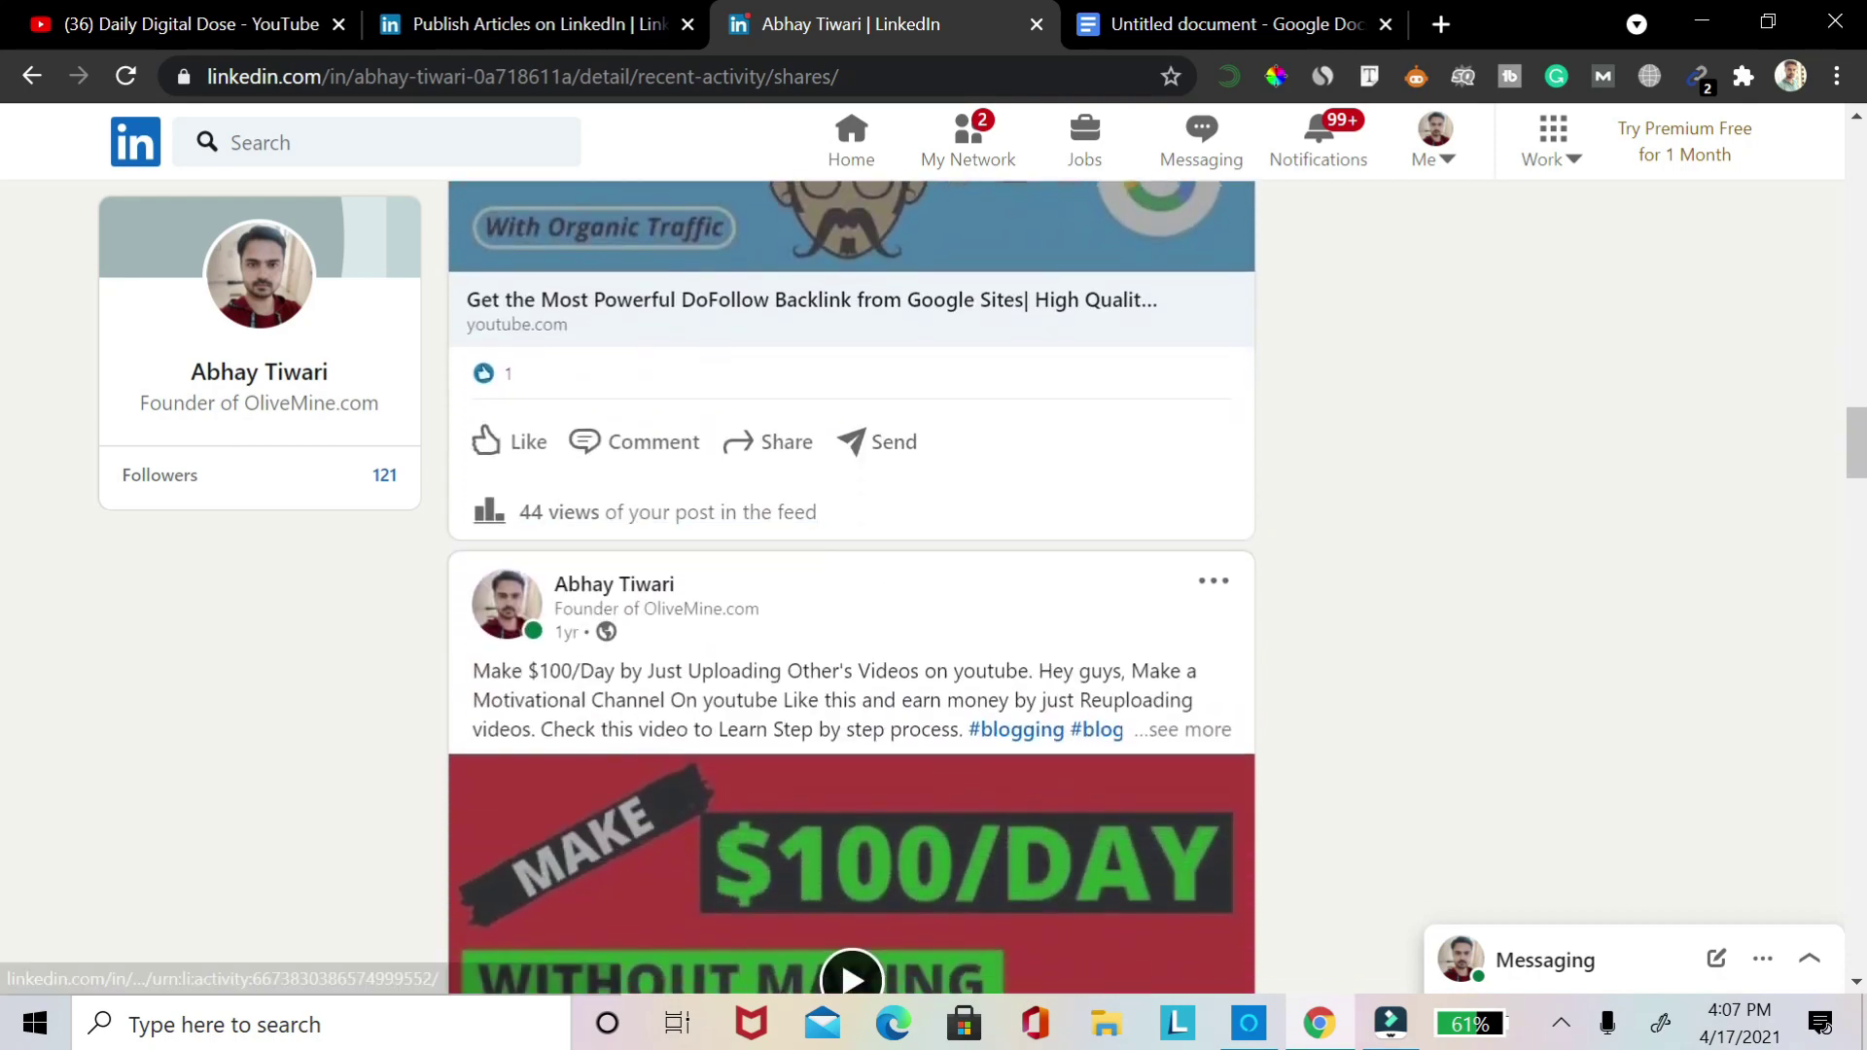
scroll(850, 583, down, 12)
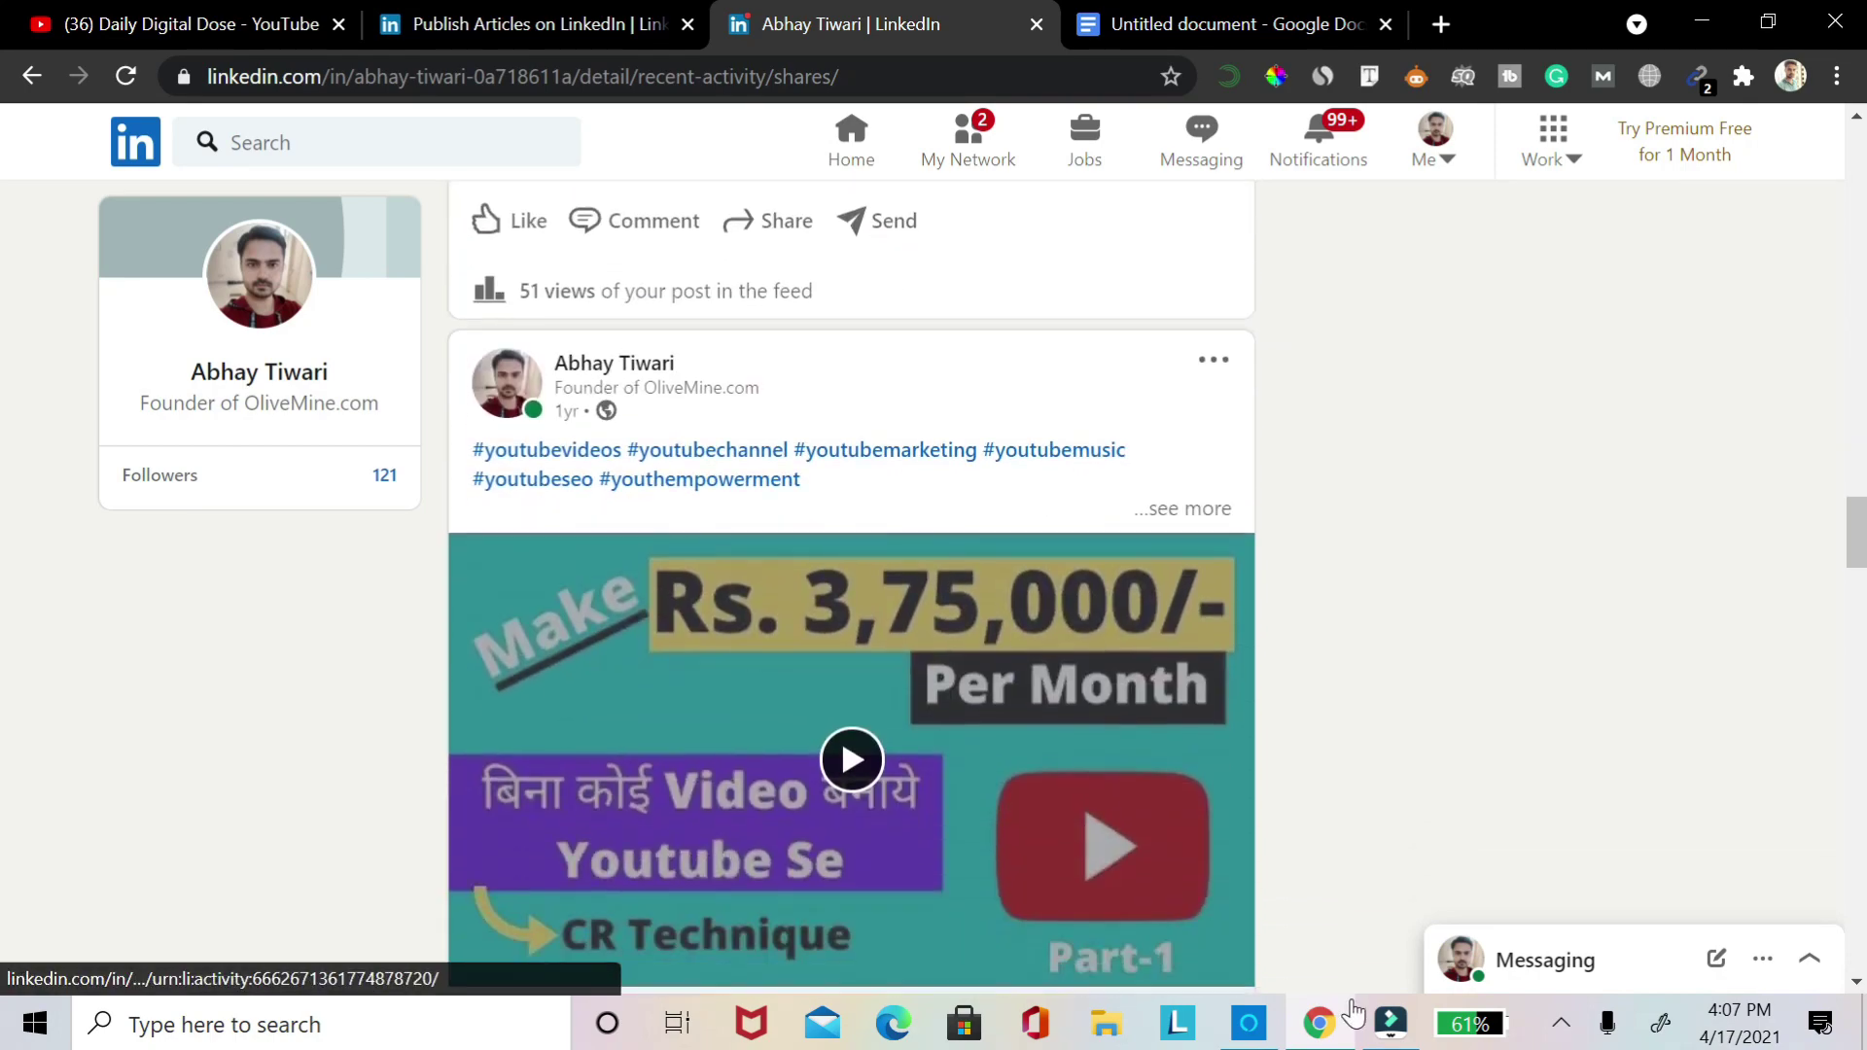
scroll(851, 583, down, 5)
scroll(850, 584, down, 2)
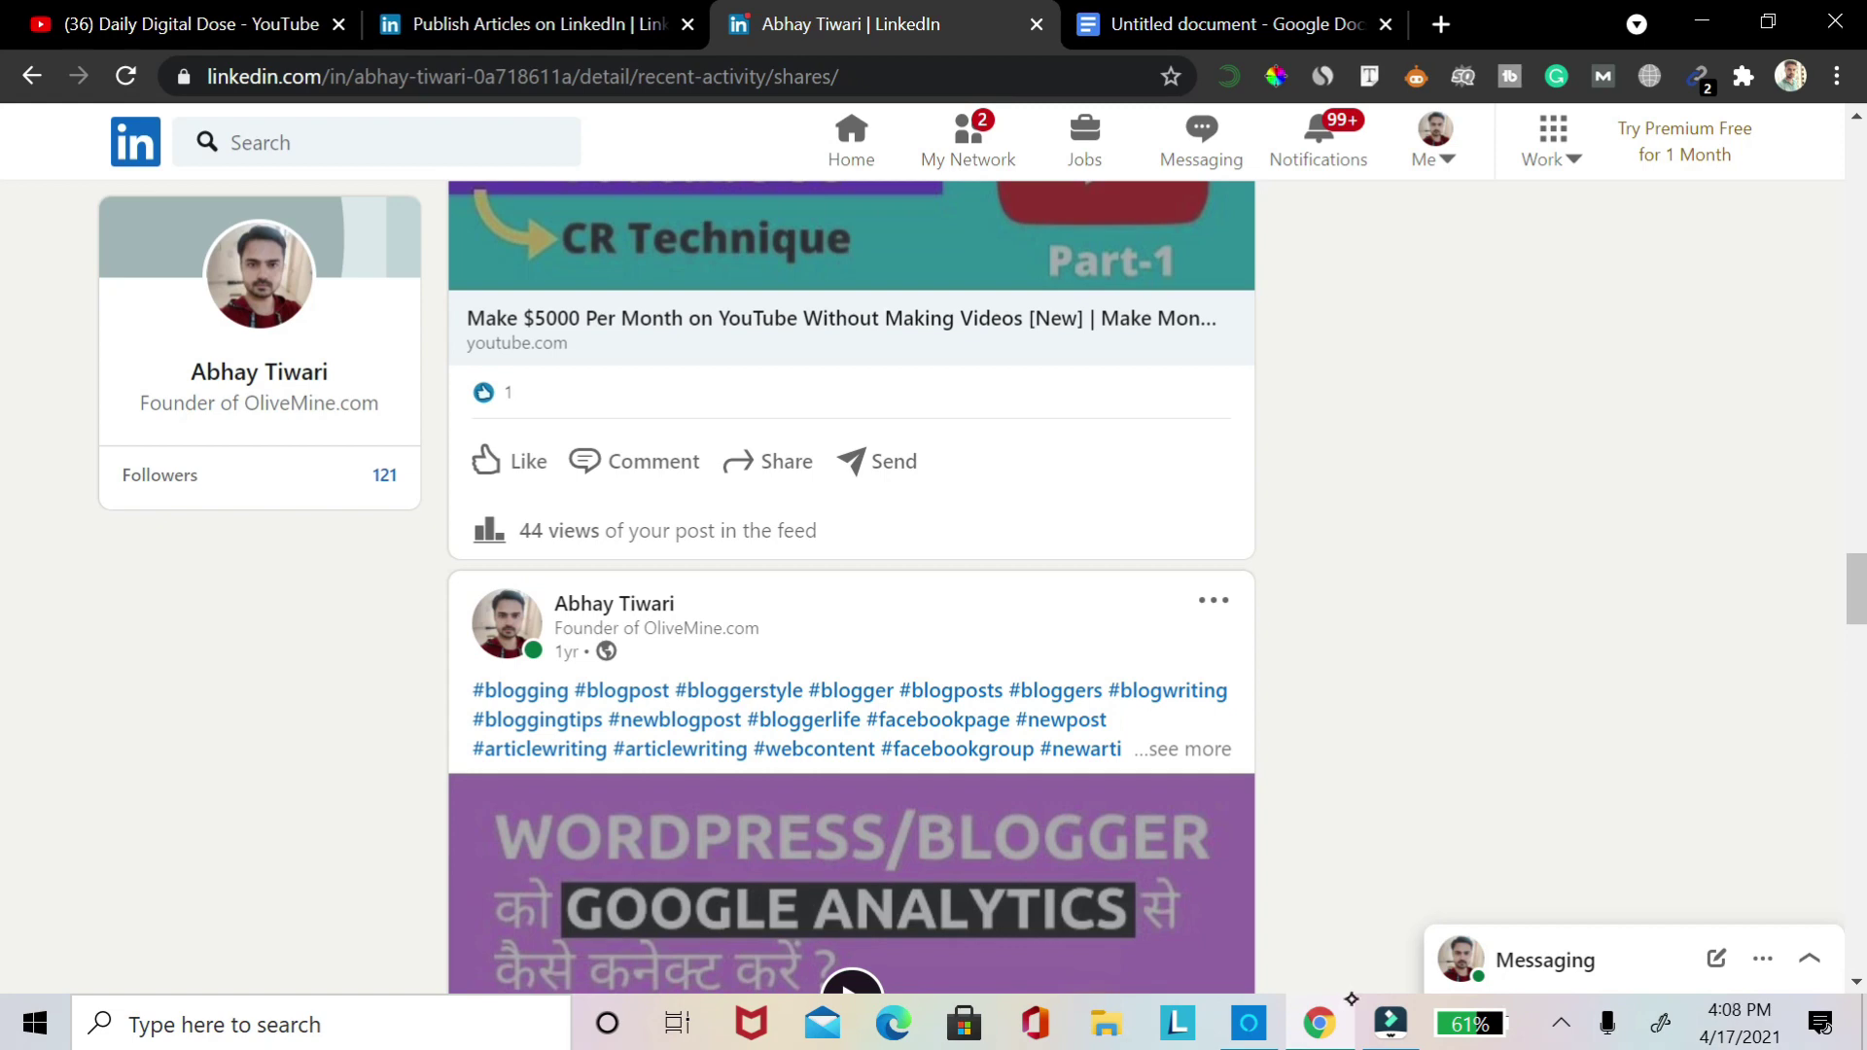
scroll(852, 583, down, 10)
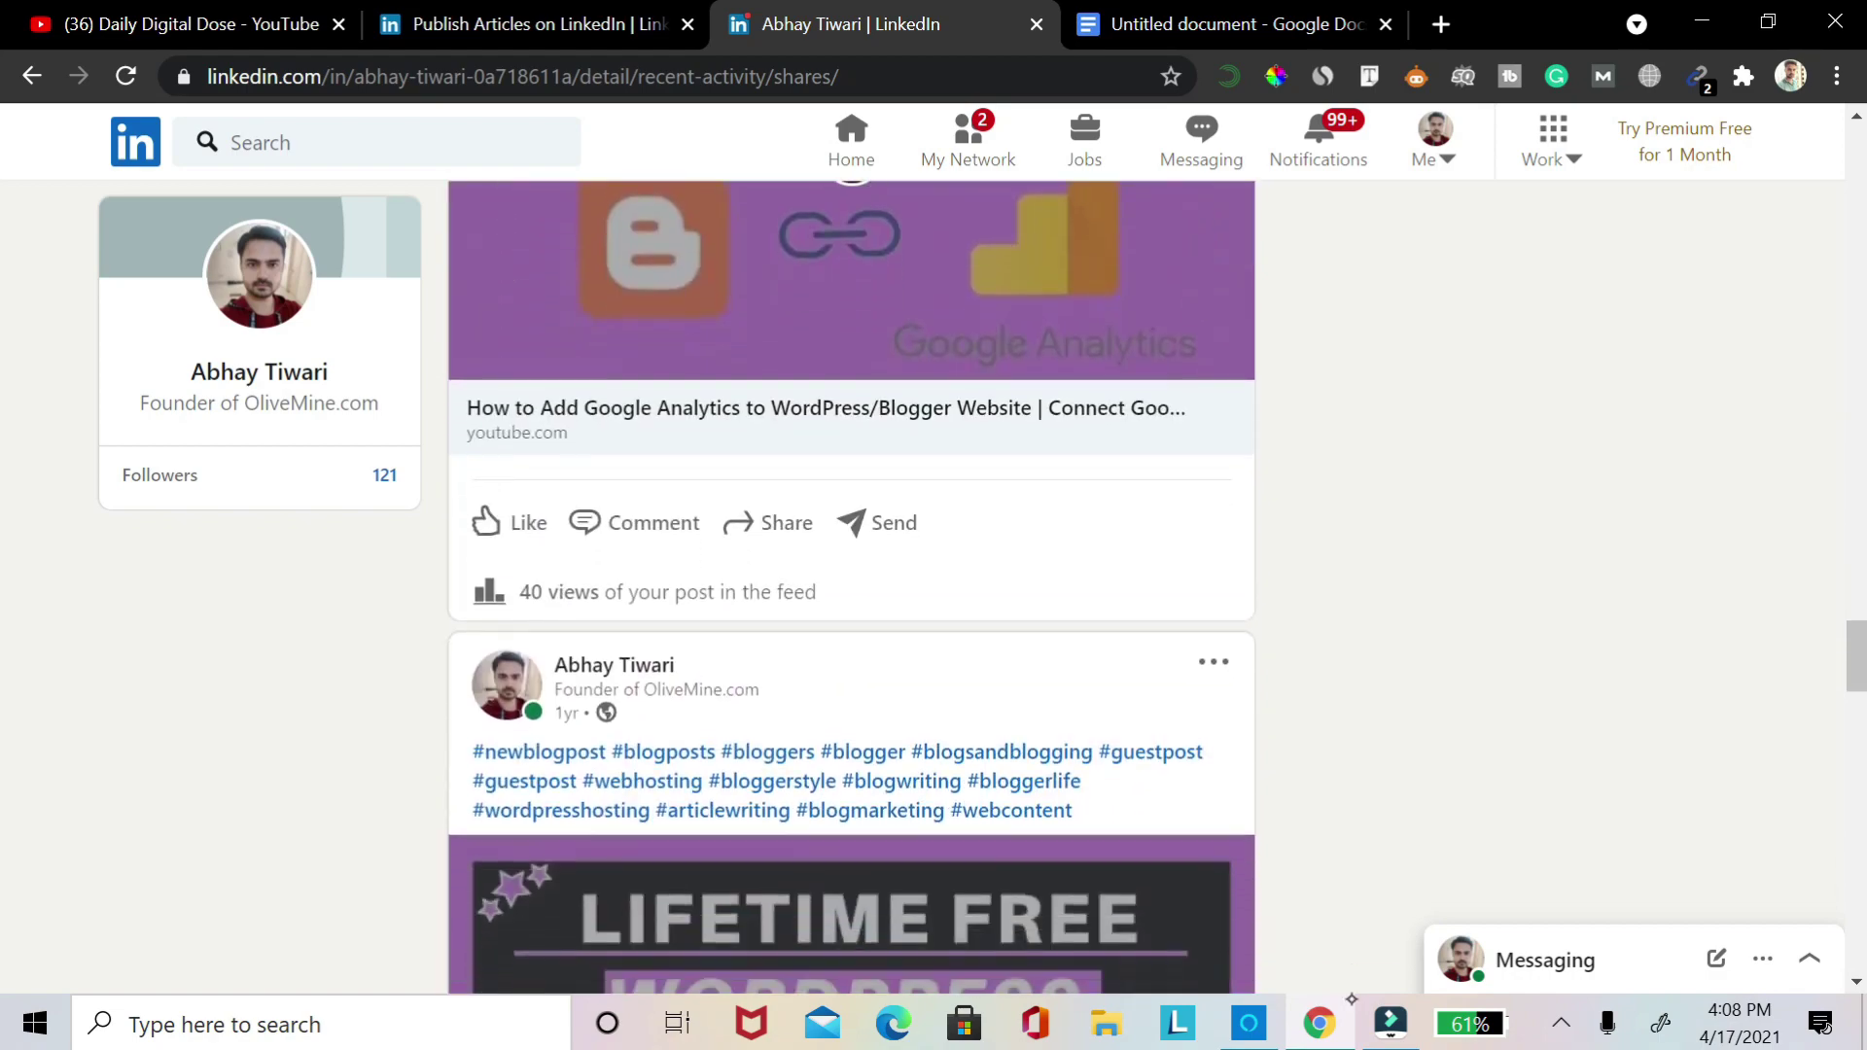
scroll(852, 583, down, 15)
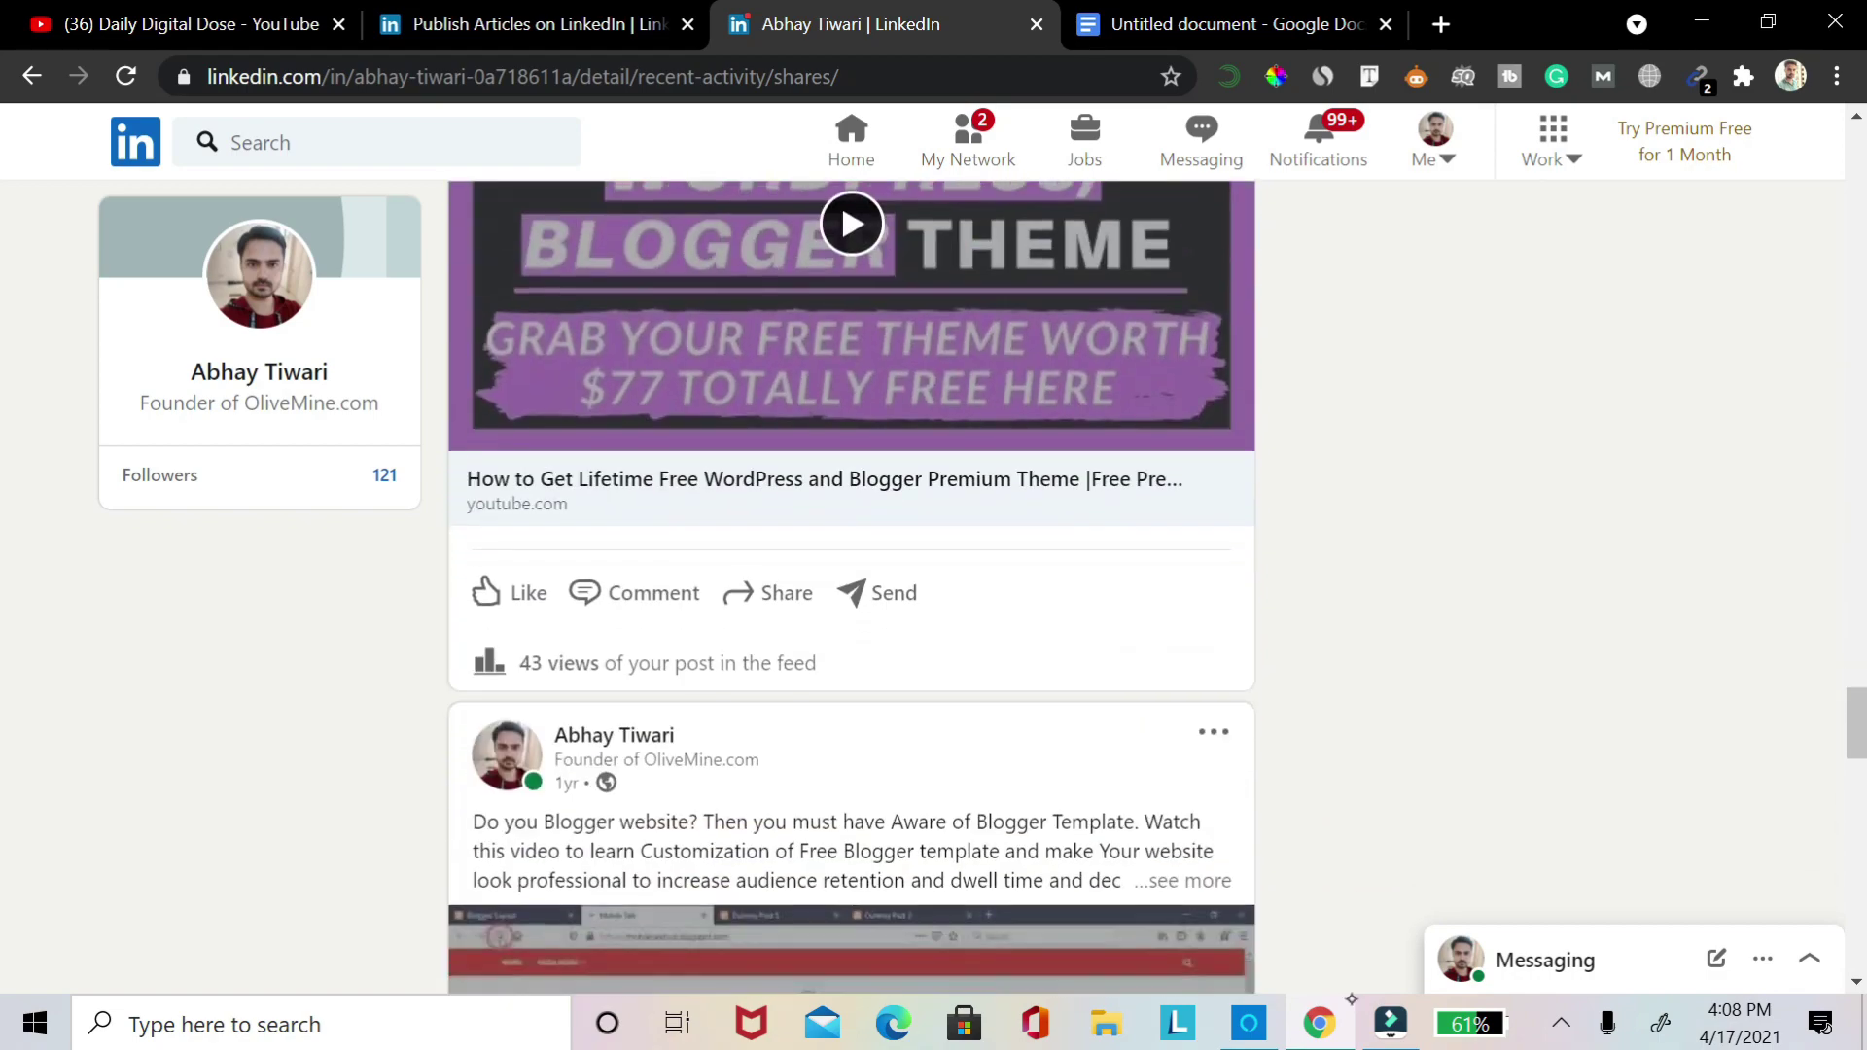
scroll(852, 583, up, 15)
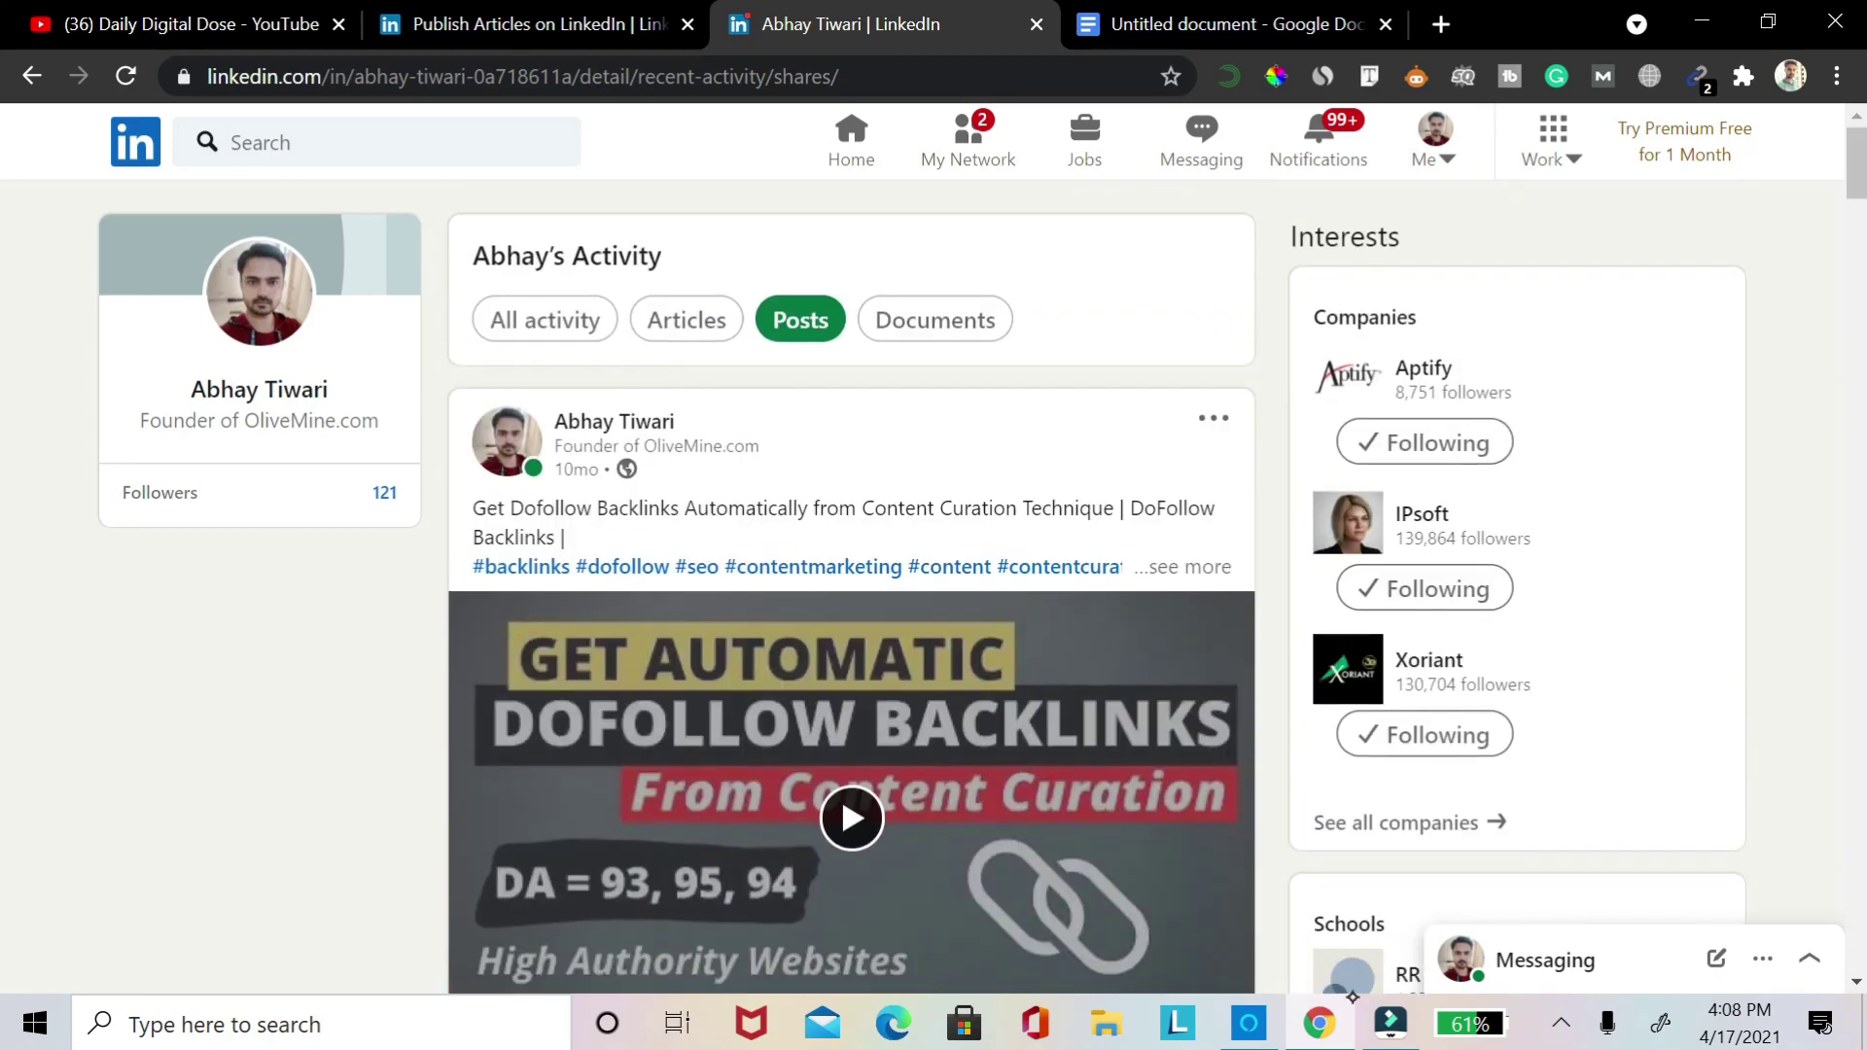
Return the profile page to the home feed, and read the LinkedIn Help article on publishing articles, from the creation steps to the sharing notes
click(852, 142)
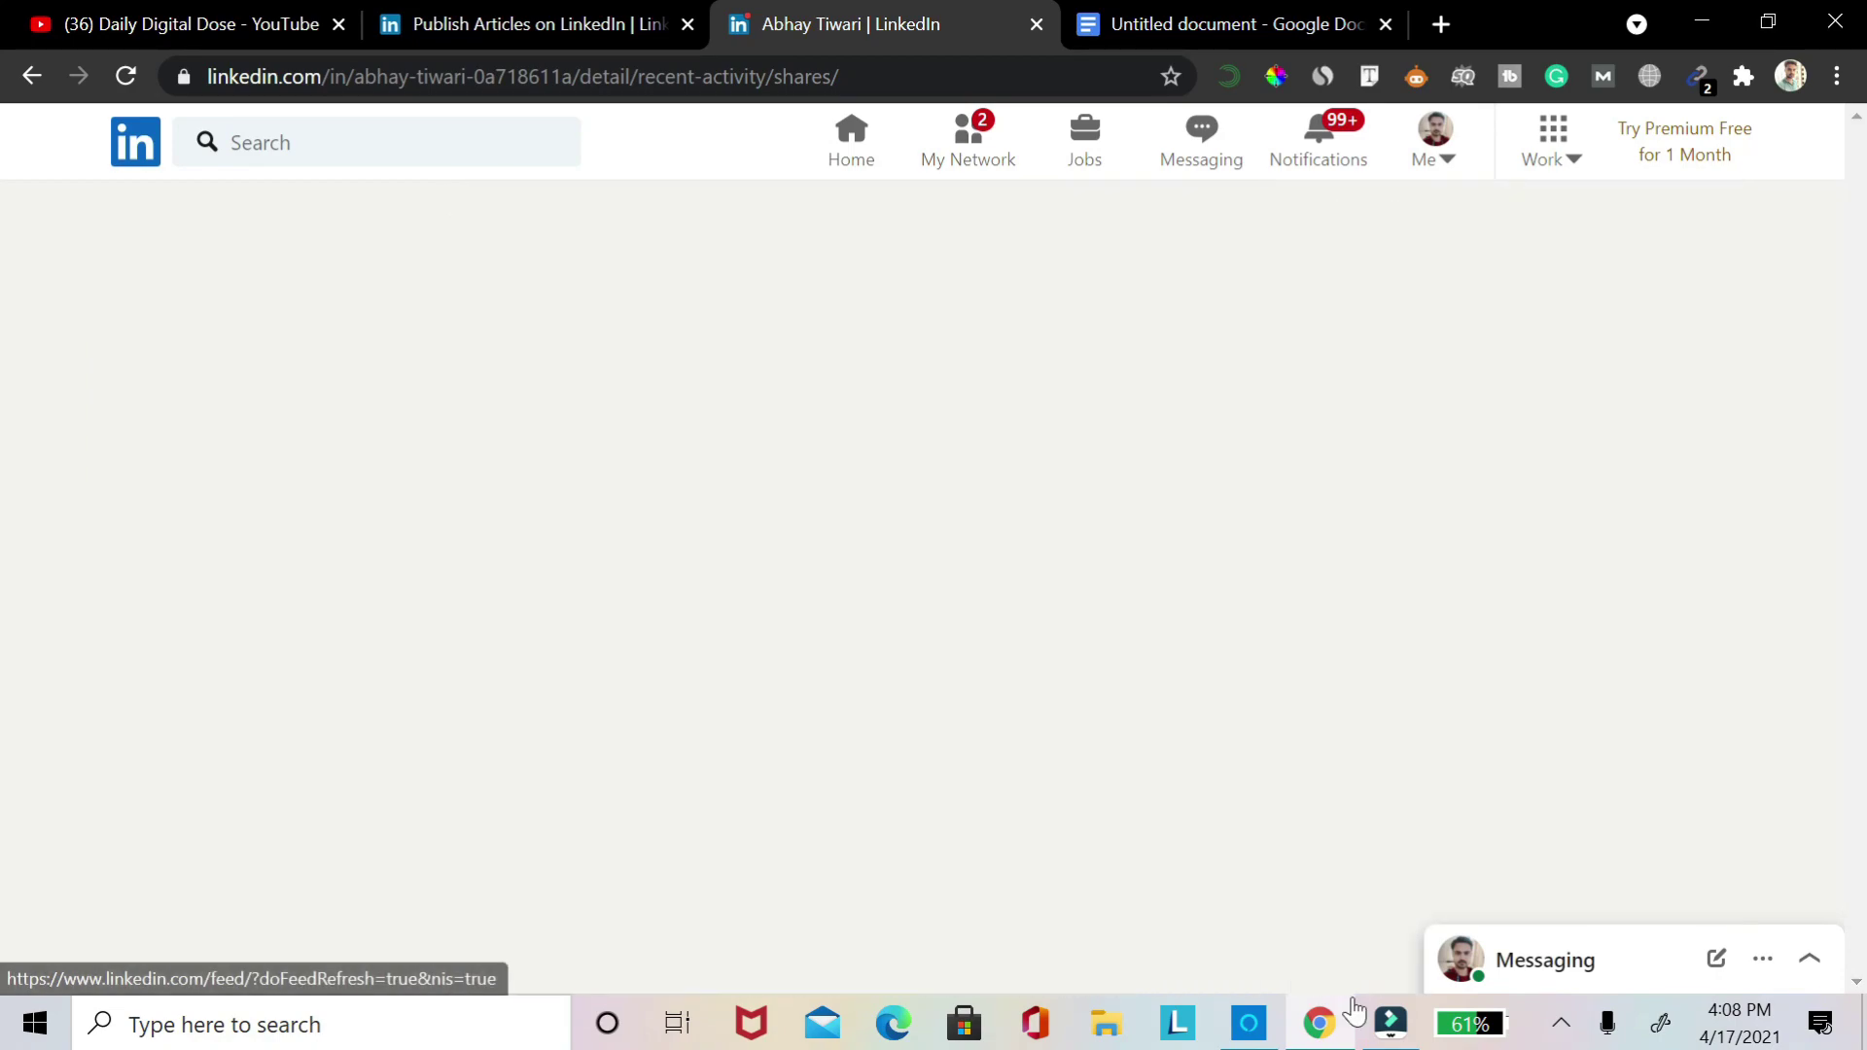
click(537, 24)
scroll(852, 583, up, 10)
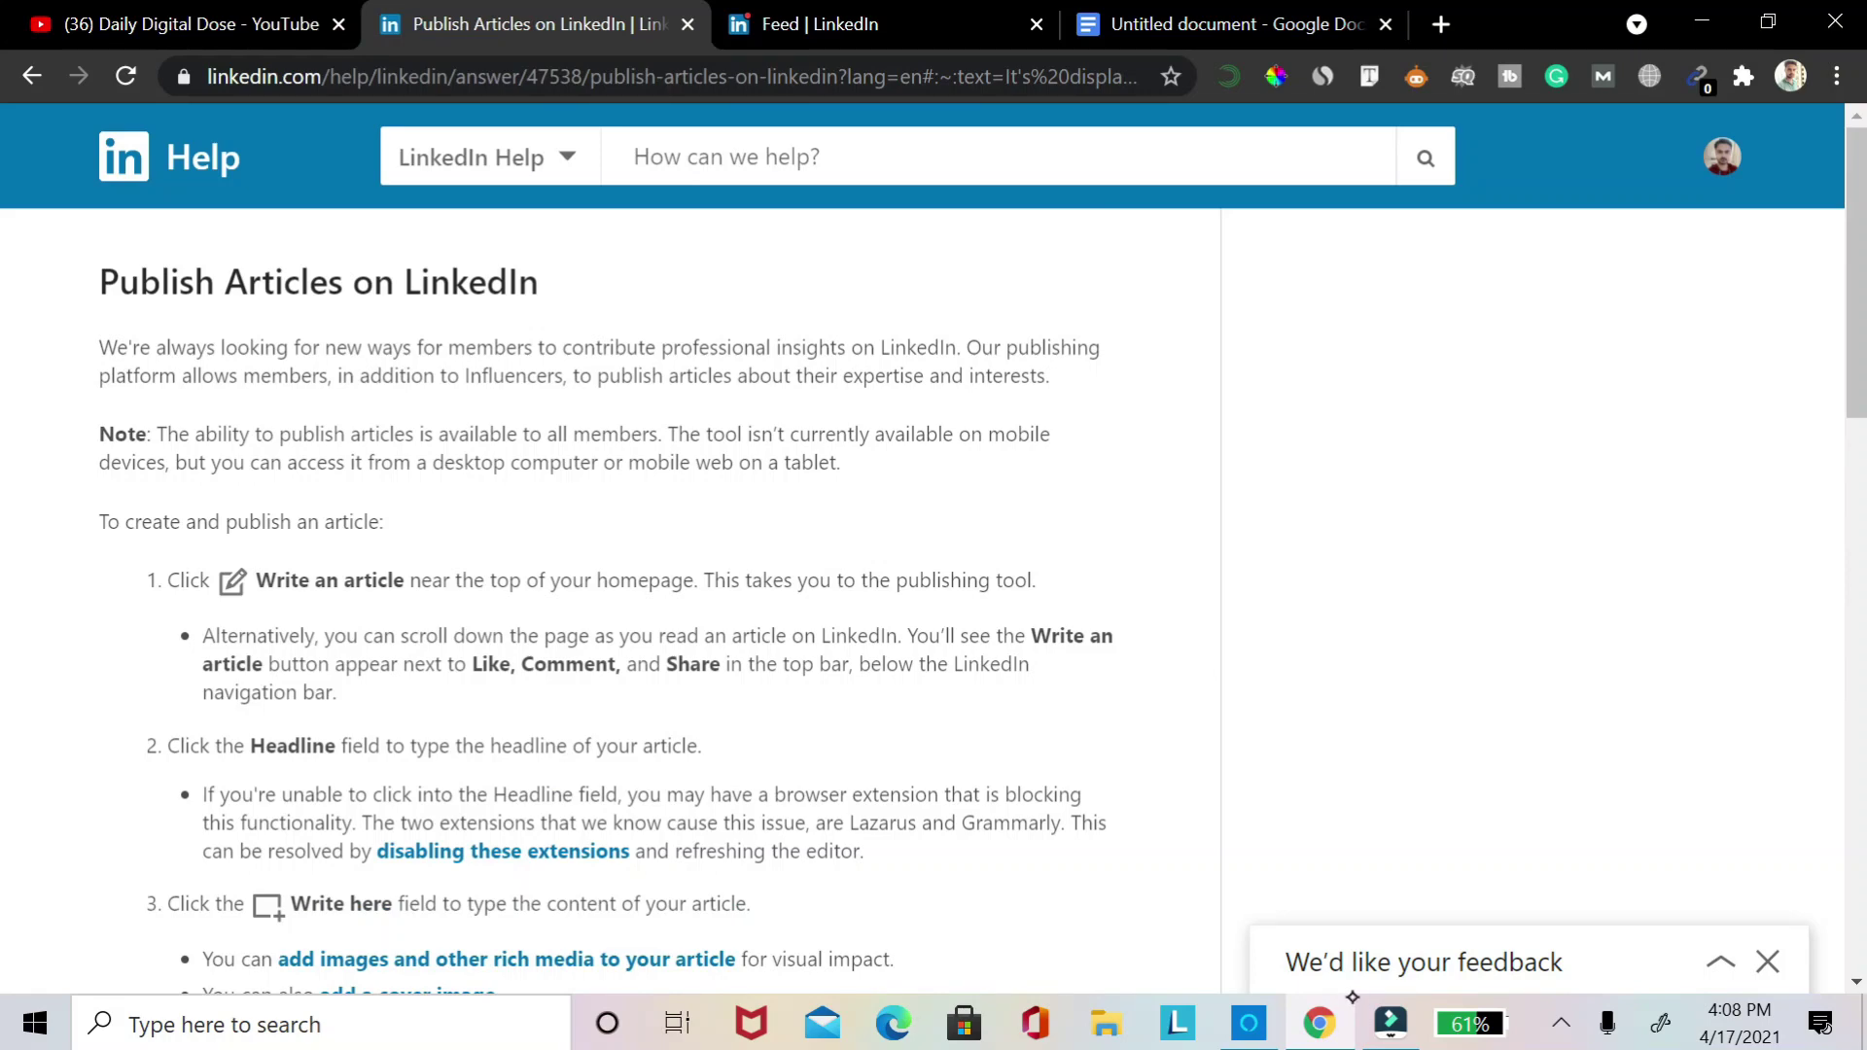
scroll(852, 583, down, 1)
scroll(852, 584, up, 1)
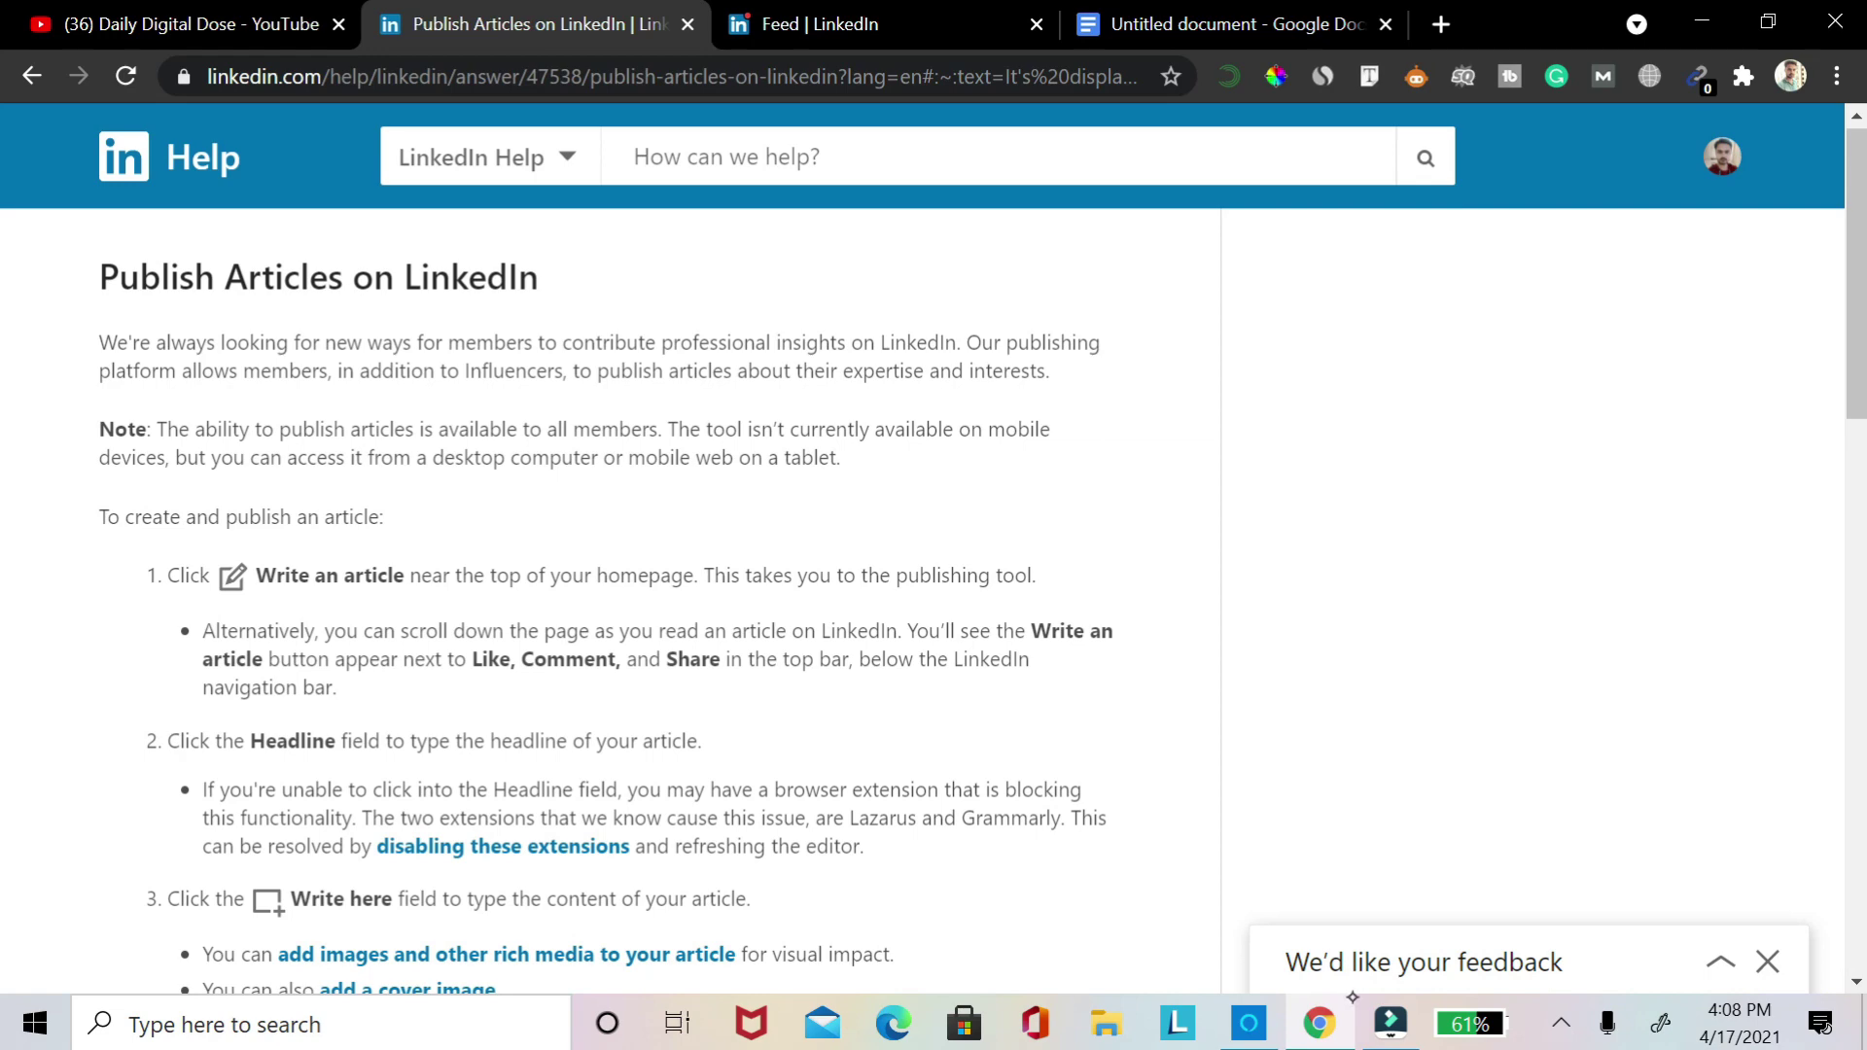
scroll(1351, 997, down, 2)
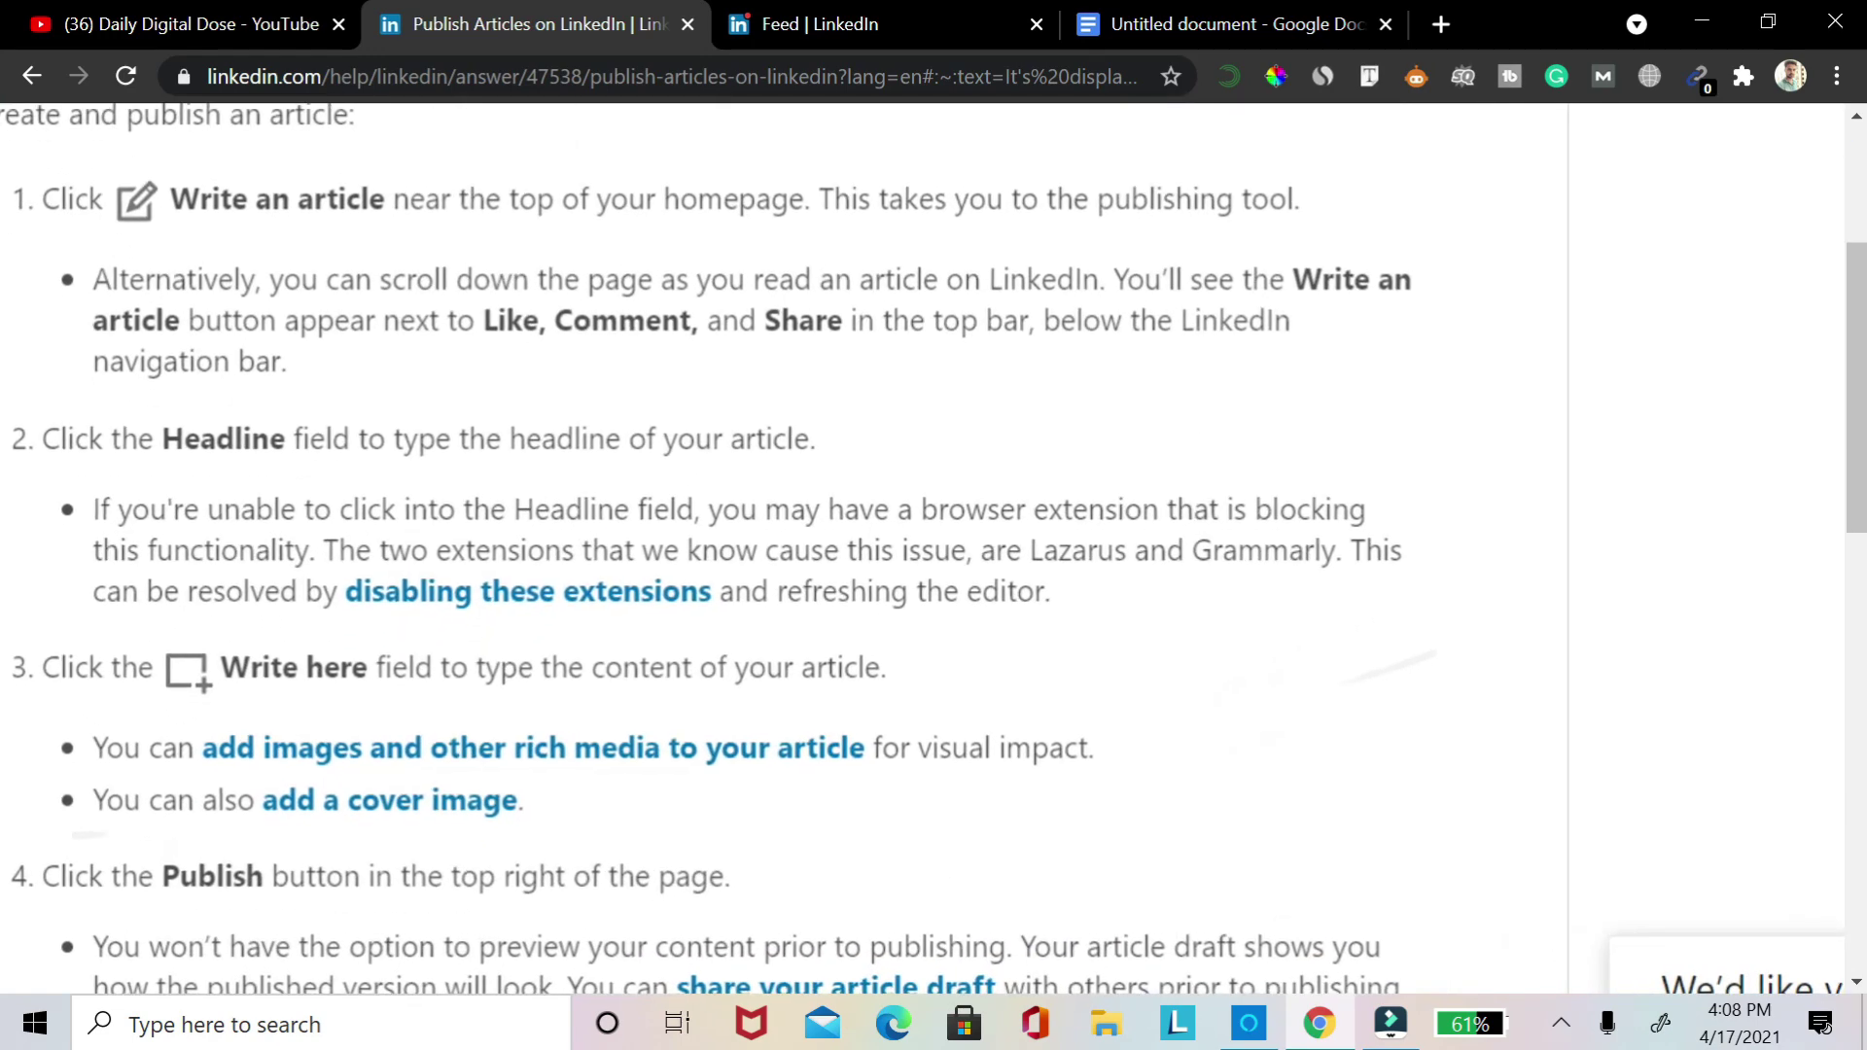
scroll(923, 544, down, 5)
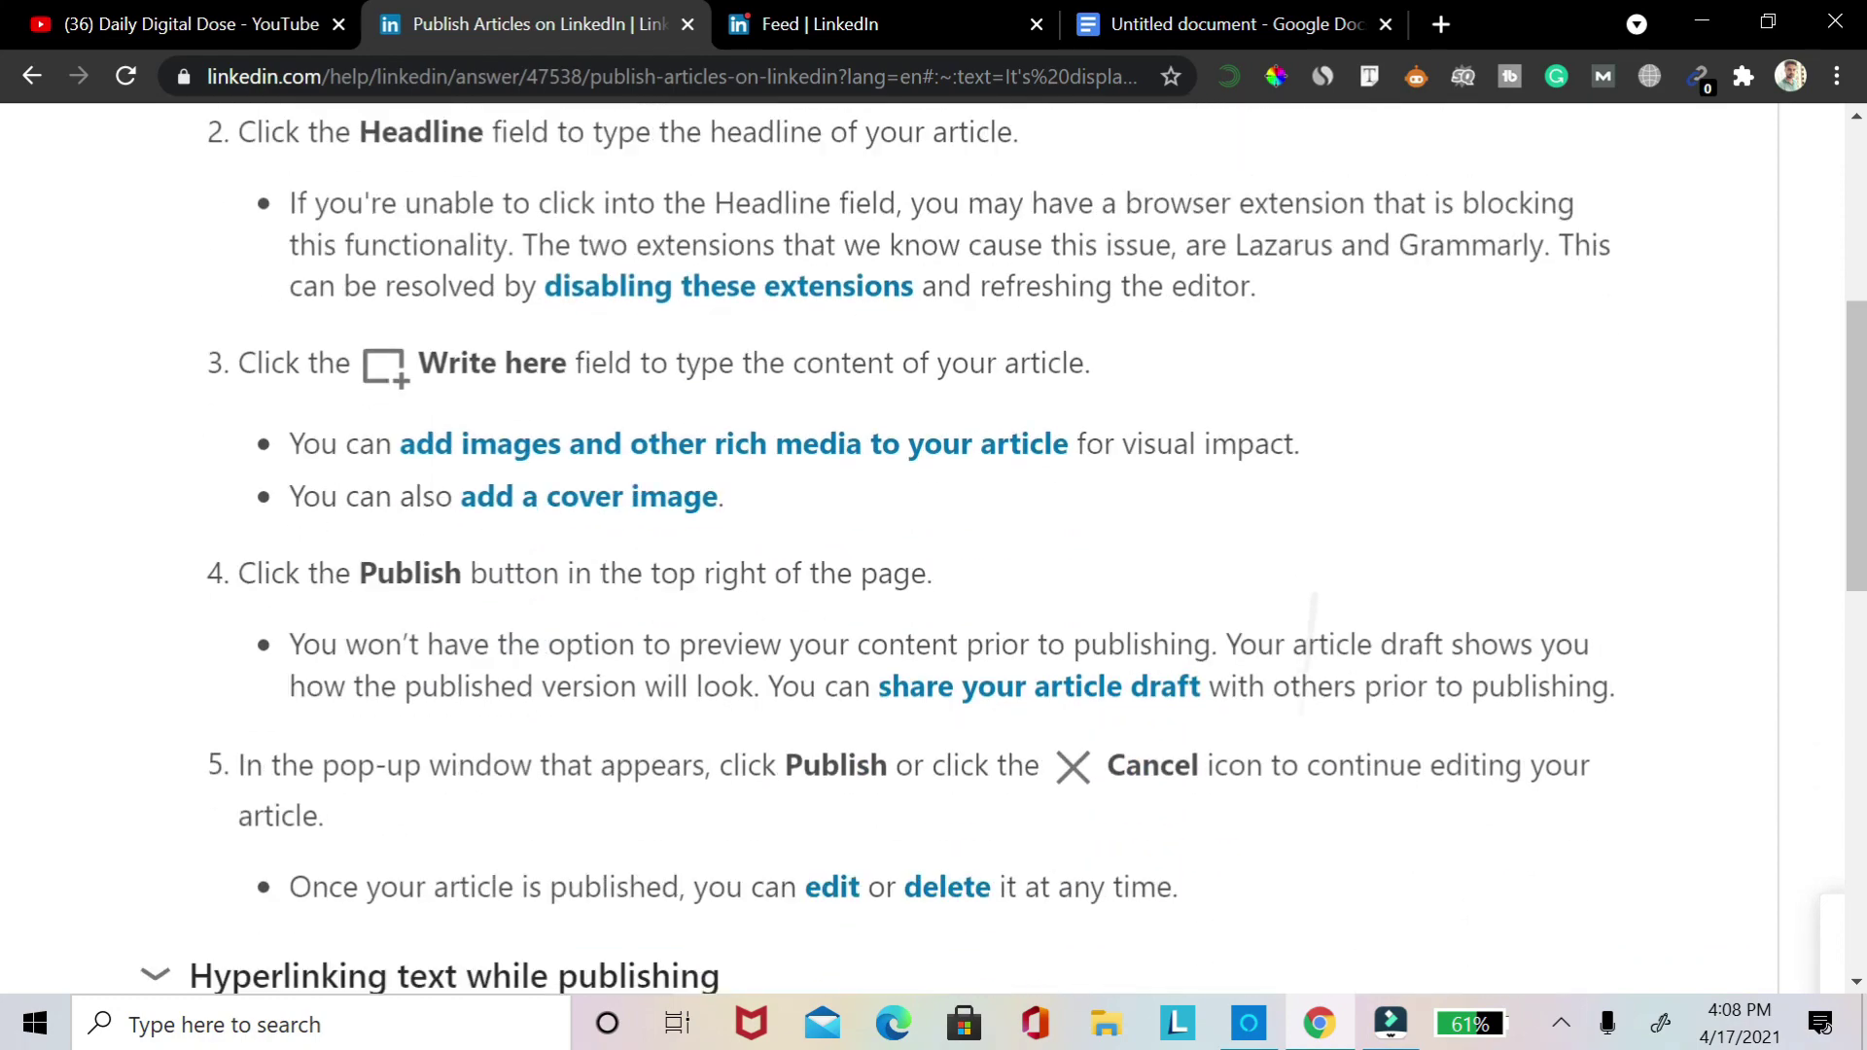
scroll(1002, 551, down, 8)
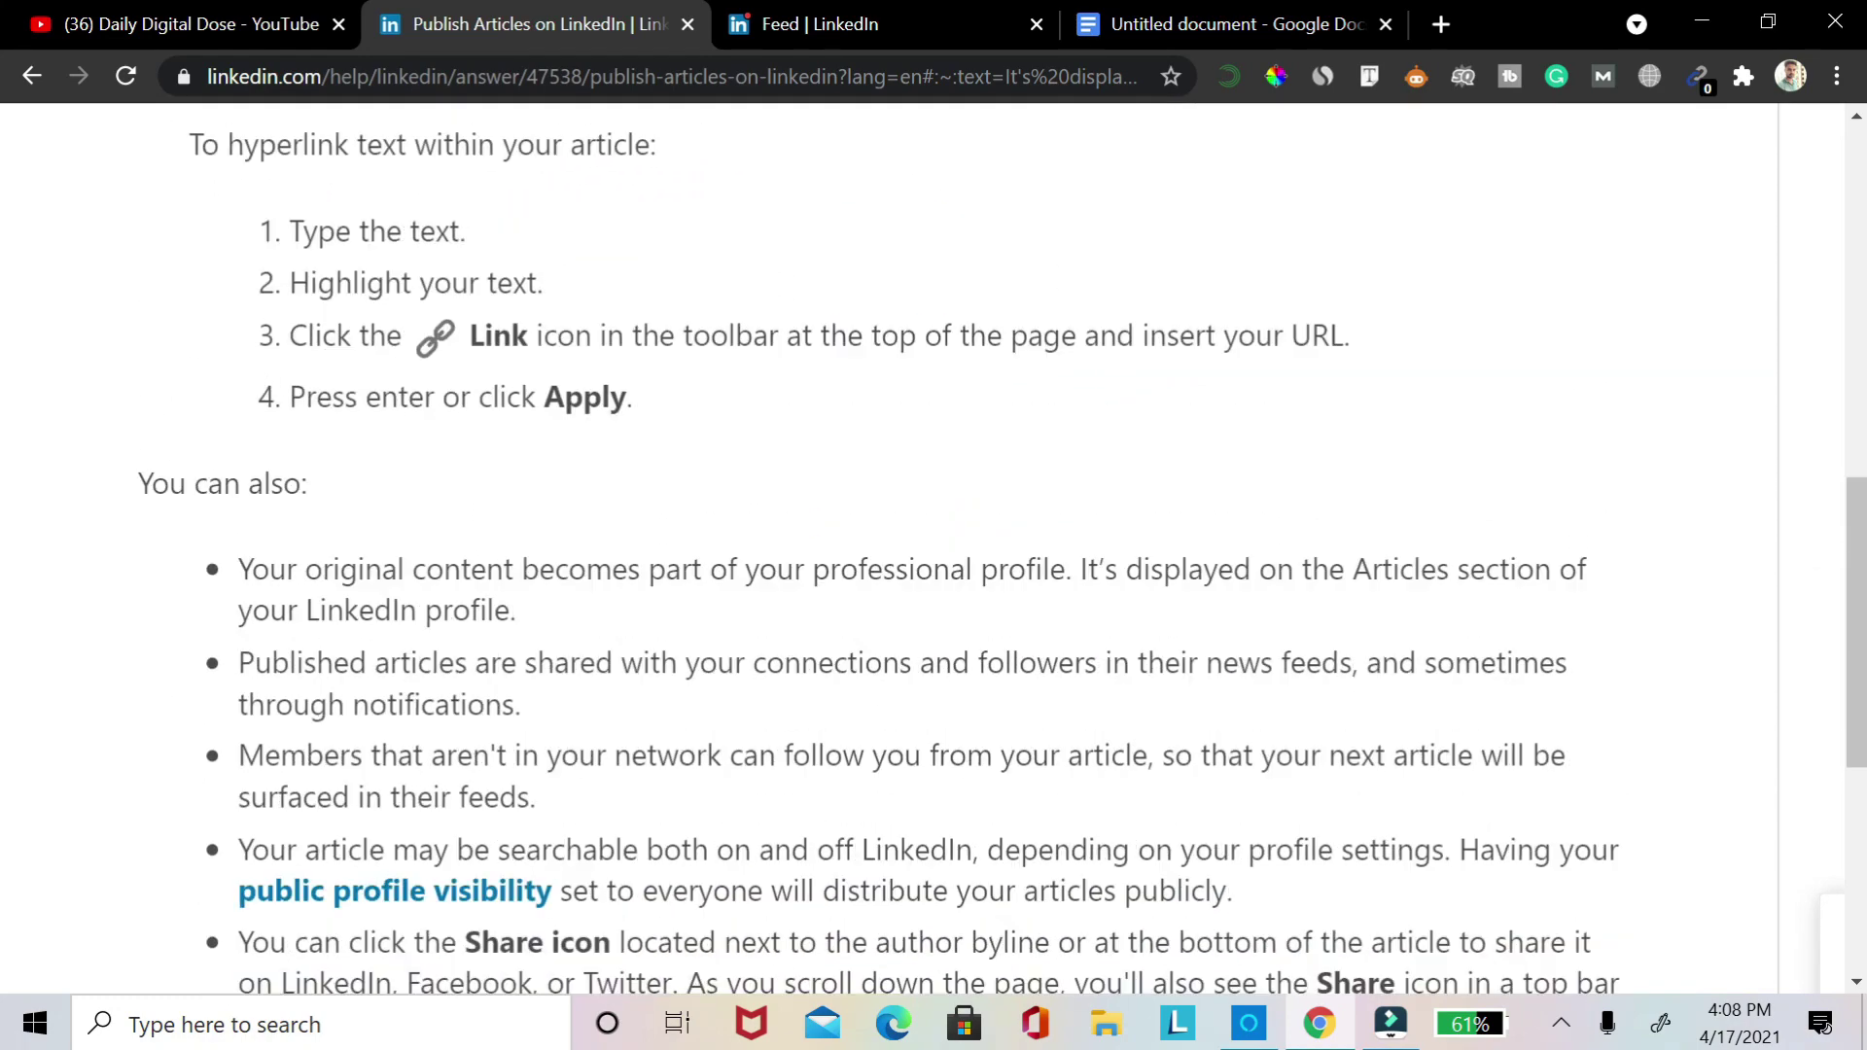
scroll(933, 544, down, 1)
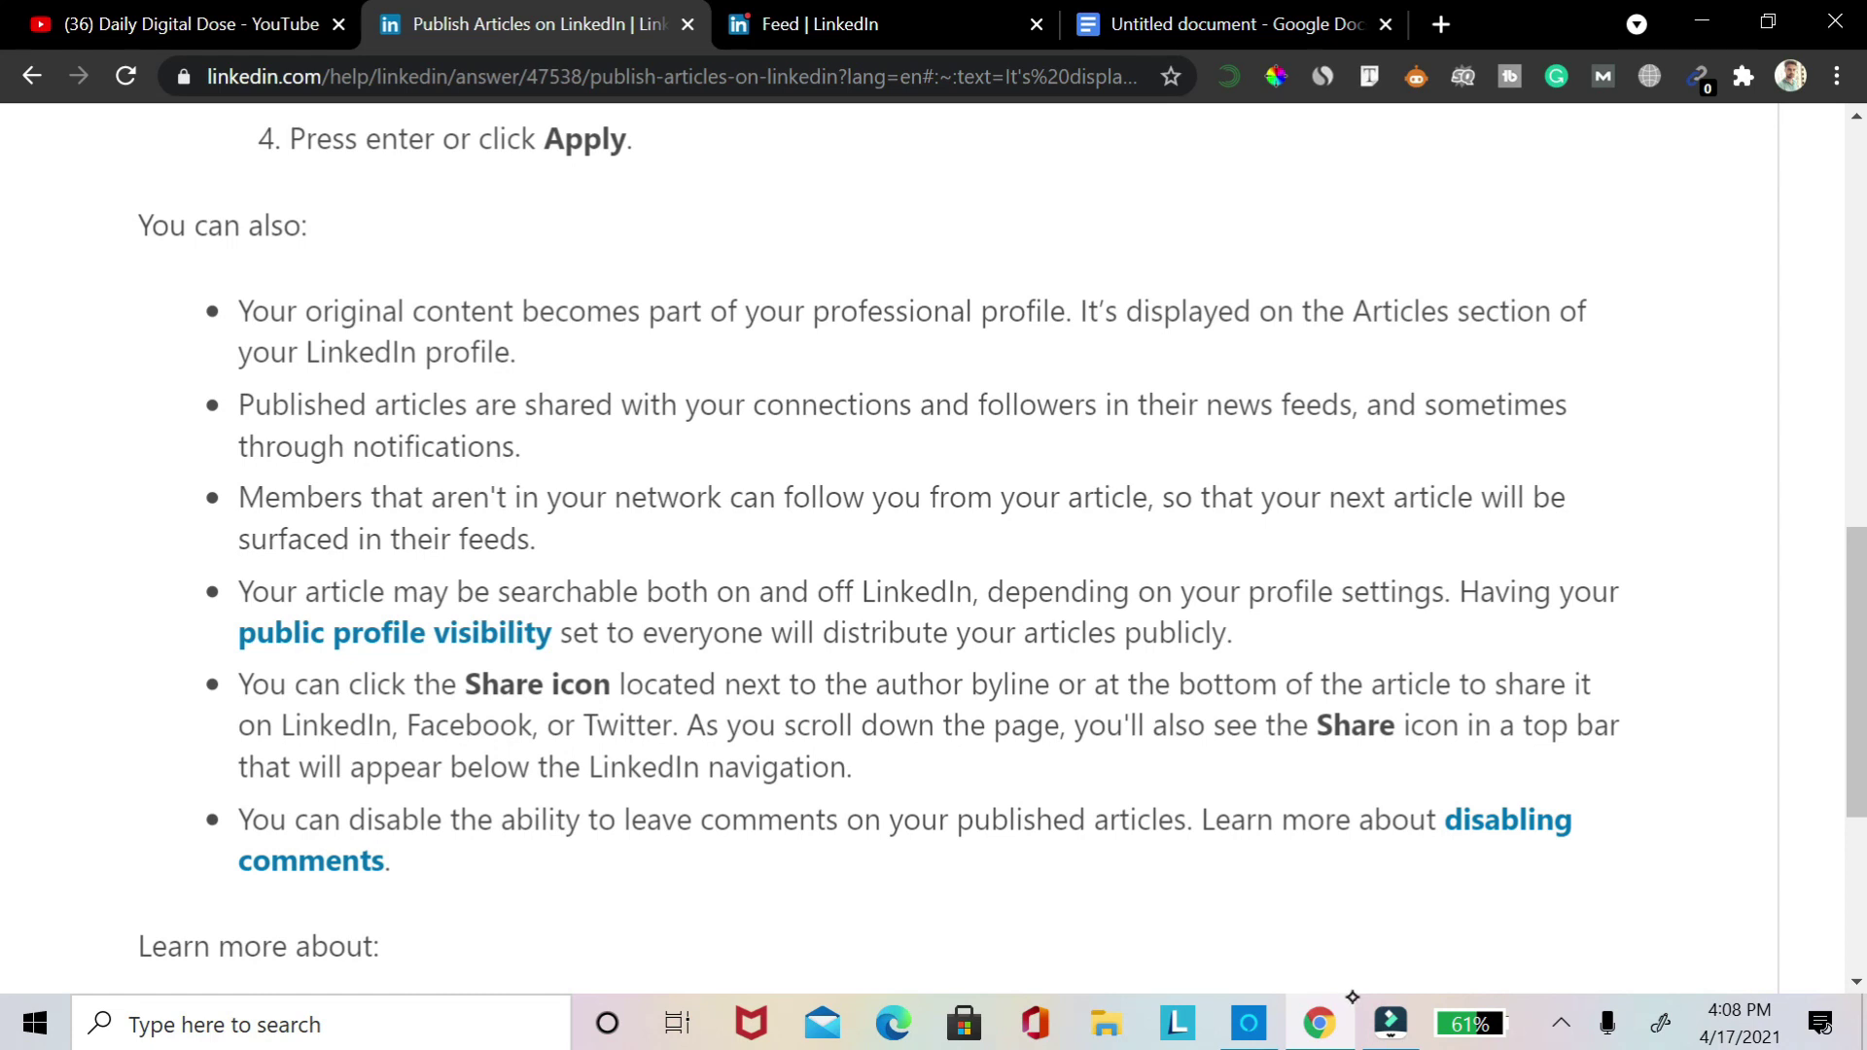
scroll(934, 545, down, 1)
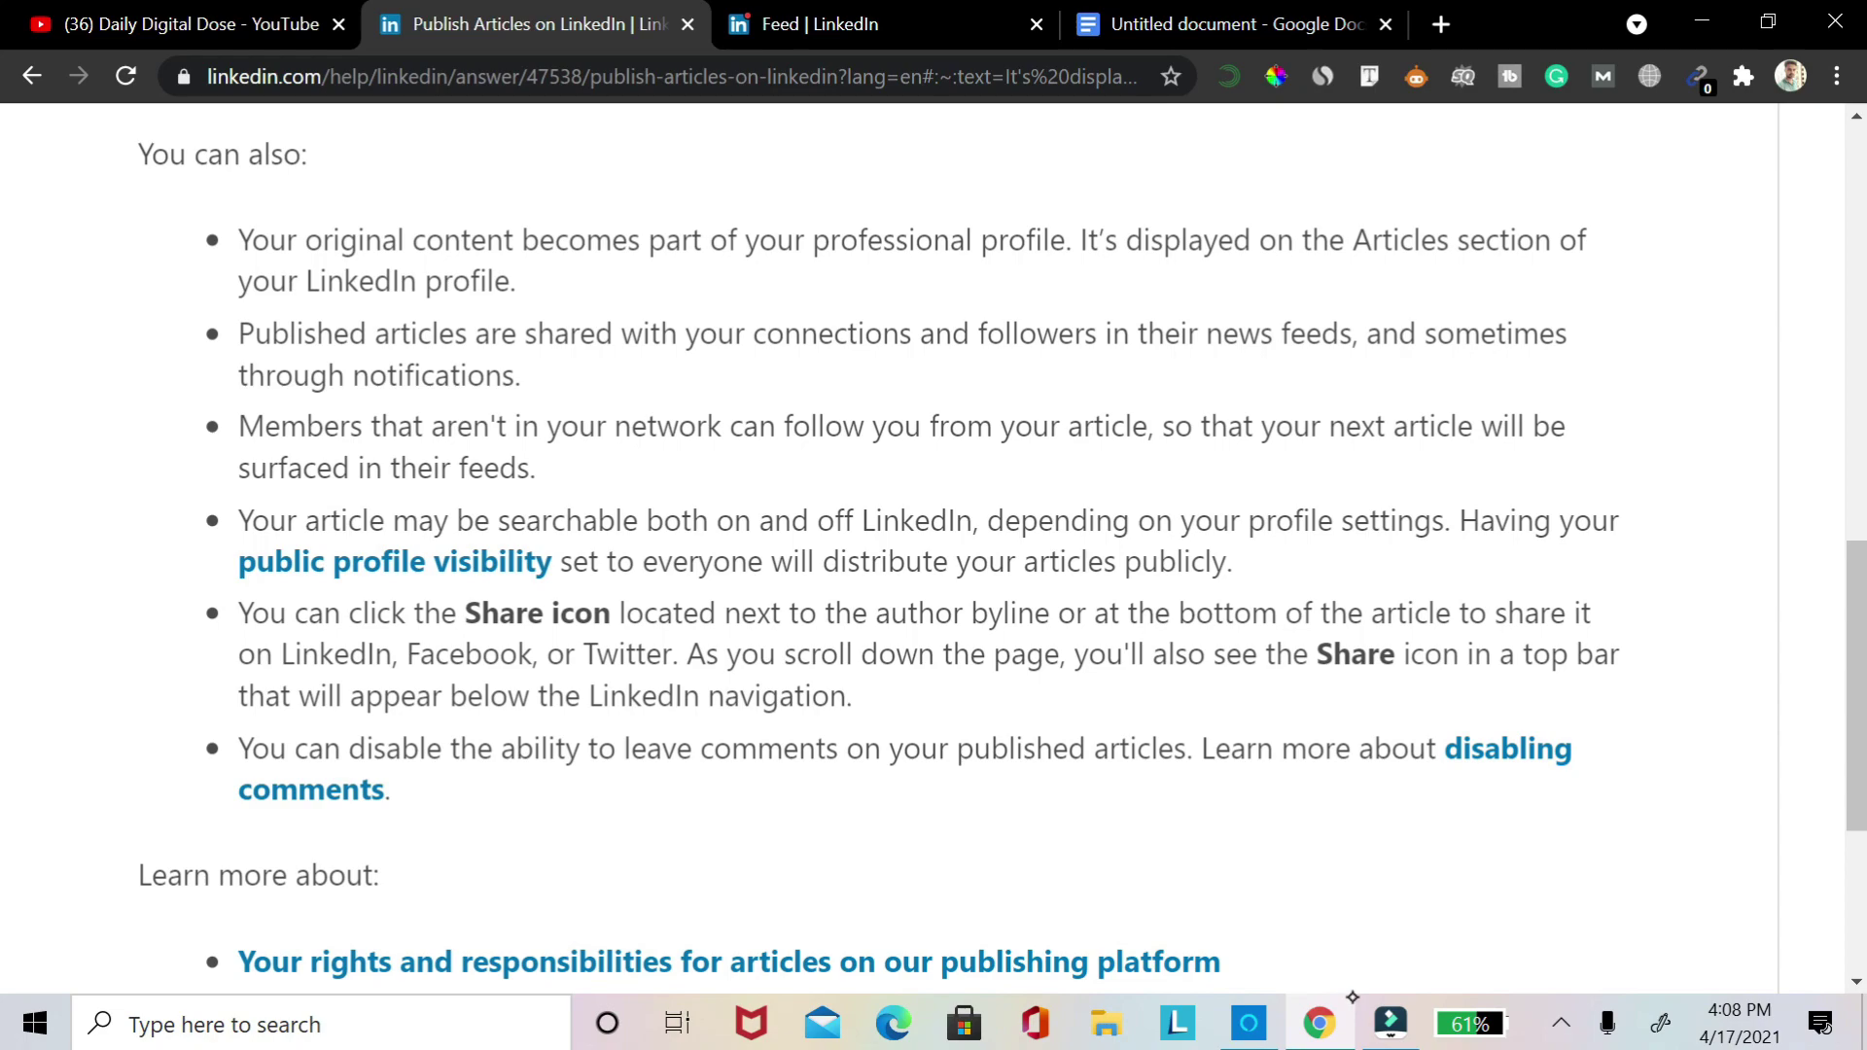
Look through the posts and comments in the LinkedIn home feed
key(ctrl+Tab)
scroll(855, 584, down, 15)
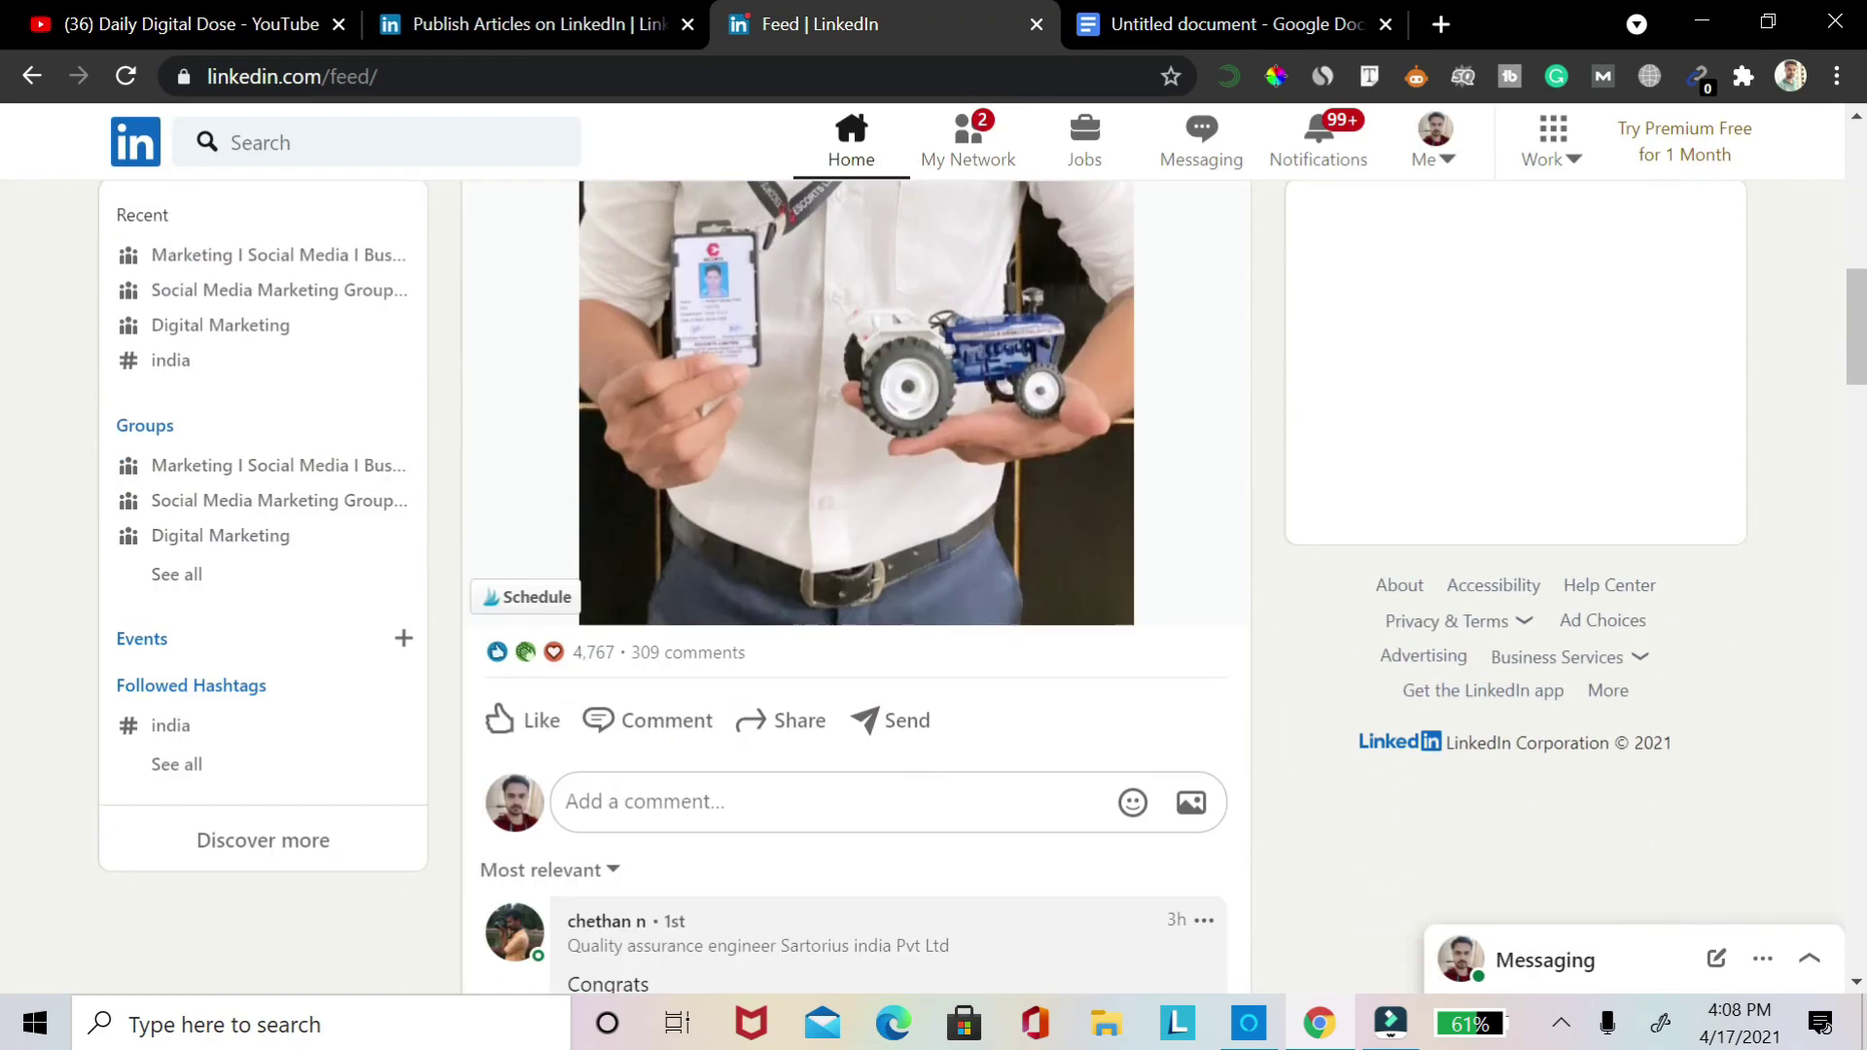
scroll(855, 583, down, 4)
Check the related links at the end of the article-publishing help page, and zoom the page back out
key(ctrl+shift+Tab)
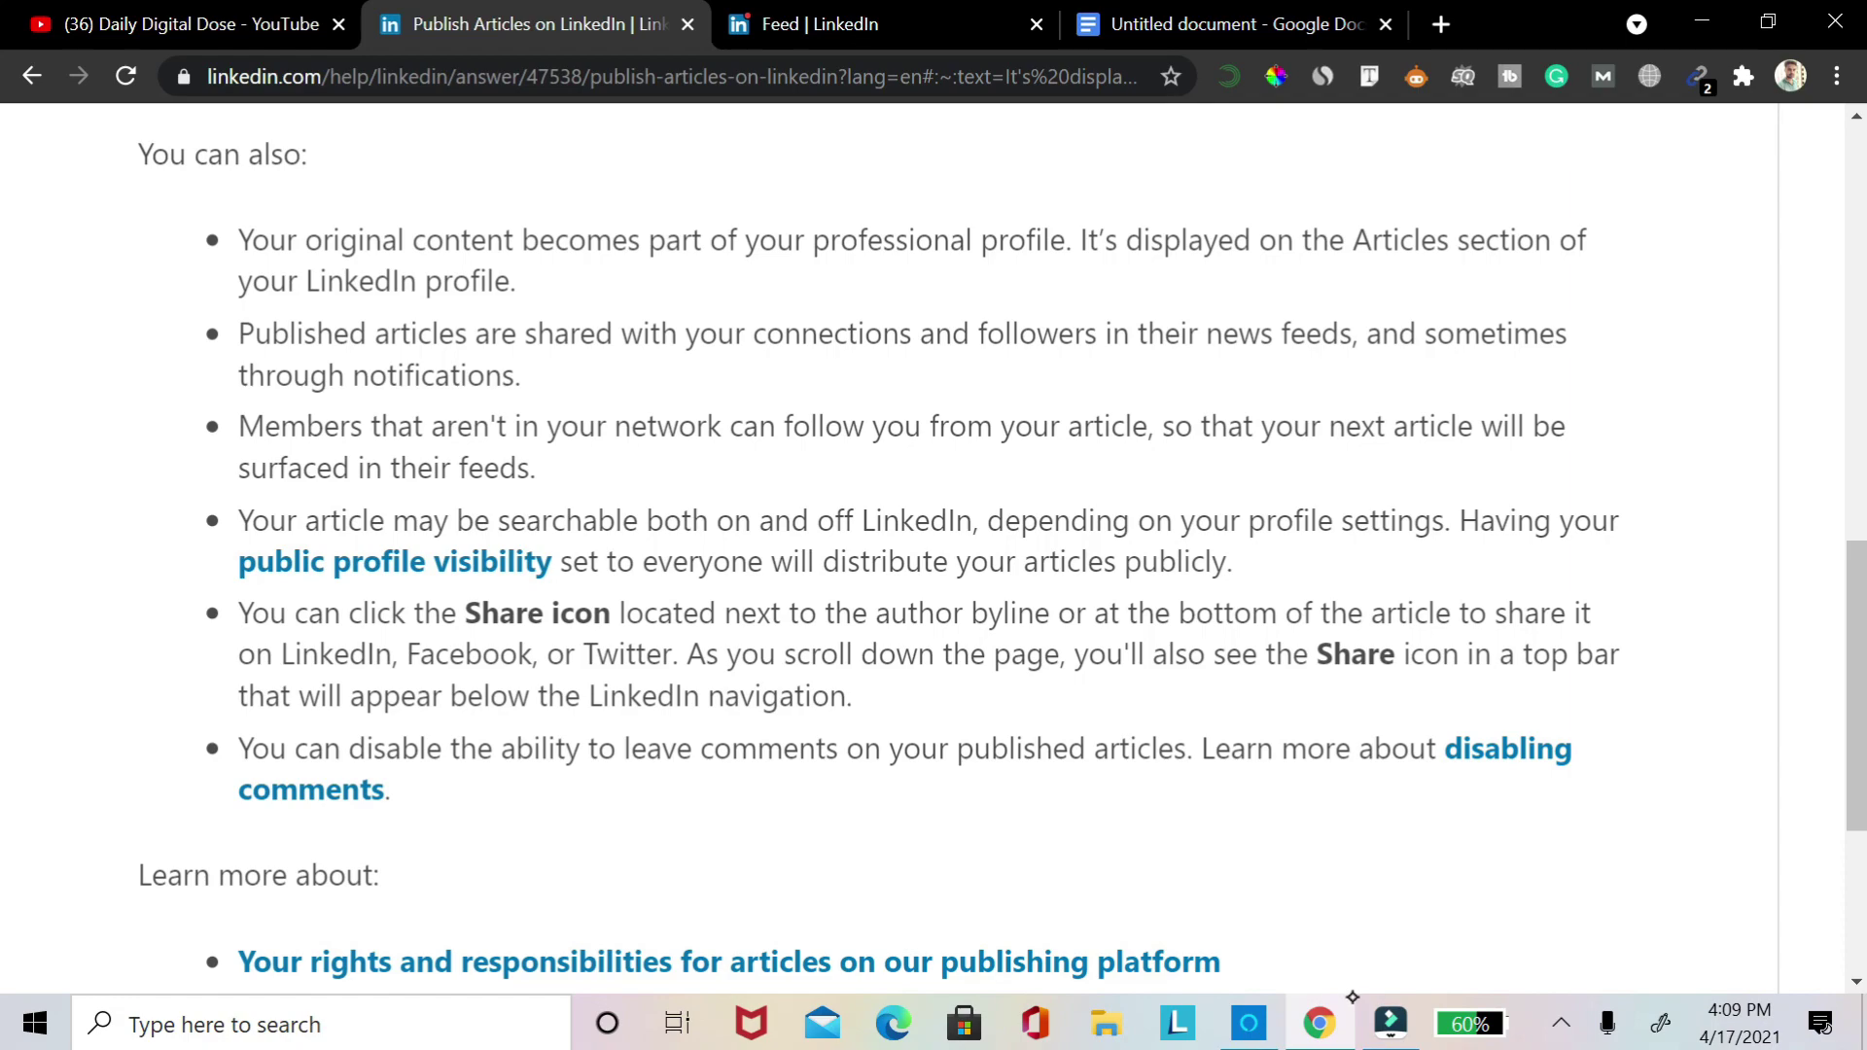
scroll(933, 544, down, 5)
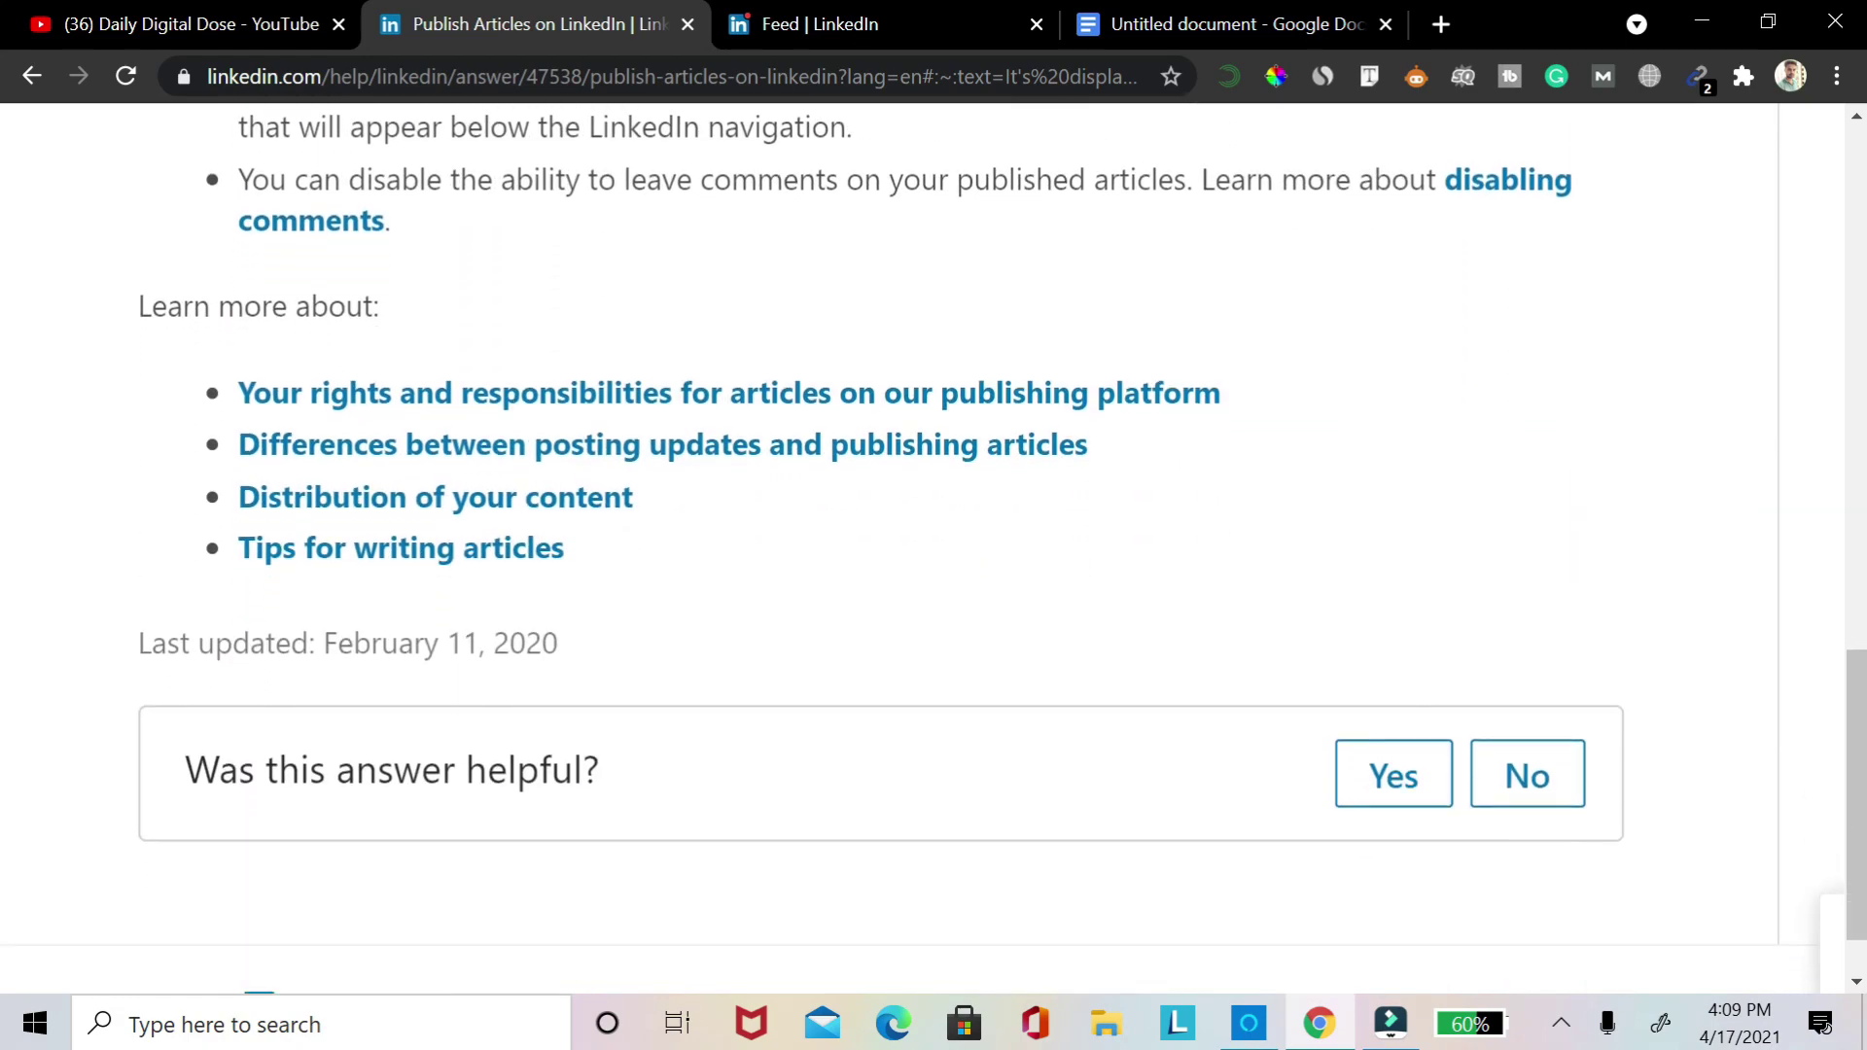
scroll(933, 544, up, 20)
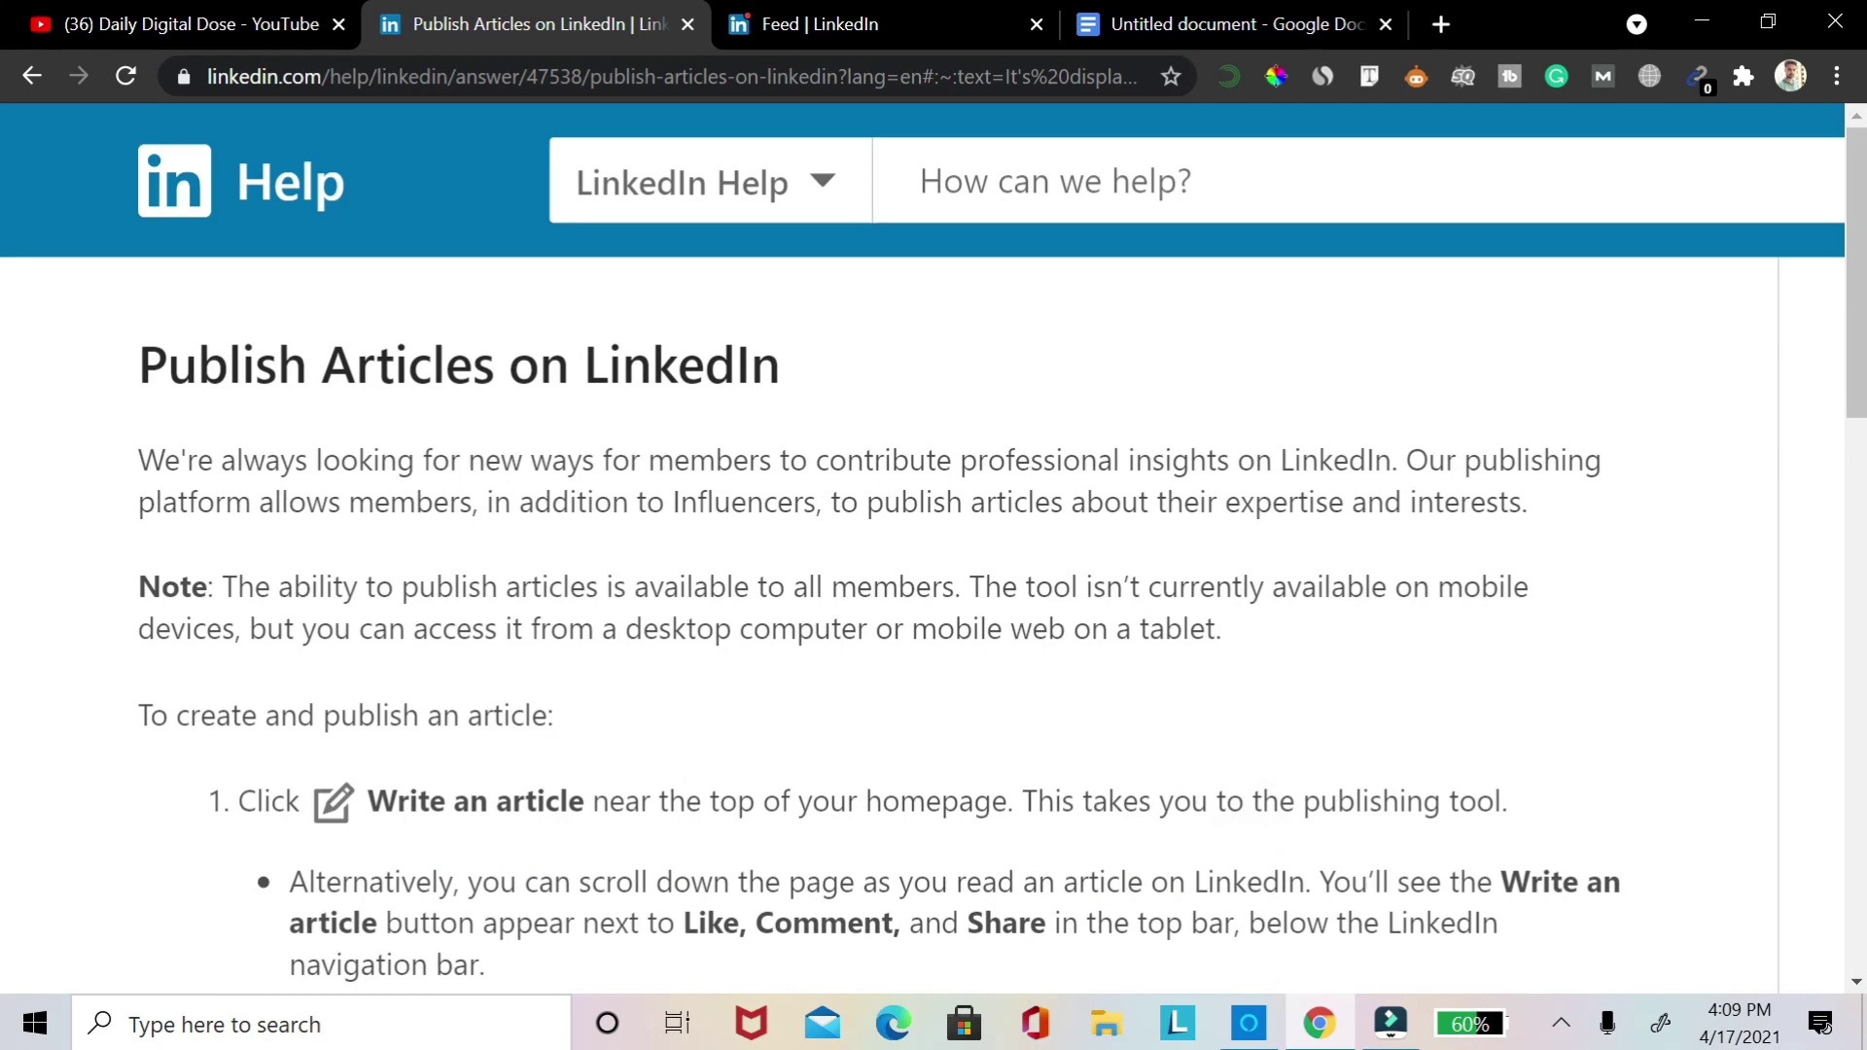
key(ctrl+minus)
key(ctrl+minus)
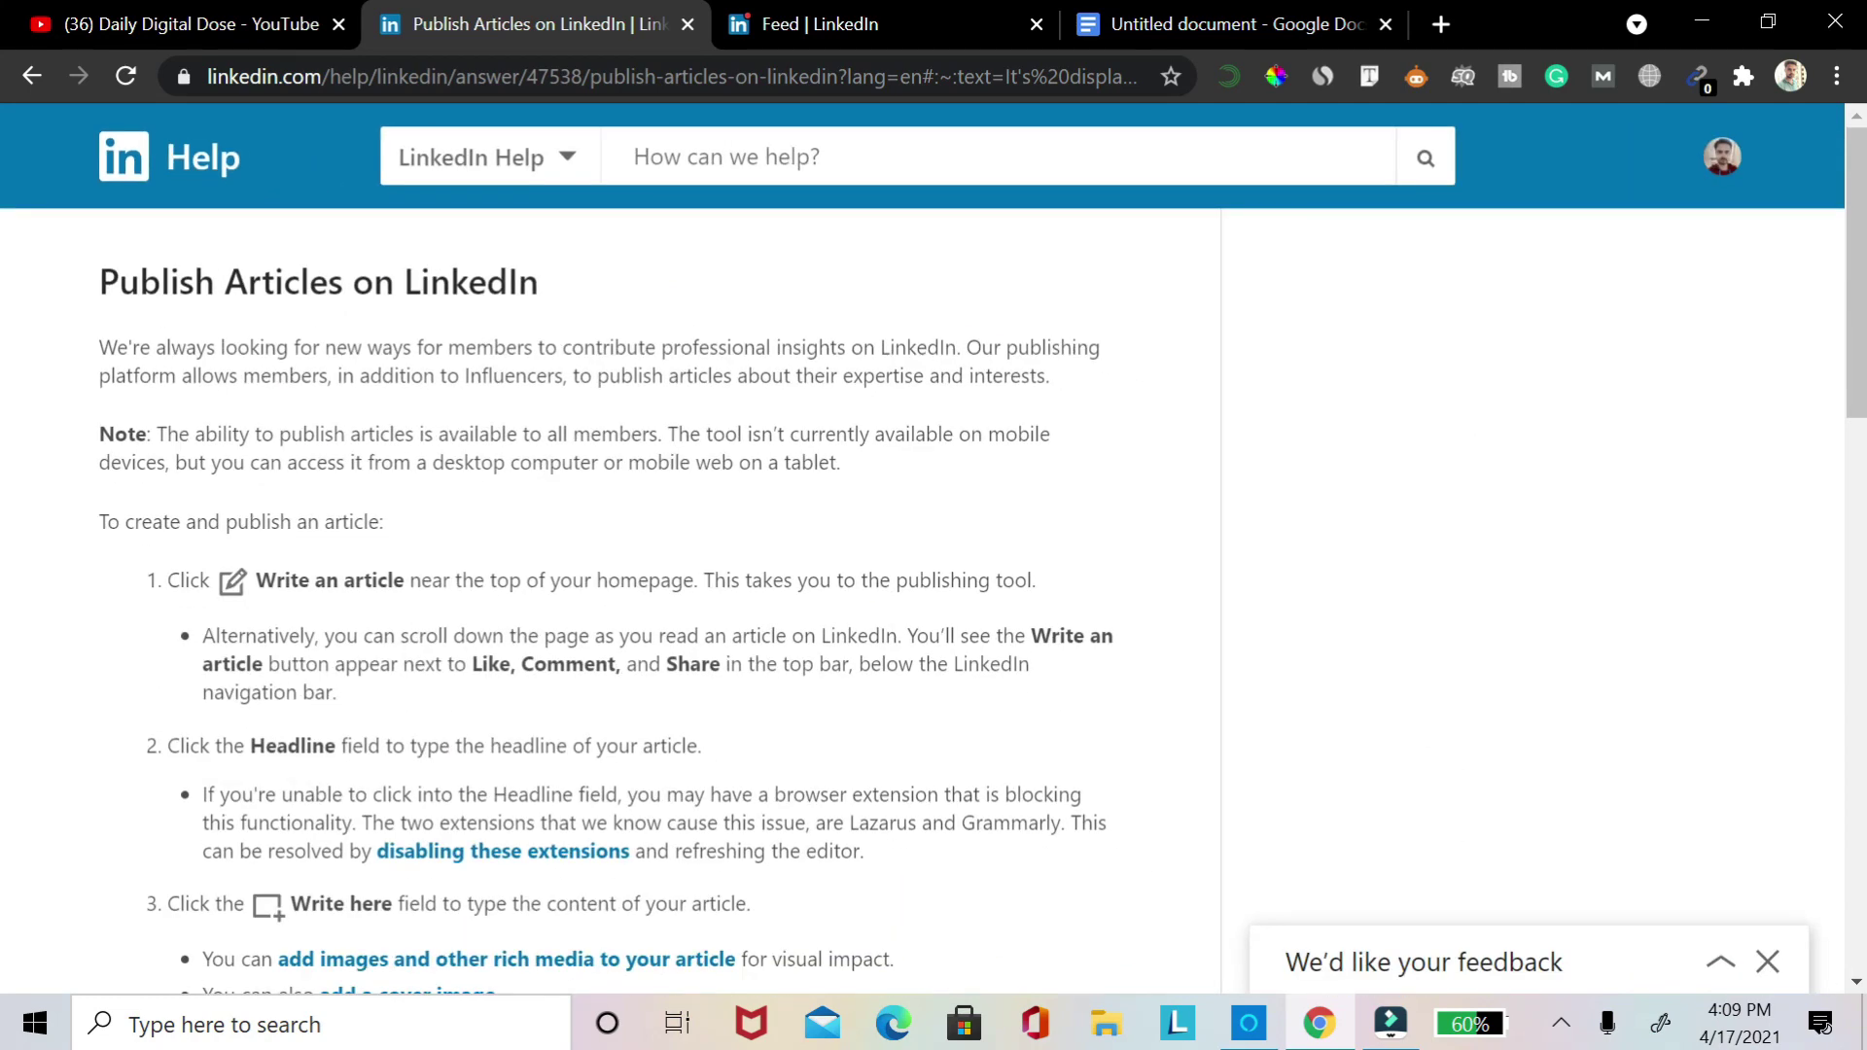
Start a new article from the post options of the LinkedIn home feed
key(ctrl+Tab)
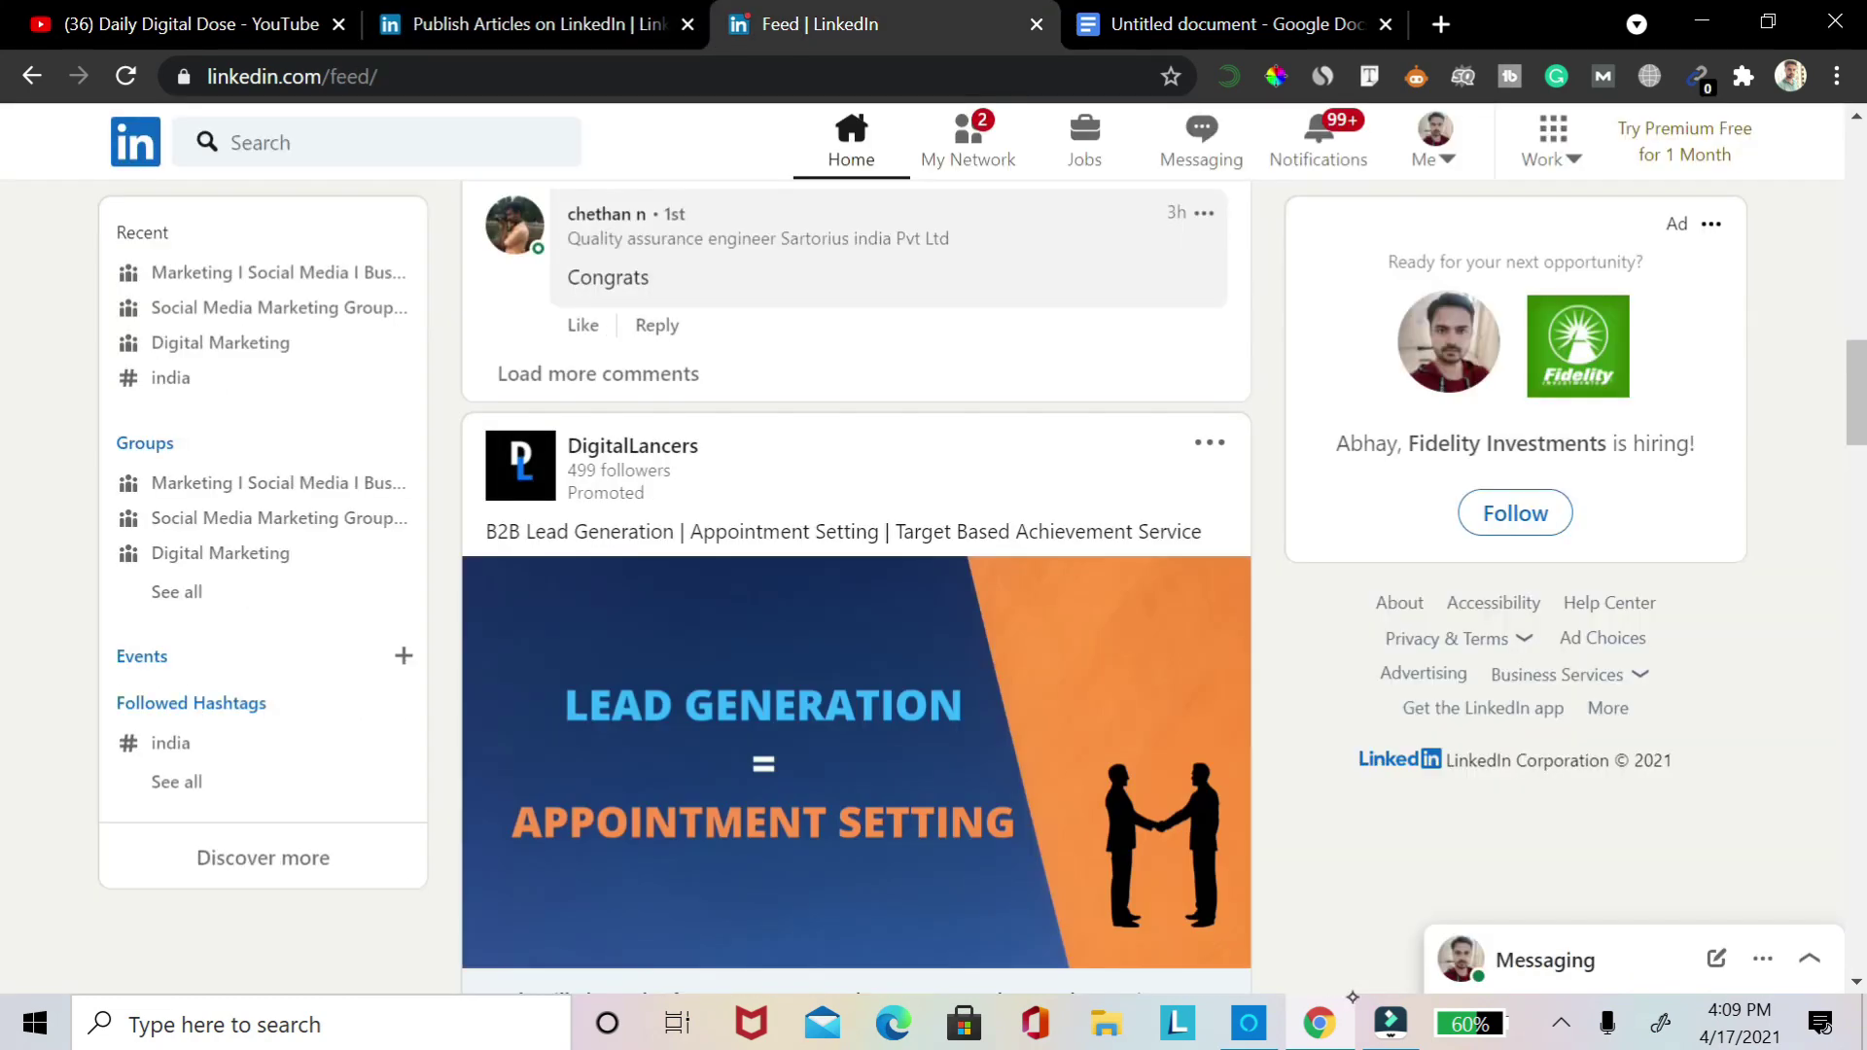
scroll(856, 584, up, 15)
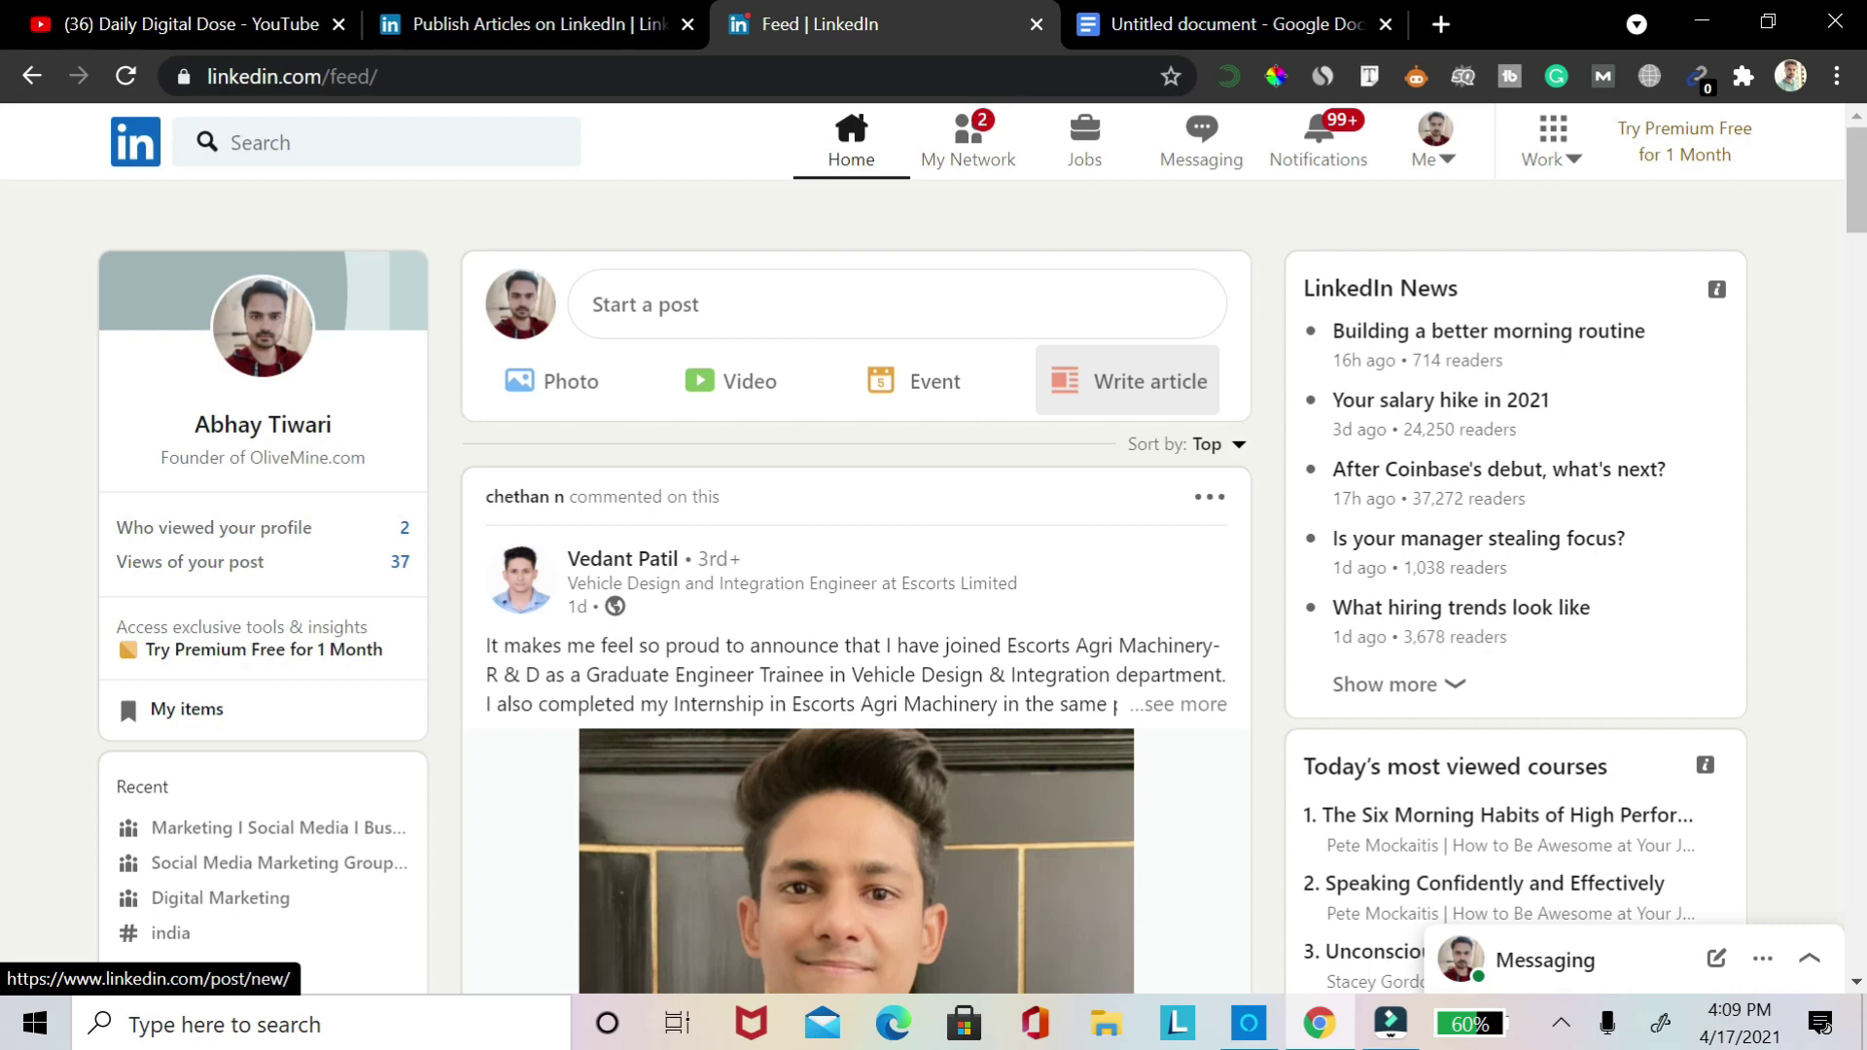
click(1128, 381)
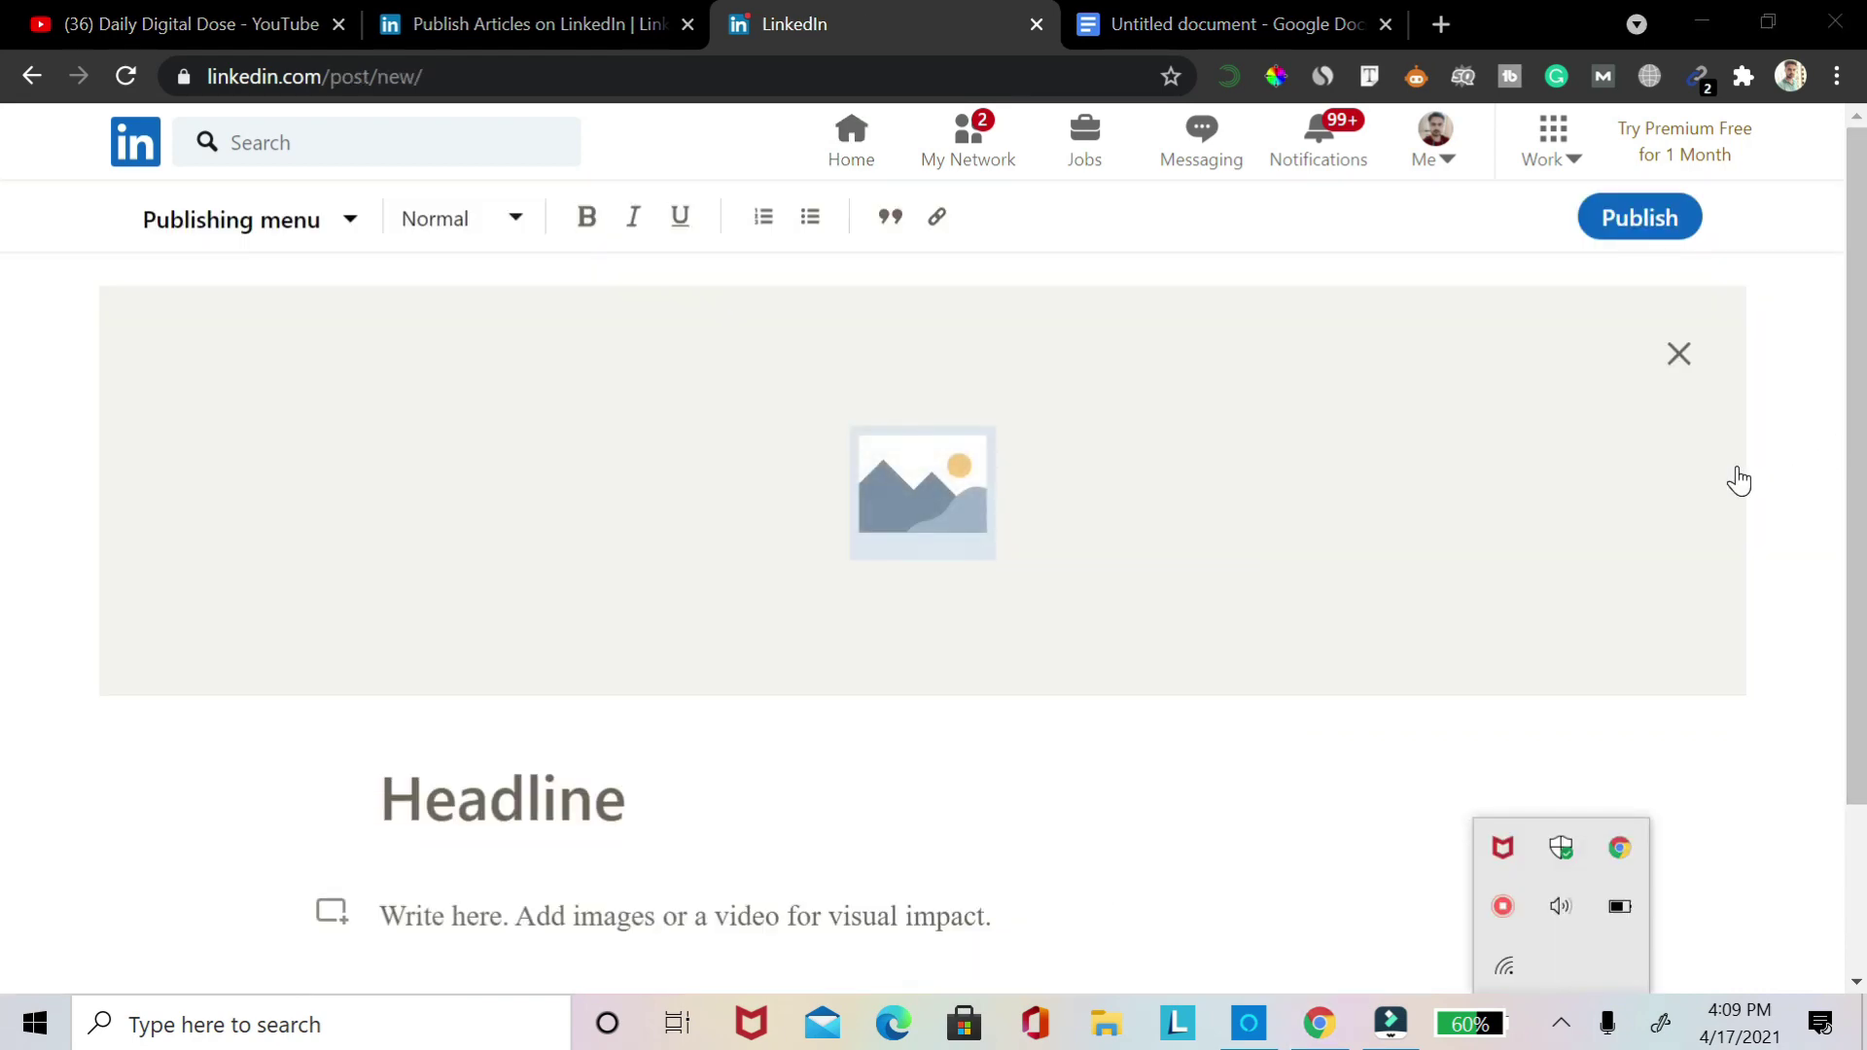
Look over the blank article's cover, headline and body areas, and check the publishing menu and the text style options
scroll(1739, 480, down, 2)
scroll(1738, 480, up, 2)
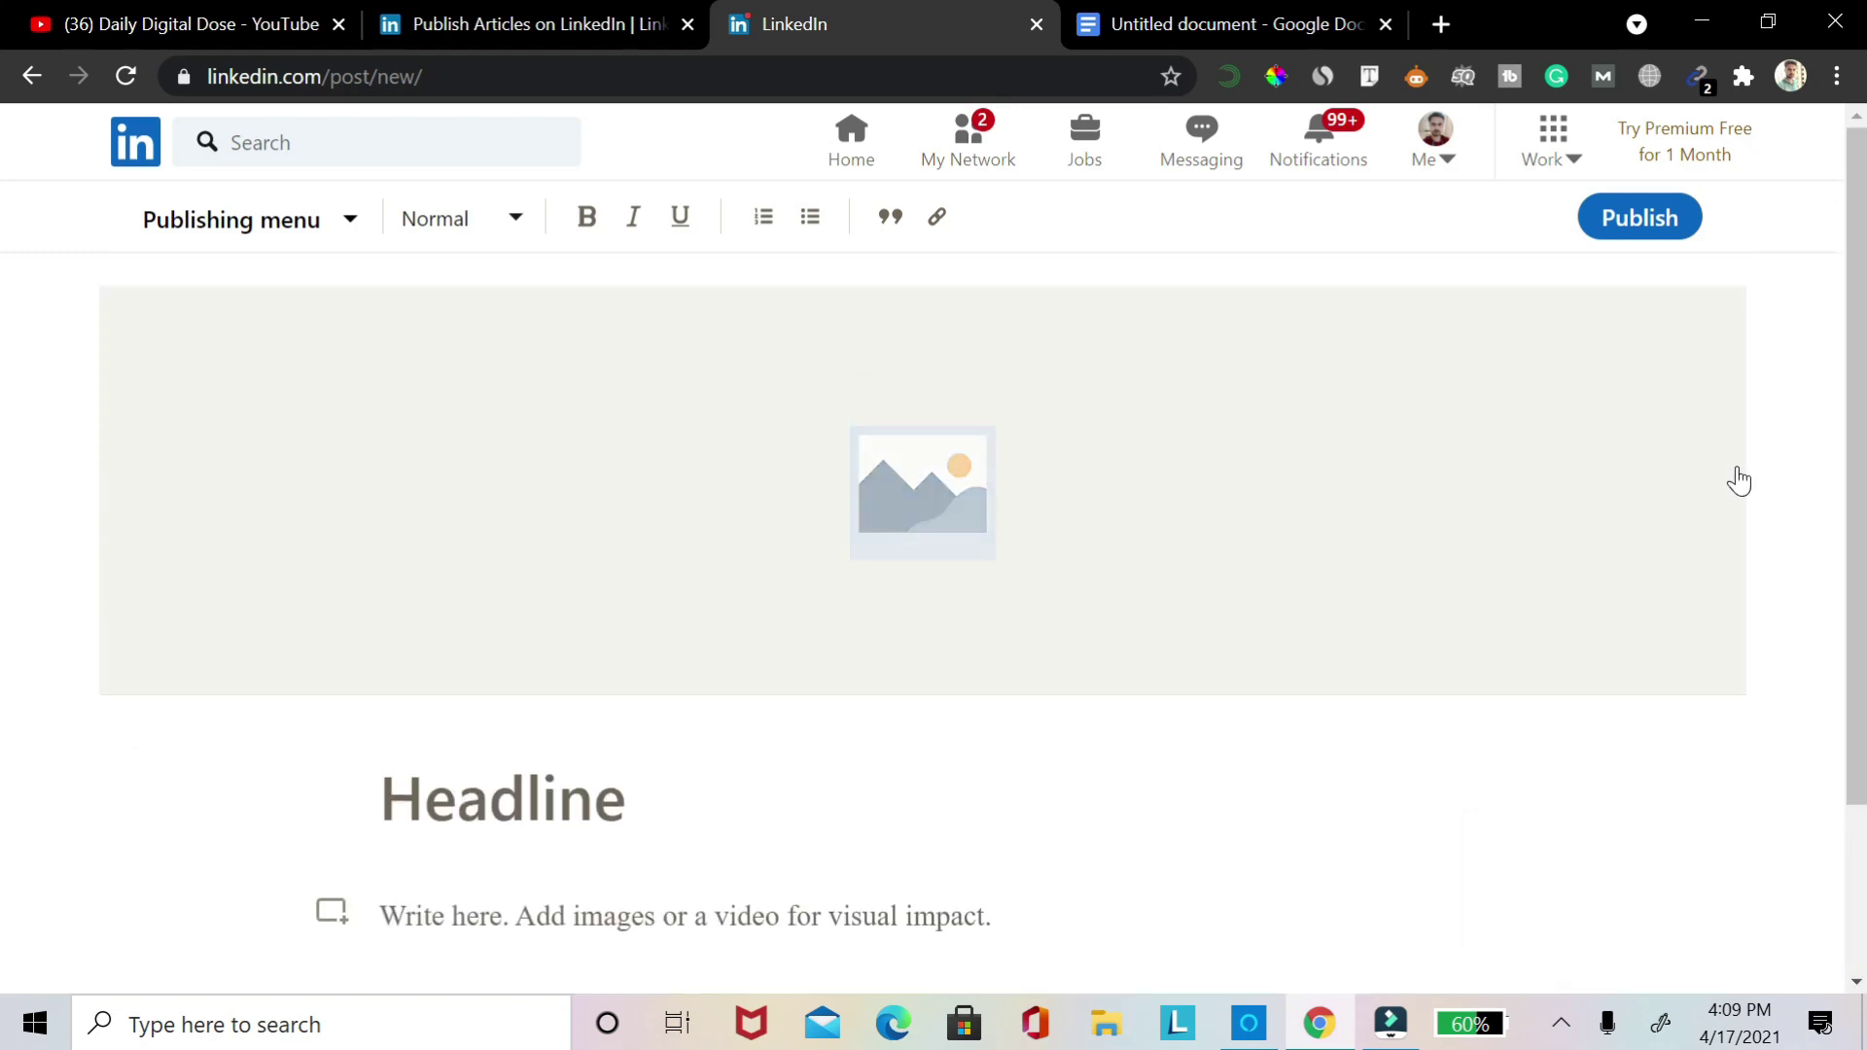
scroll(1739, 480, down, 2)
key(Tab)
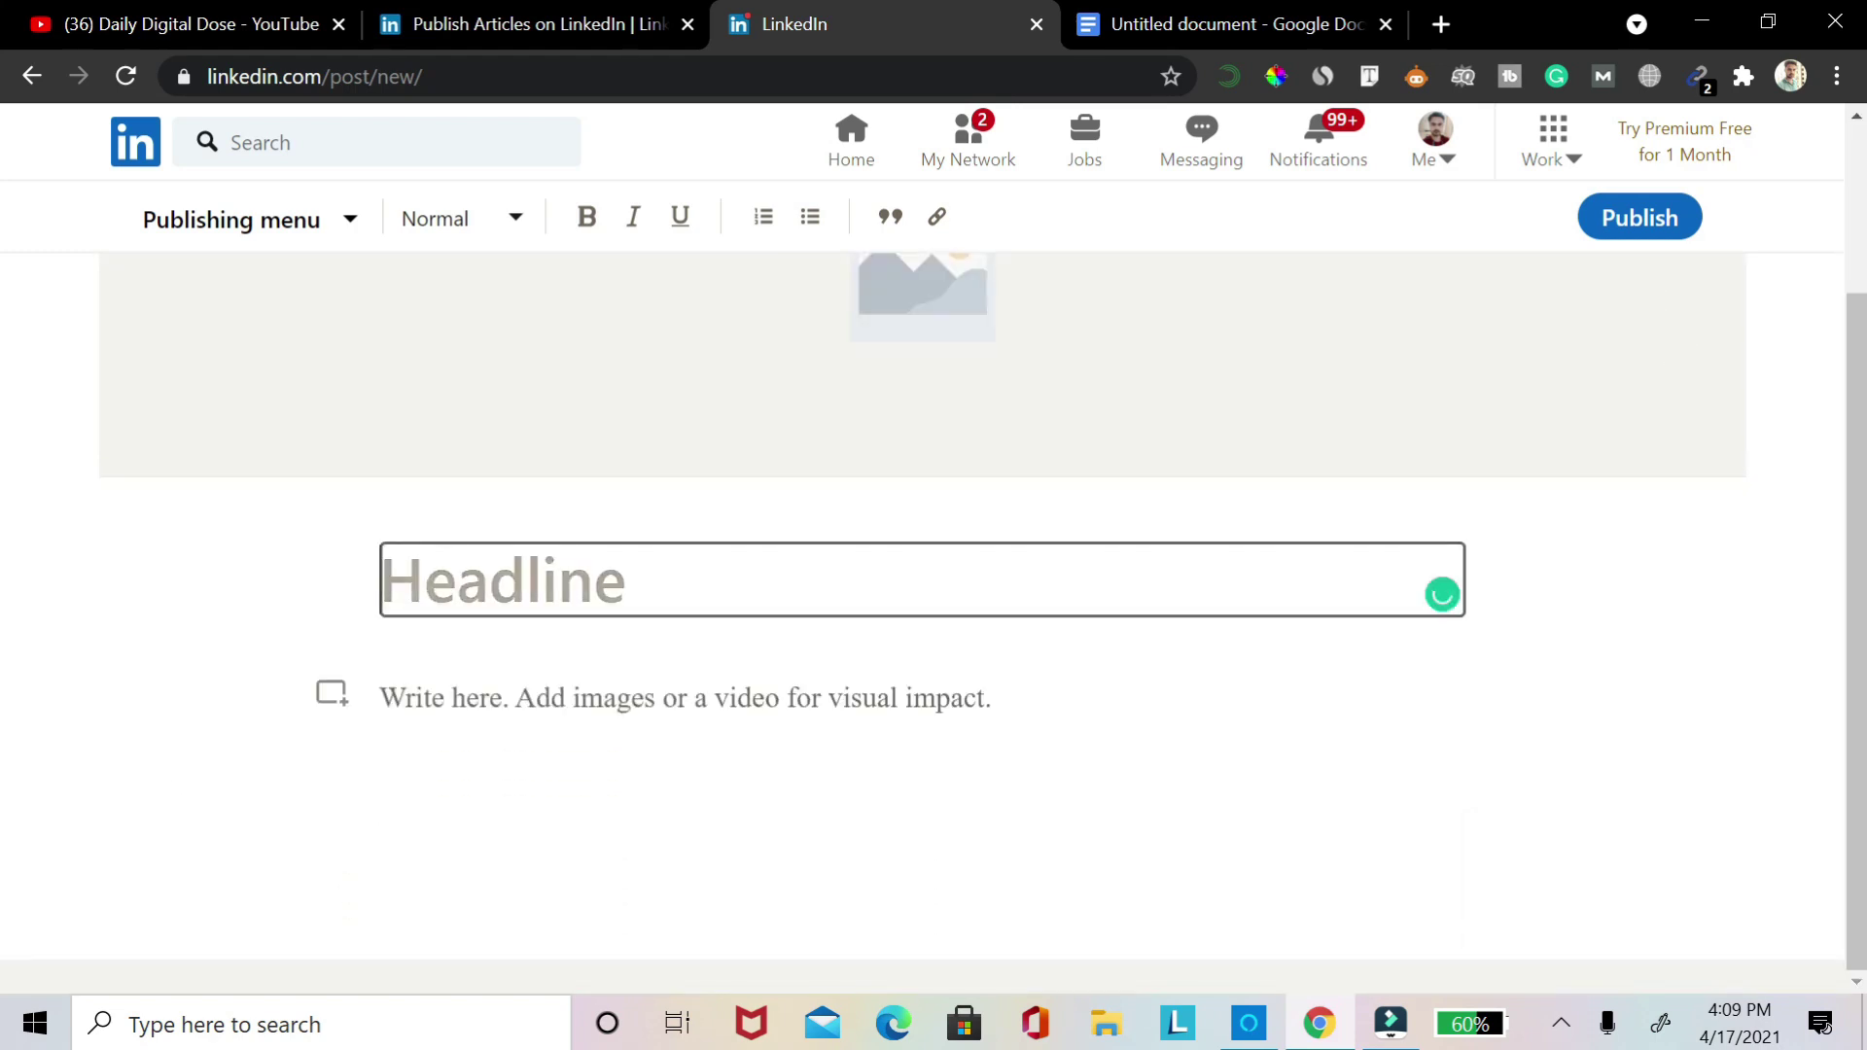
key(Tab)
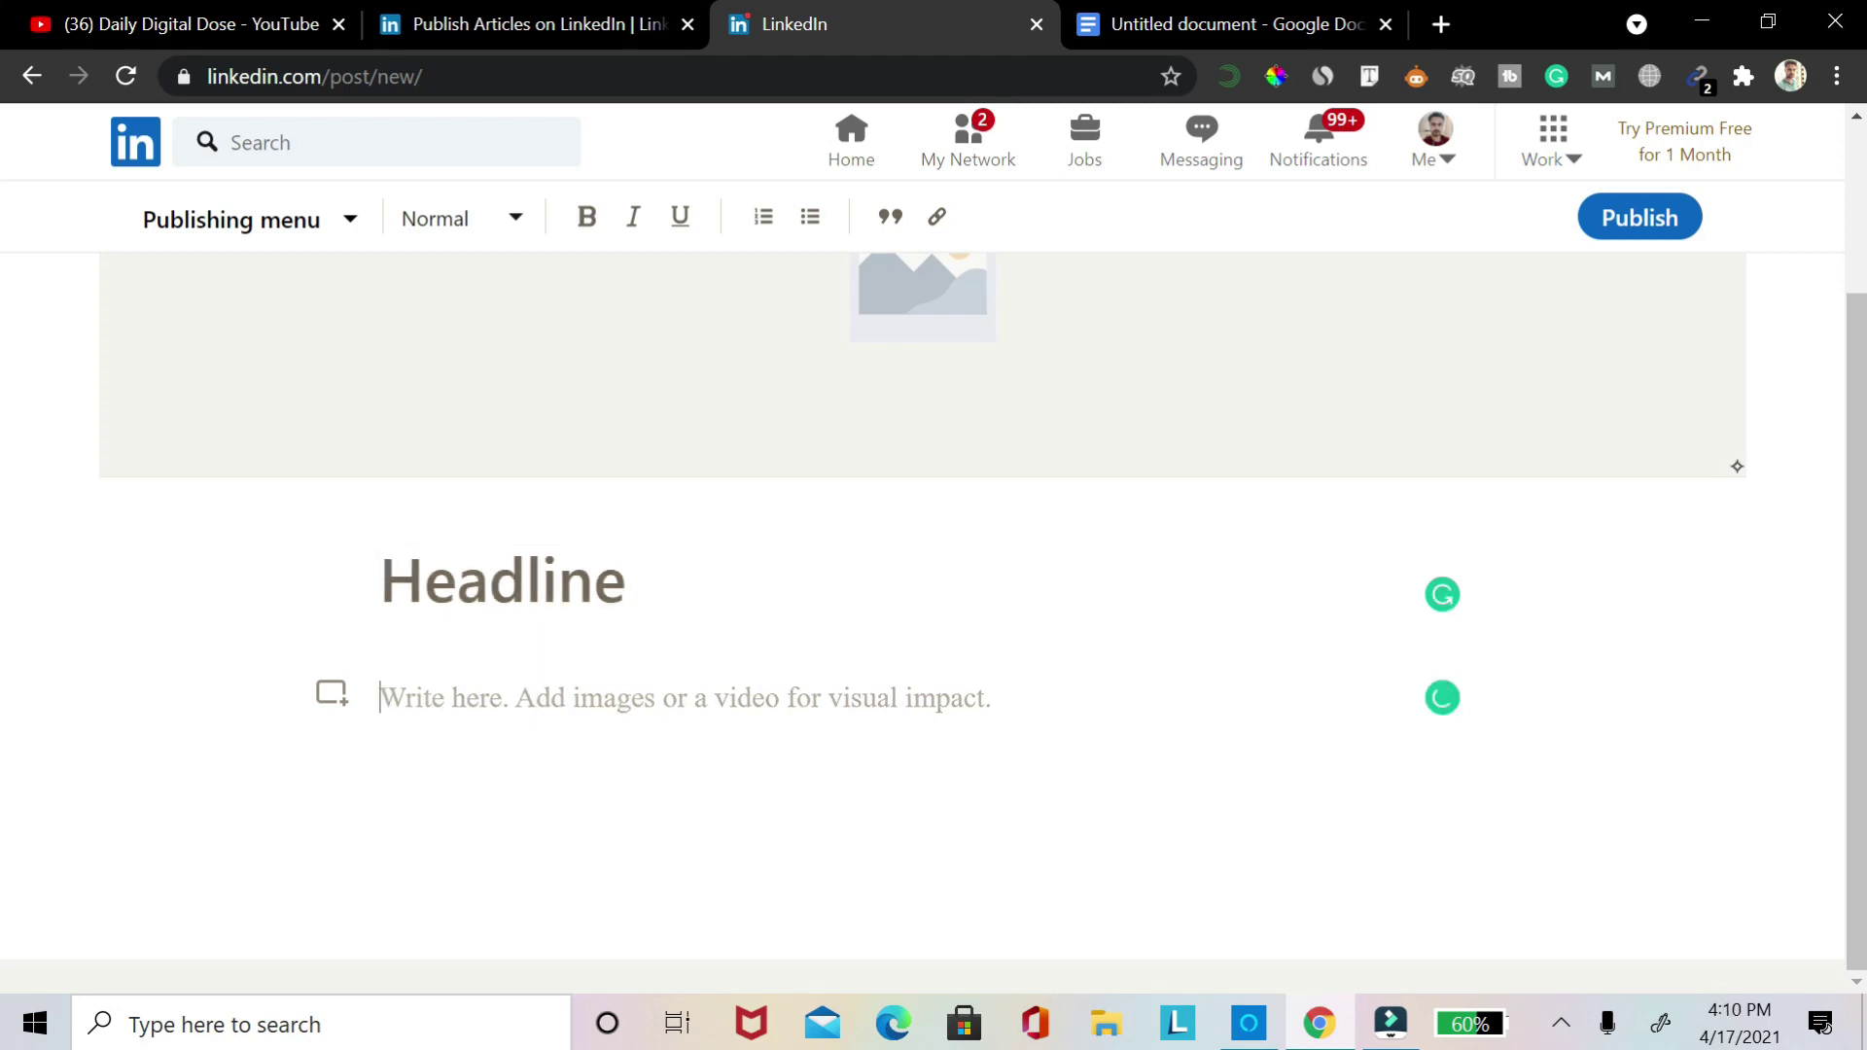
scroll(1736, 467, up, 2)
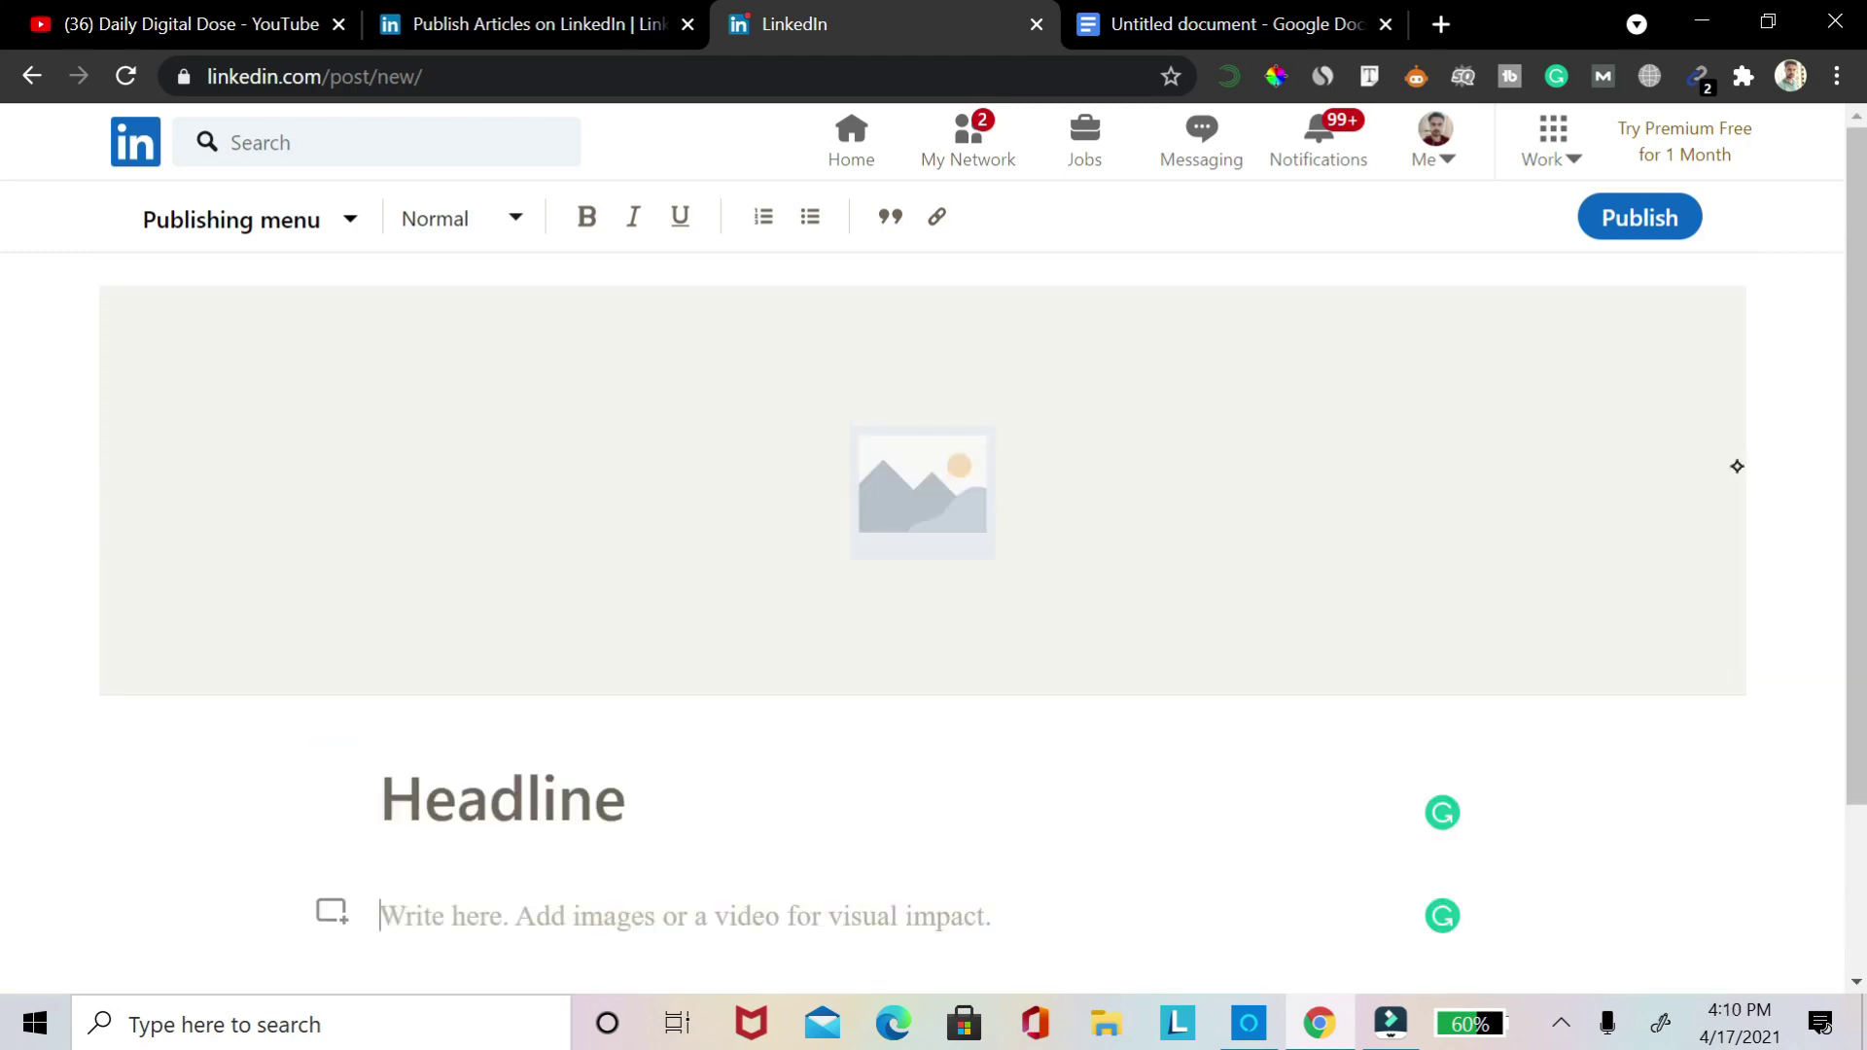
click(251, 220)
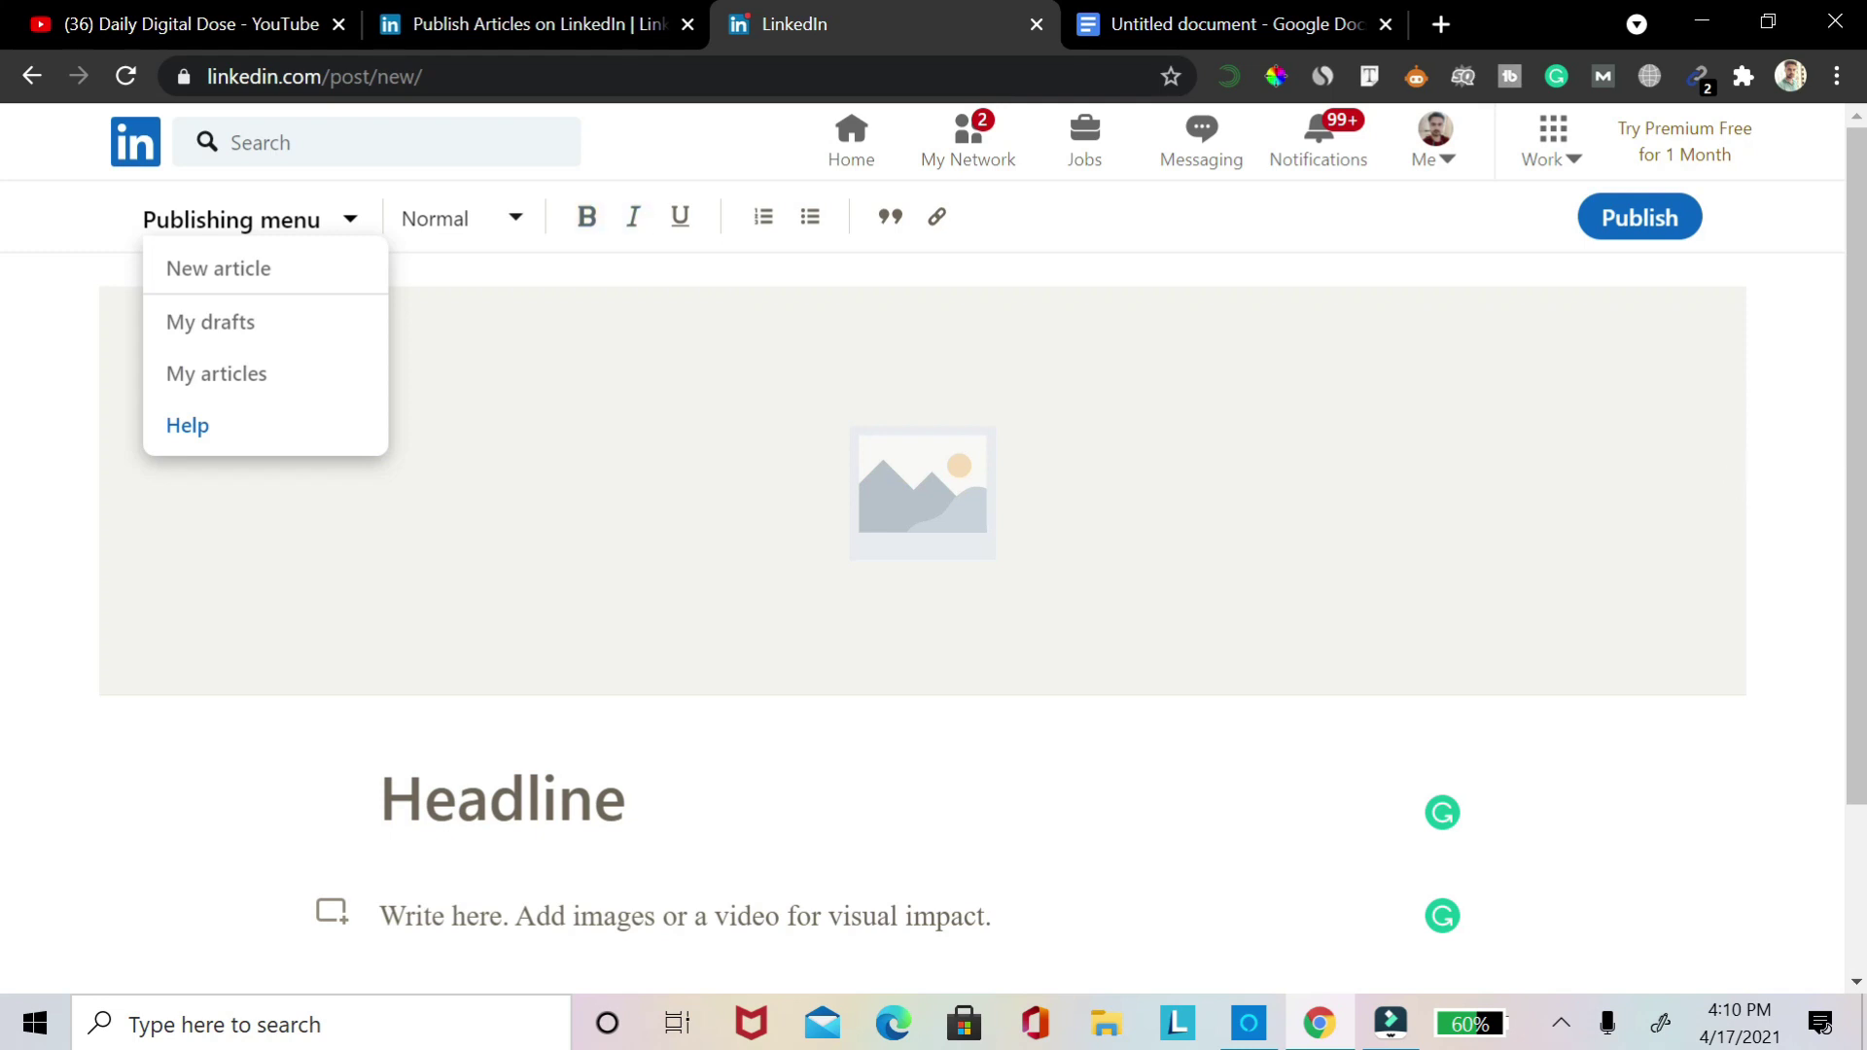
click(1737, 467)
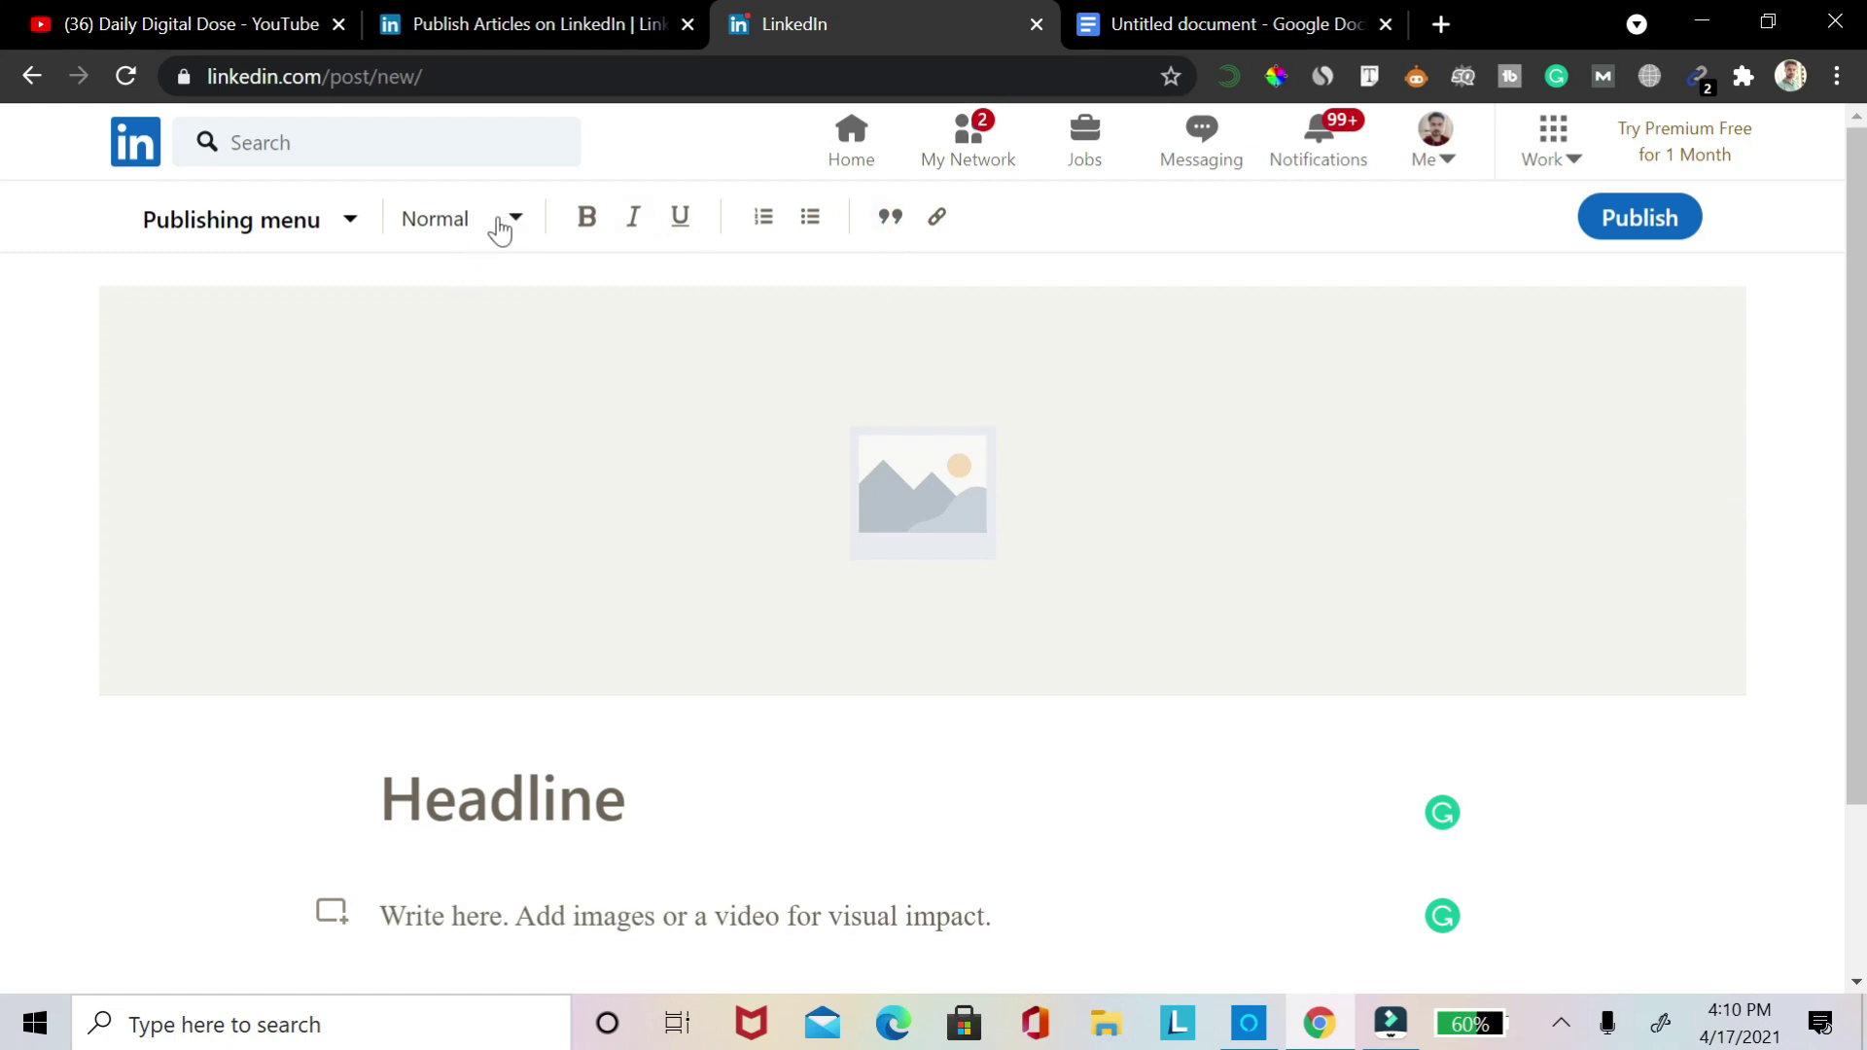
click(441, 226)
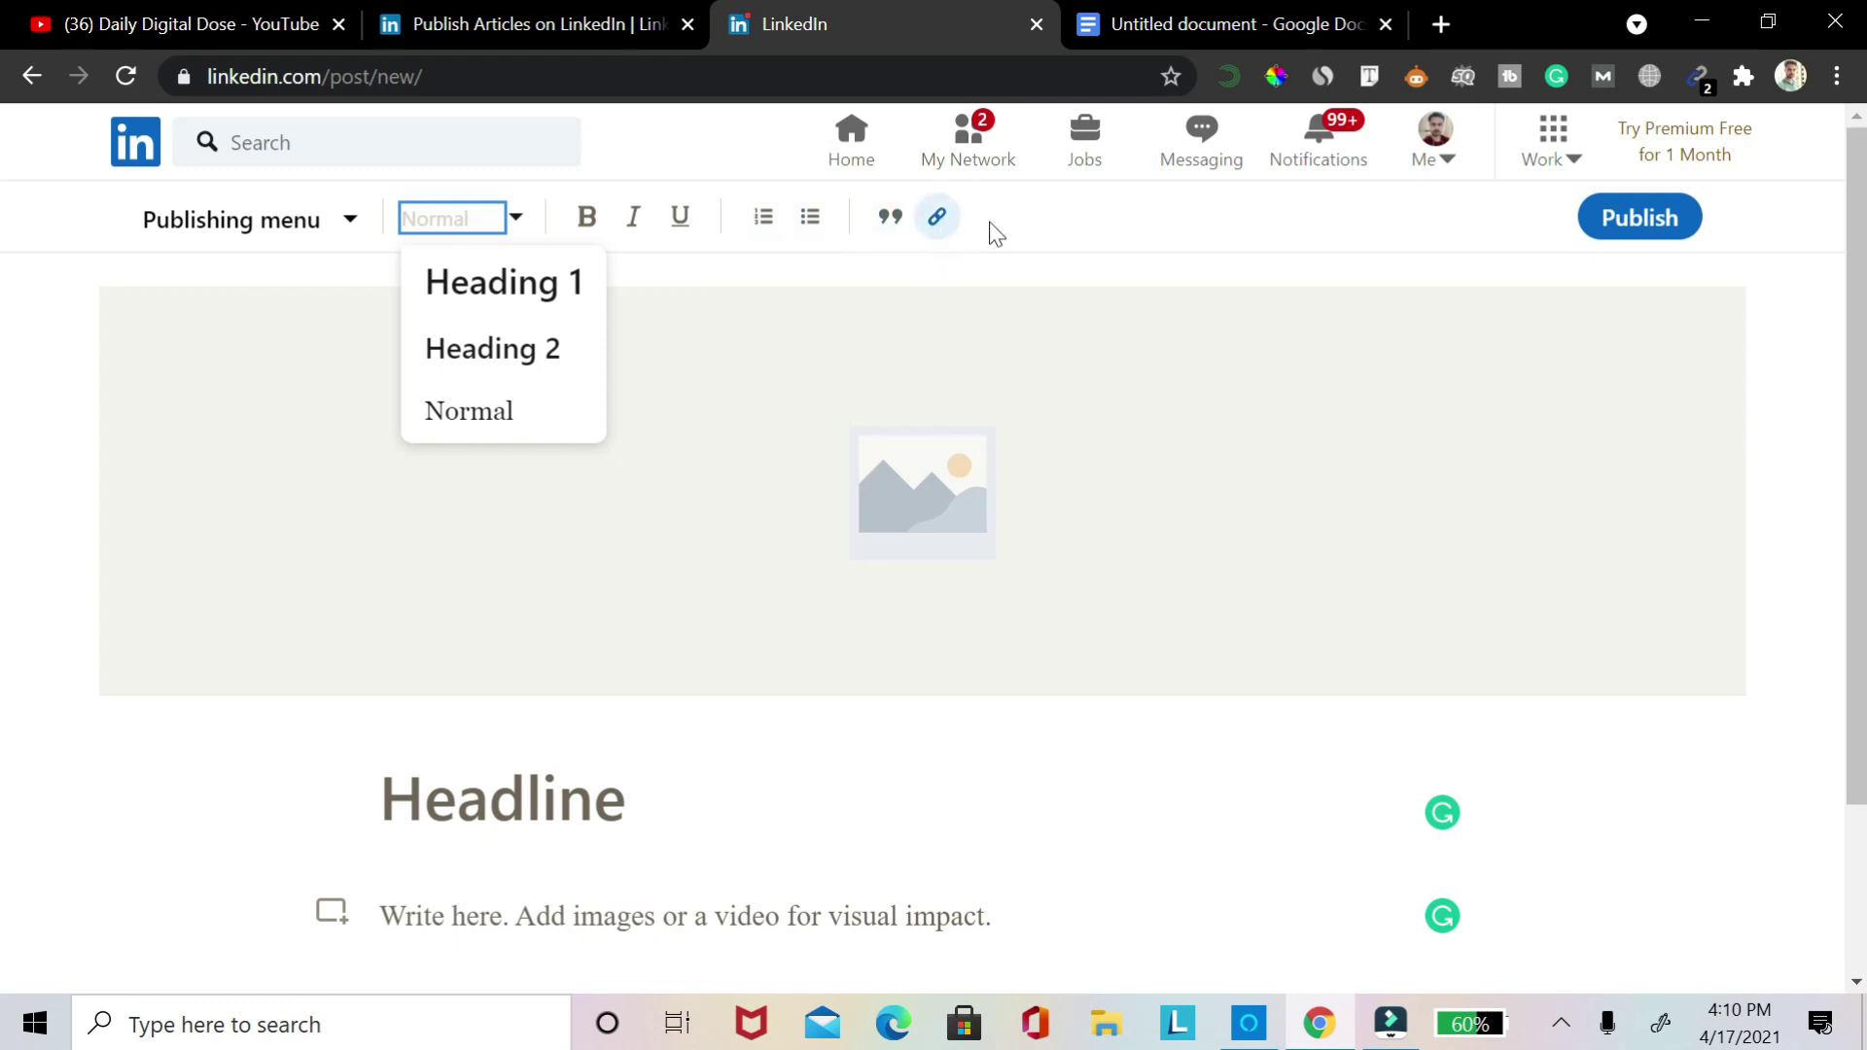
click(1070, 216)
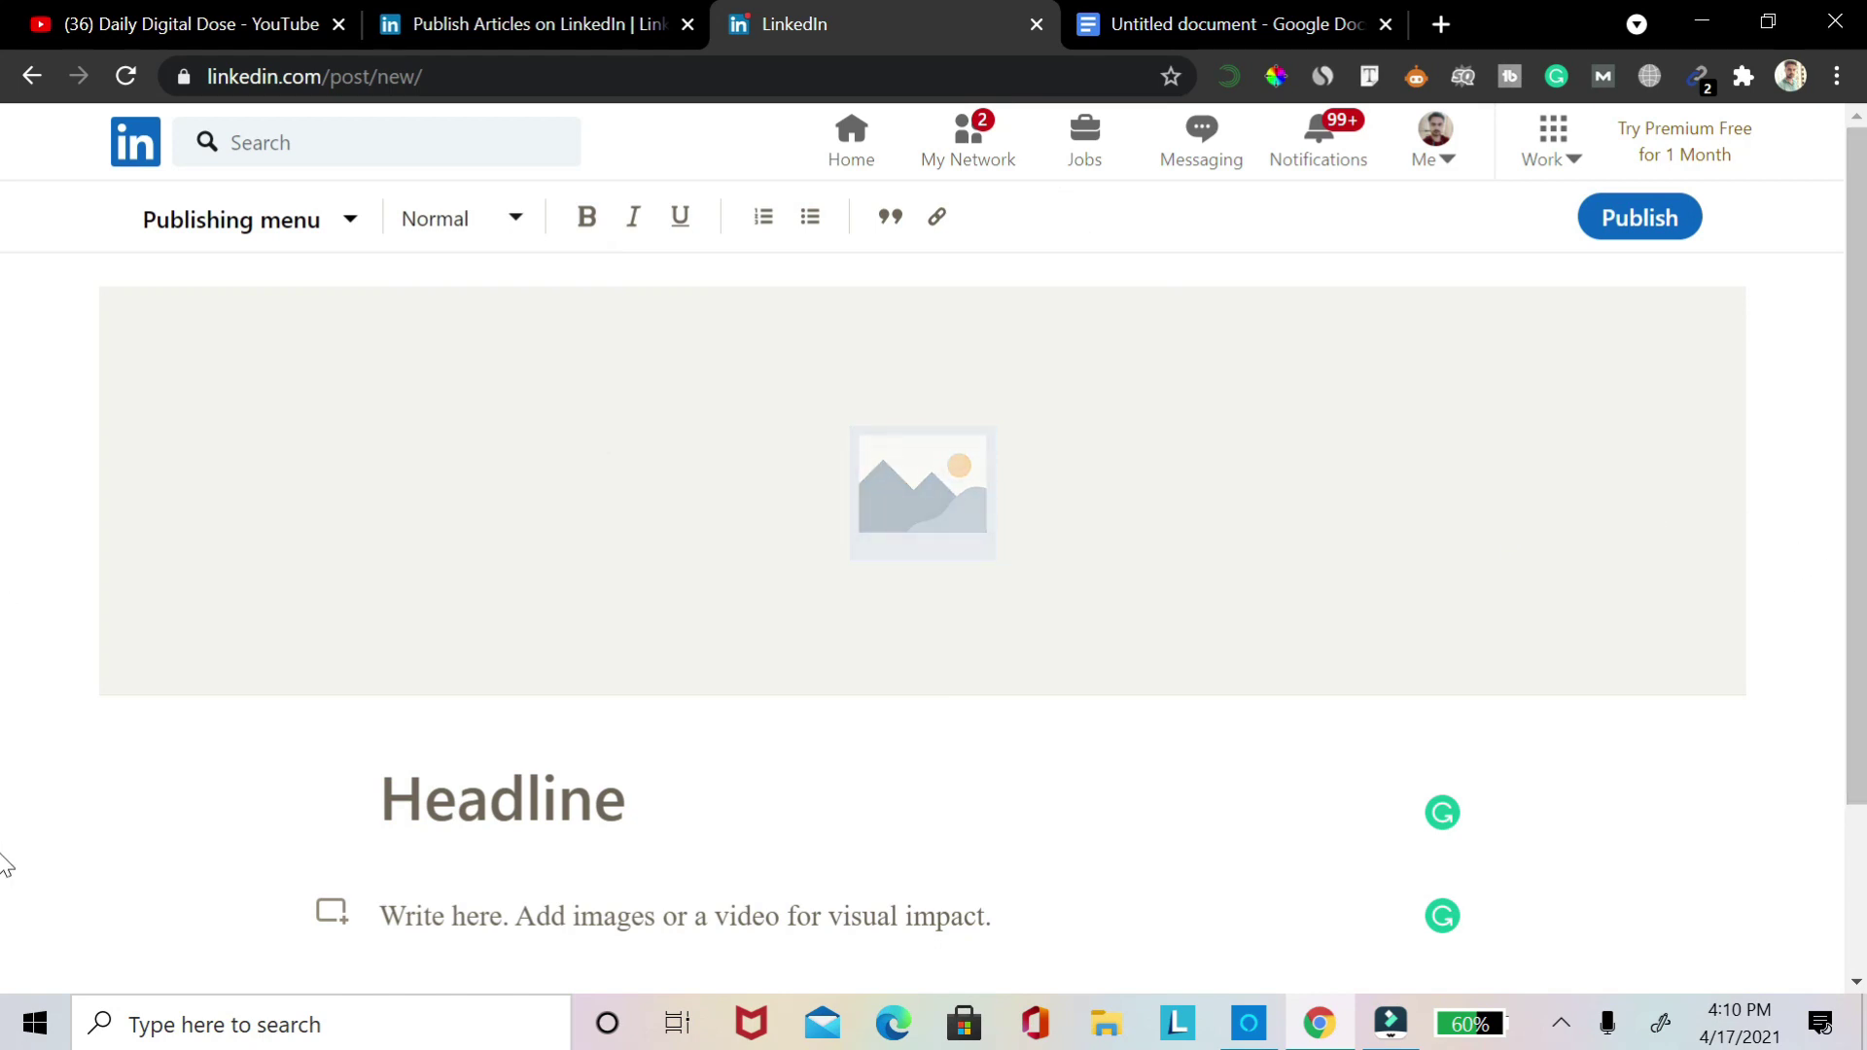
right_click(1852, 848)
click(1643, 966)
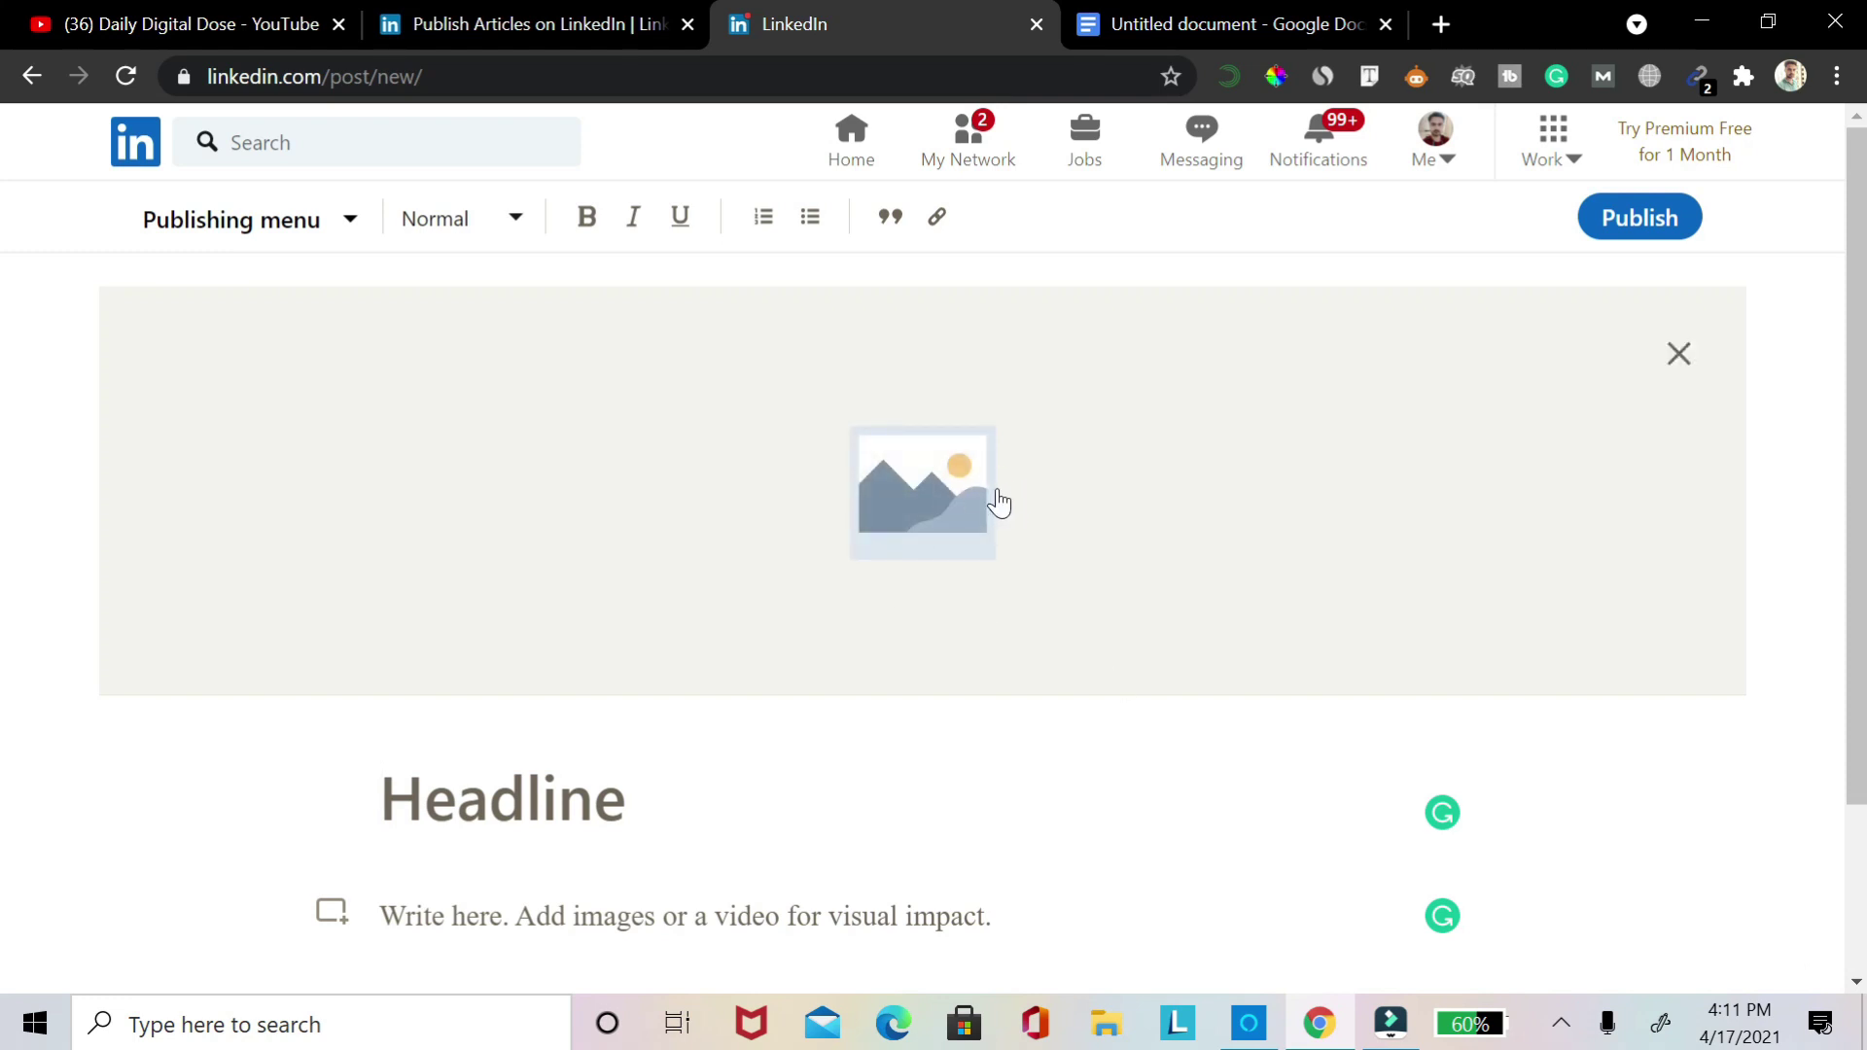
Upload the Simple Work LinkedIn Banner image from the Desktop as the article's cover image
click(935, 504)
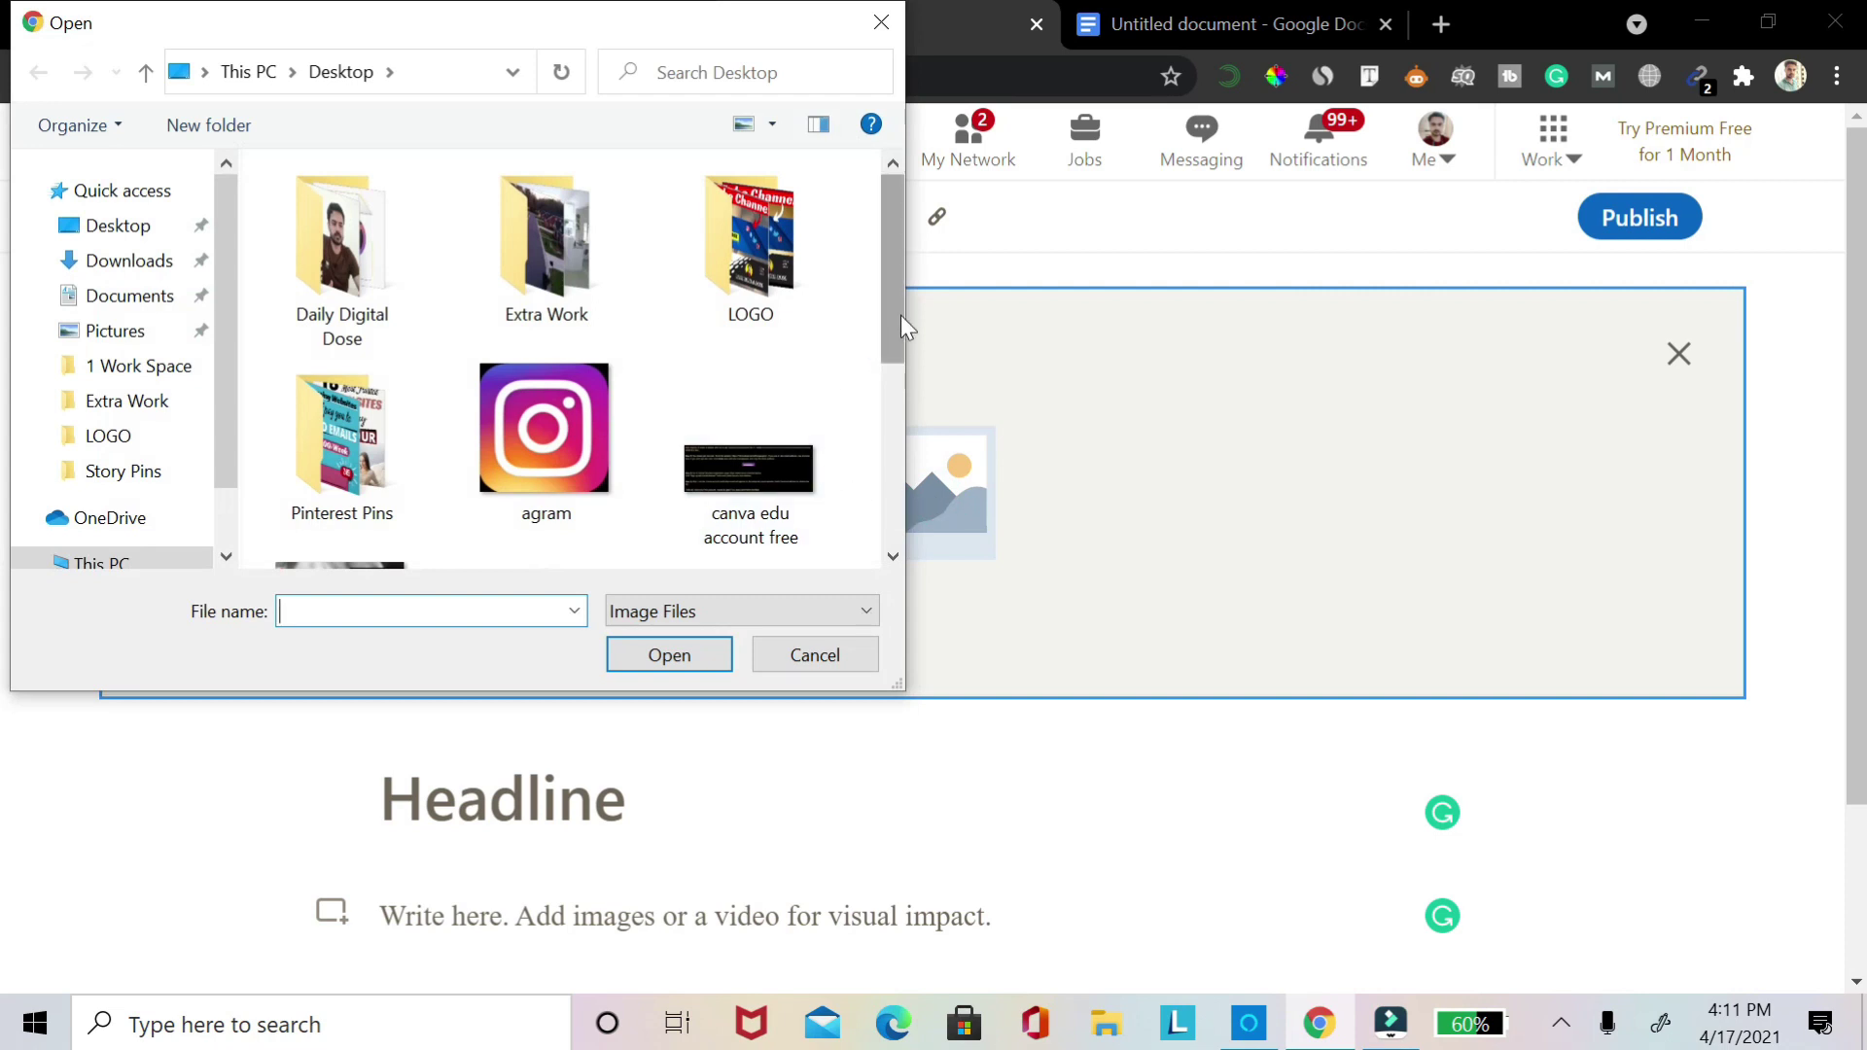
drag(895, 326, 889, 477)
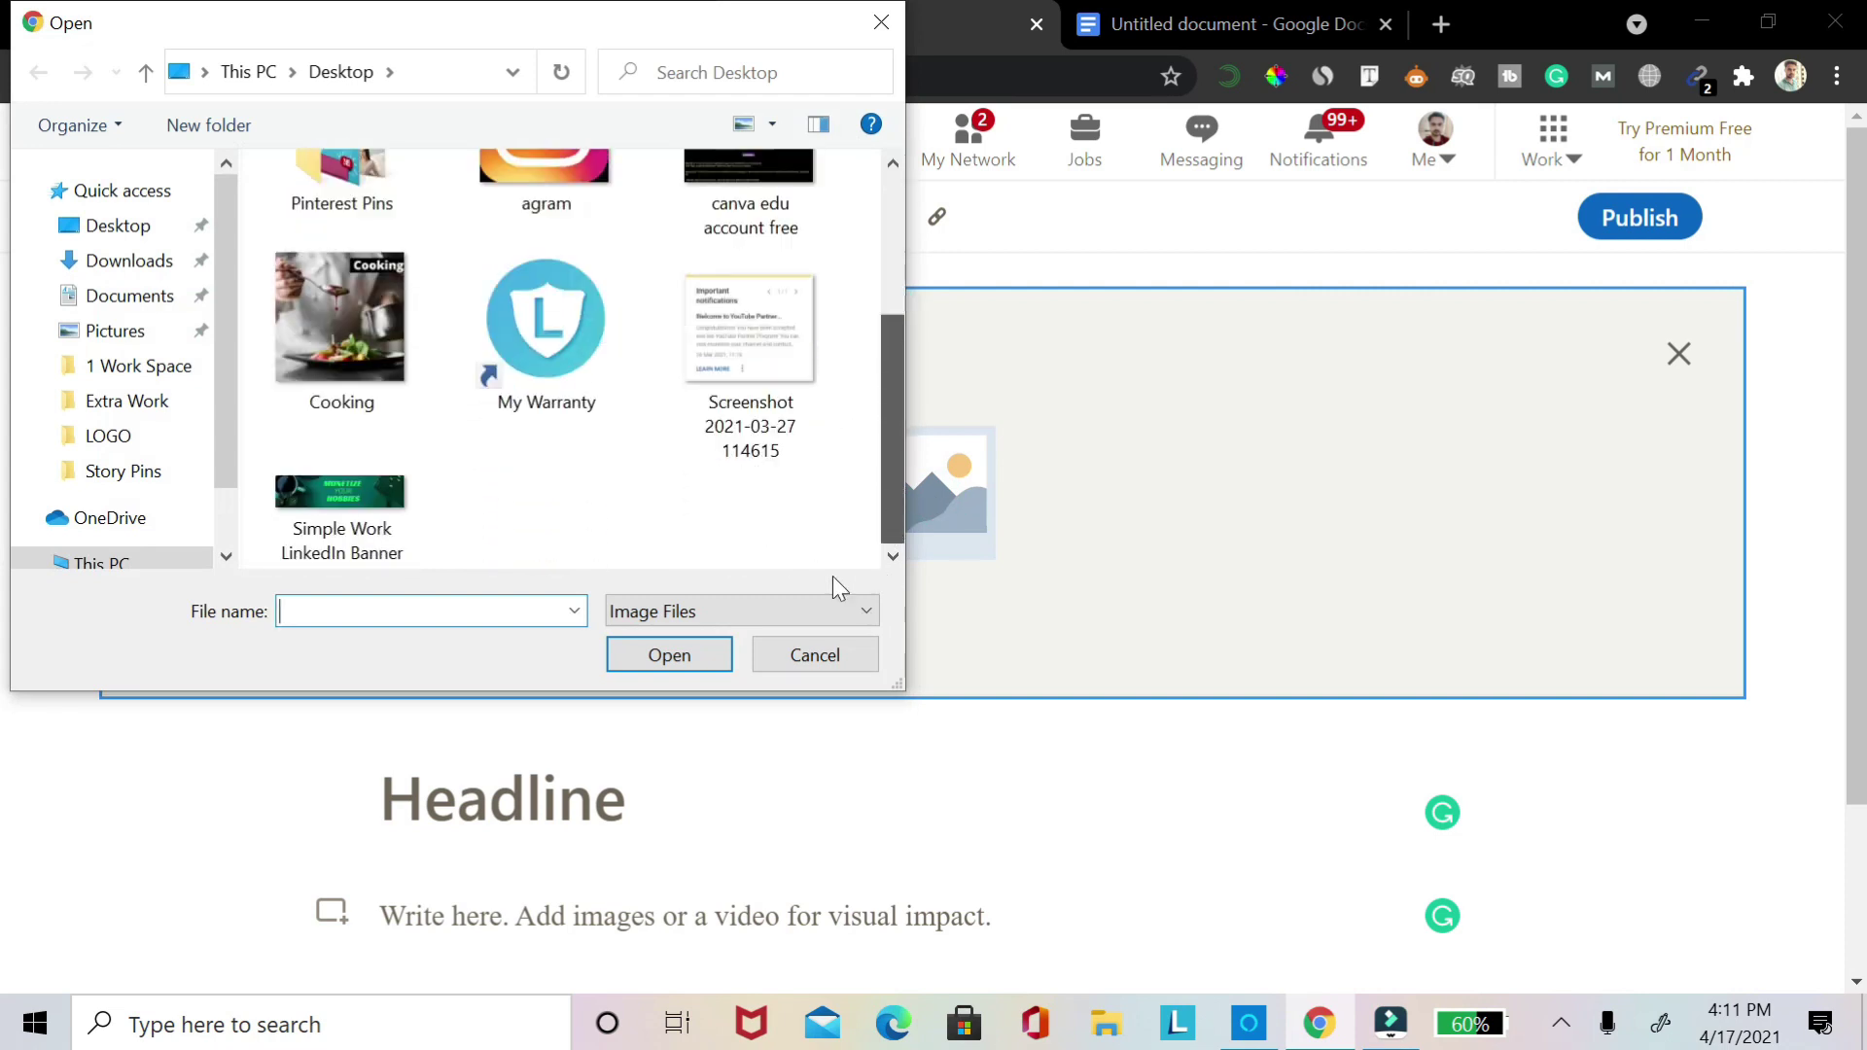
click(362, 529)
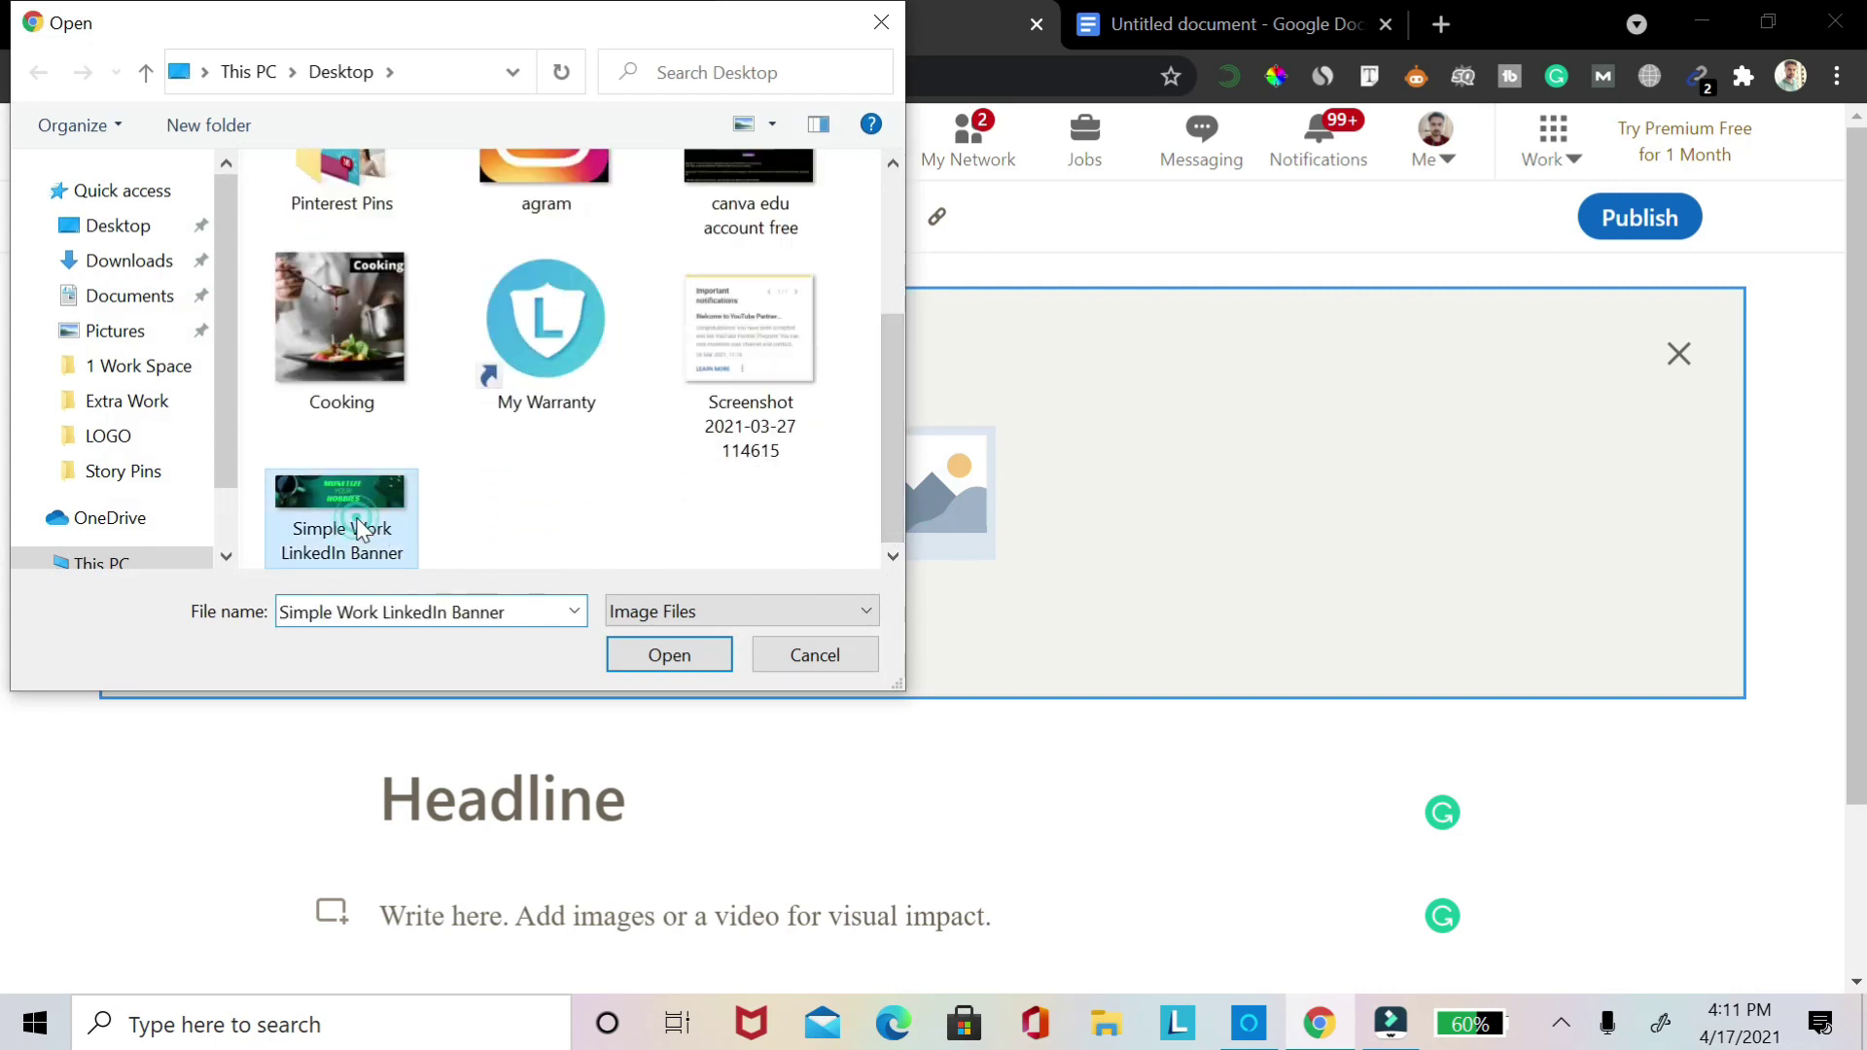
click(696, 665)
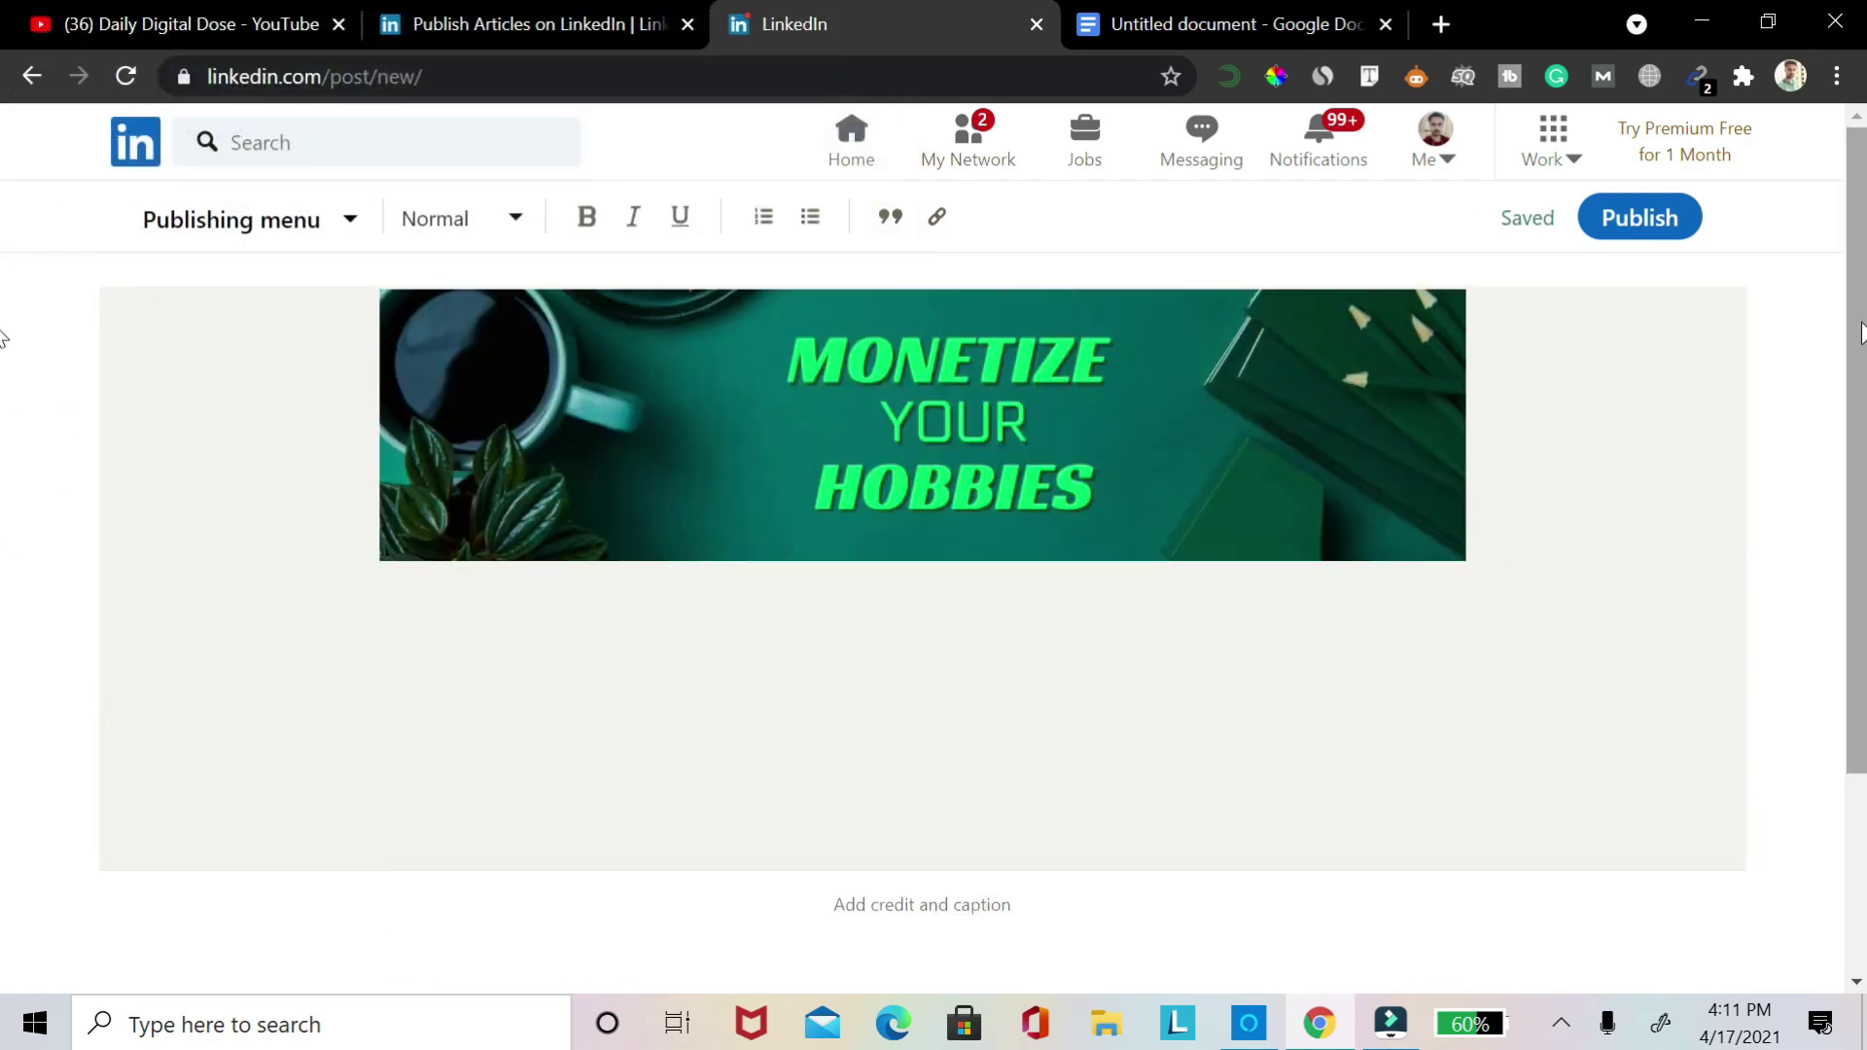
Copy the title "25 Common Hobbies that can Make You Money Everyday" from the Google Docs document into the LinkedIn article's headline
scroll(6, 564, down, 3)
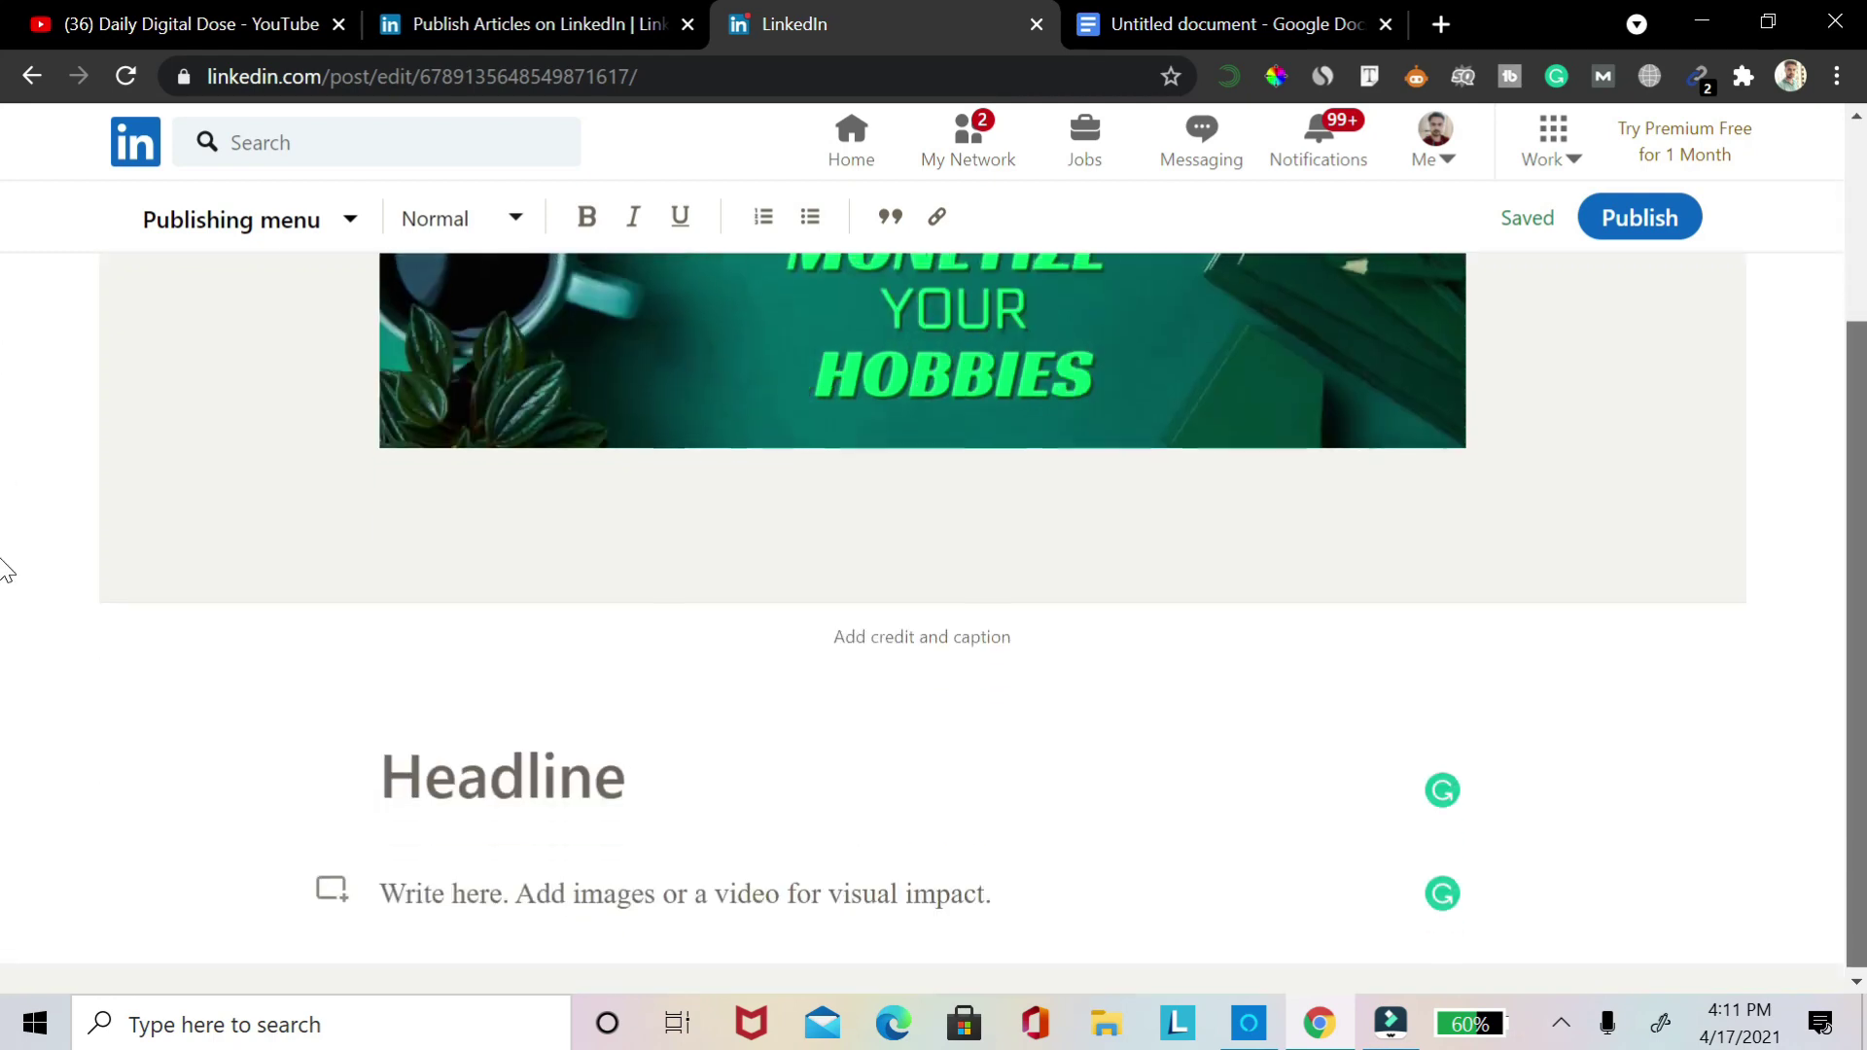
click(838, 804)
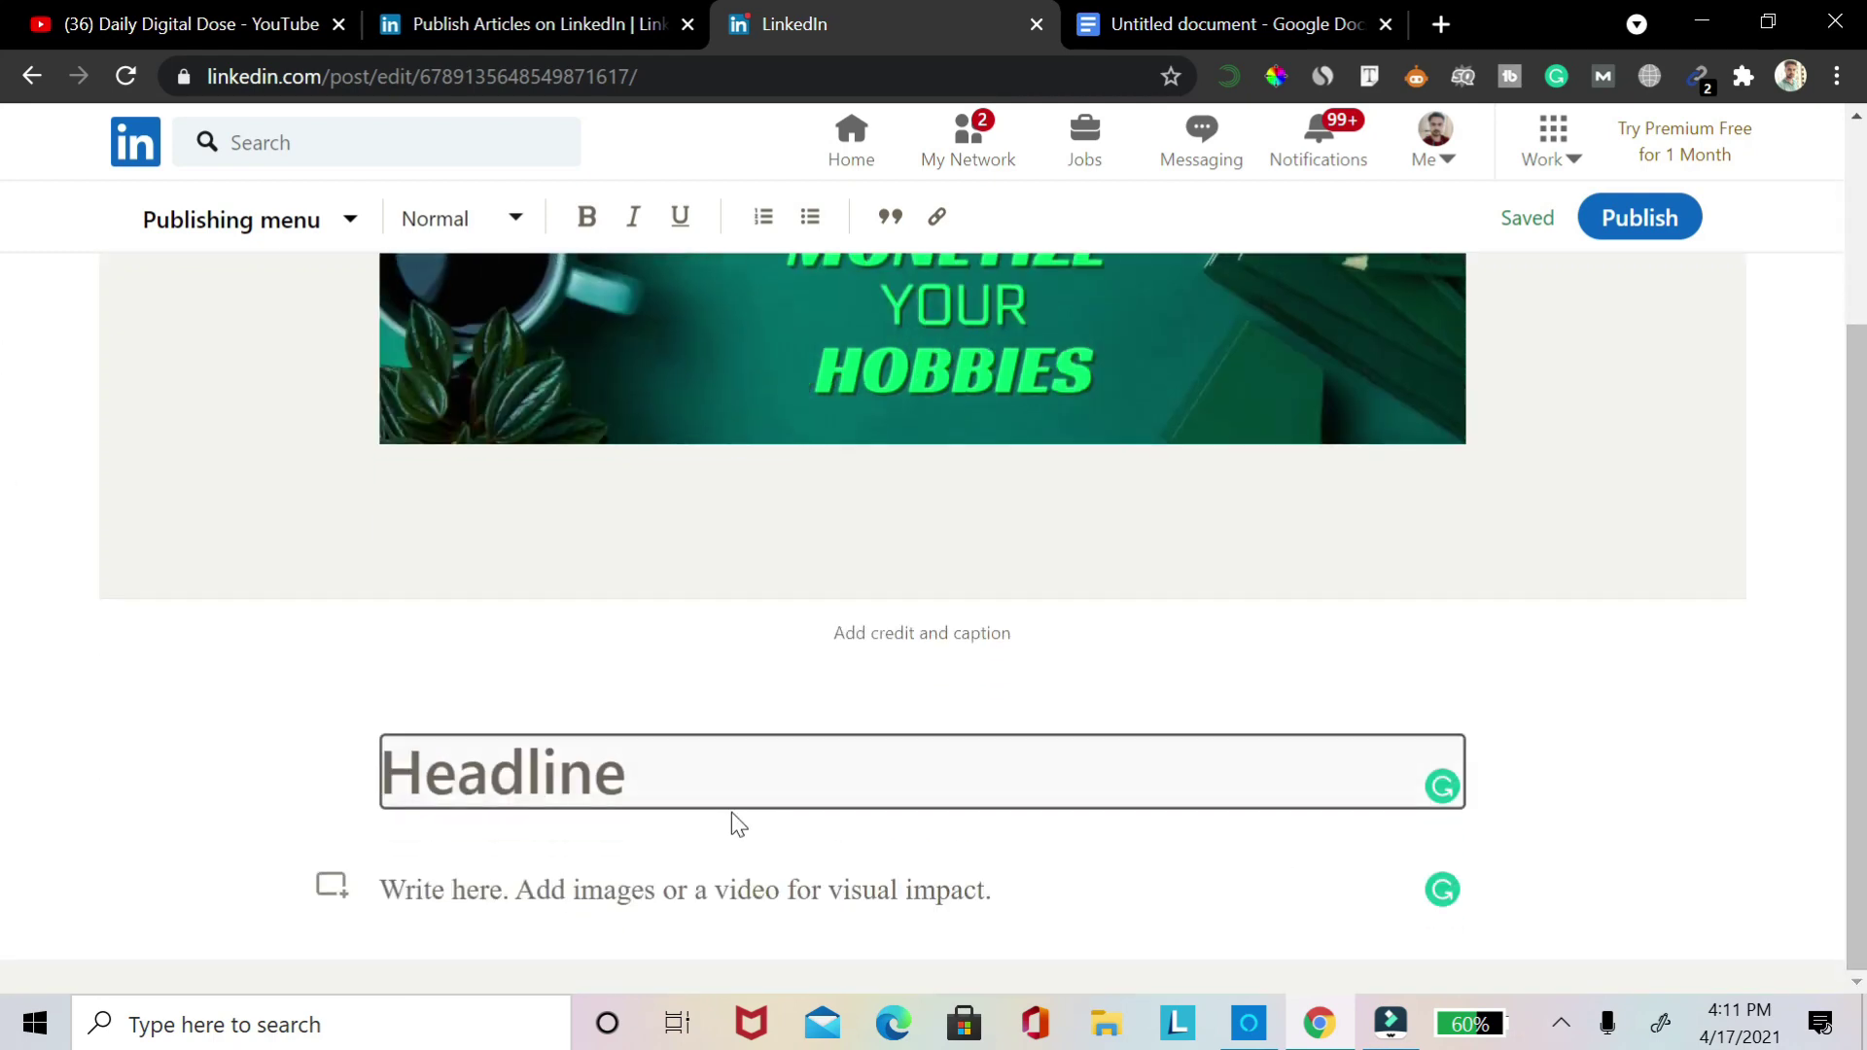
click(1136, 21)
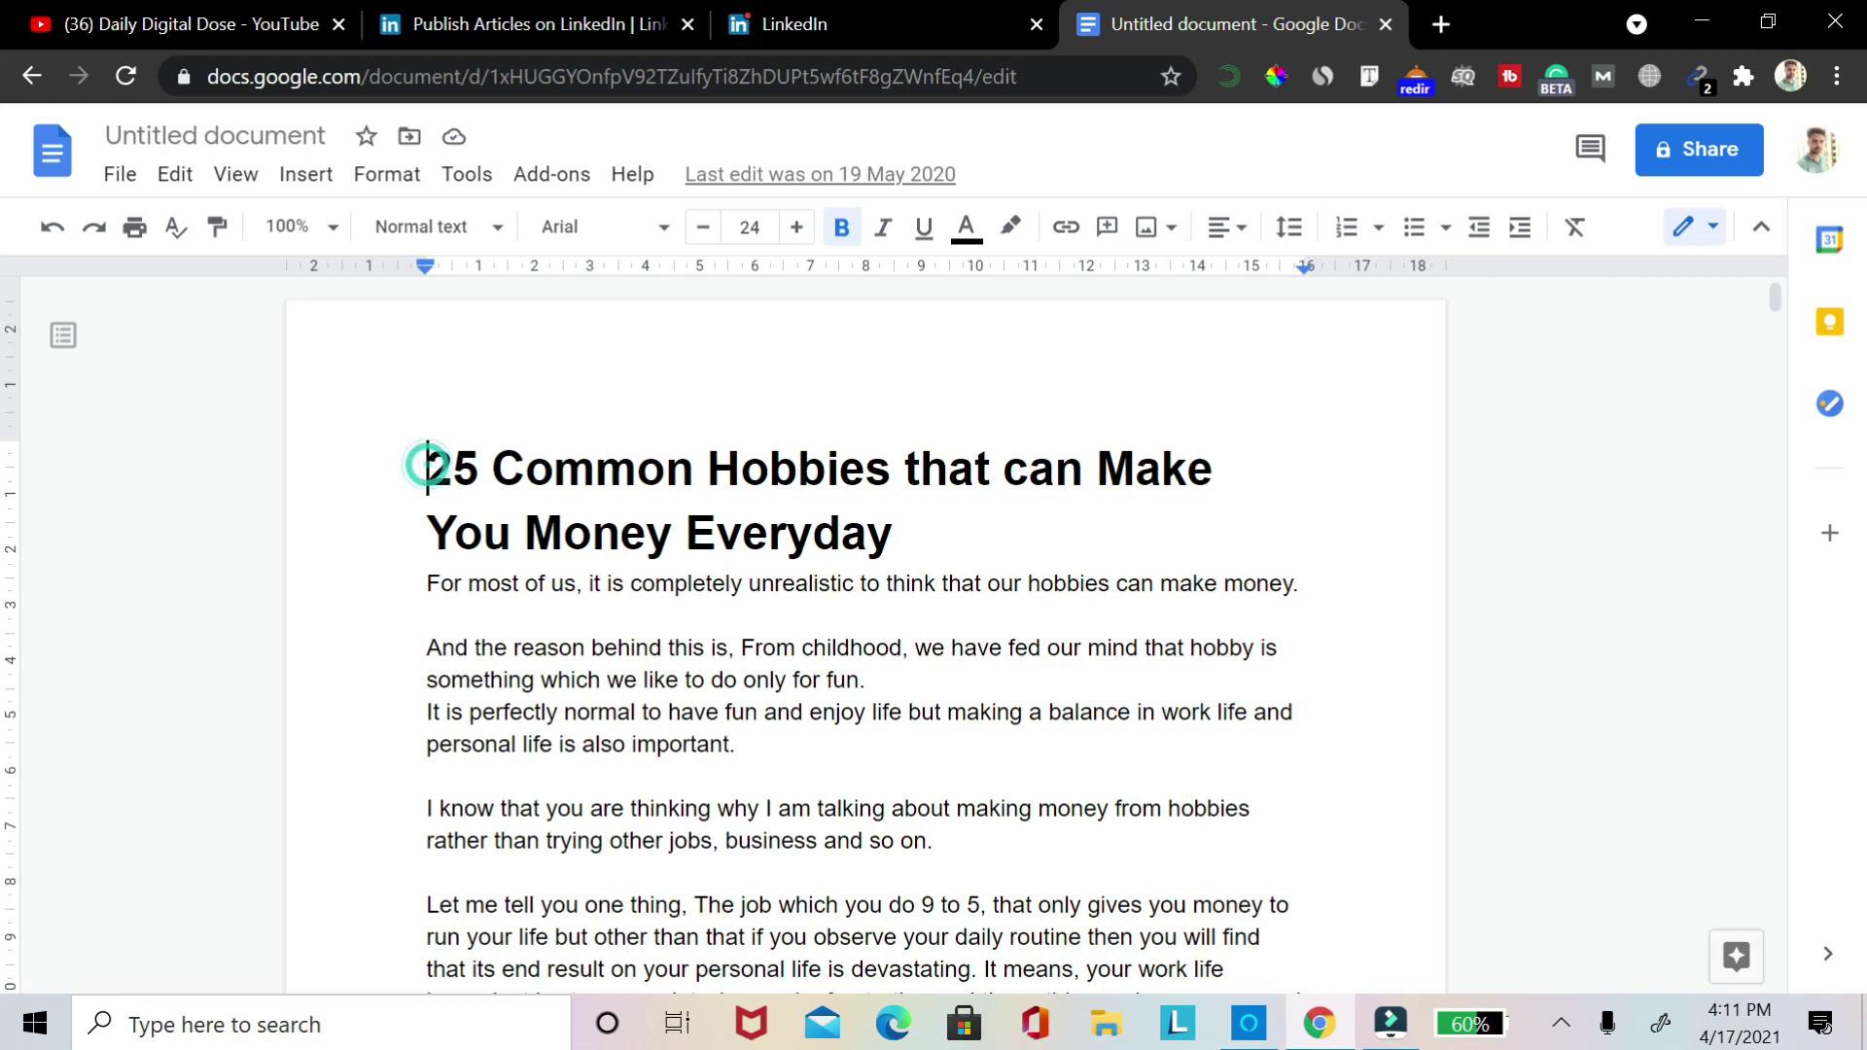
drag(426, 466, 919, 537)
key(ctrl+c)
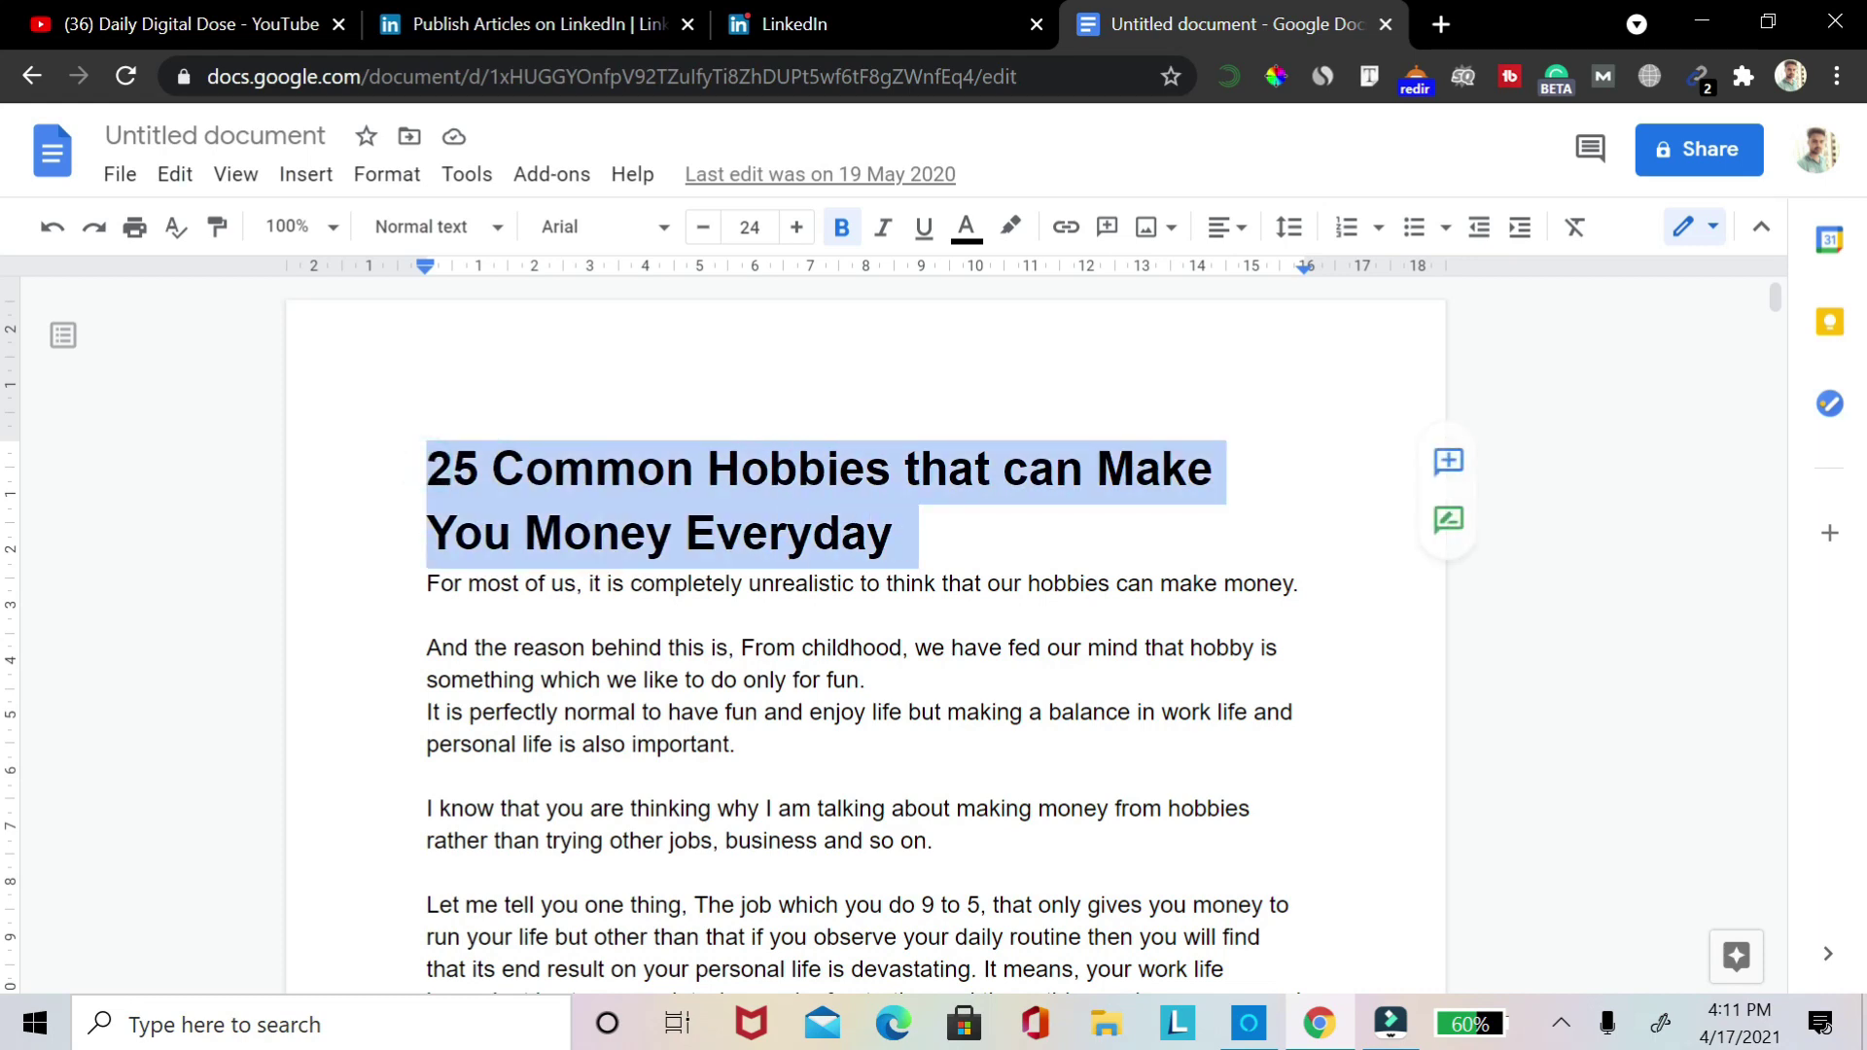
click(793, 24)
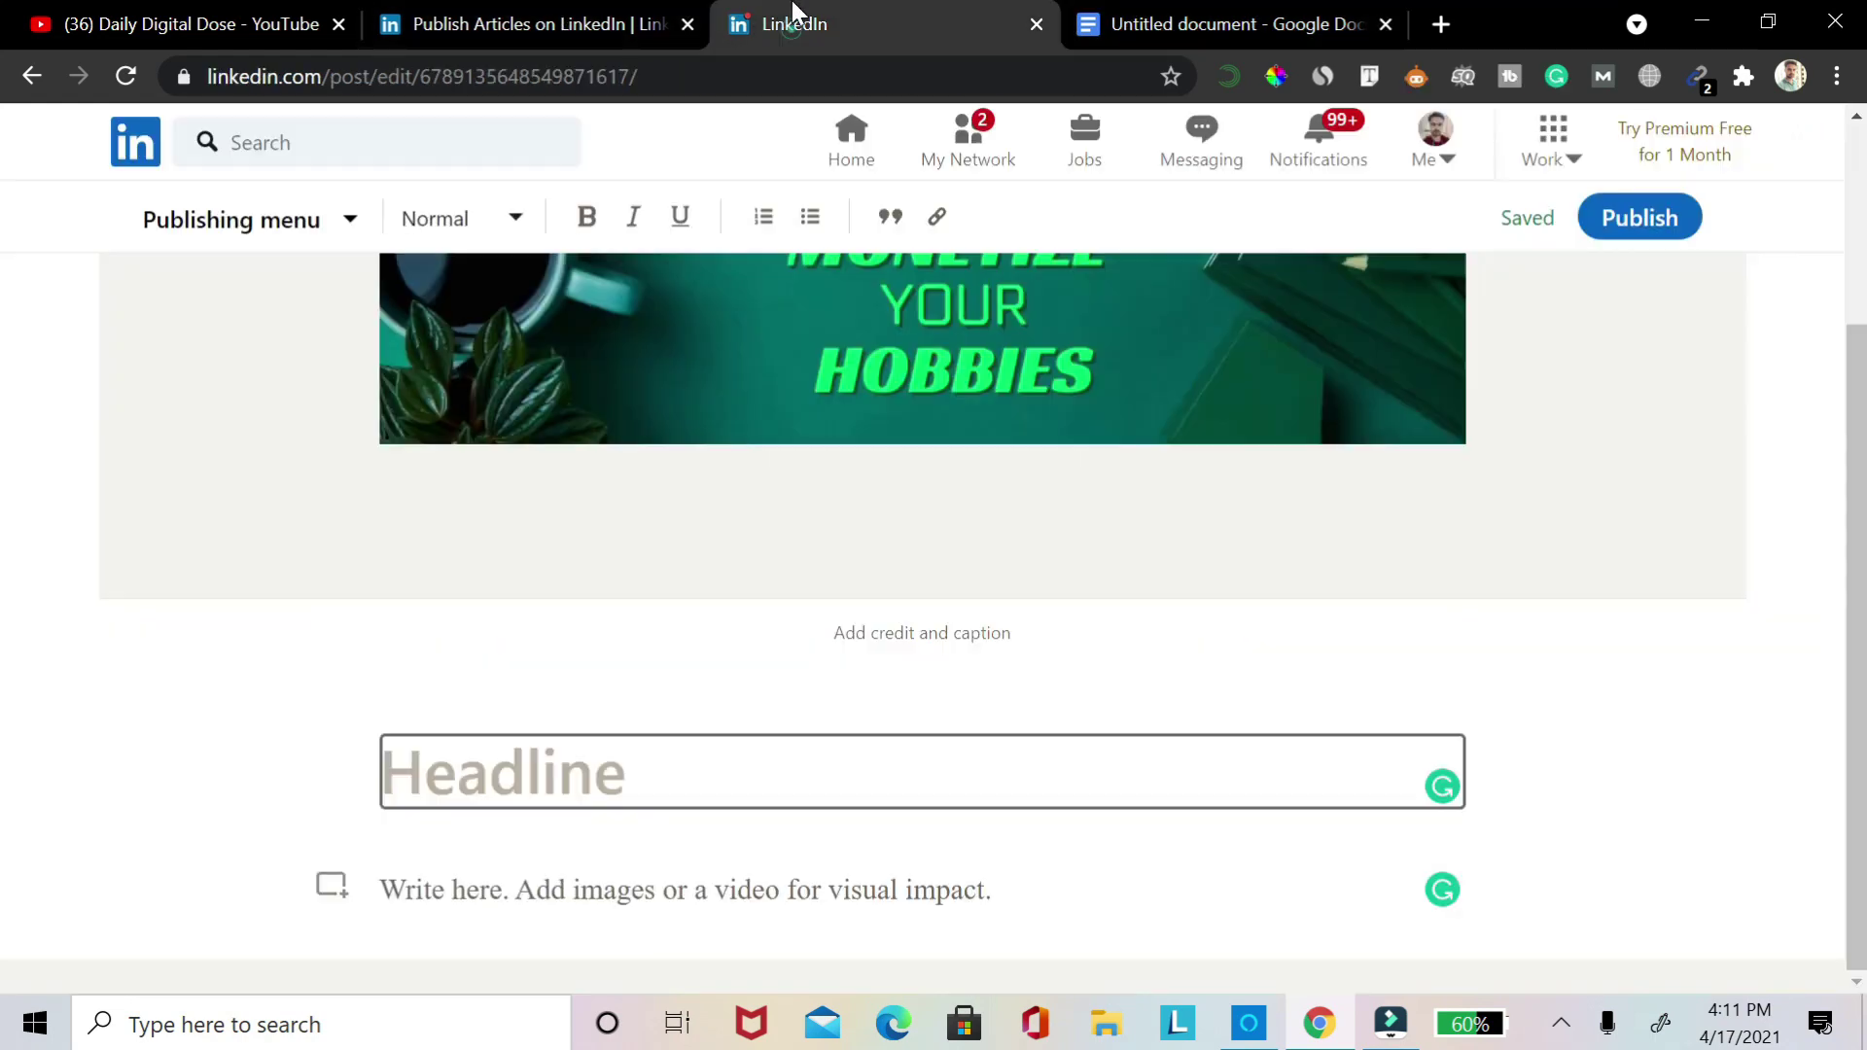
click(440, 773)
key(ctrl+v)
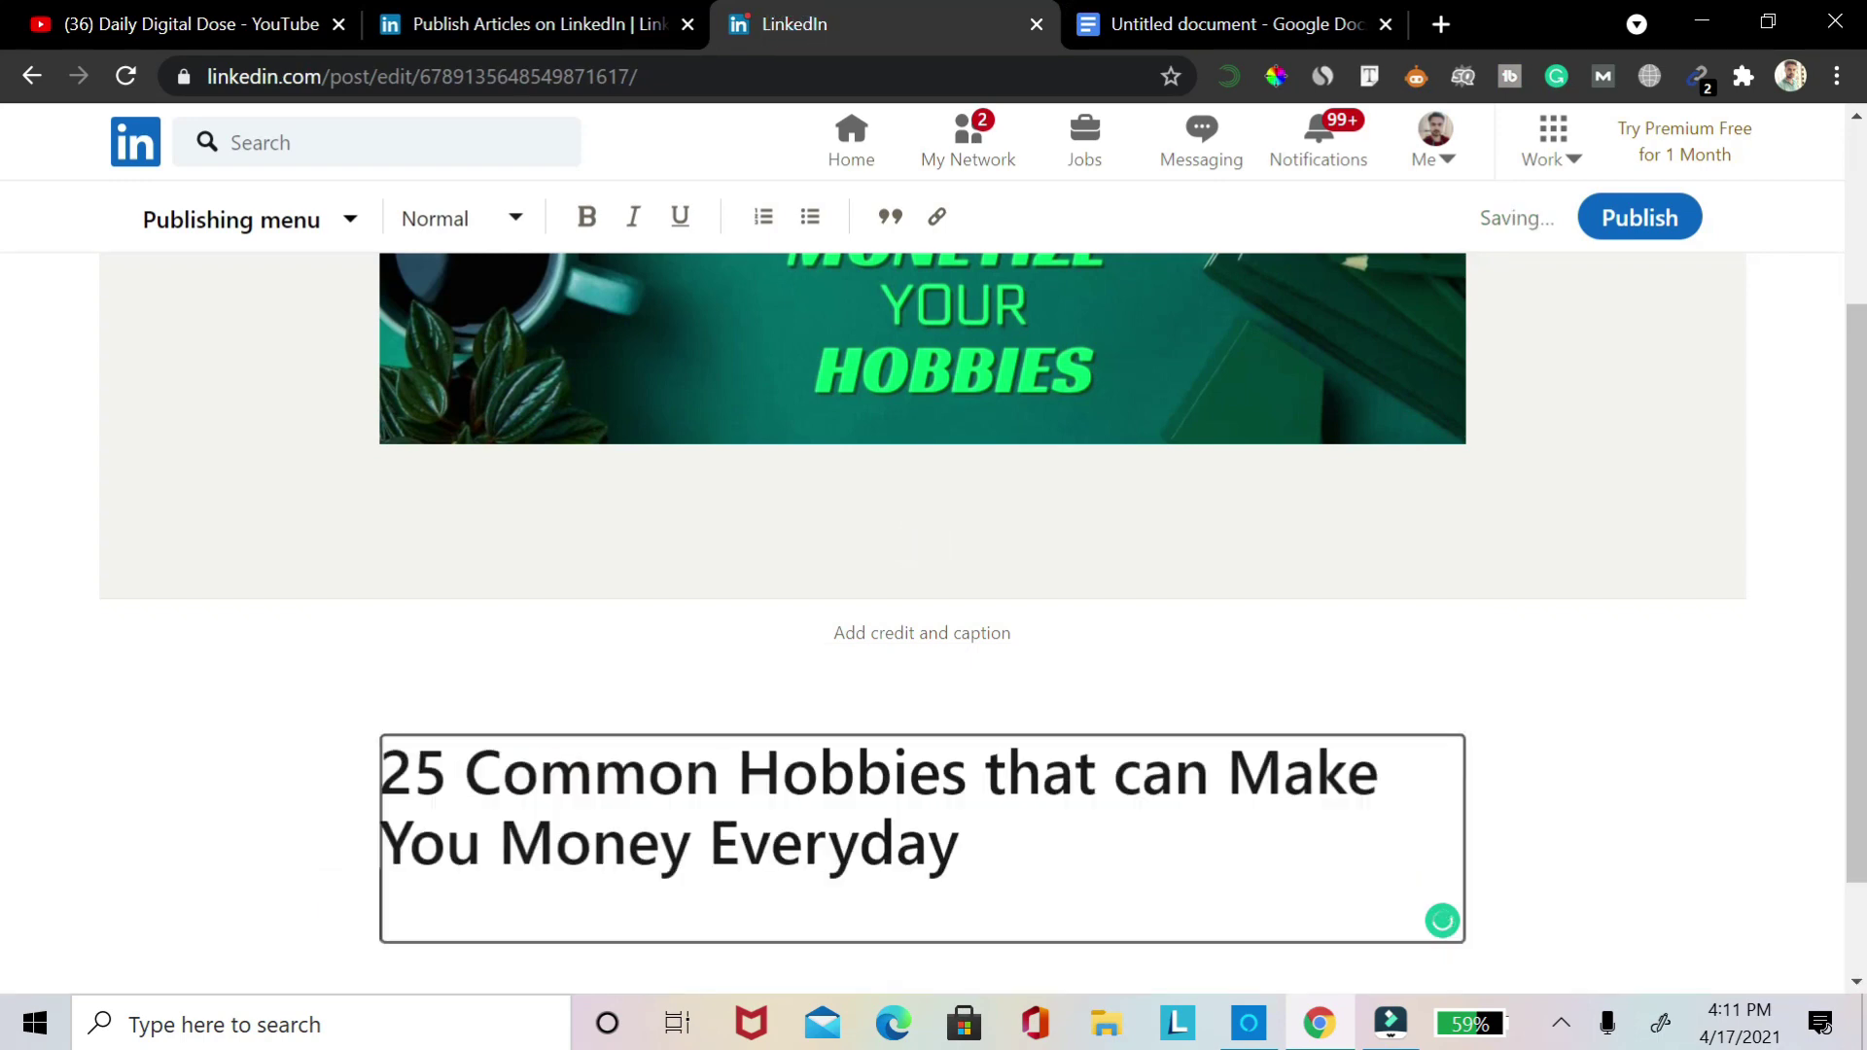
Fill the article body with the hobbies text starting "For most of us, it is completely unrealistic", and look through the whole article
key(Return)
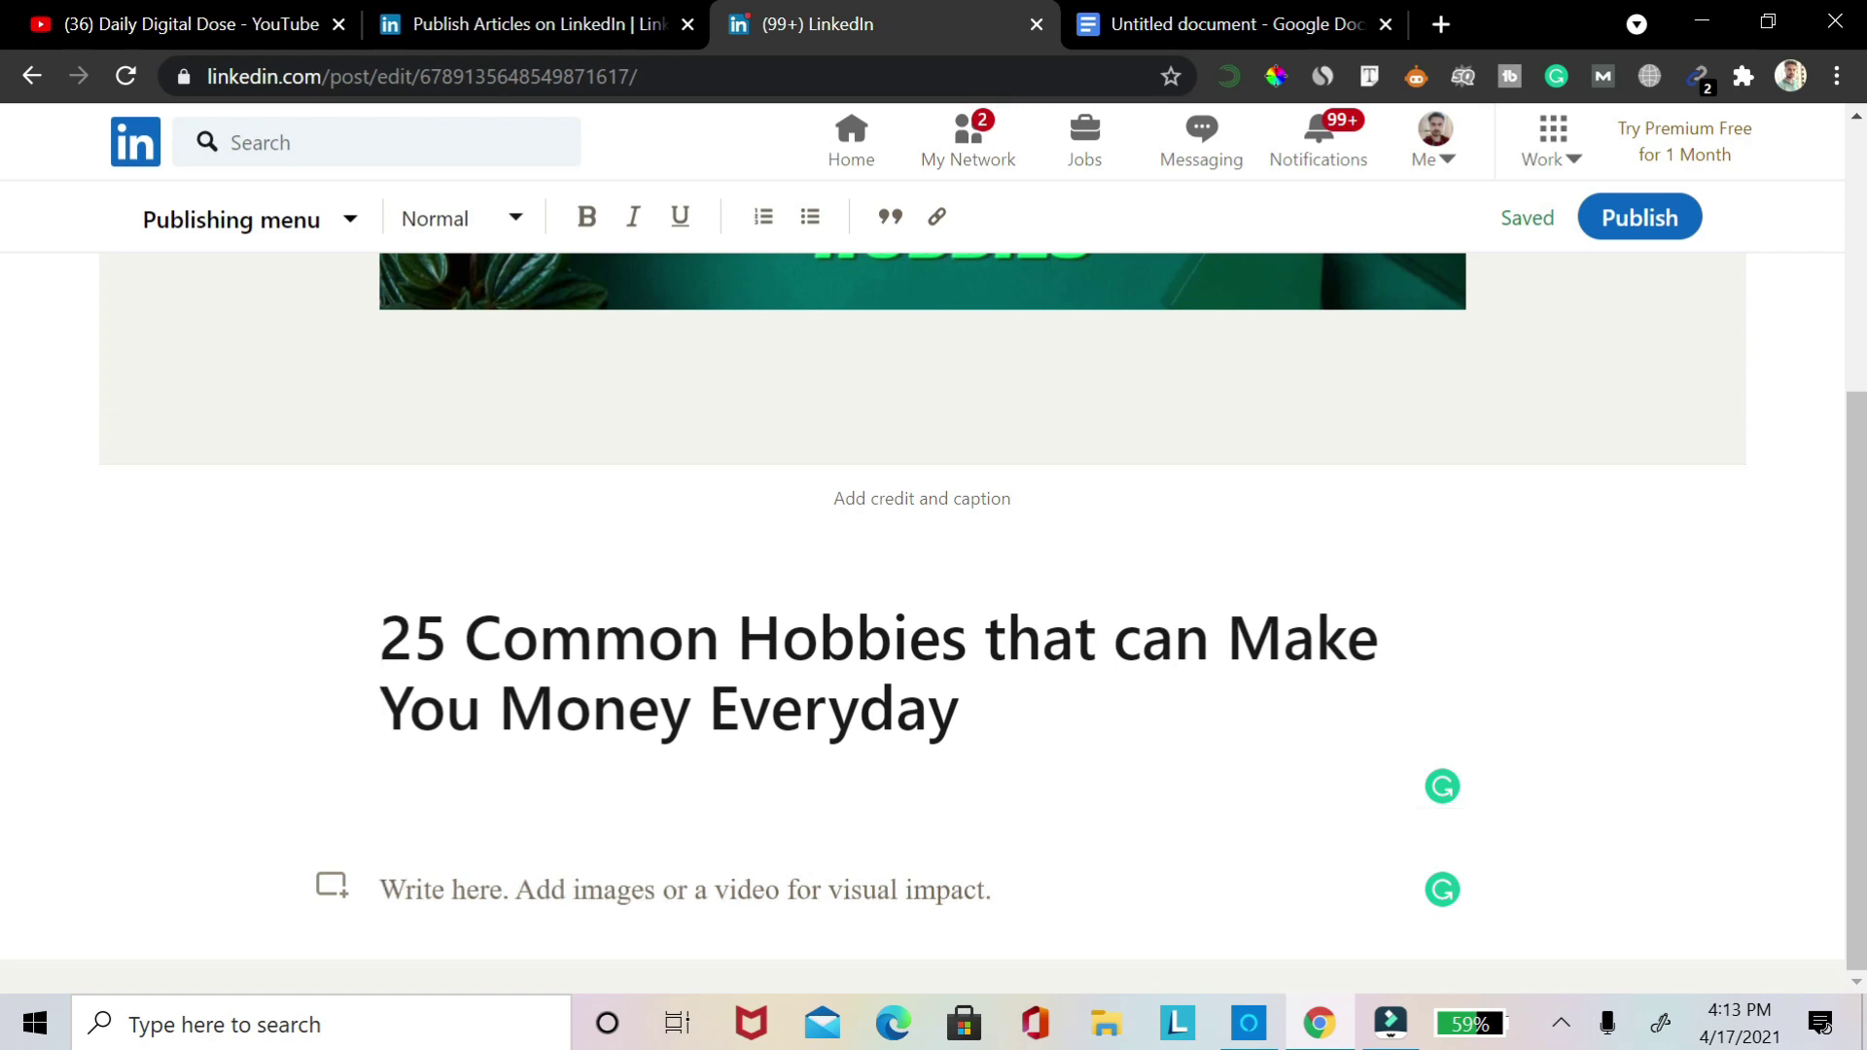
text(For most of us, it is completely unrealistic to think that our hobbies can make money.)
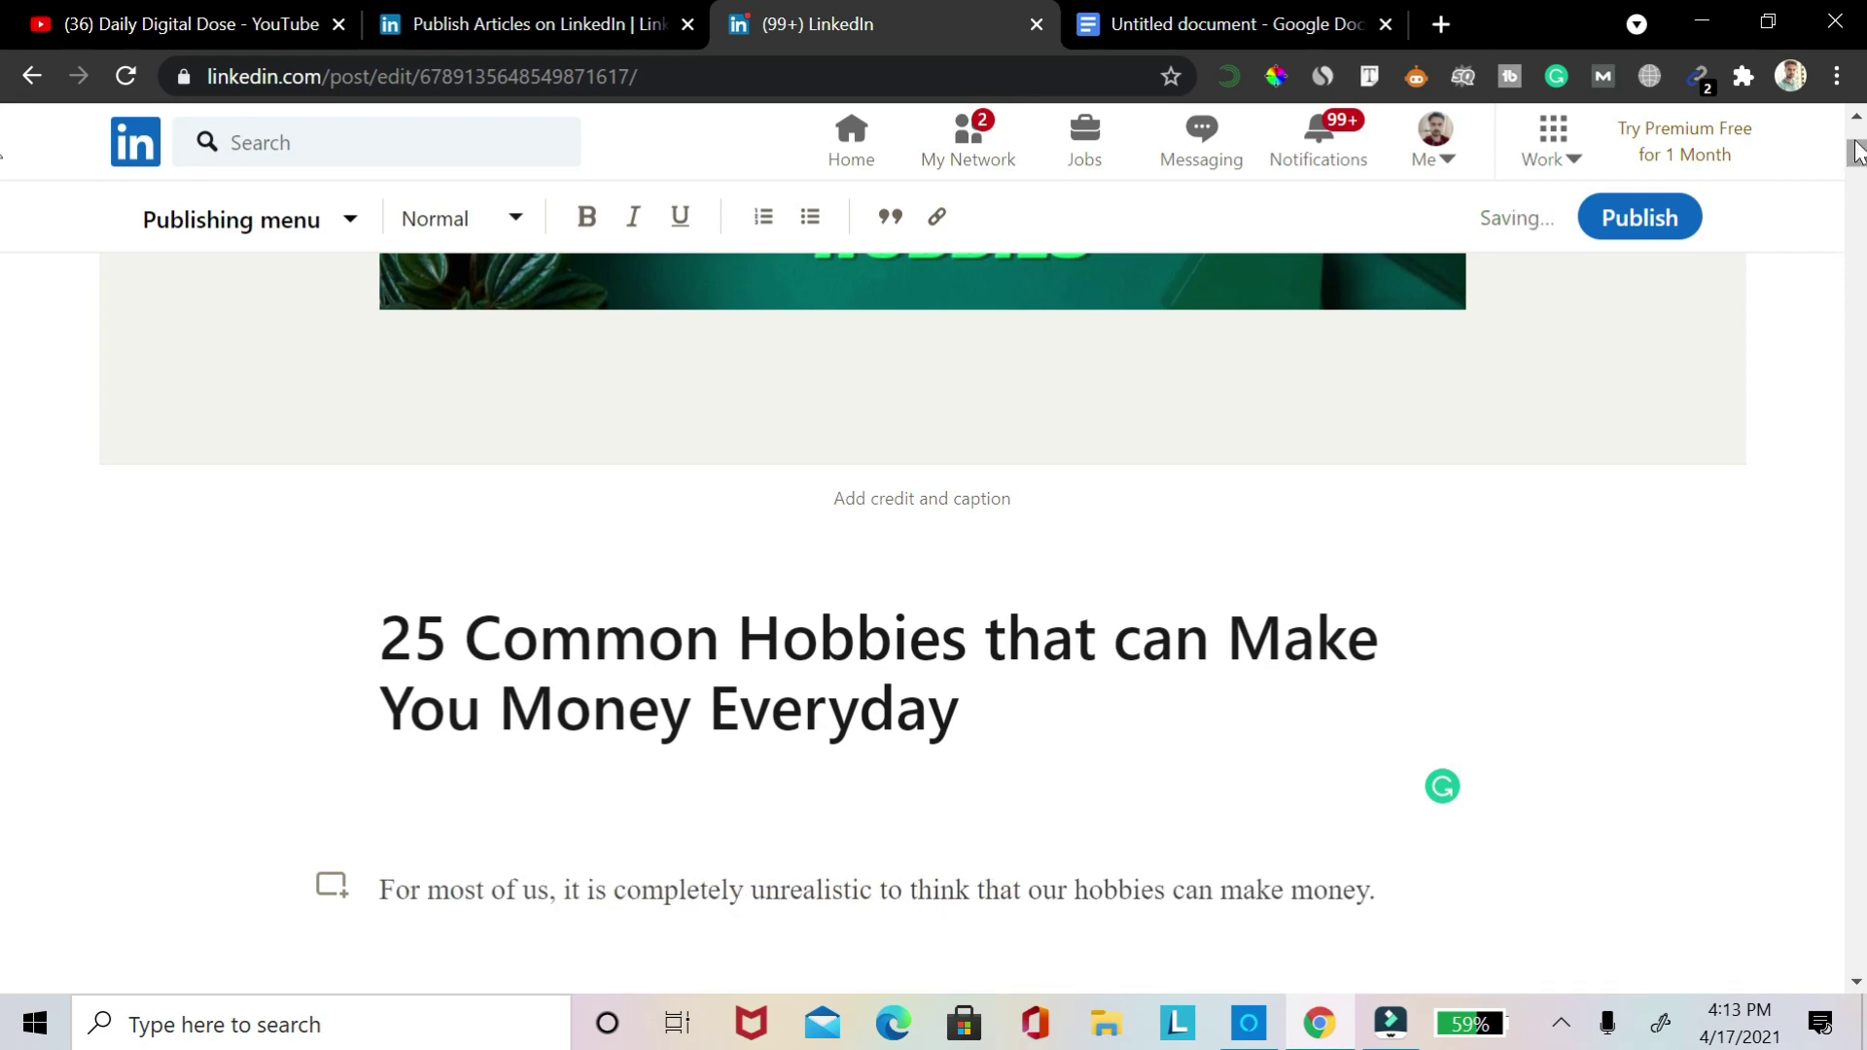
scroll(1857, 156, up, 4)
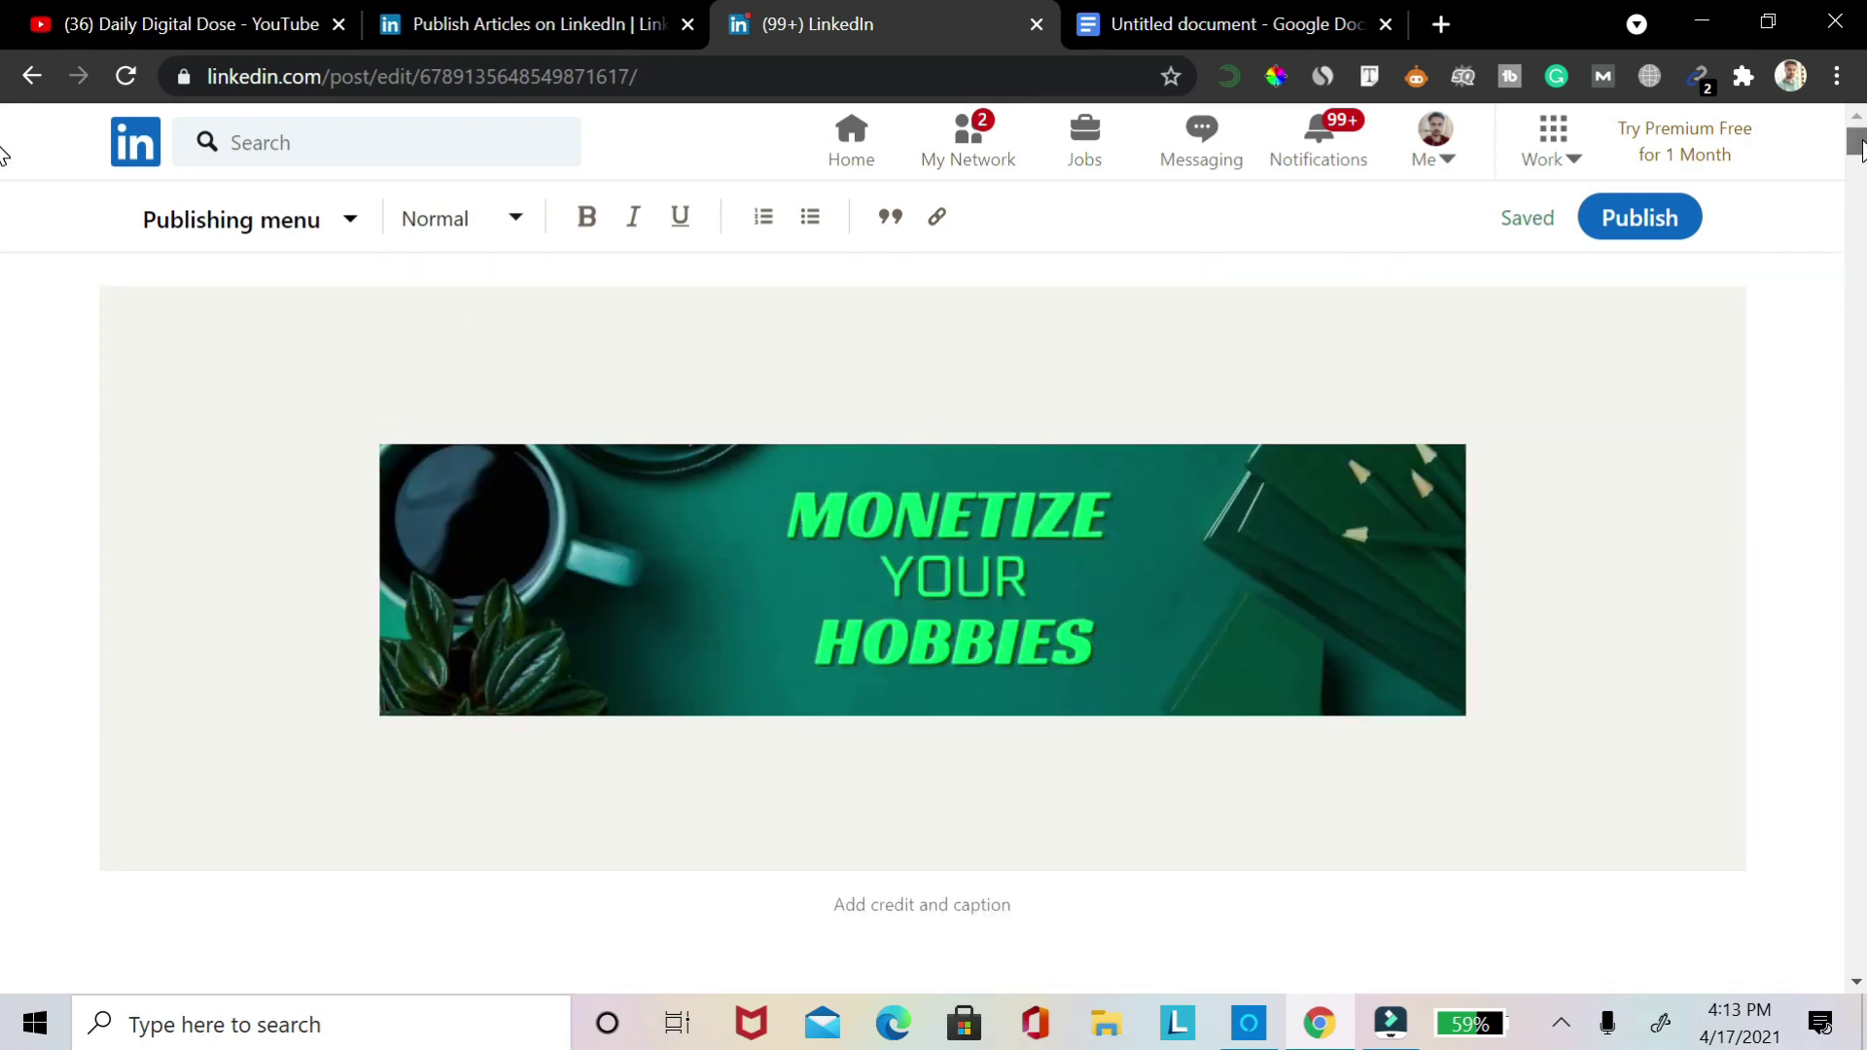
drag(1858, 146, 1861, 191)
drag(5, 197, 5, 968)
drag(1855, 957, 1857, 160)
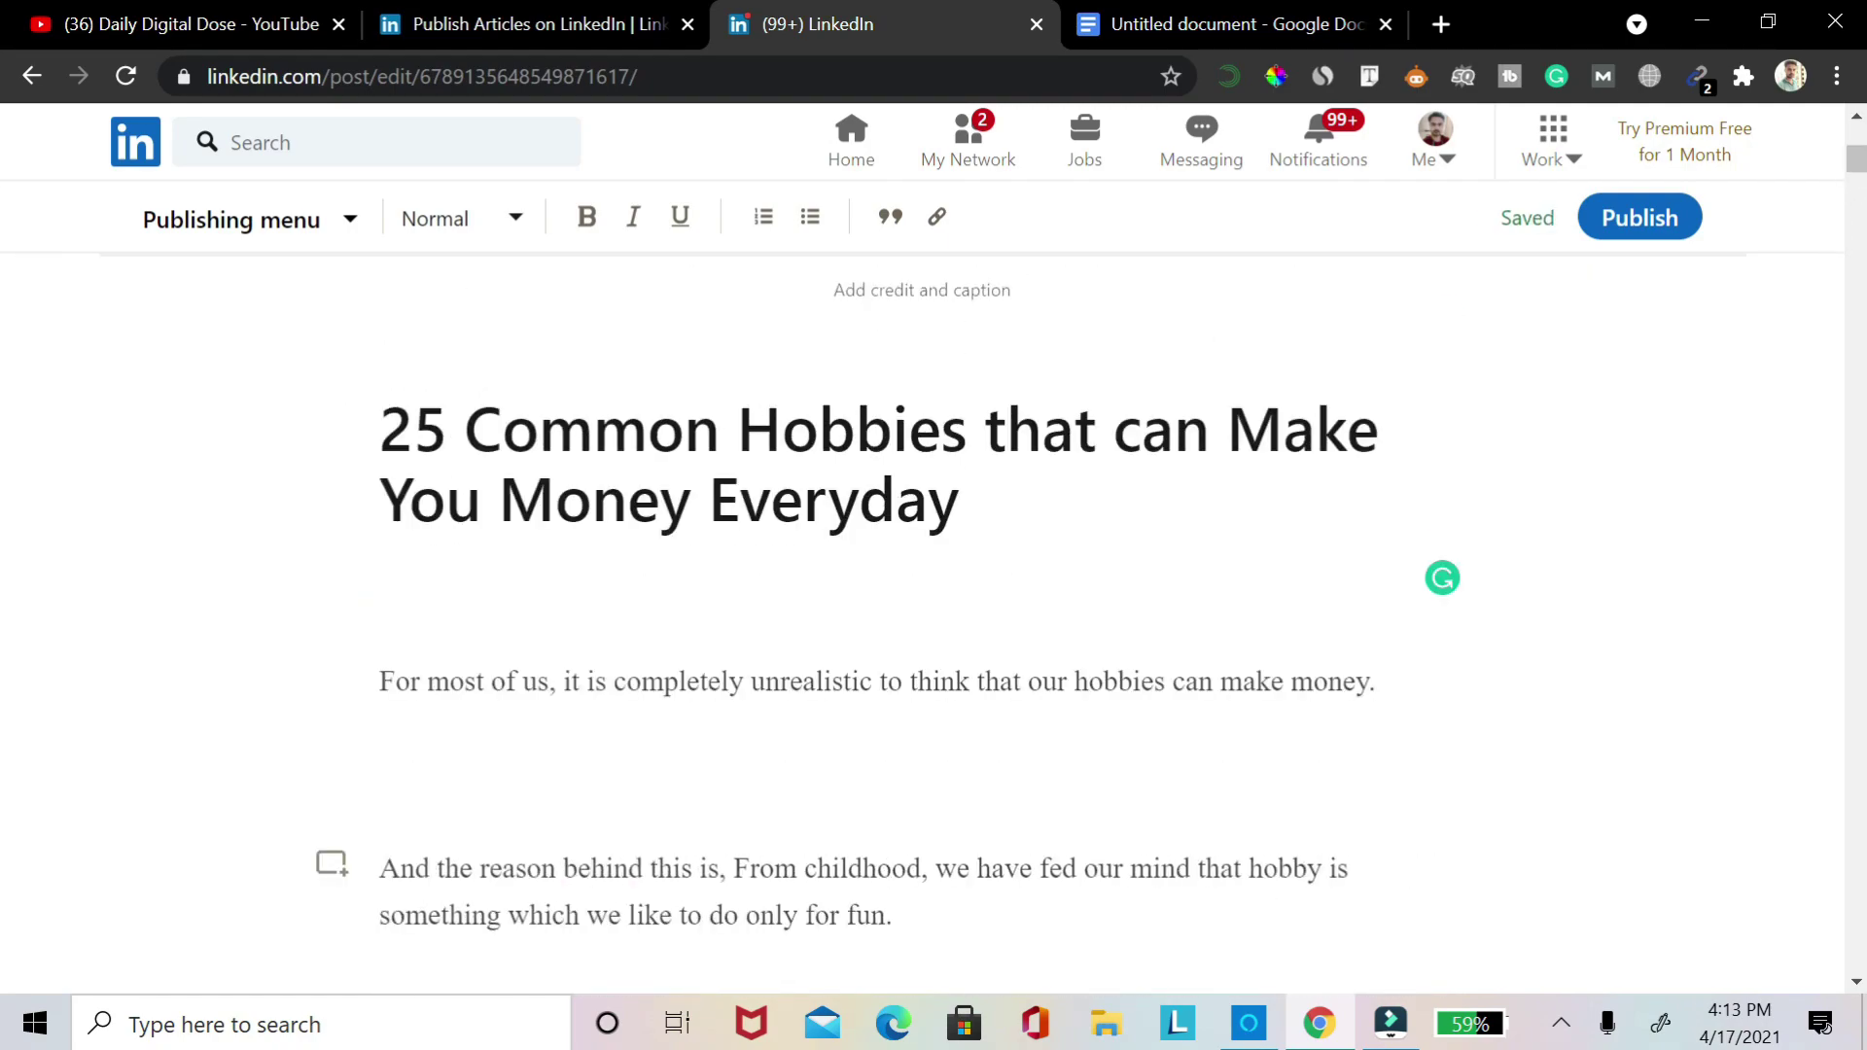
Insert the Cooking image from the Desktop above the paragraph beginning "And the reason behind this is"
click(332, 867)
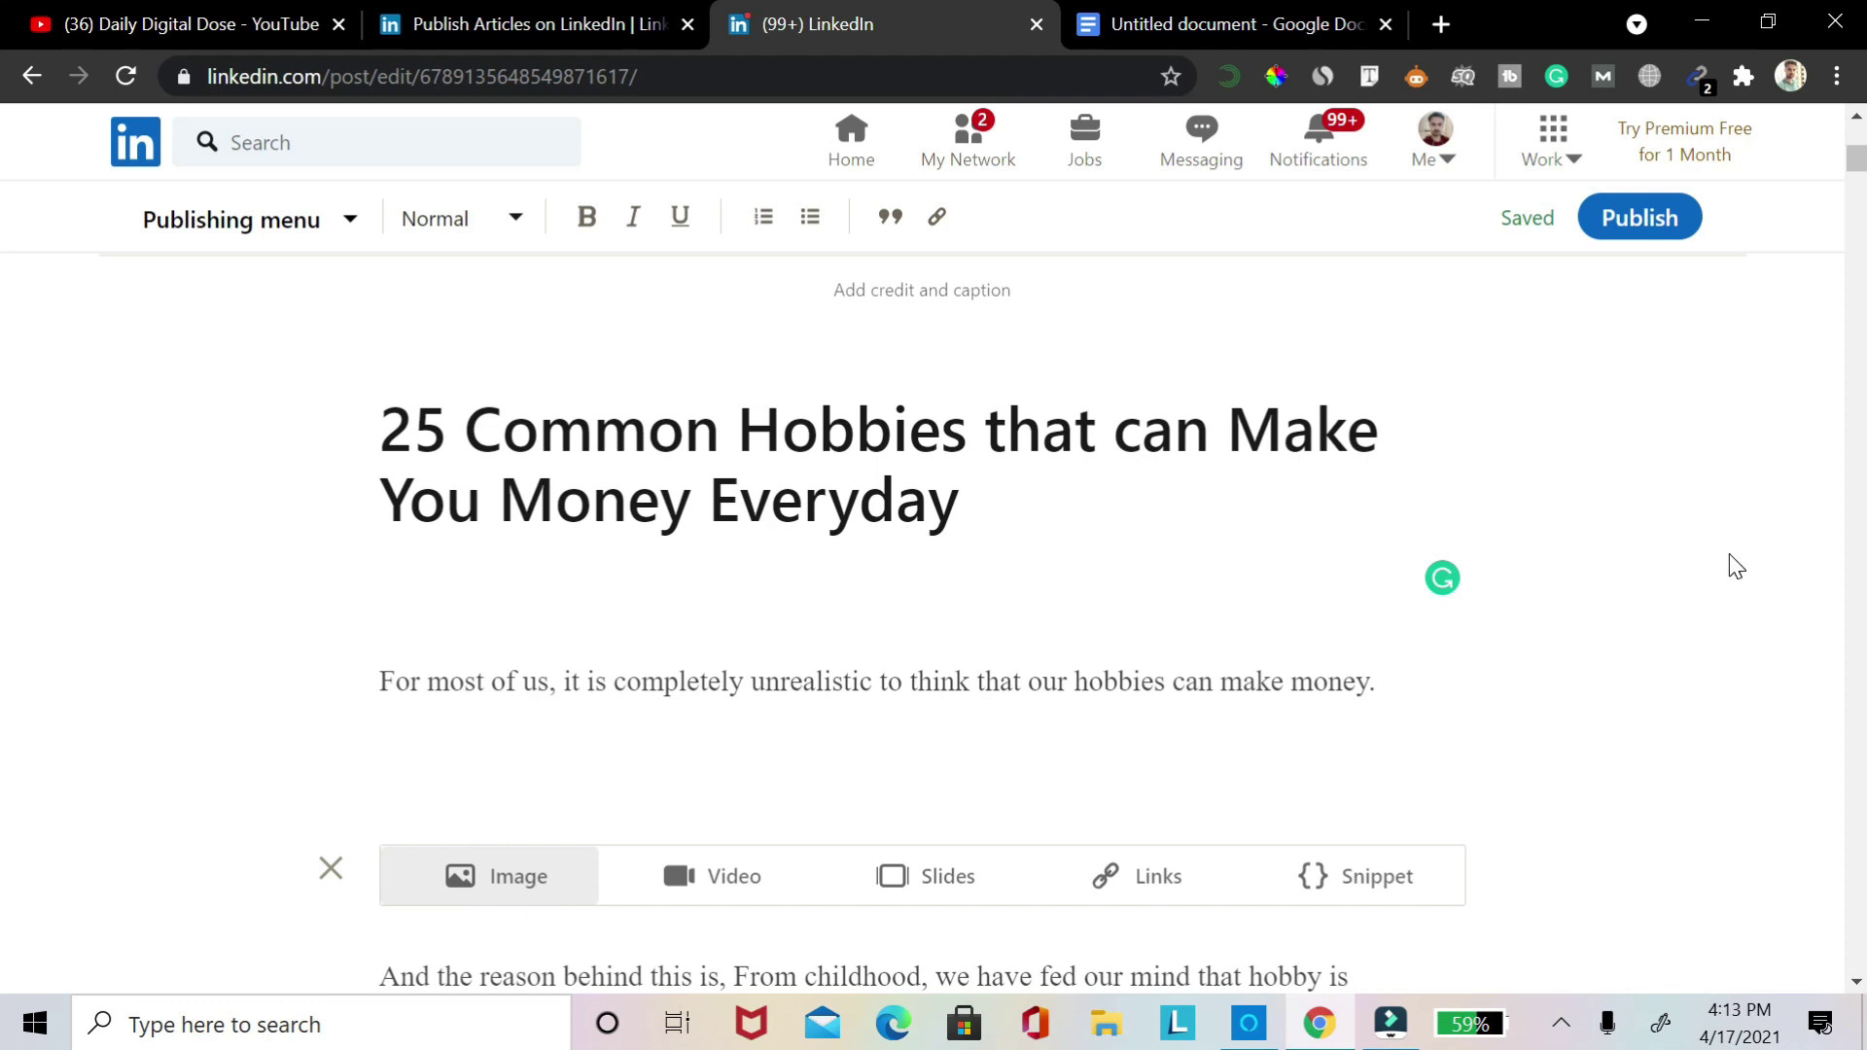
click(491, 881)
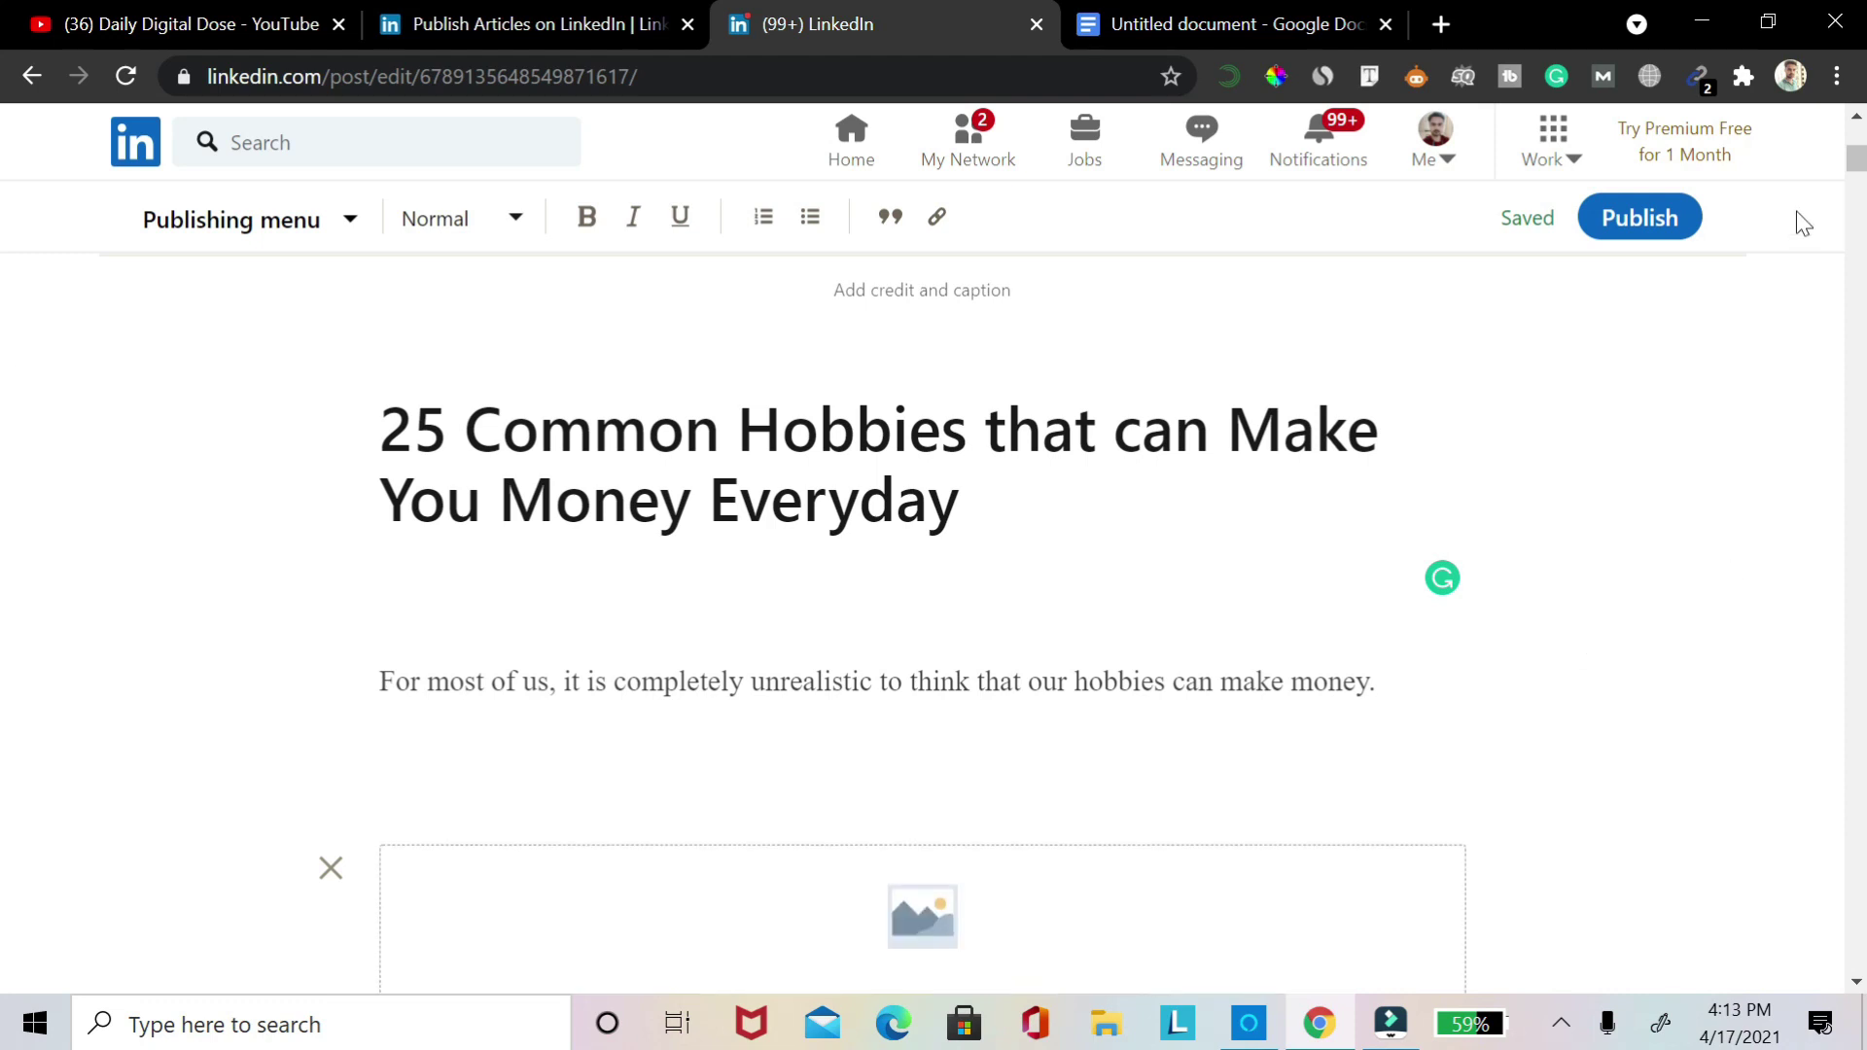
scroll(1525, 925, down, 4)
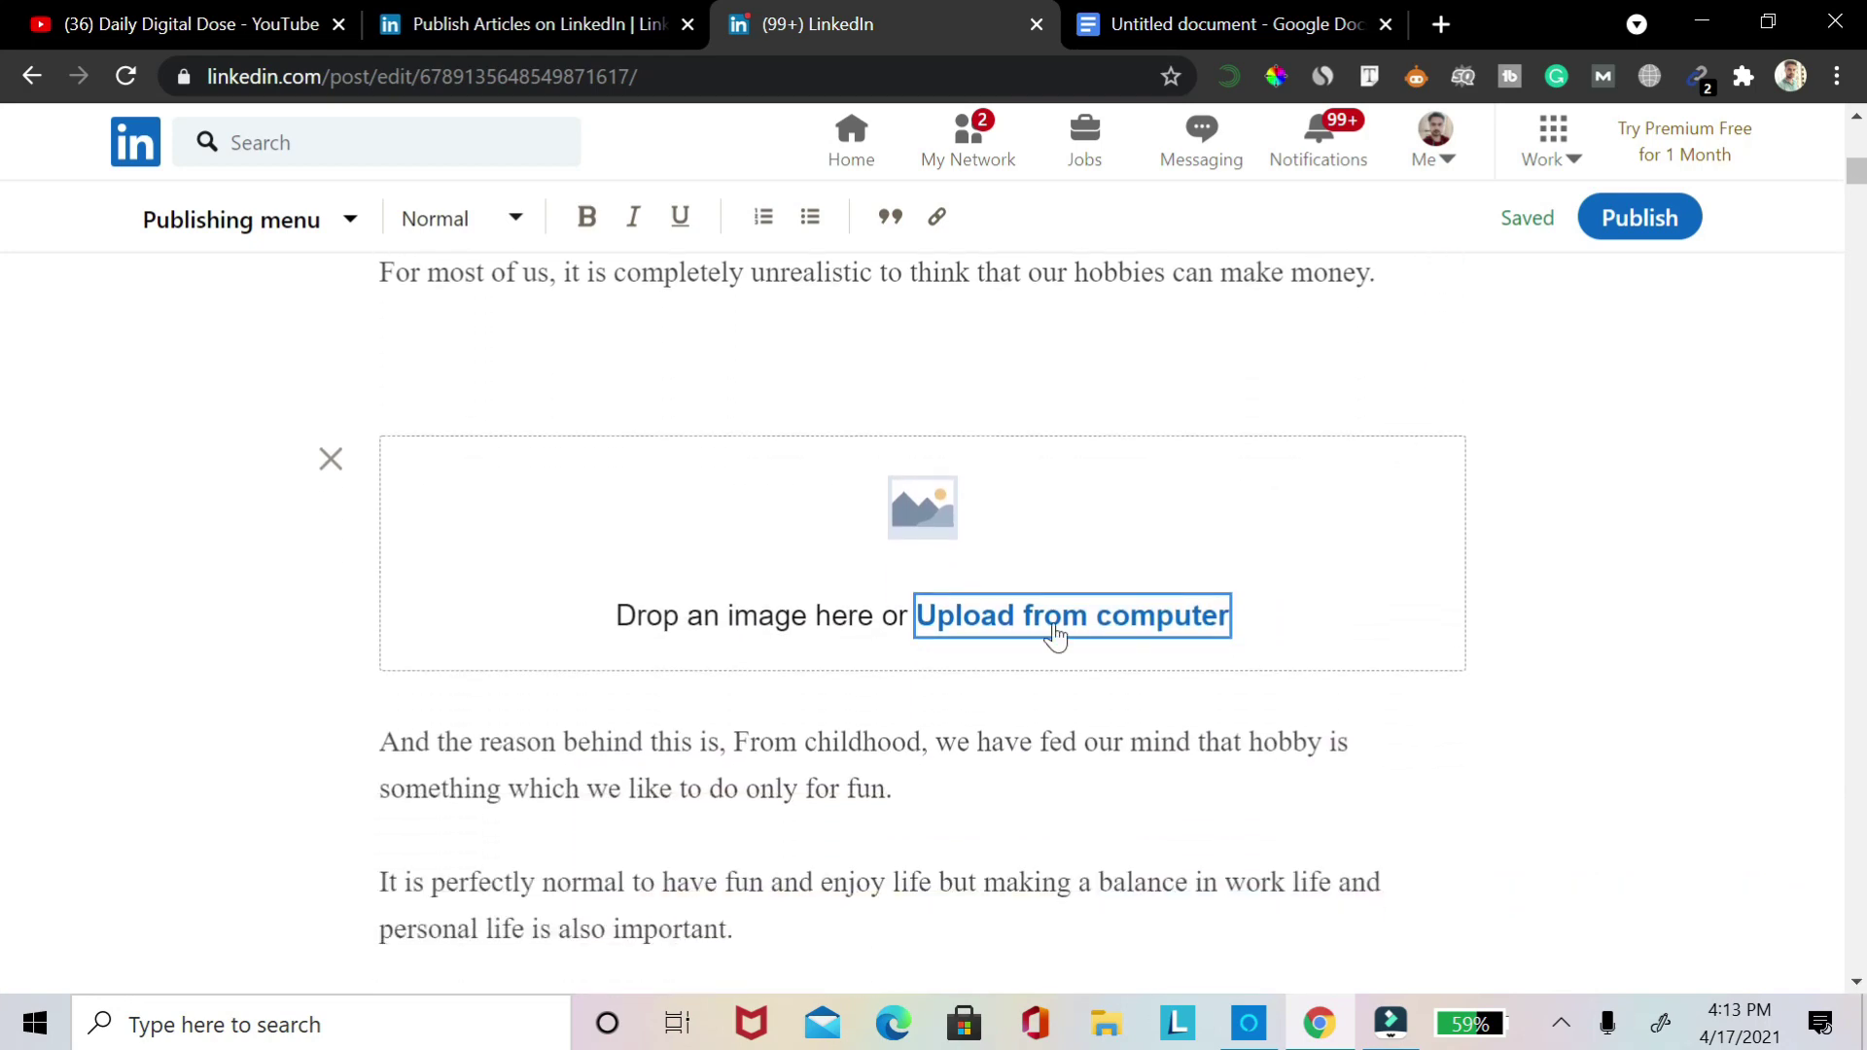
click(1081, 621)
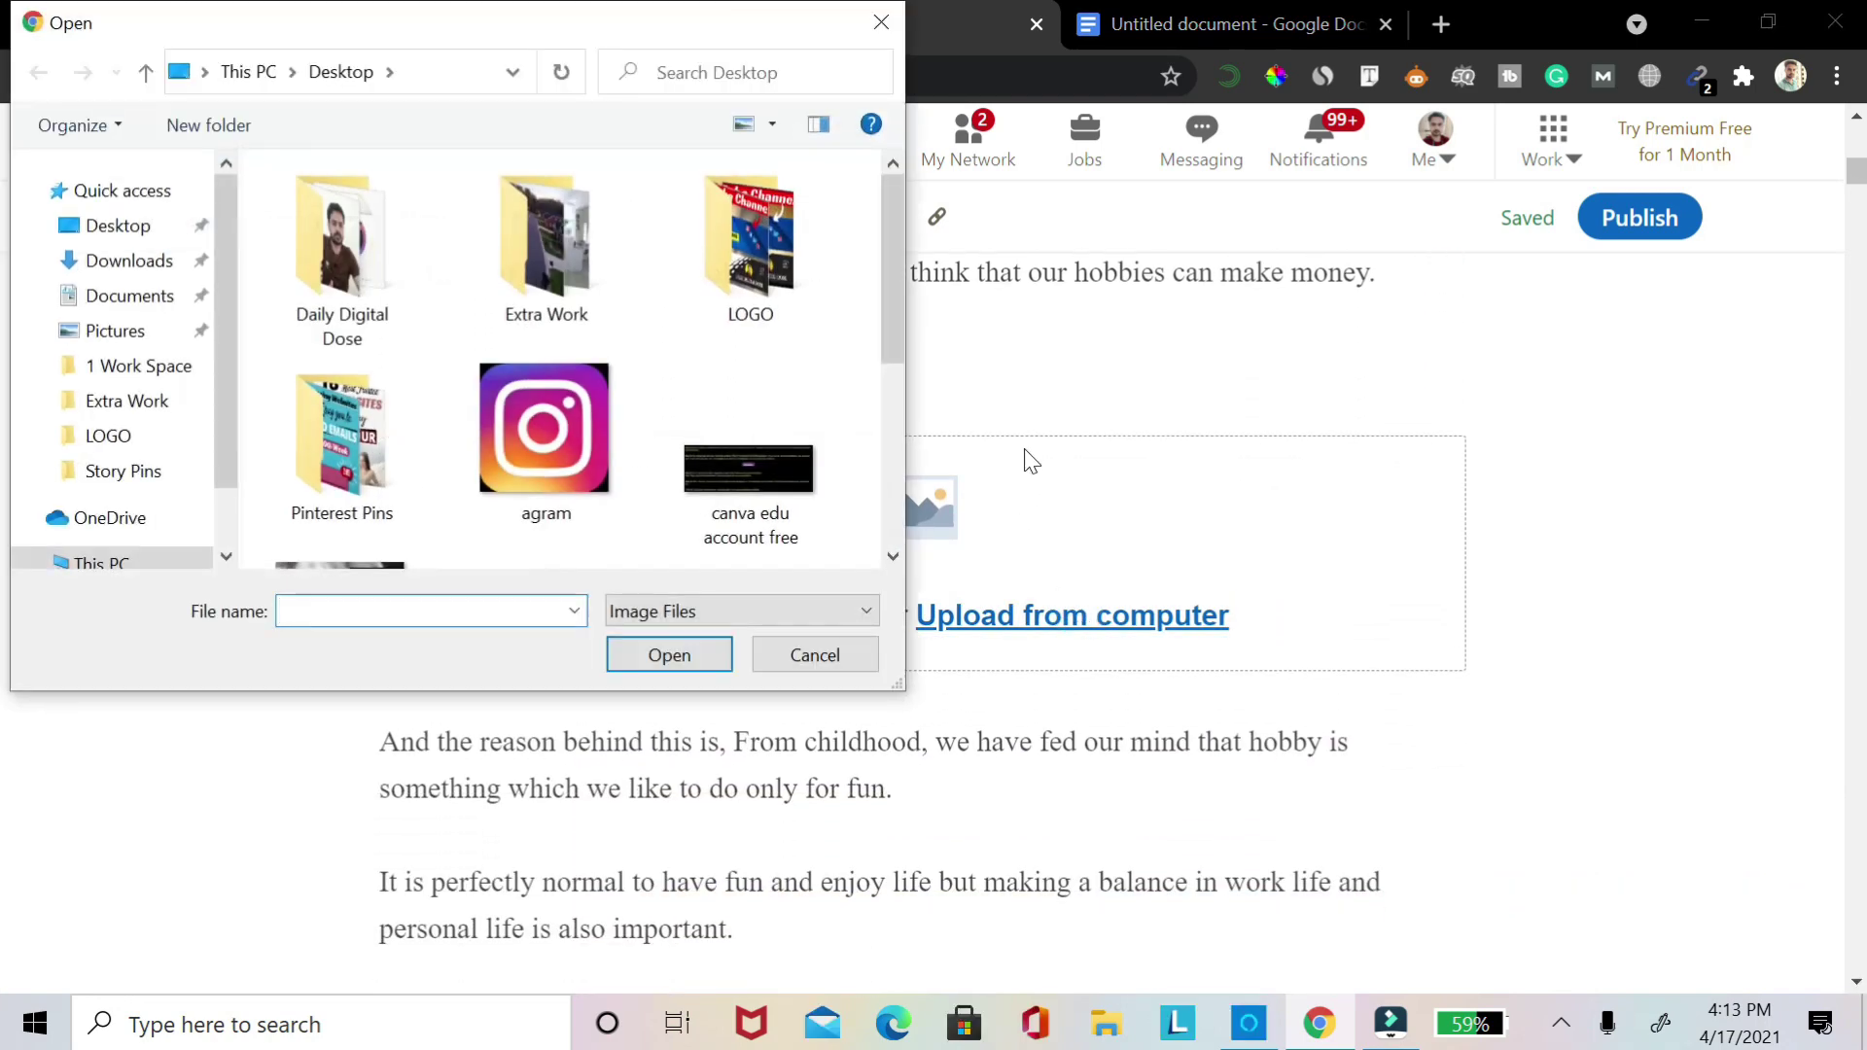
drag(888, 311, 885, 452)
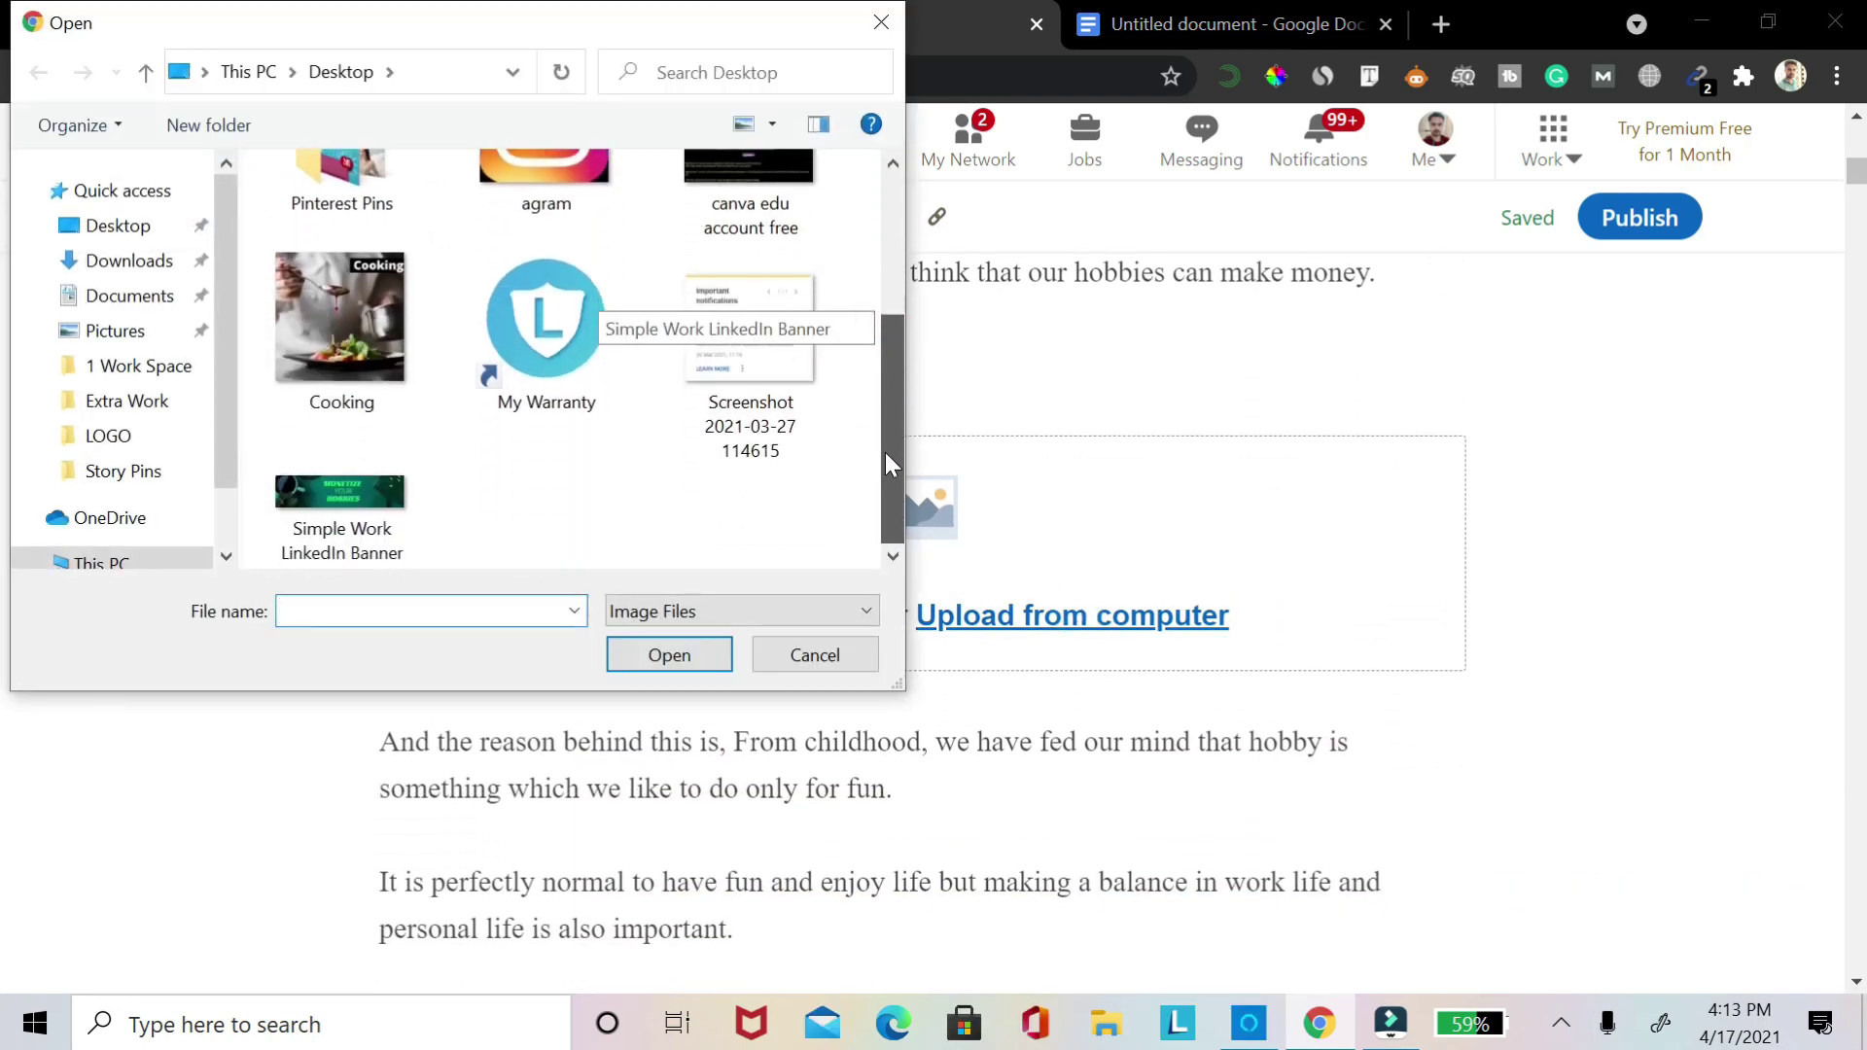
click(303, 375)
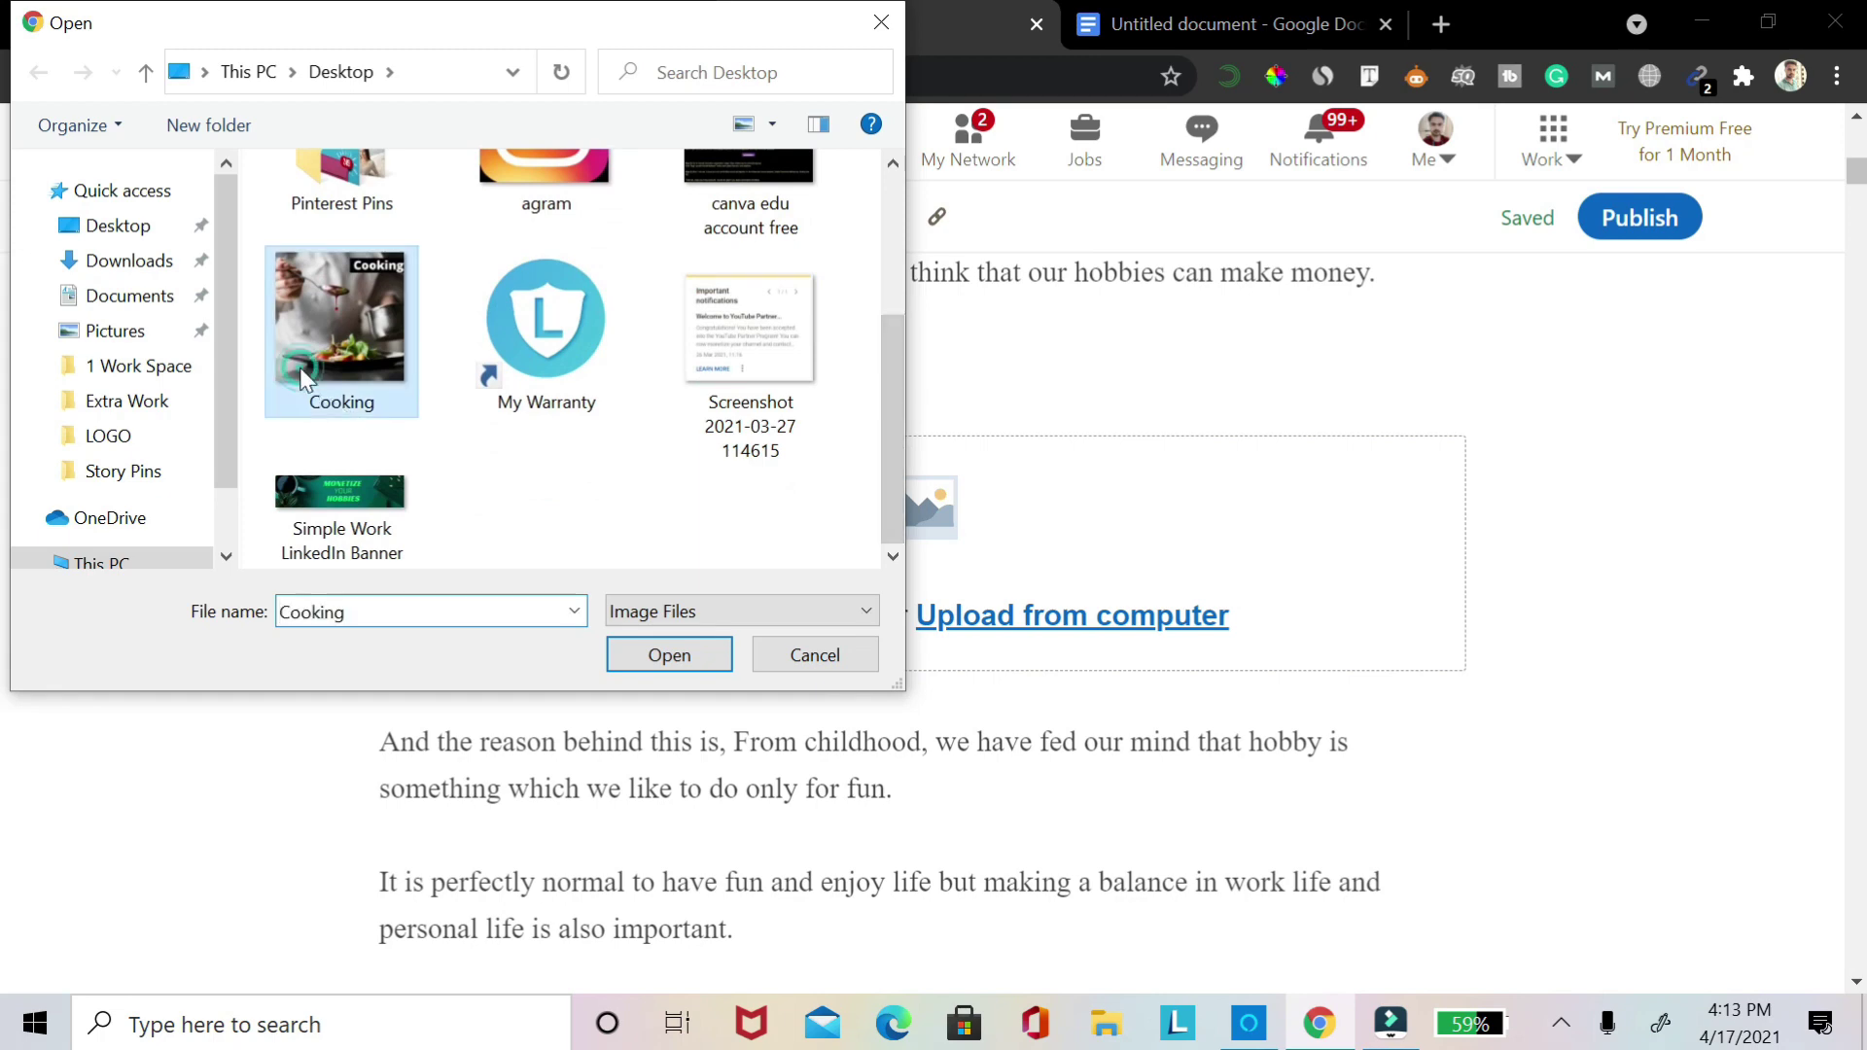
click(665, 653)
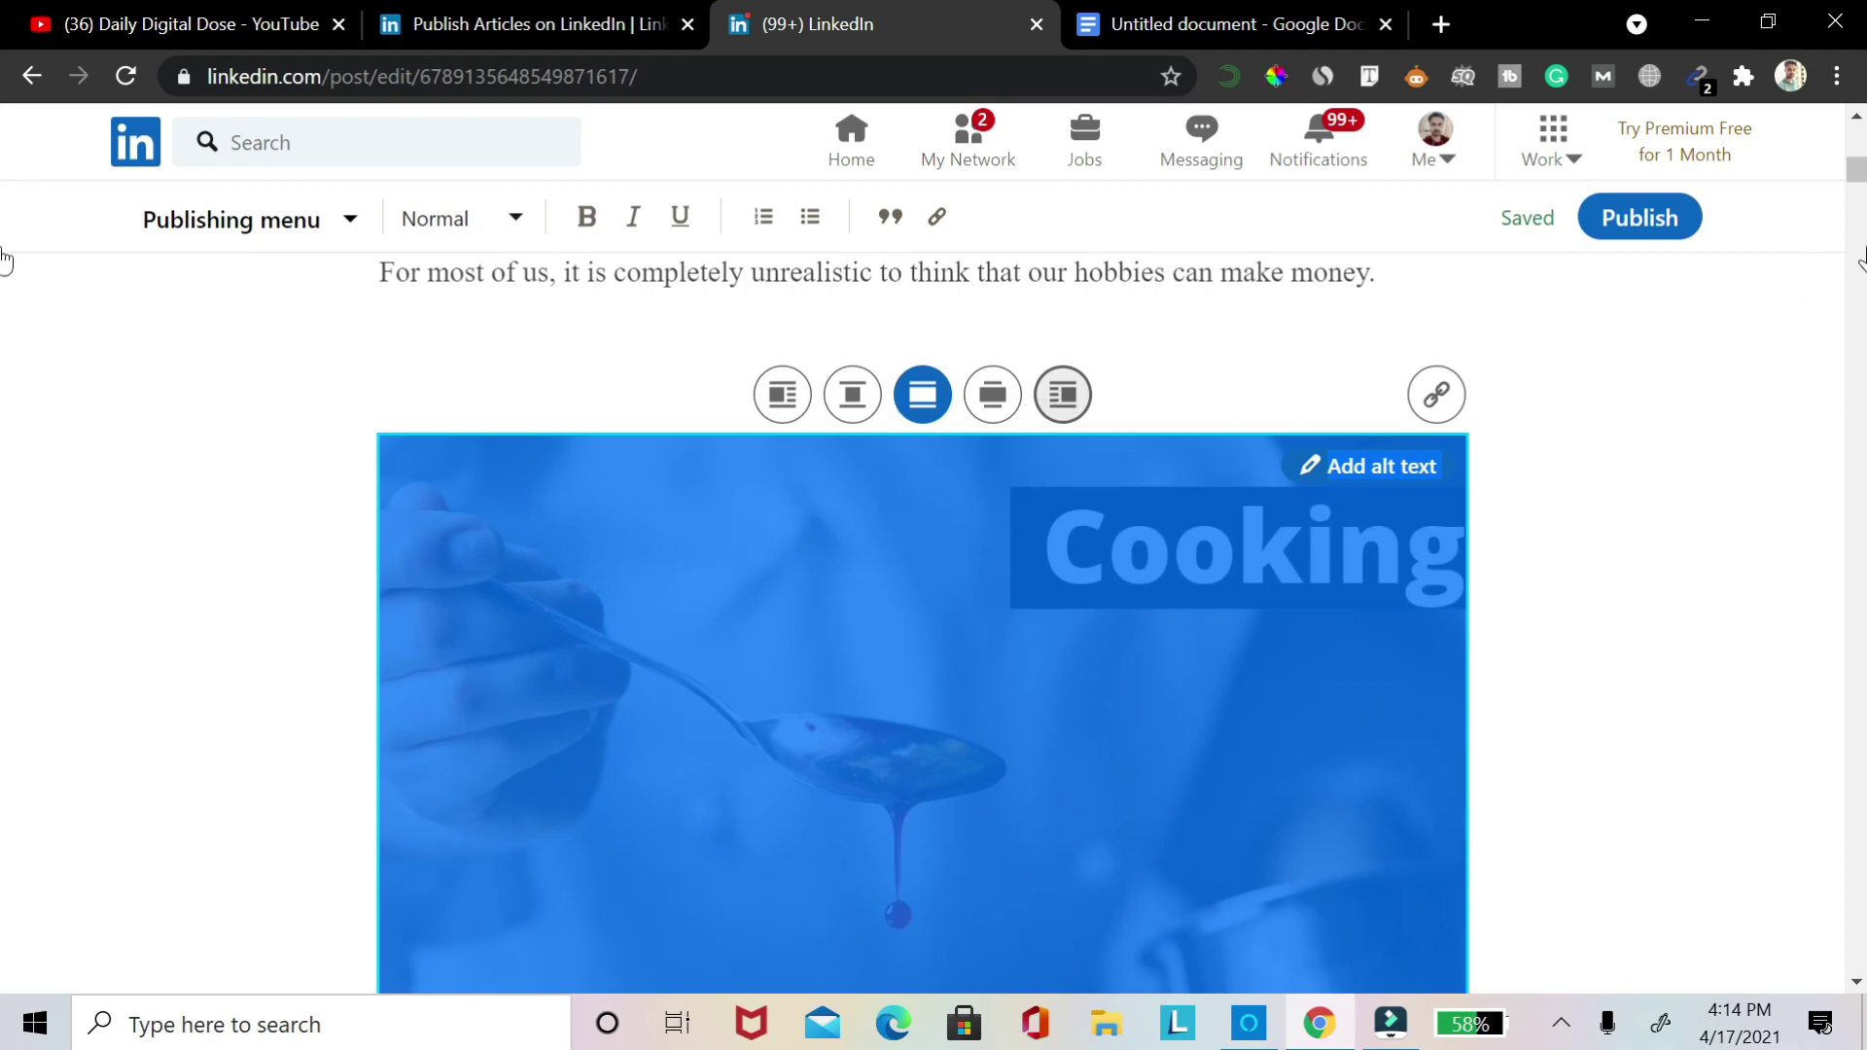
Try out the Cooking image's alt text with placeholder characters, clear them, and save the alt text empty
click(1375, 477)
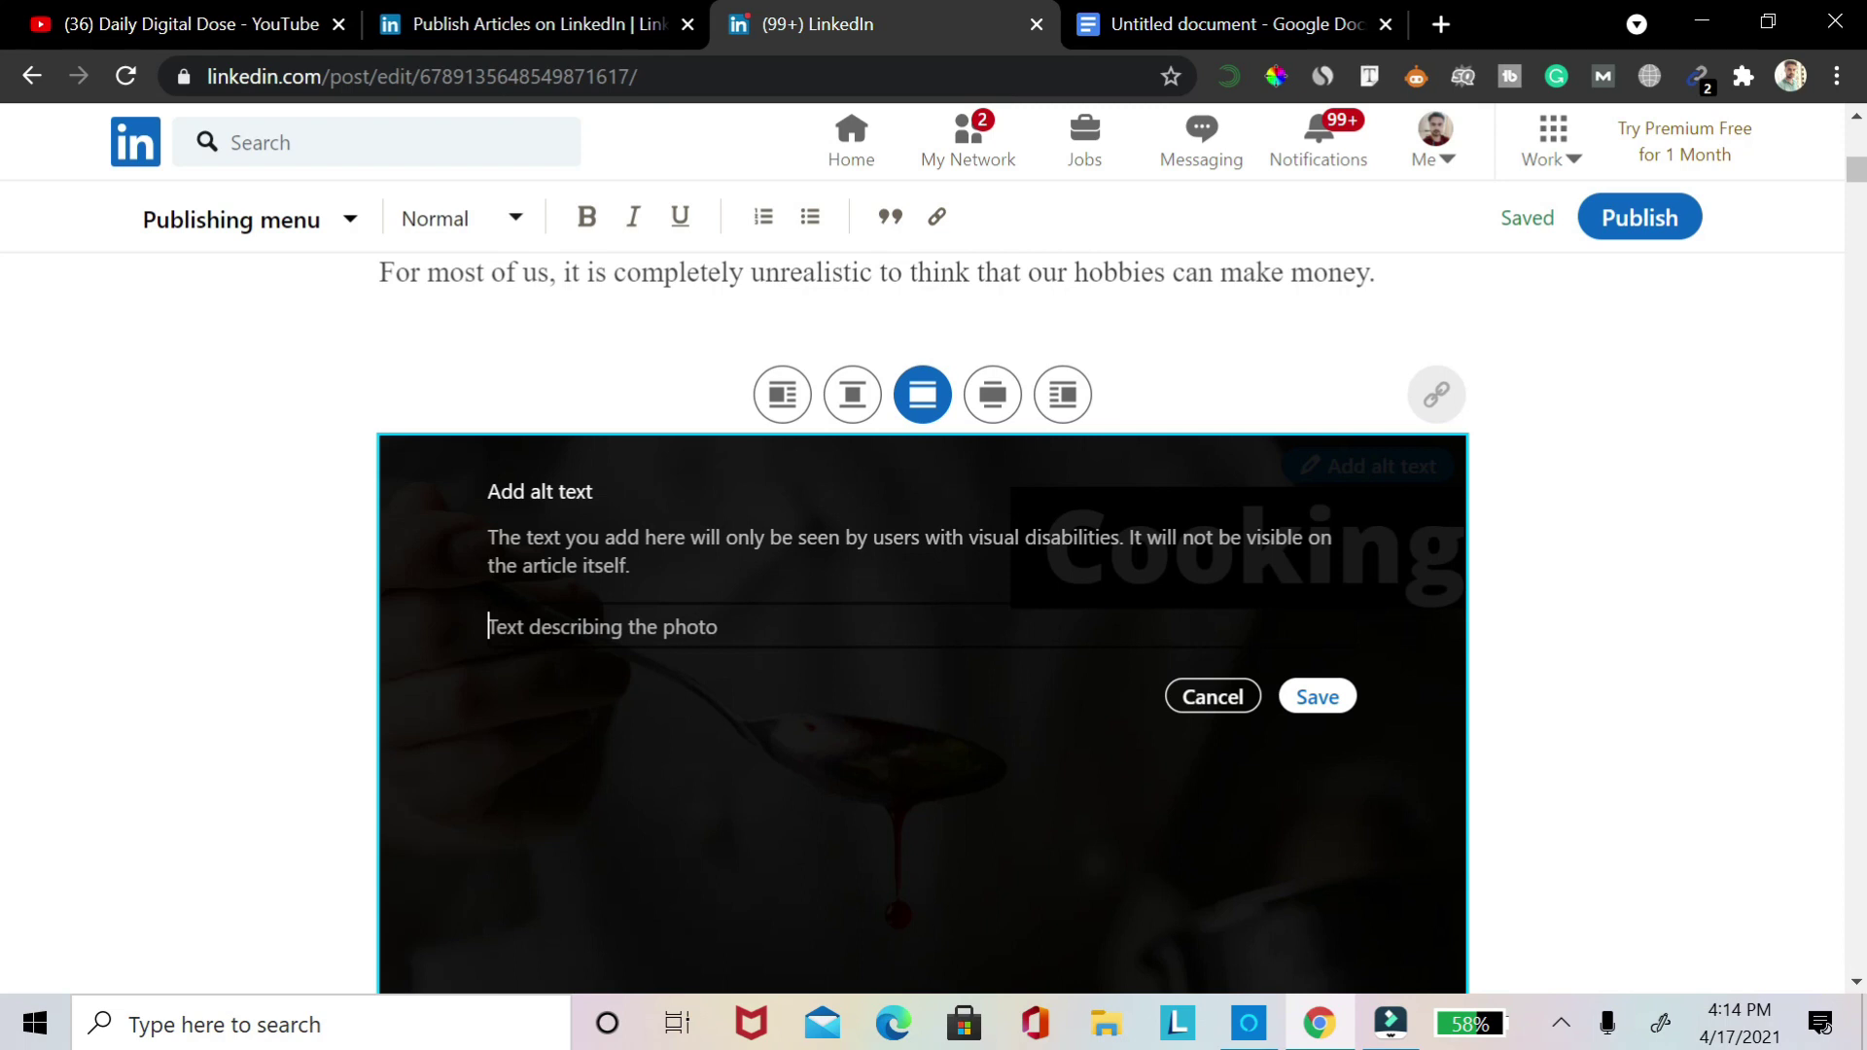
text(sfdsfsdf)
key(BackSpace)
key(BackSpace)
key(BackSpace)
key(BackSpace)
key(BackSpace)
key(BackSpace)
key(BackSpace)
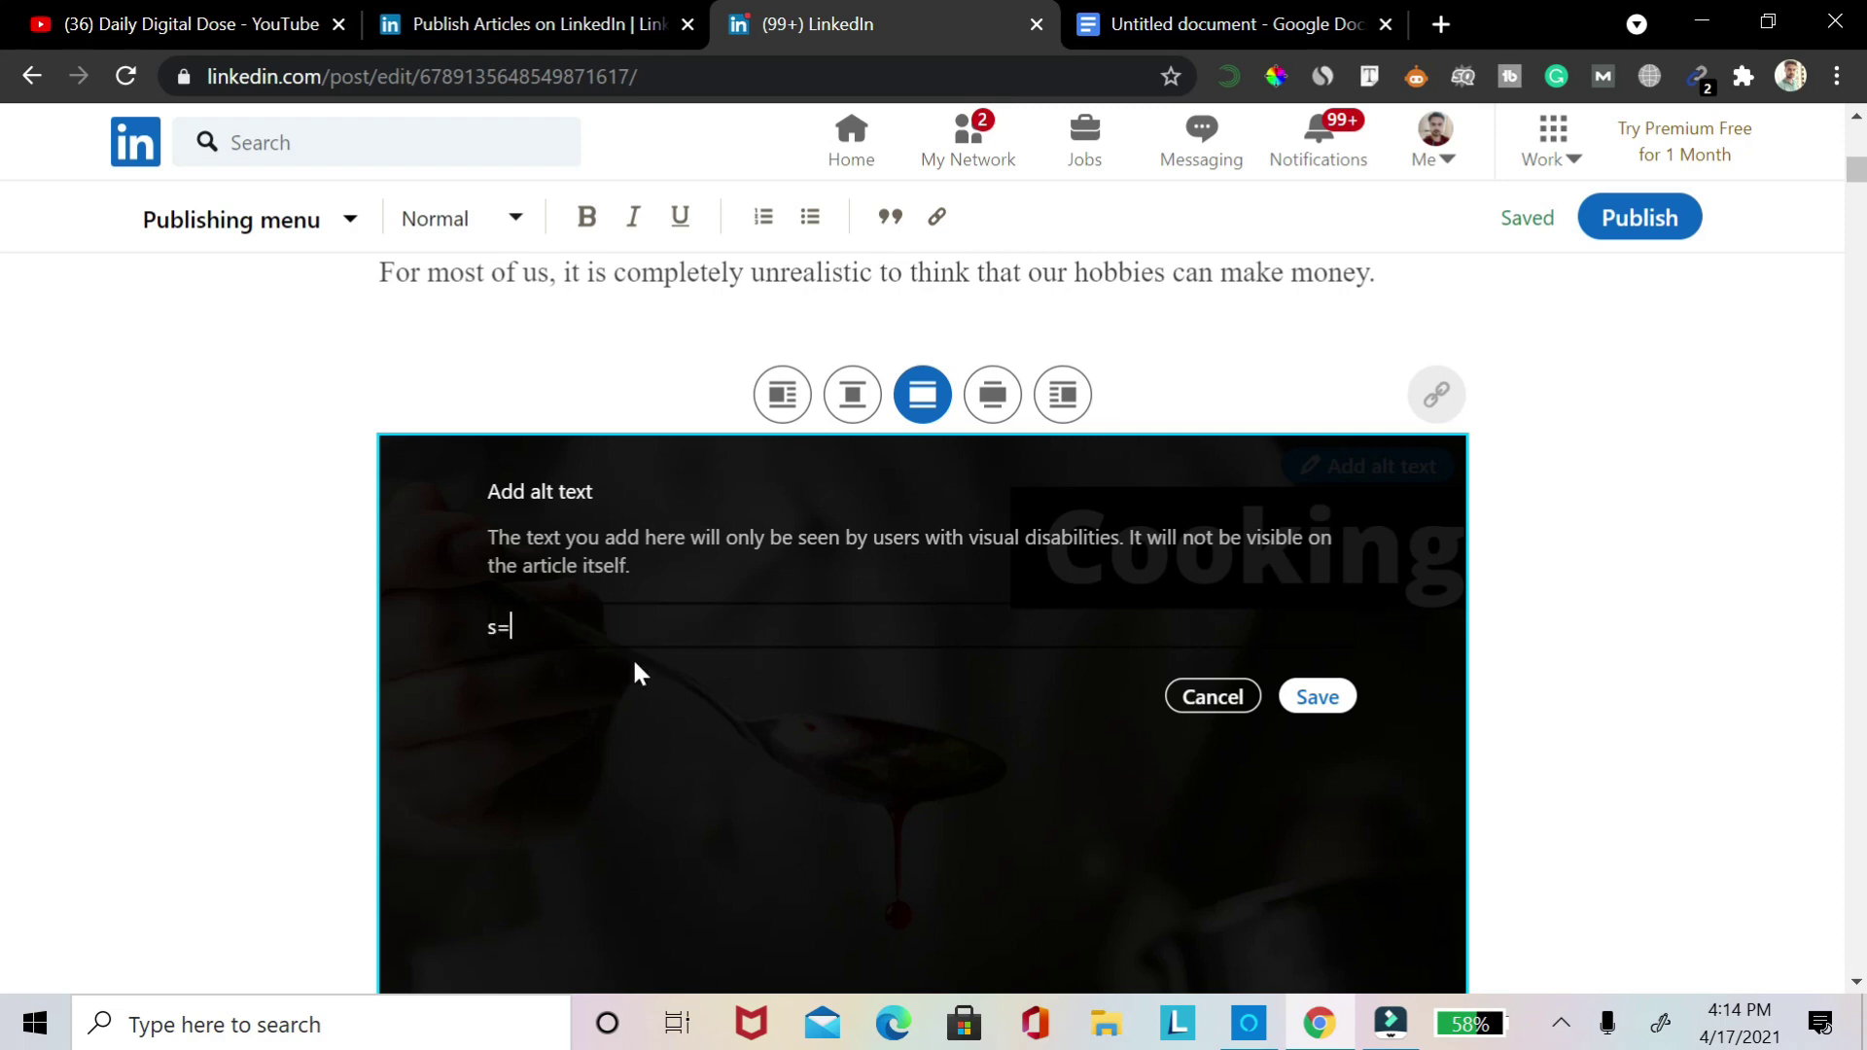
key(BackSpace)
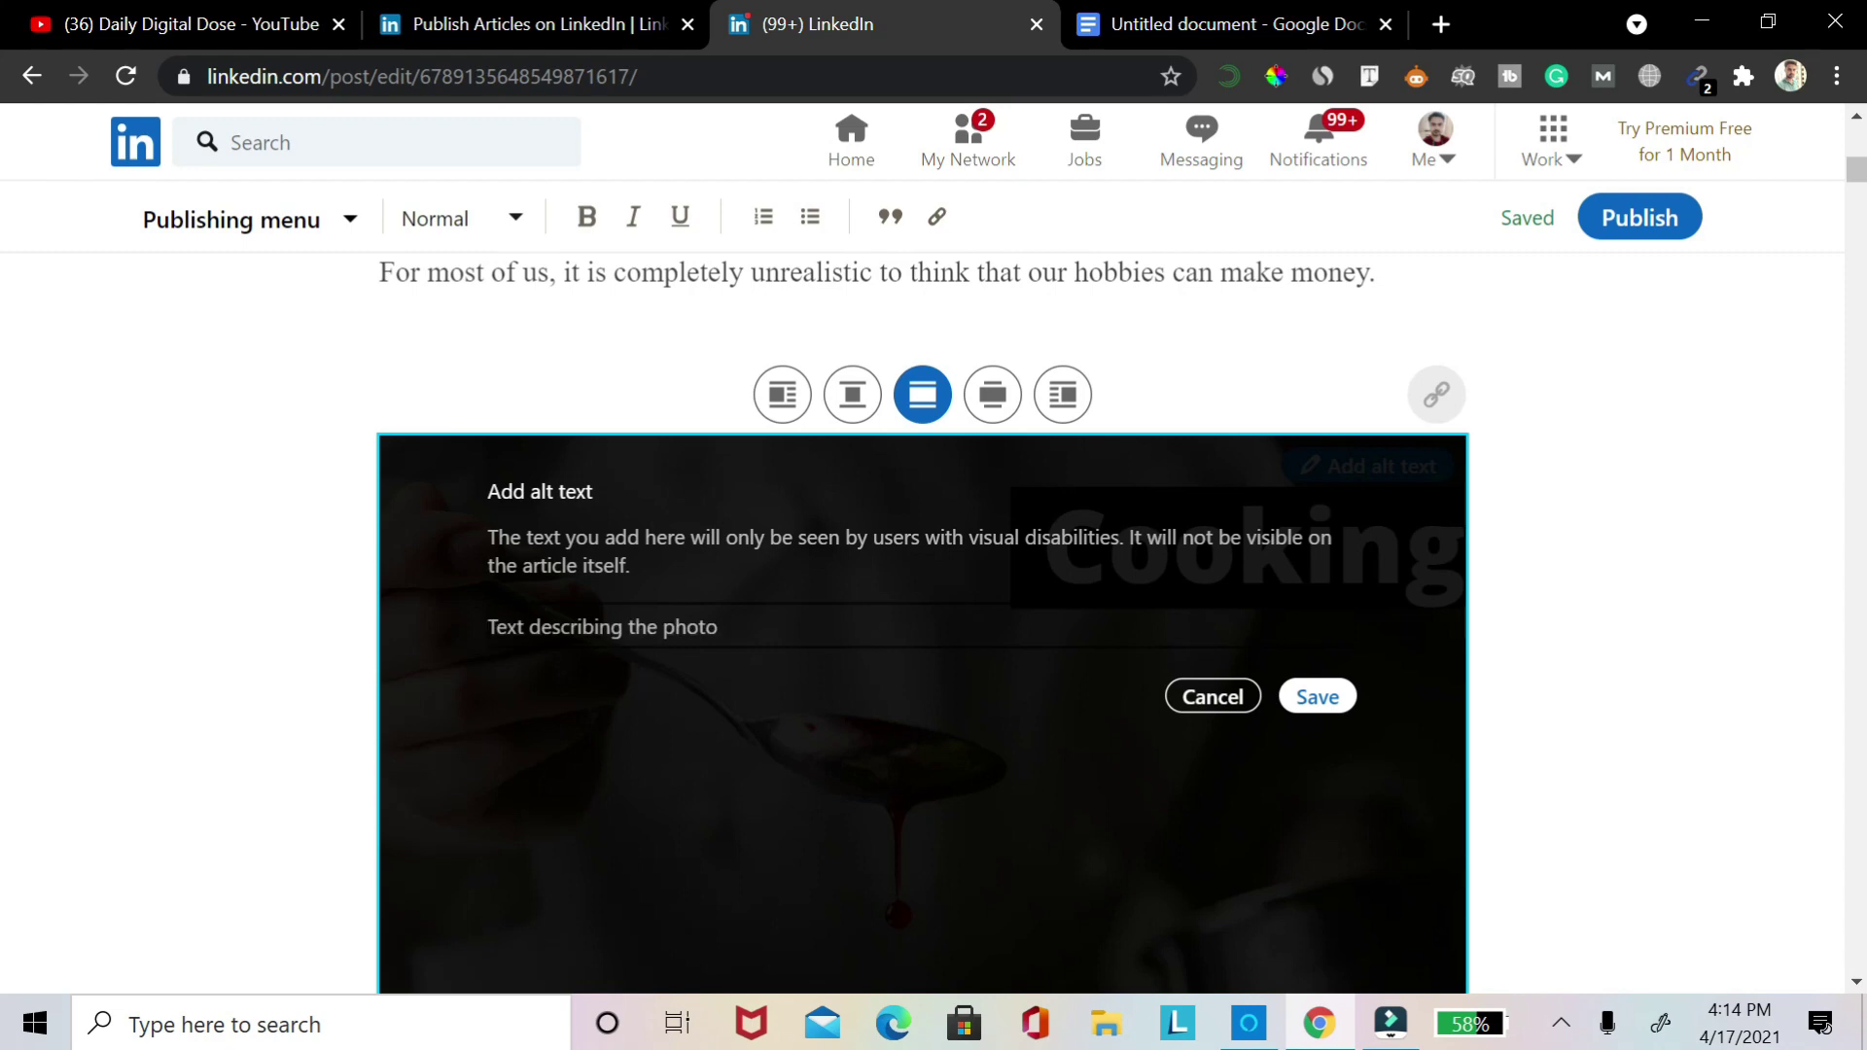
click(1340, 700)
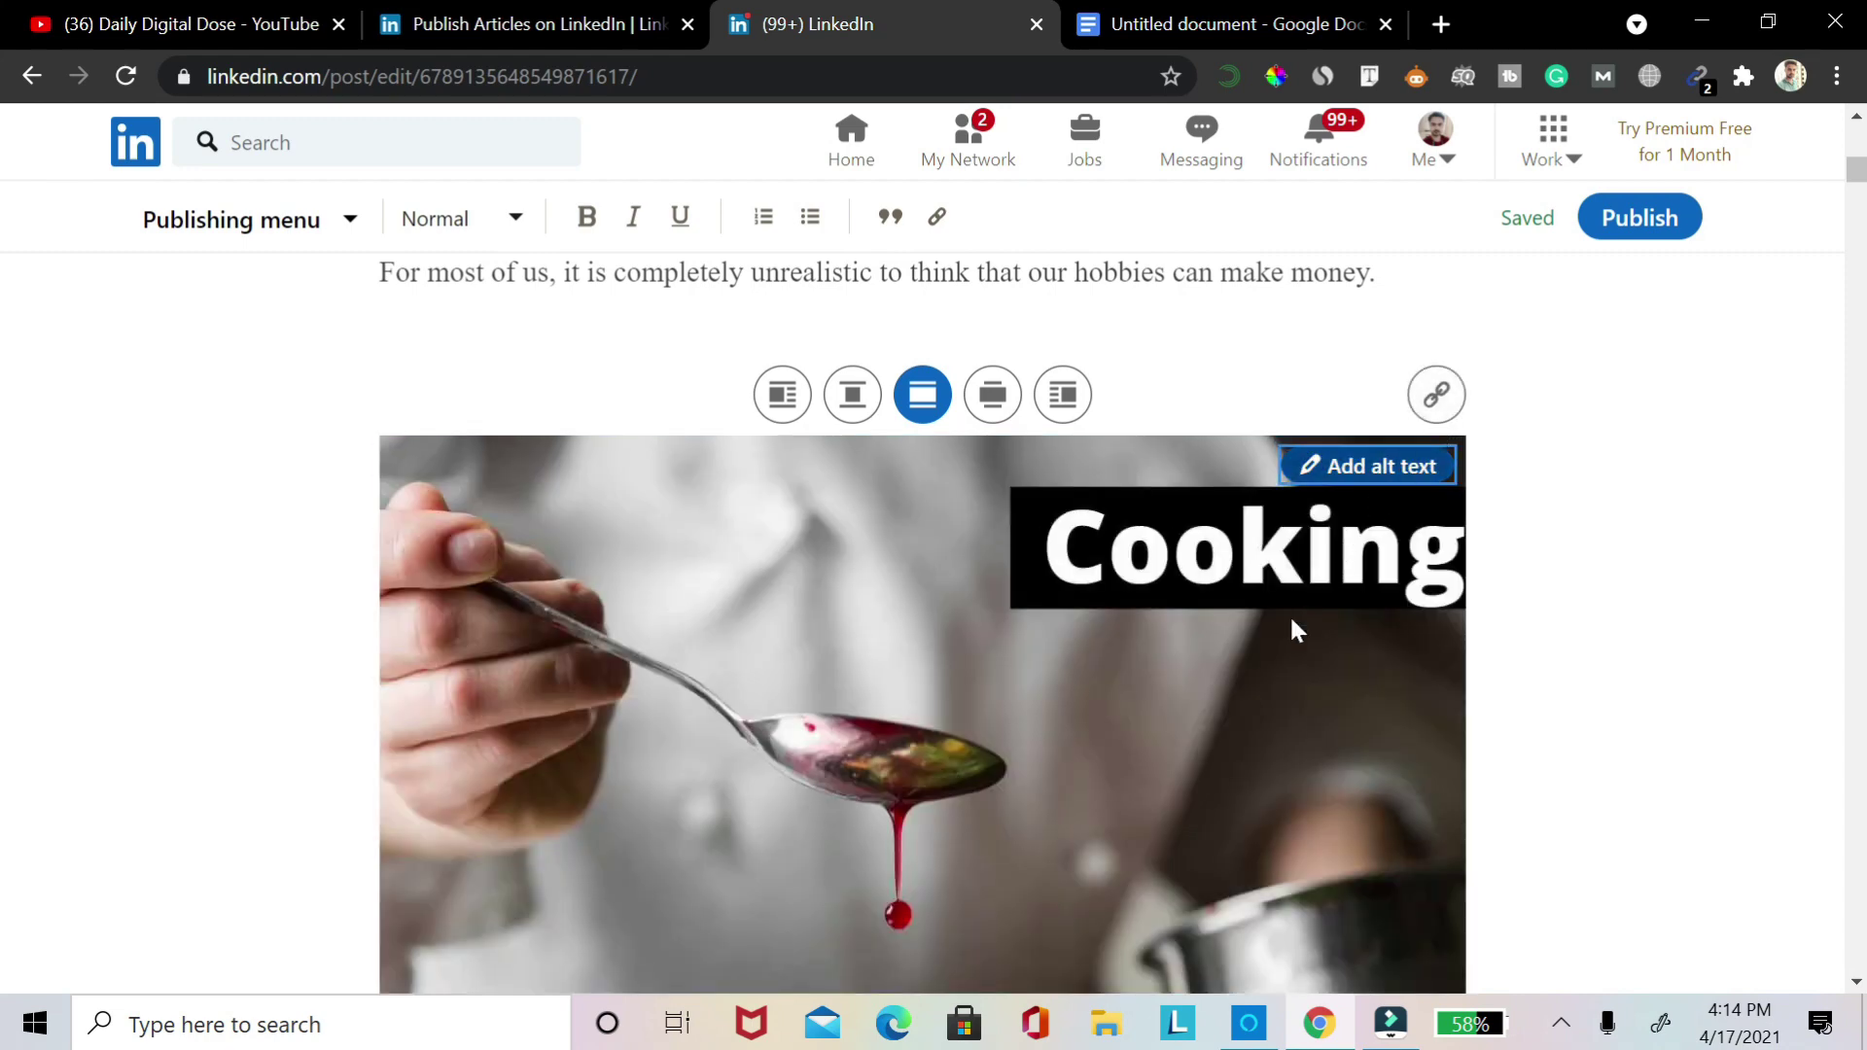
click(1438, 397)
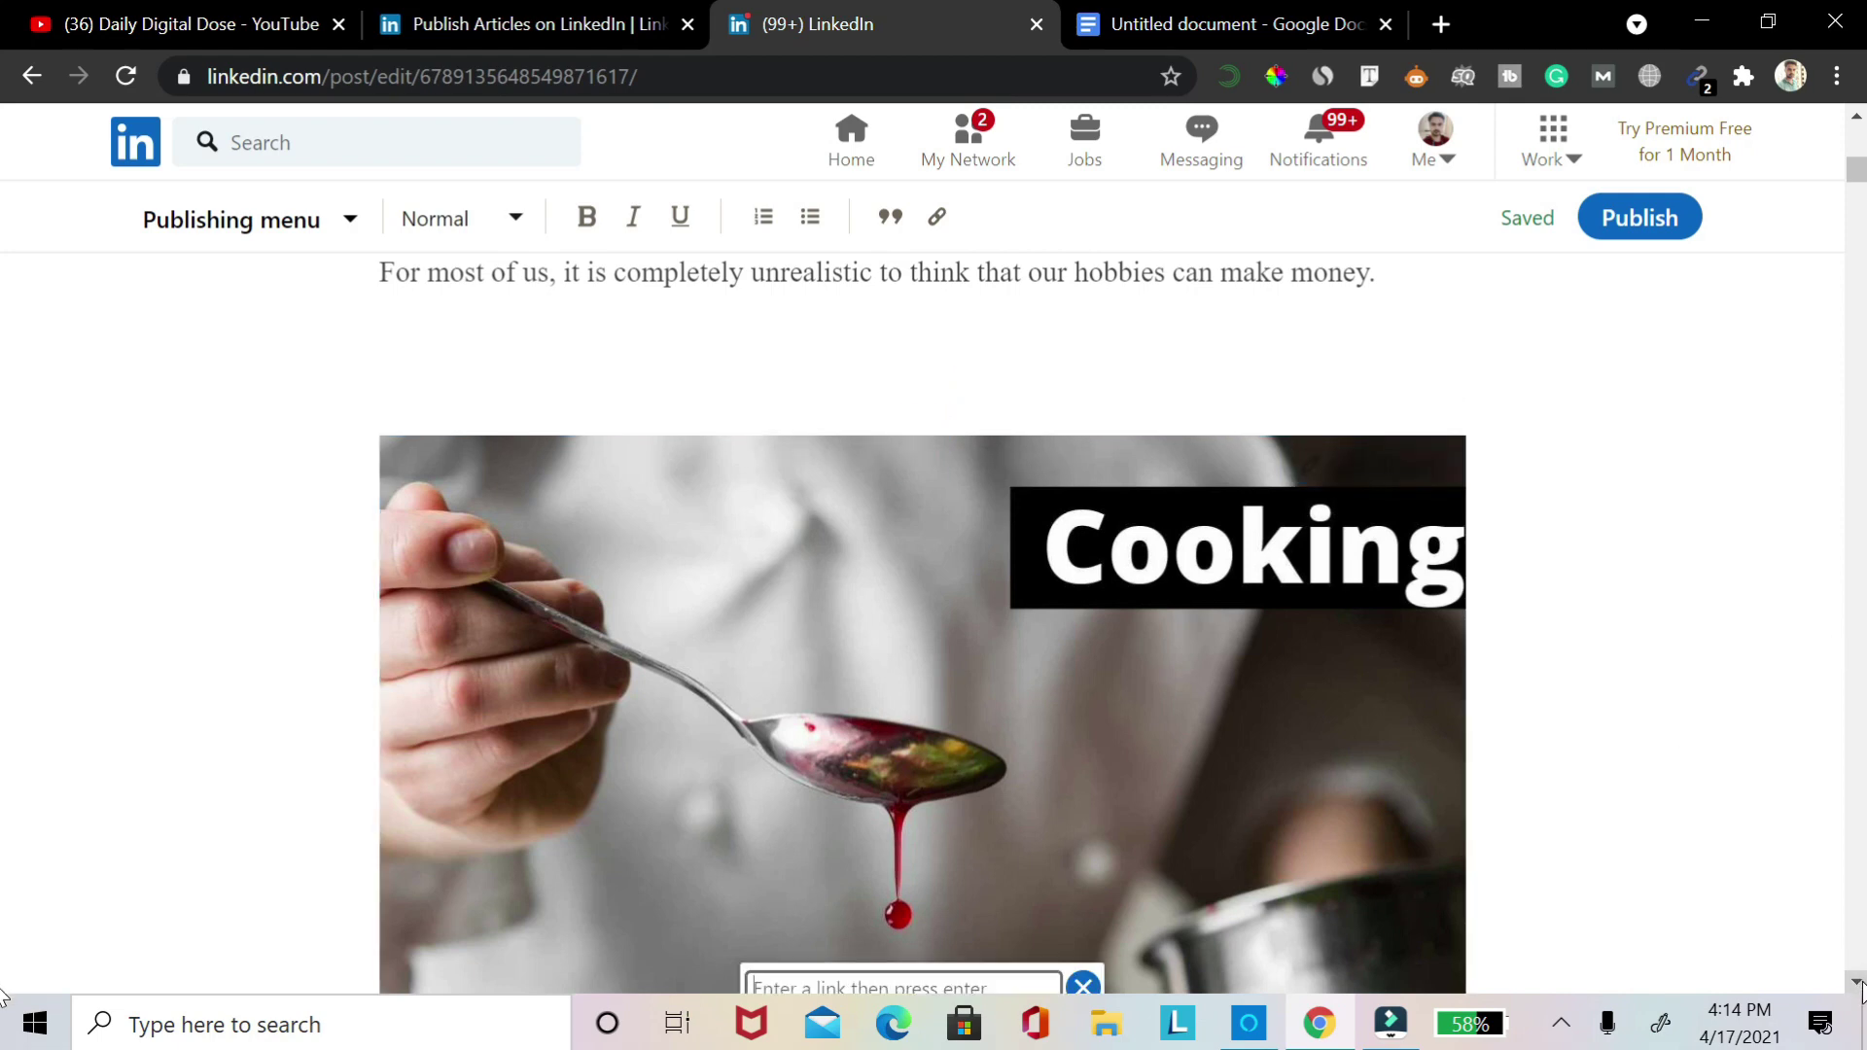
scroll(1852, 972, down, 2)
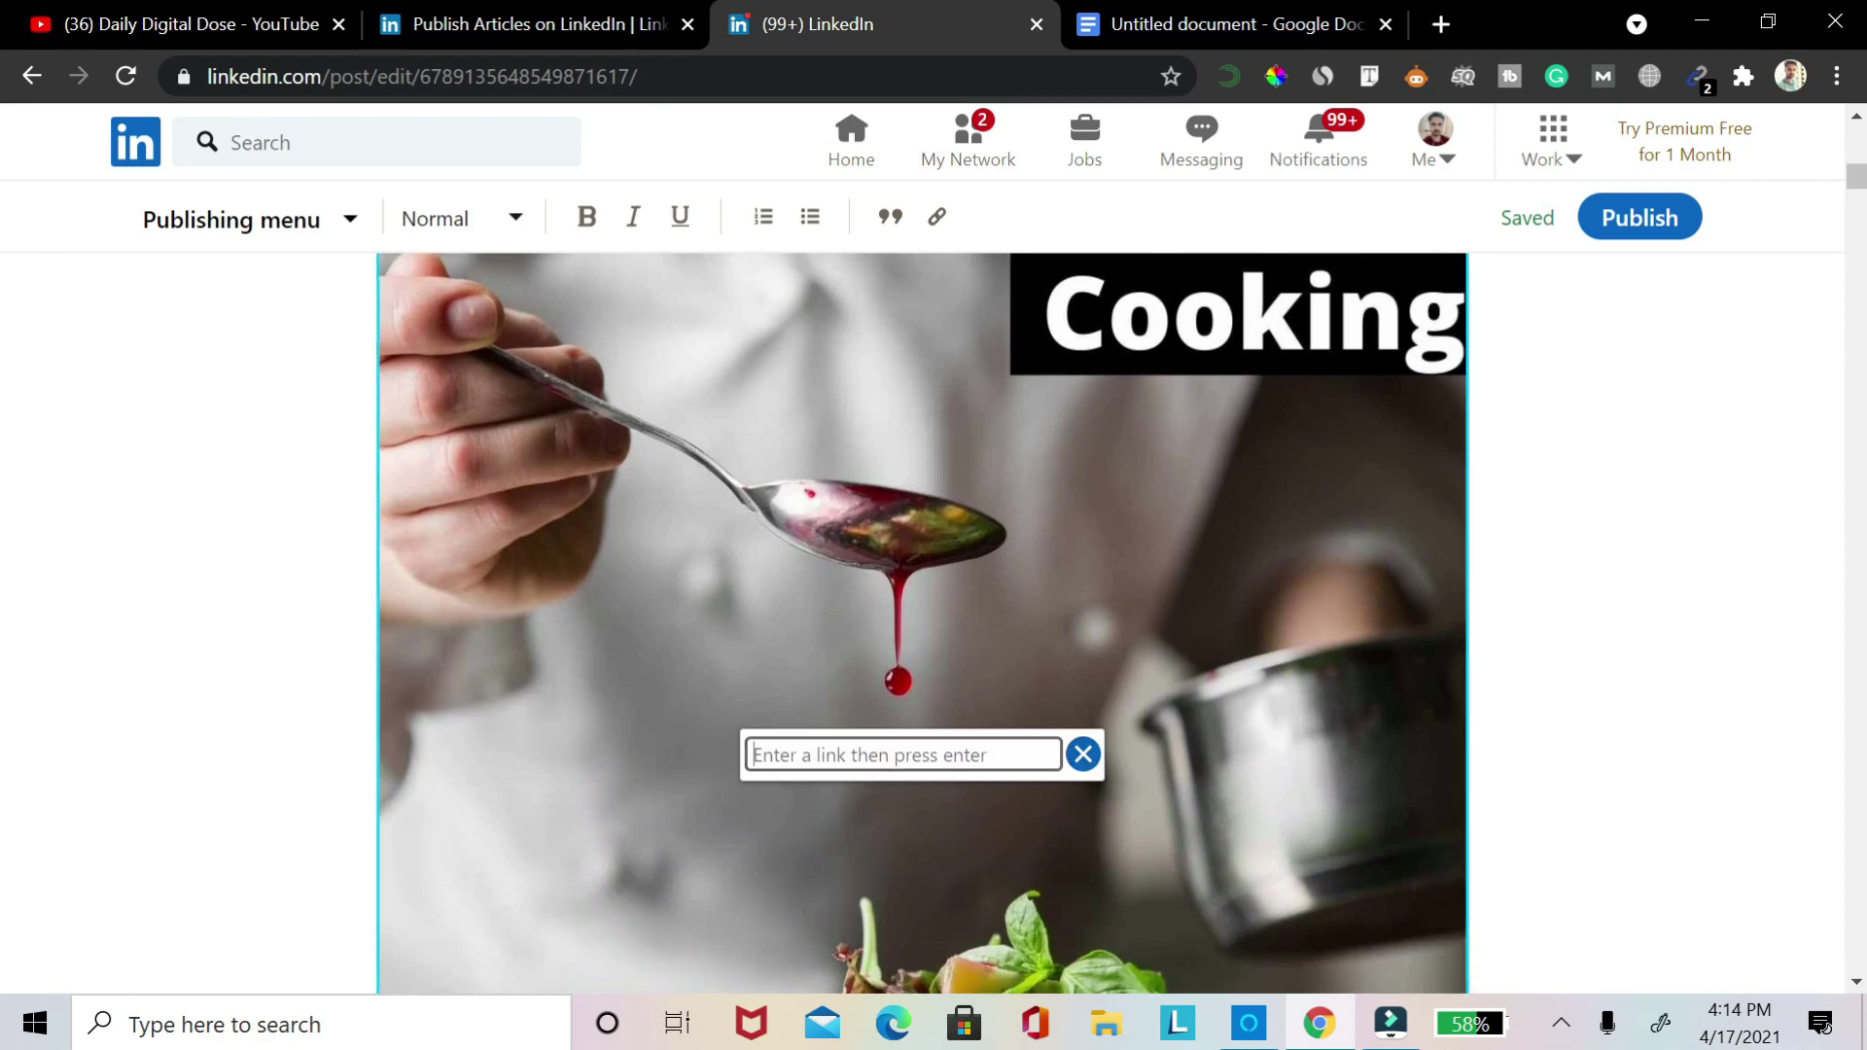
click(1082, 753)
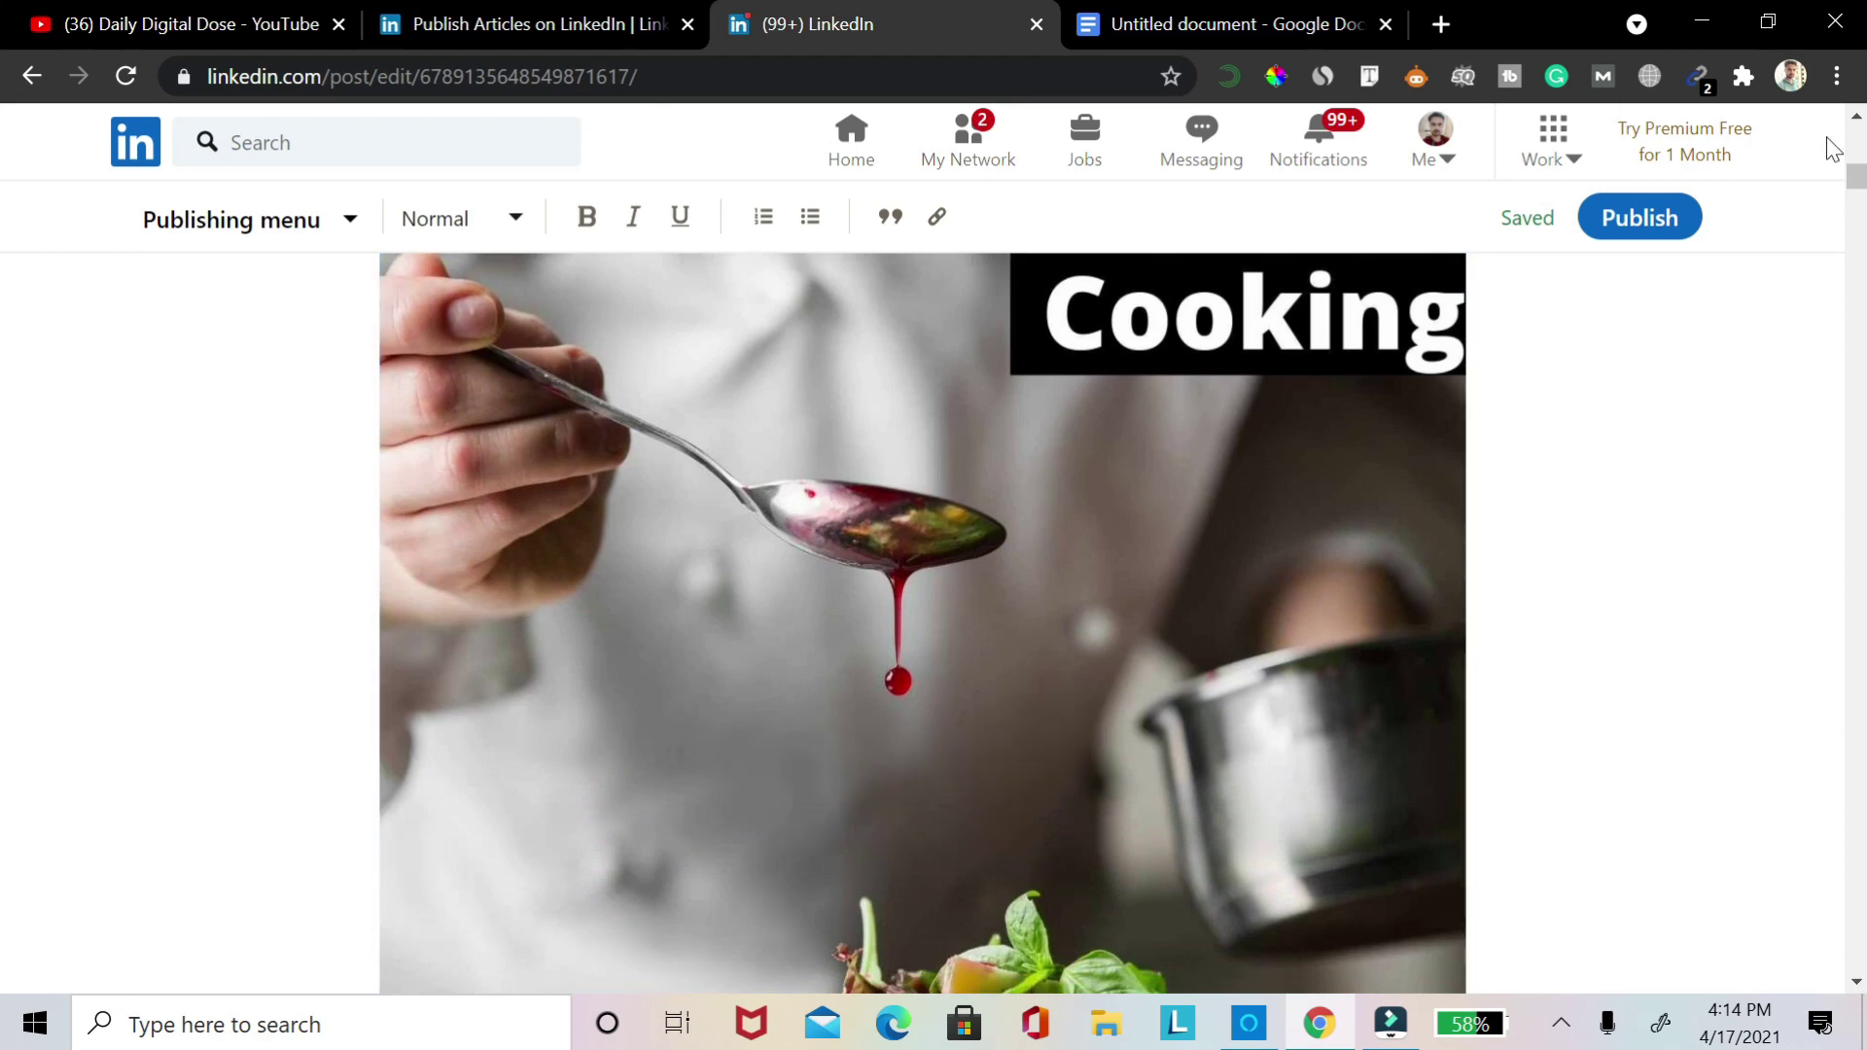
Caption the share post "25 Common Hobbies that can give you money and make an business for lifetime and also keep you away from 9 to 5 rut."
scroll(3, 199, down, 10)
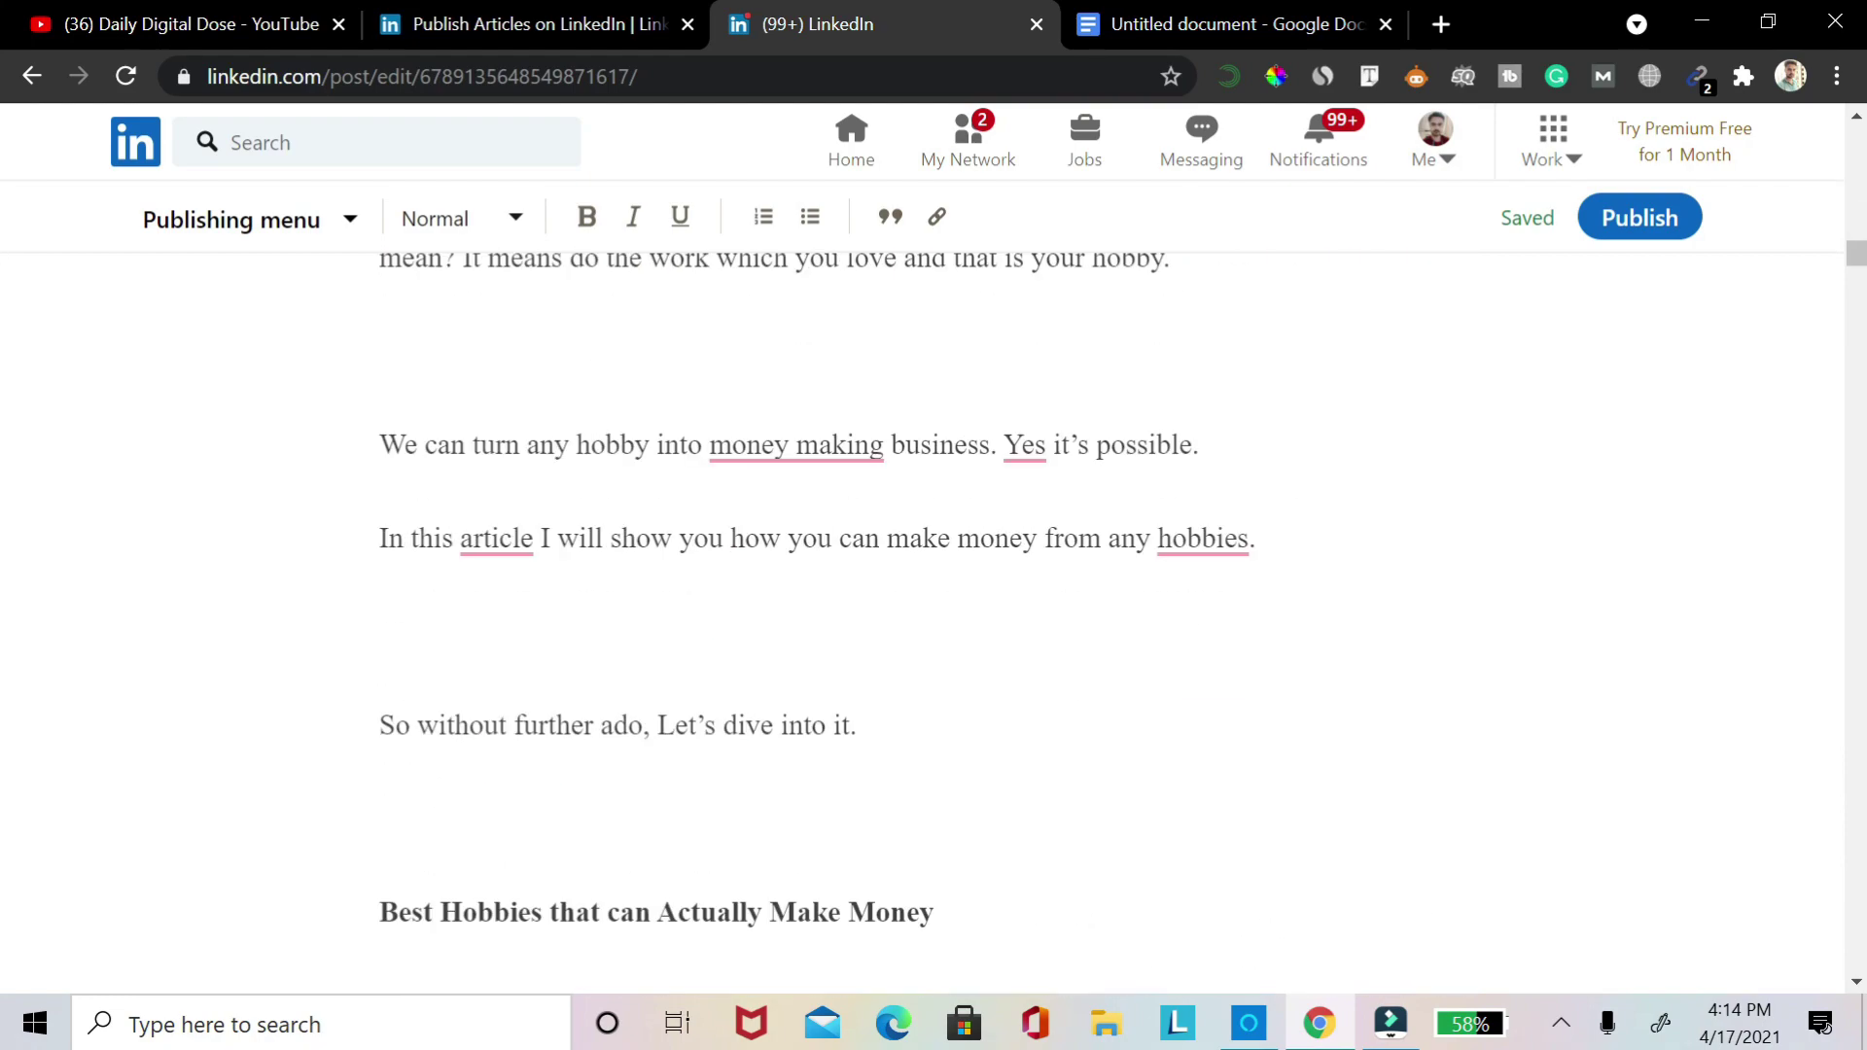
click(540, 445)
scroll(7, 369, down, 20)
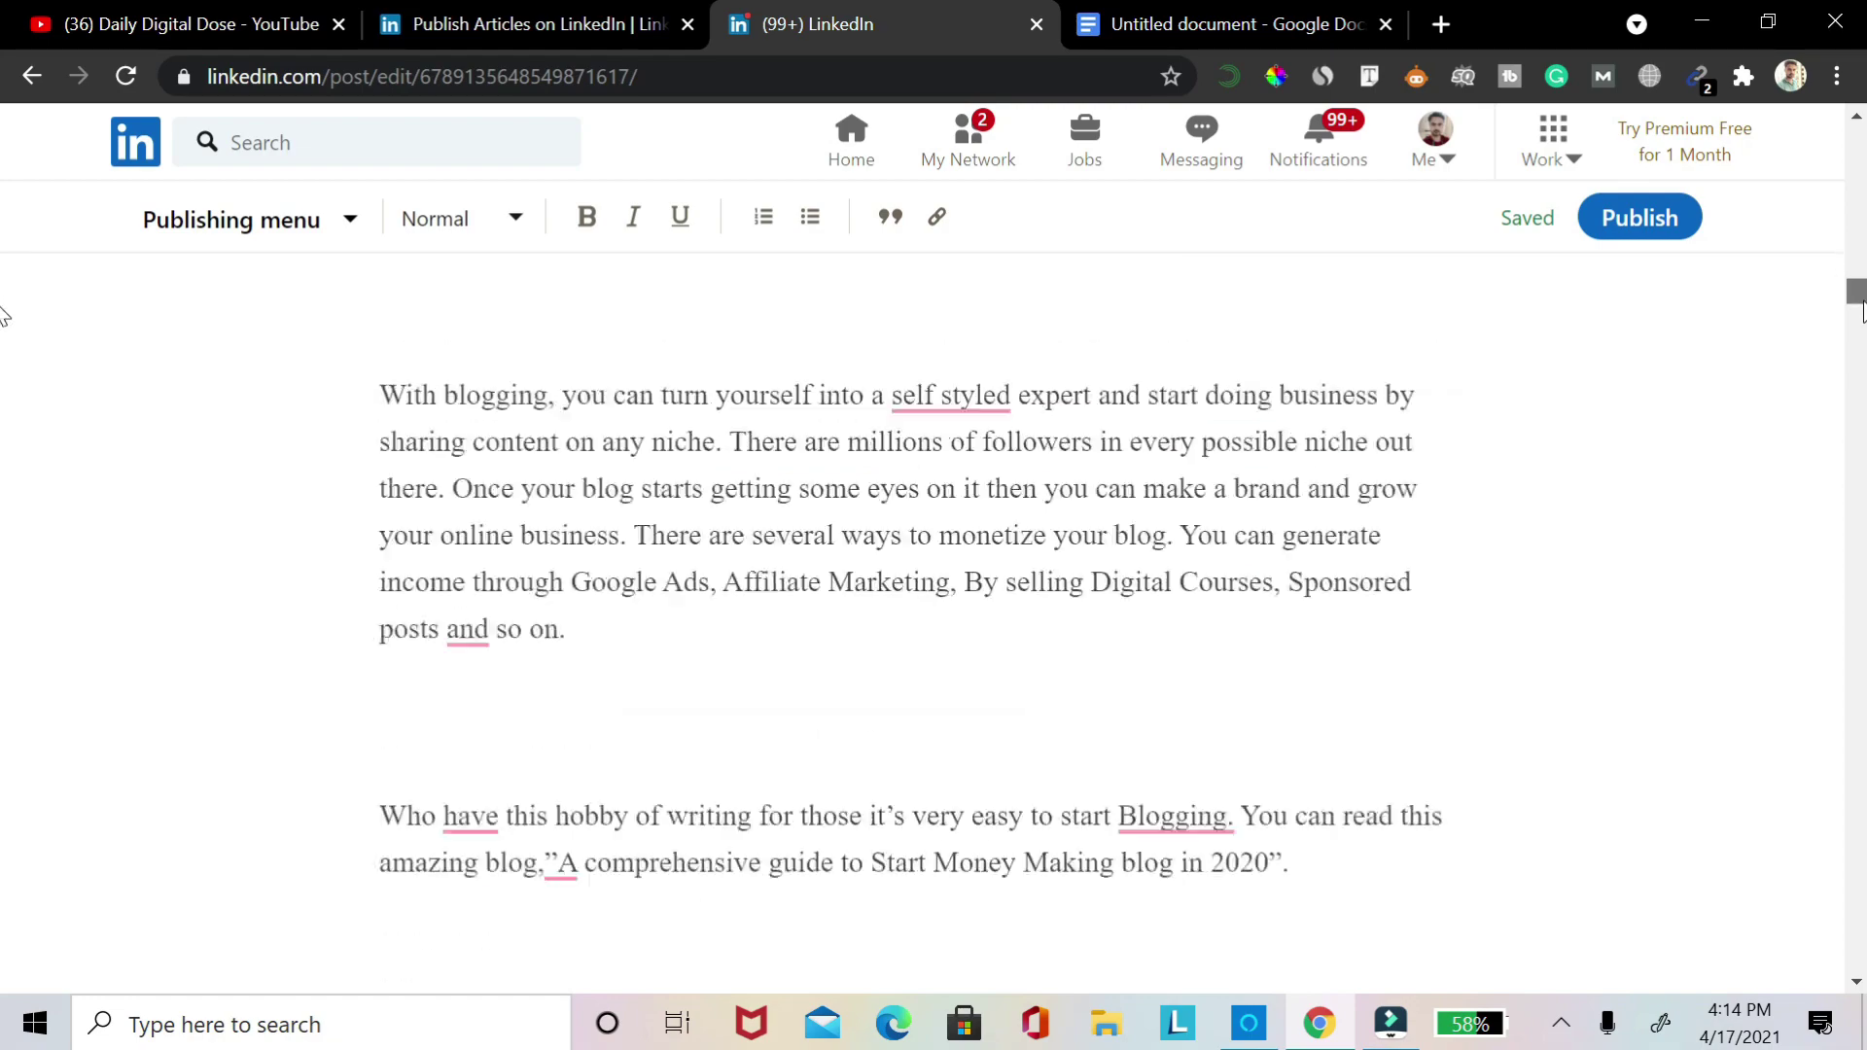
scroll(3, 600, down, 10)
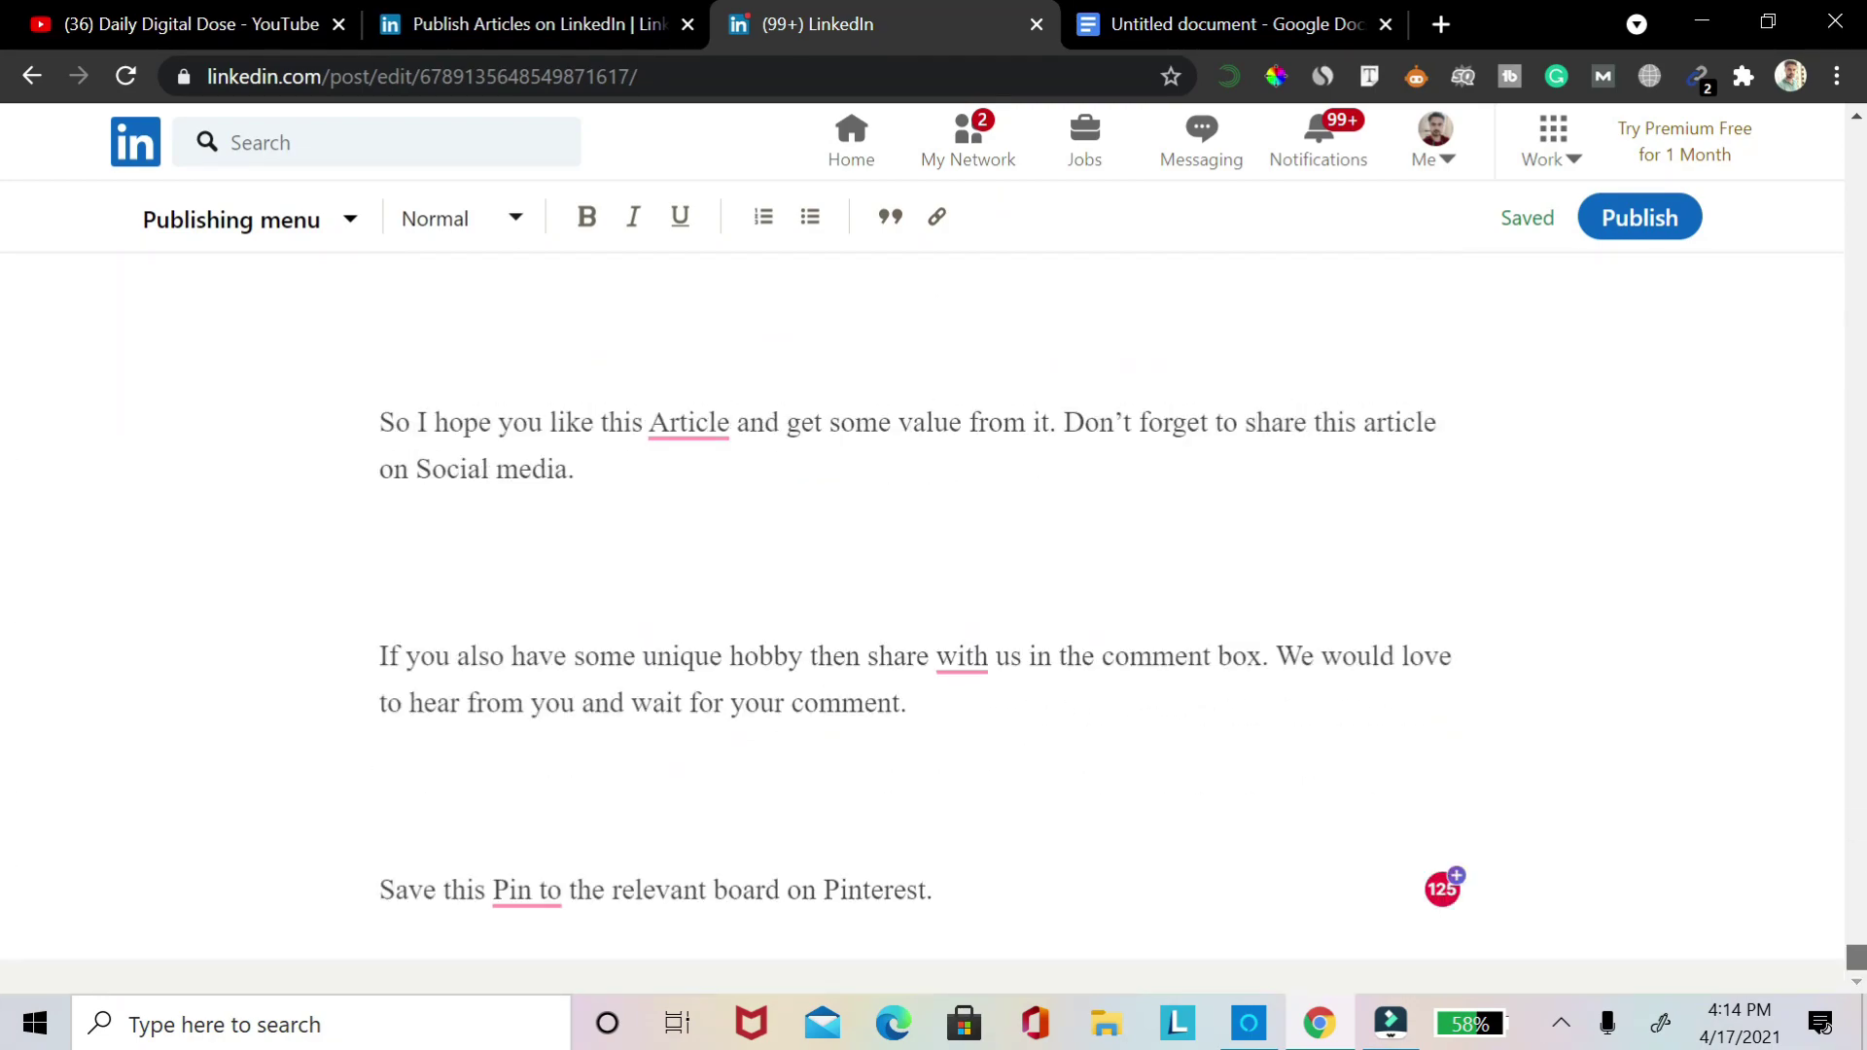
scroll(1823, 381, up, 20)
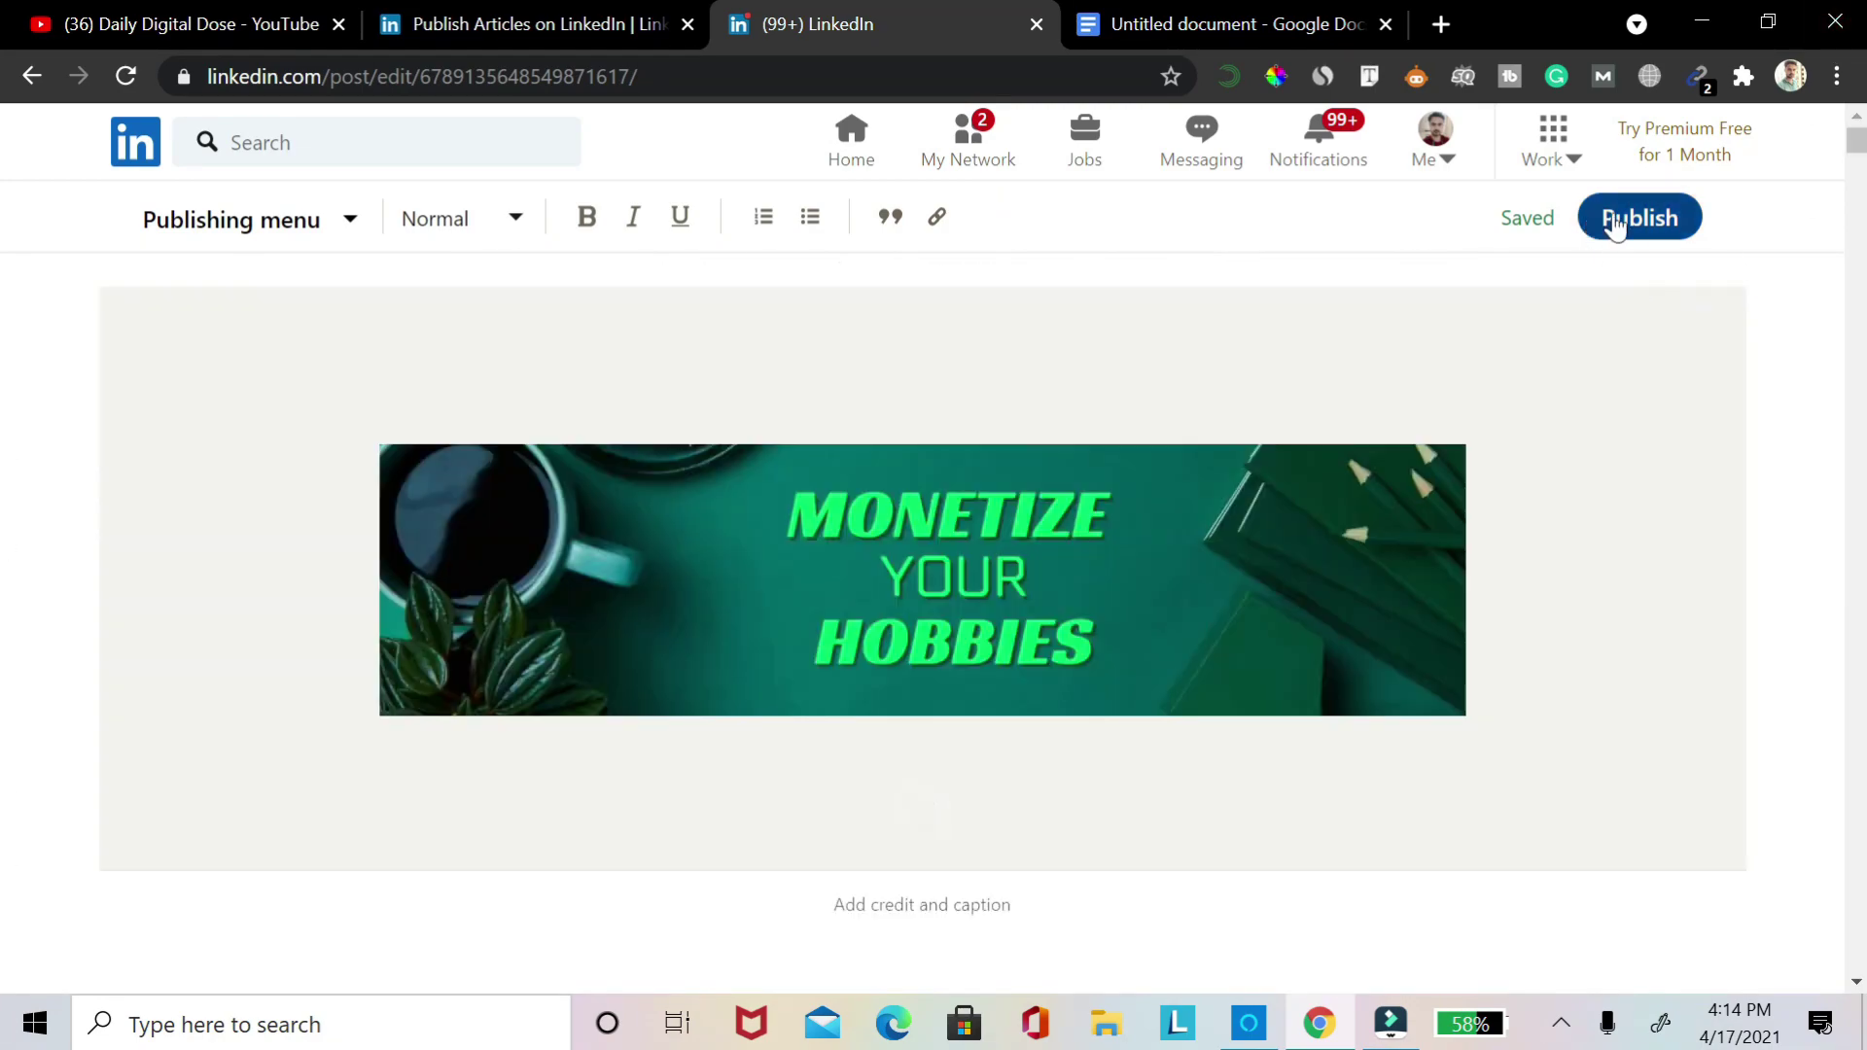
click(1639, 225)
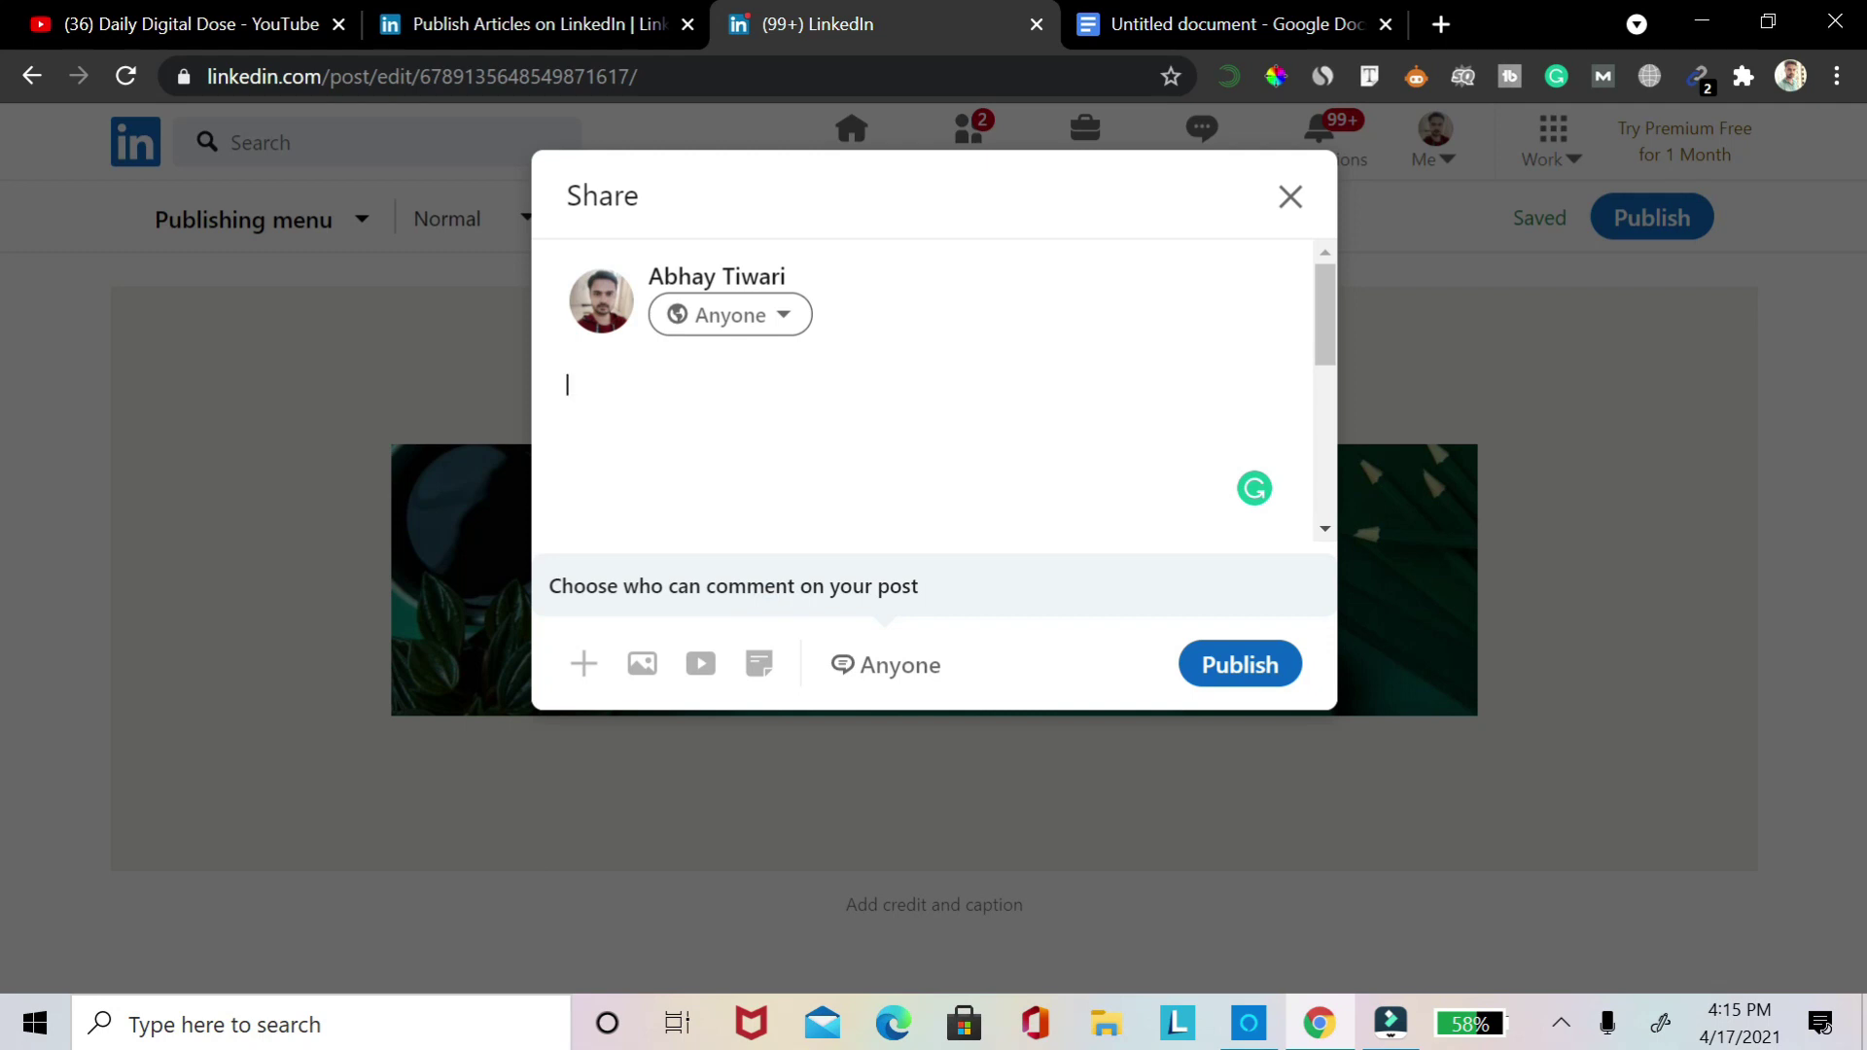
text(25 Common Hobbies that can give you money and make an business for lifetime and also keep you away from 9 to 5 rut.)
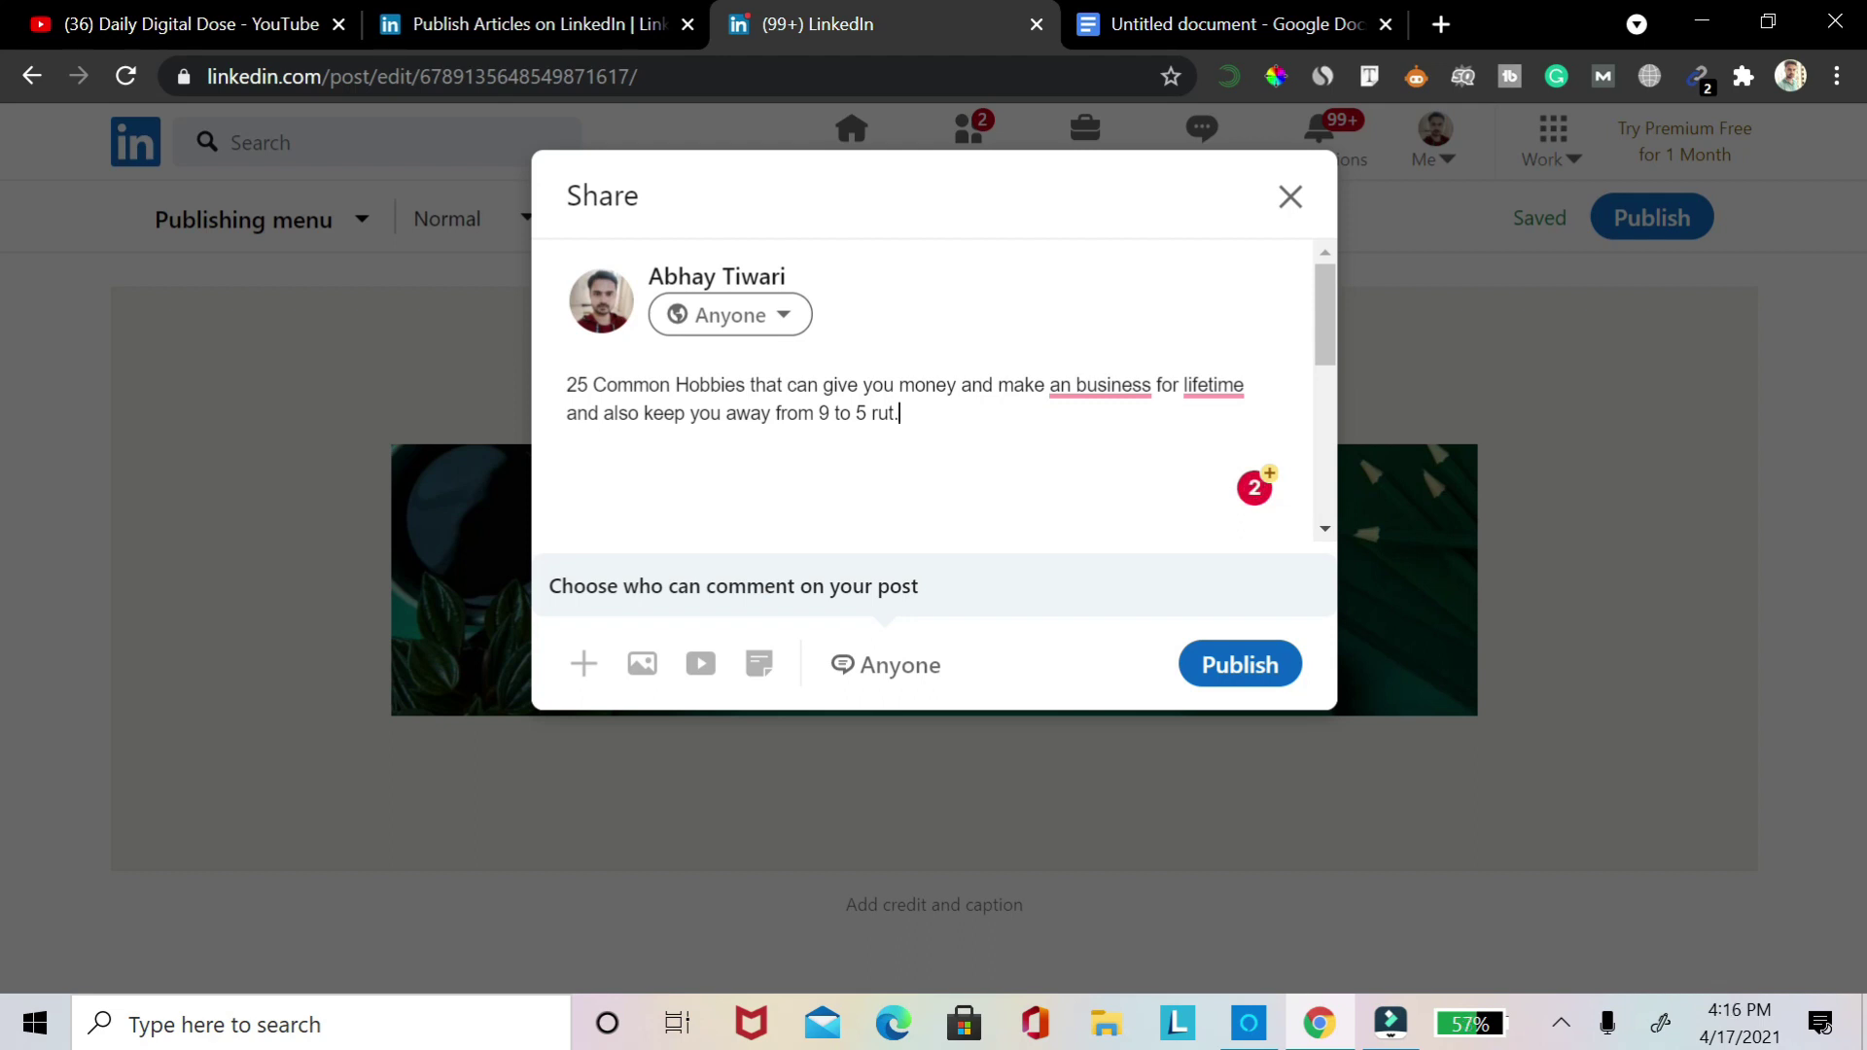
Publish the captioned hobbies article with visibility and commenting set to Anyone, and dismiss the dialog suggesting ways to share it
scroll(596, 425, down, 5)
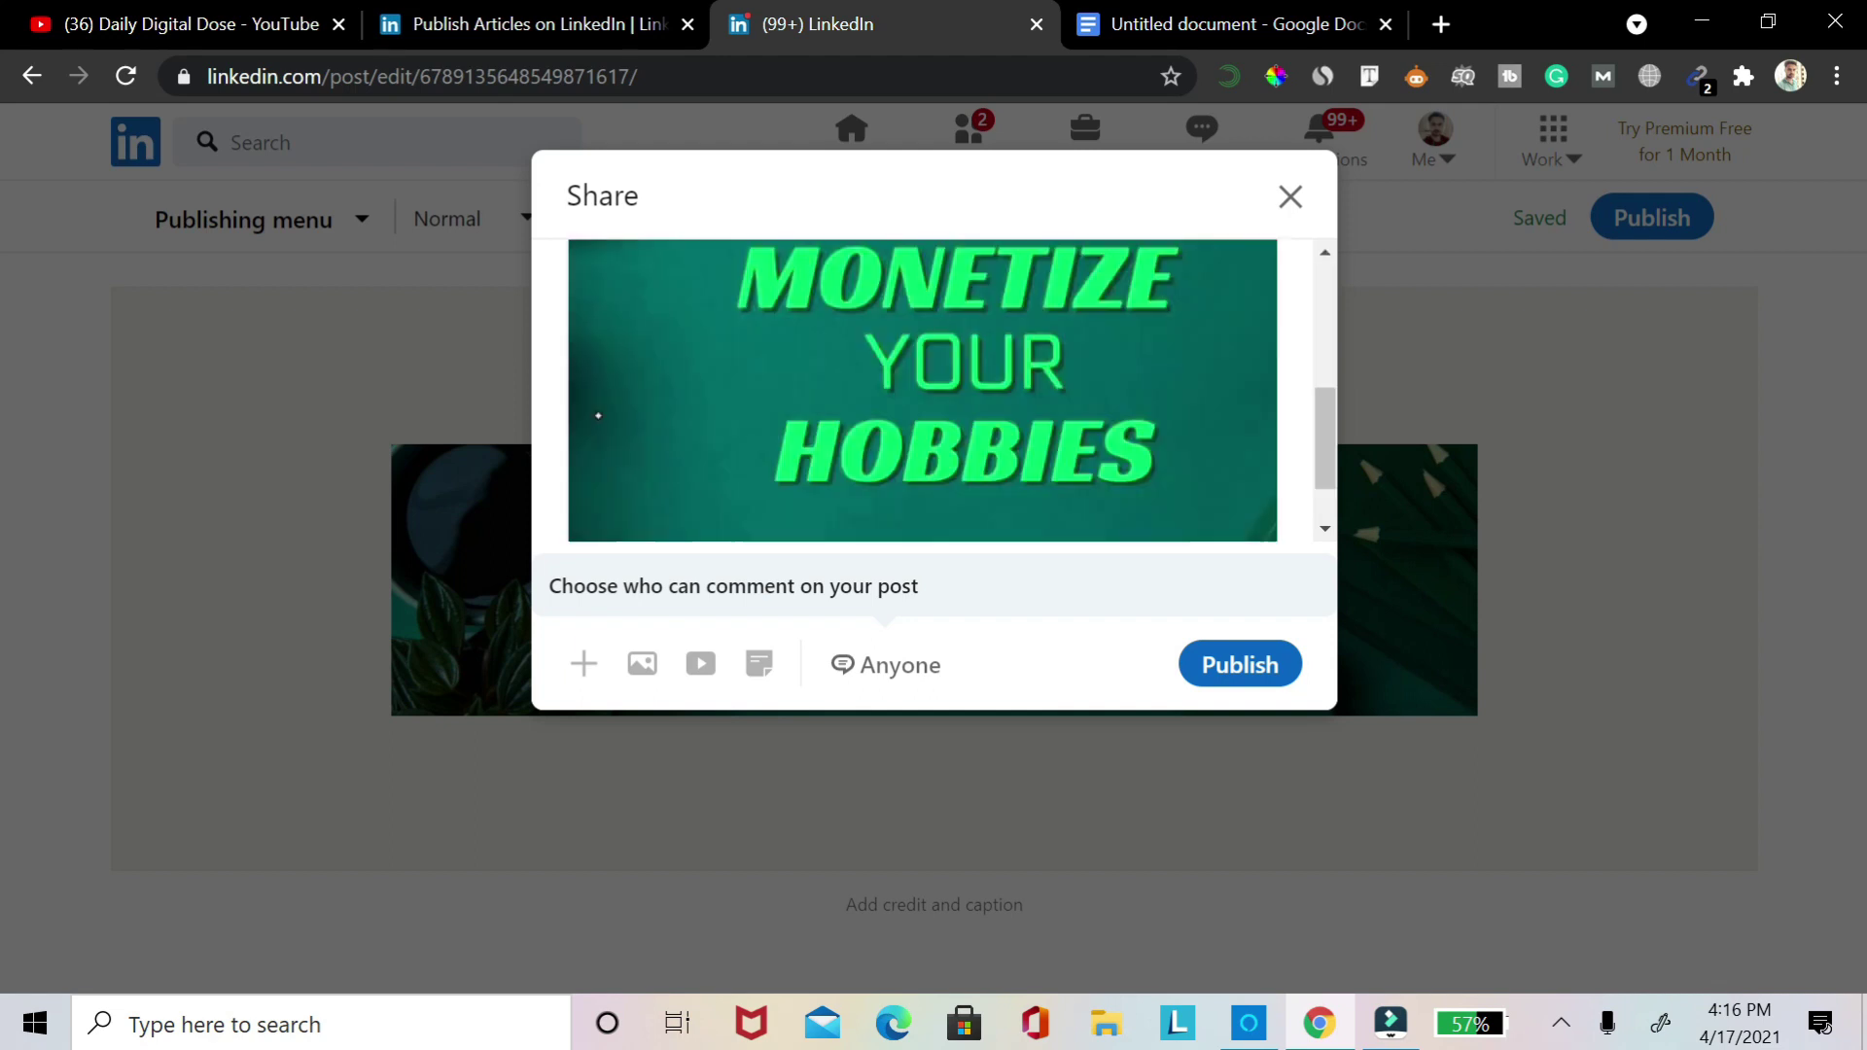
scroll(597, 416, down, 1)
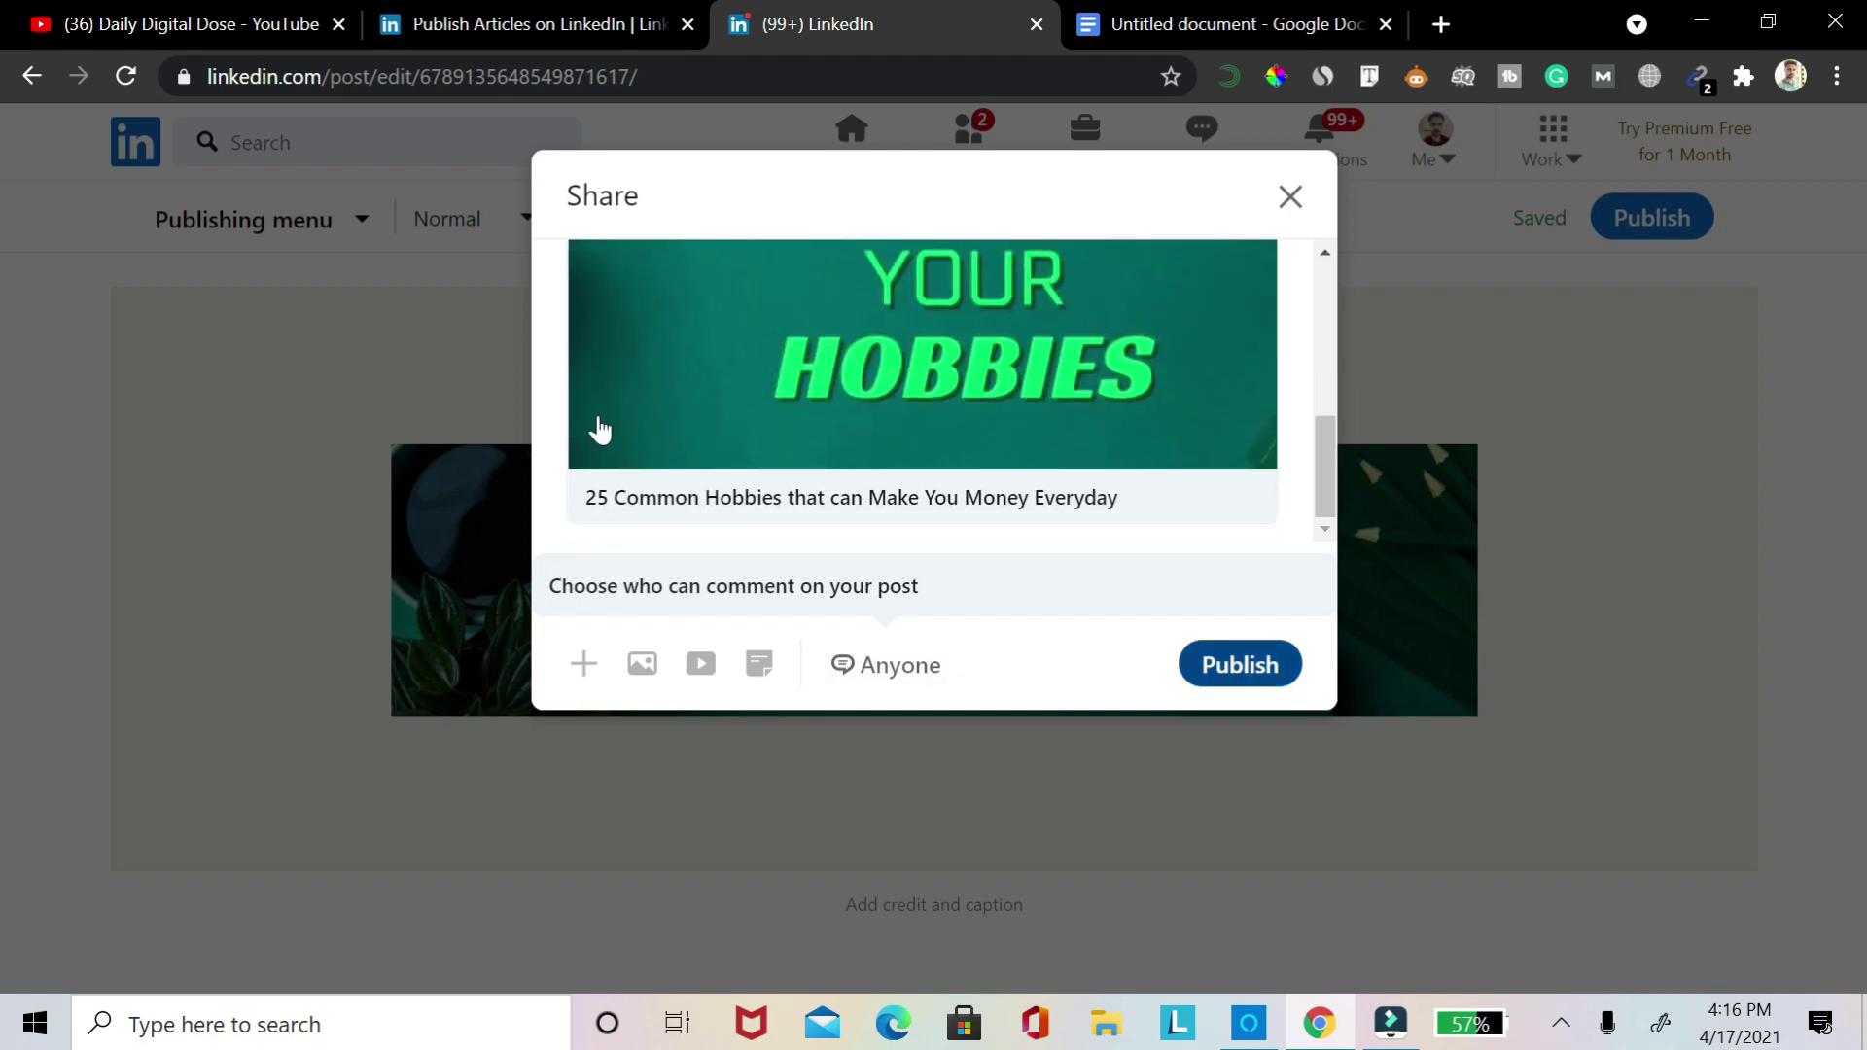
key(Return)
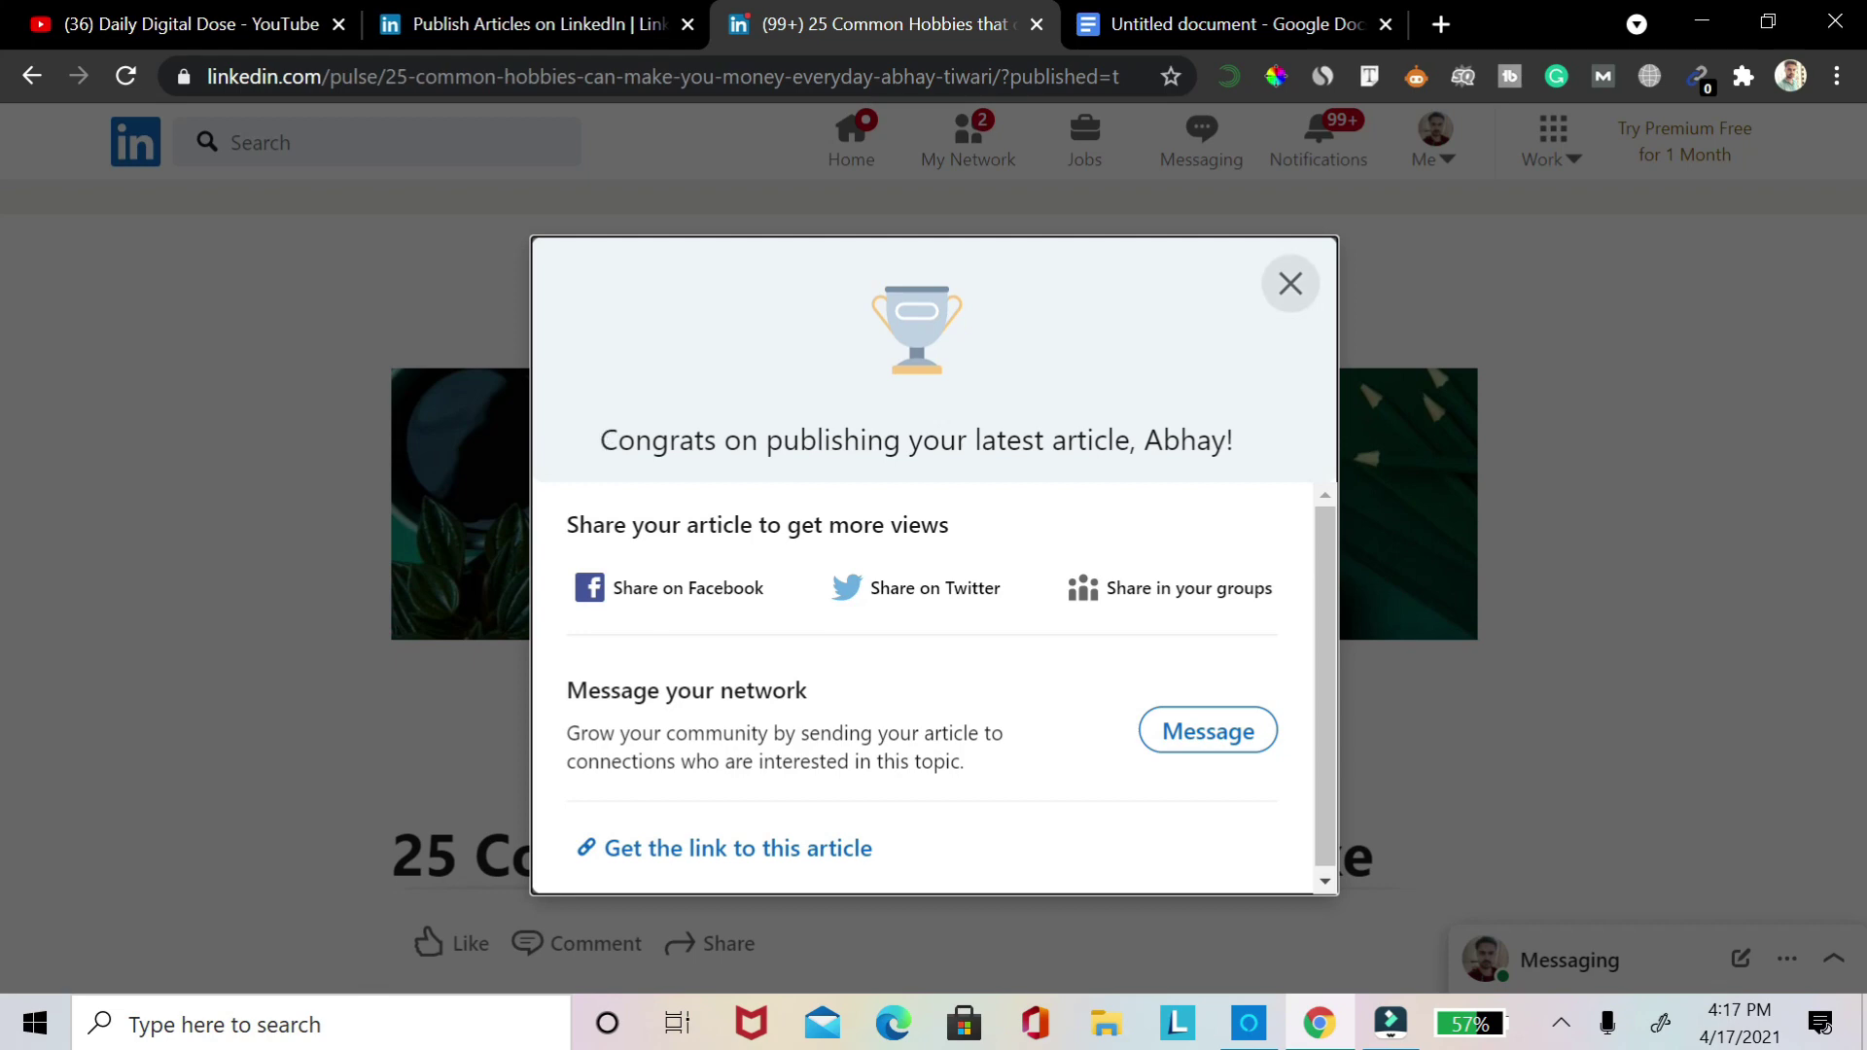
key(Escape)
Look through the published hobbies article, from the cover and headline past the Cooking image to the hobby sections and back up
scroll(596, 416, down, 10)
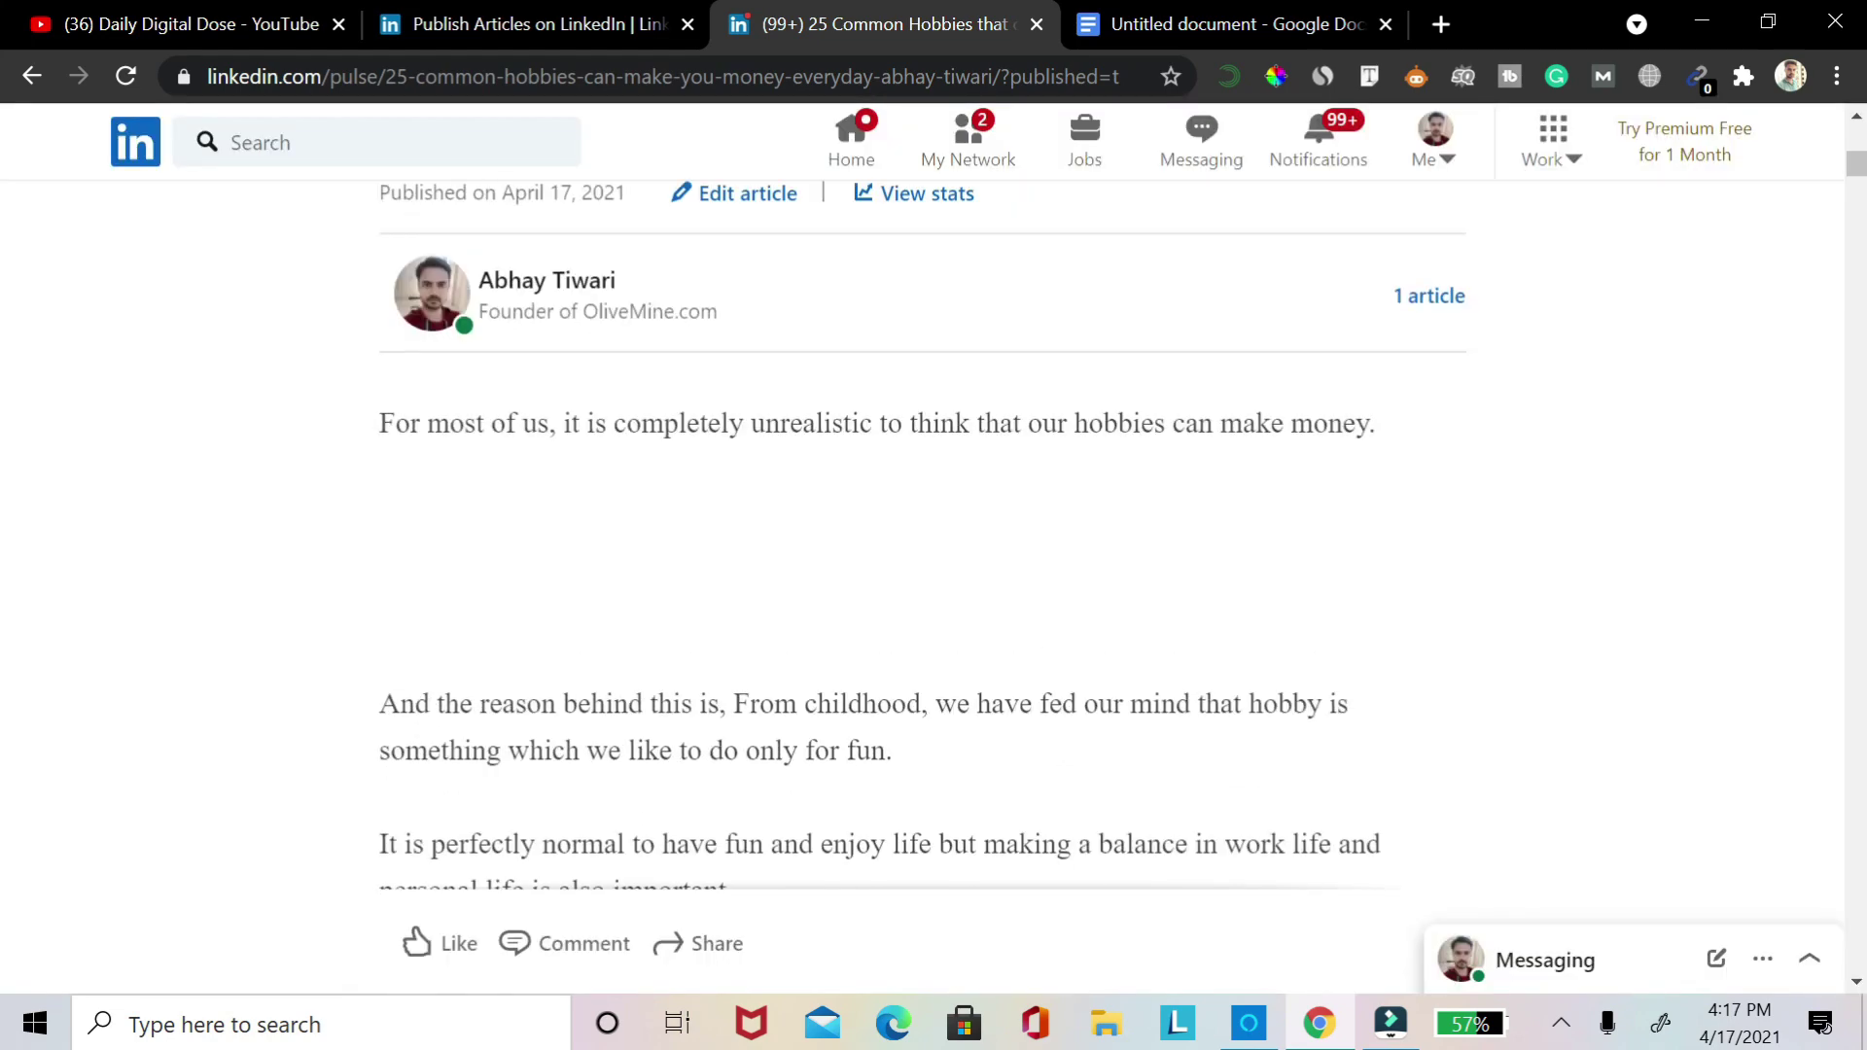
scroll(597, 415, up, 5)
scroll(598, 415, up, 3)
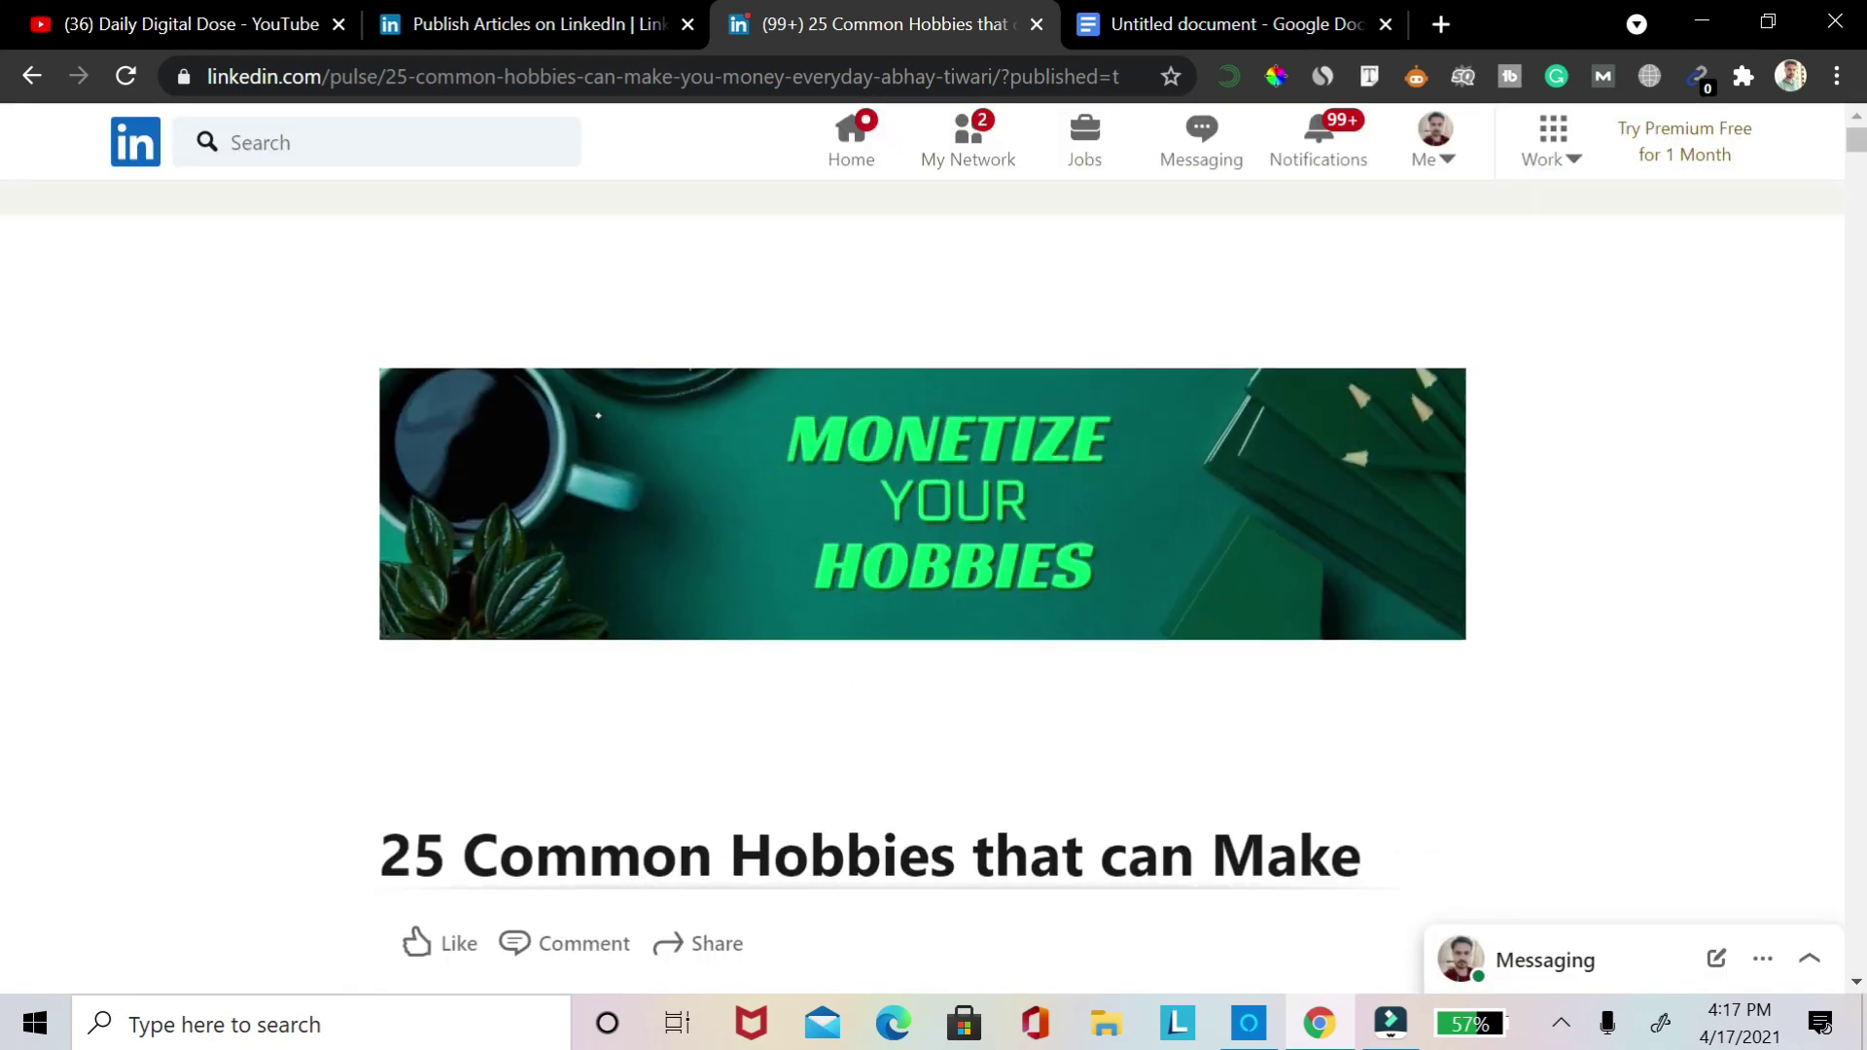
scroll(598, 415, down, 6)
scroll(598, 415, down, 15)
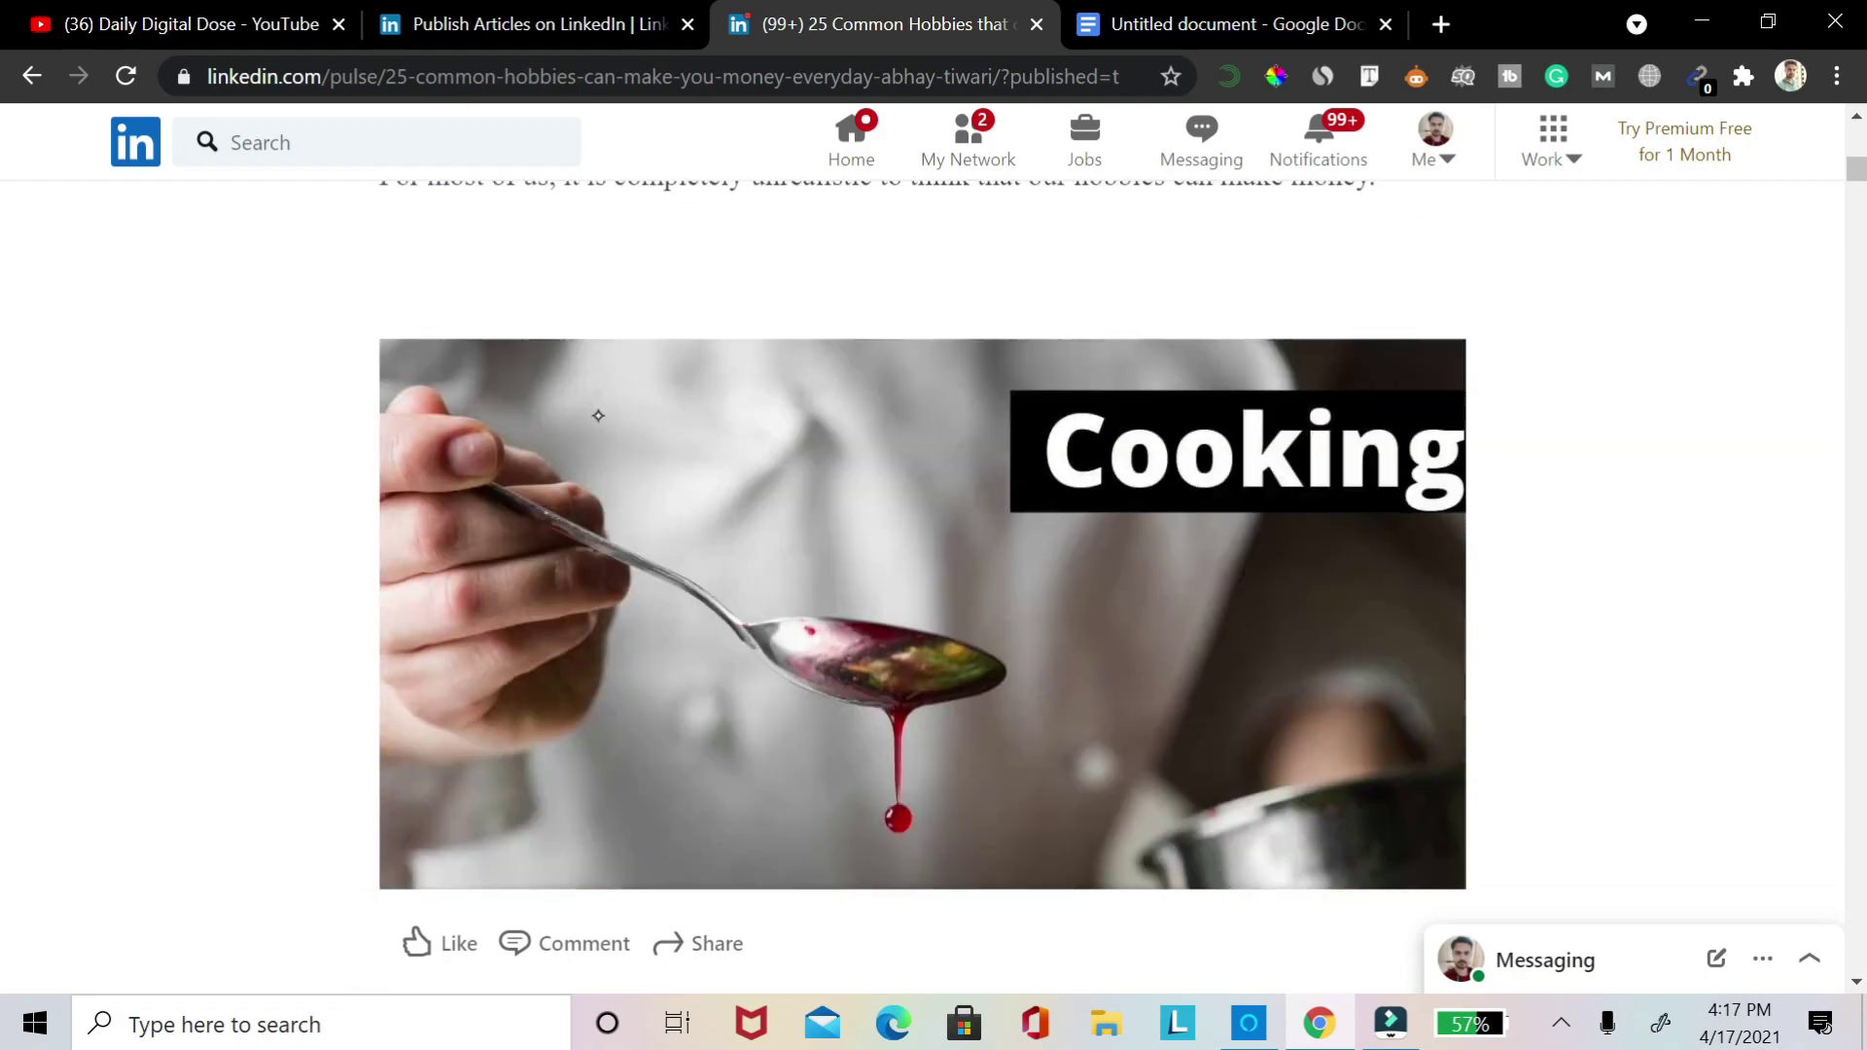
scroll(598, 415, down, 15)
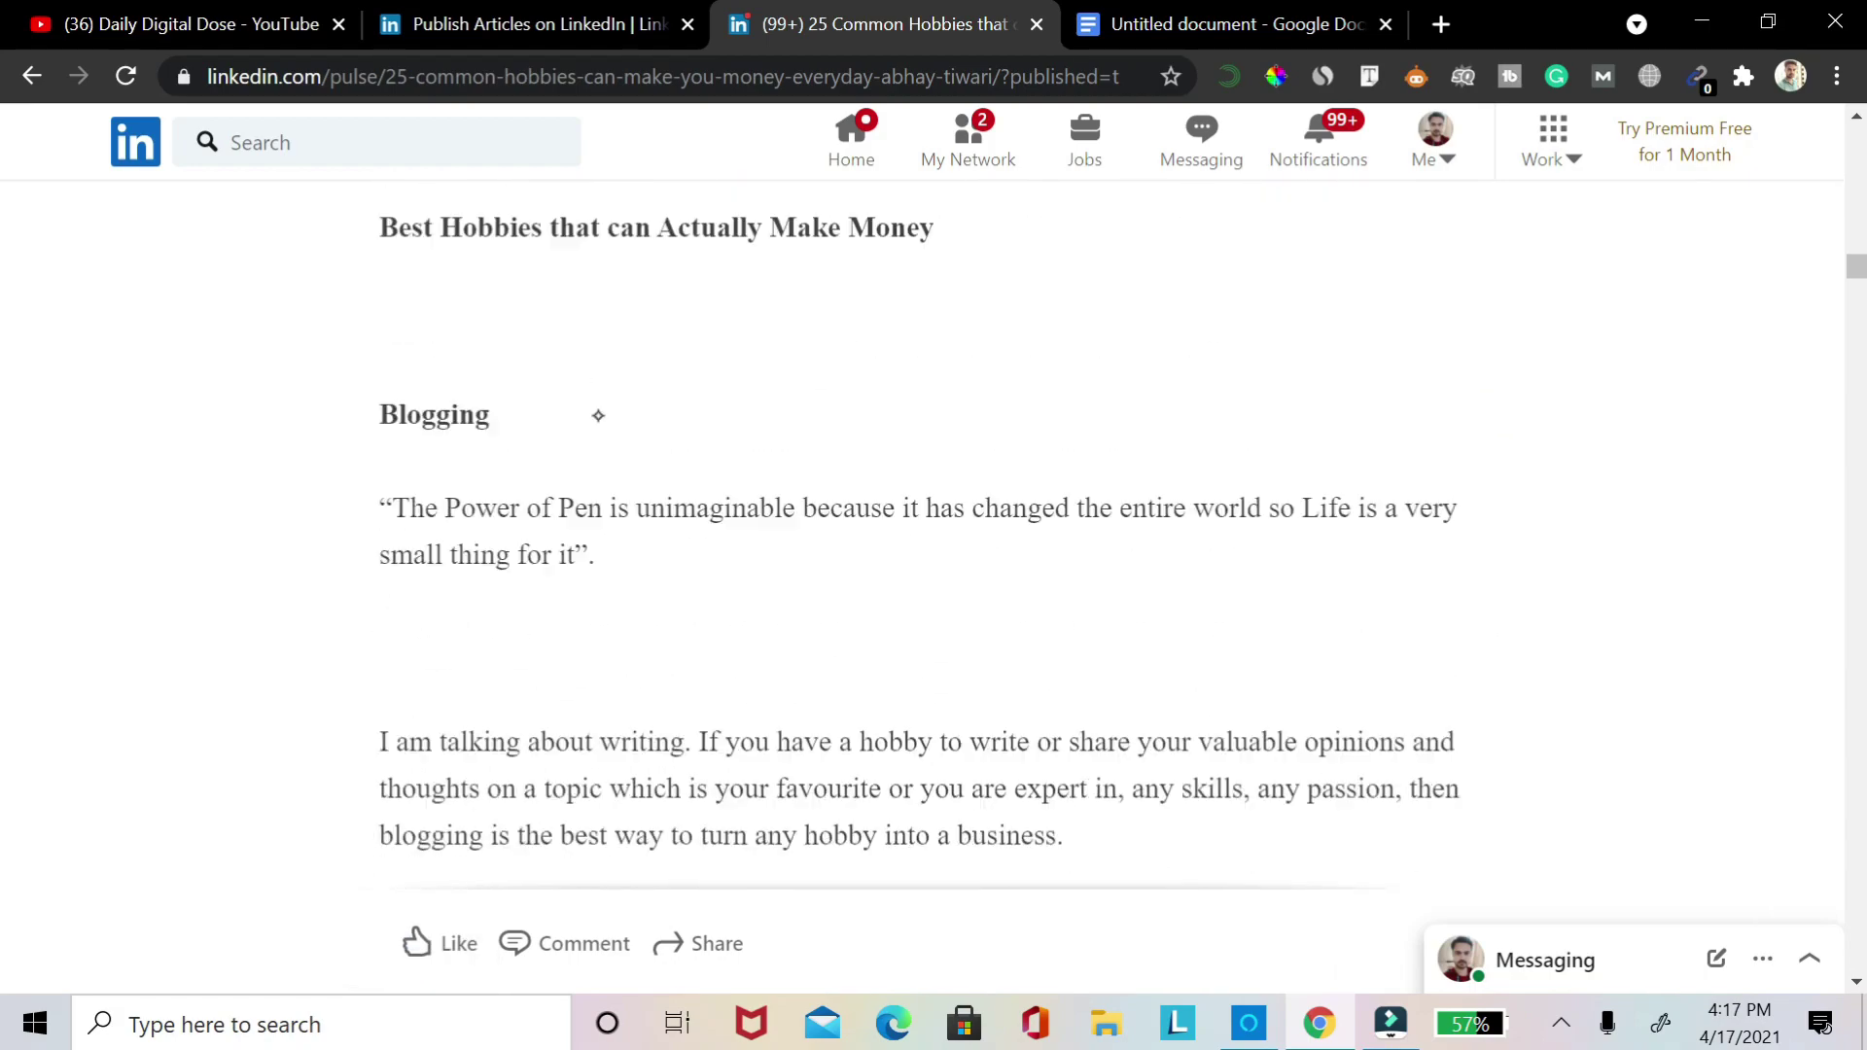
scroll(598, 415, down, 15)
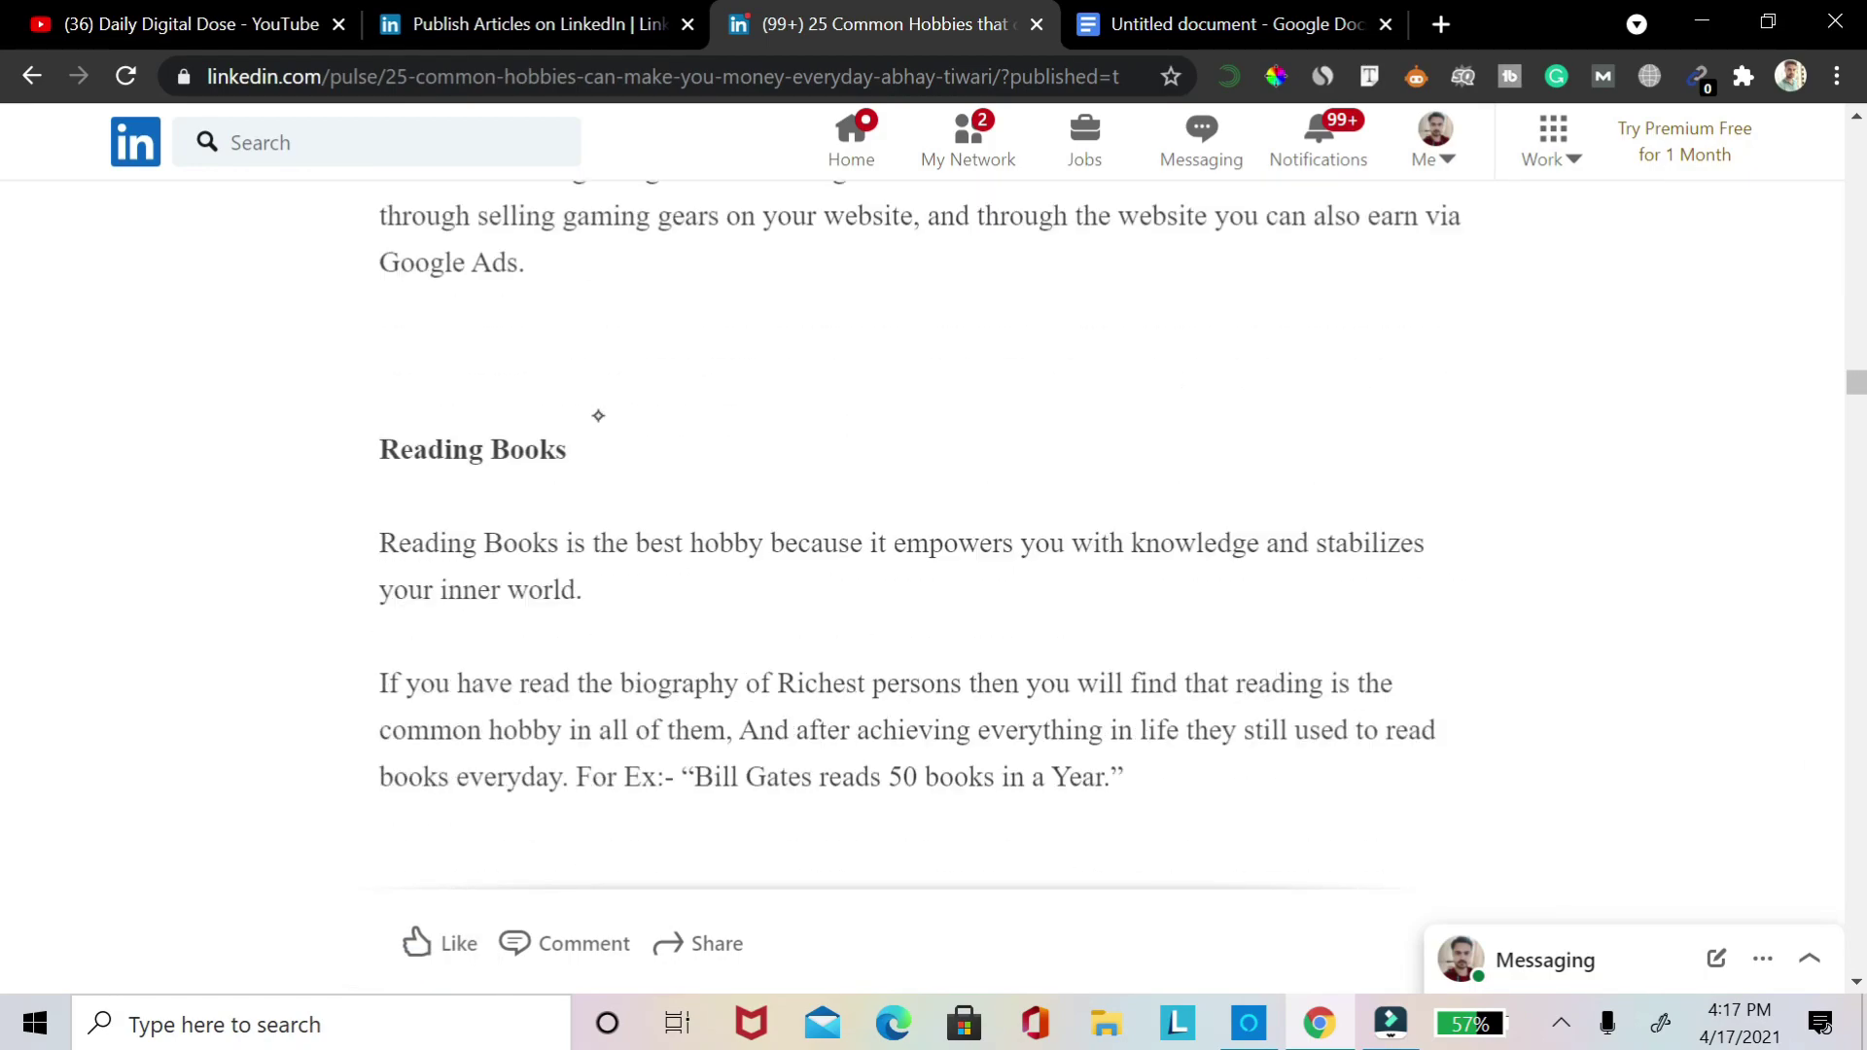
scroll(598, 415, down, 10)
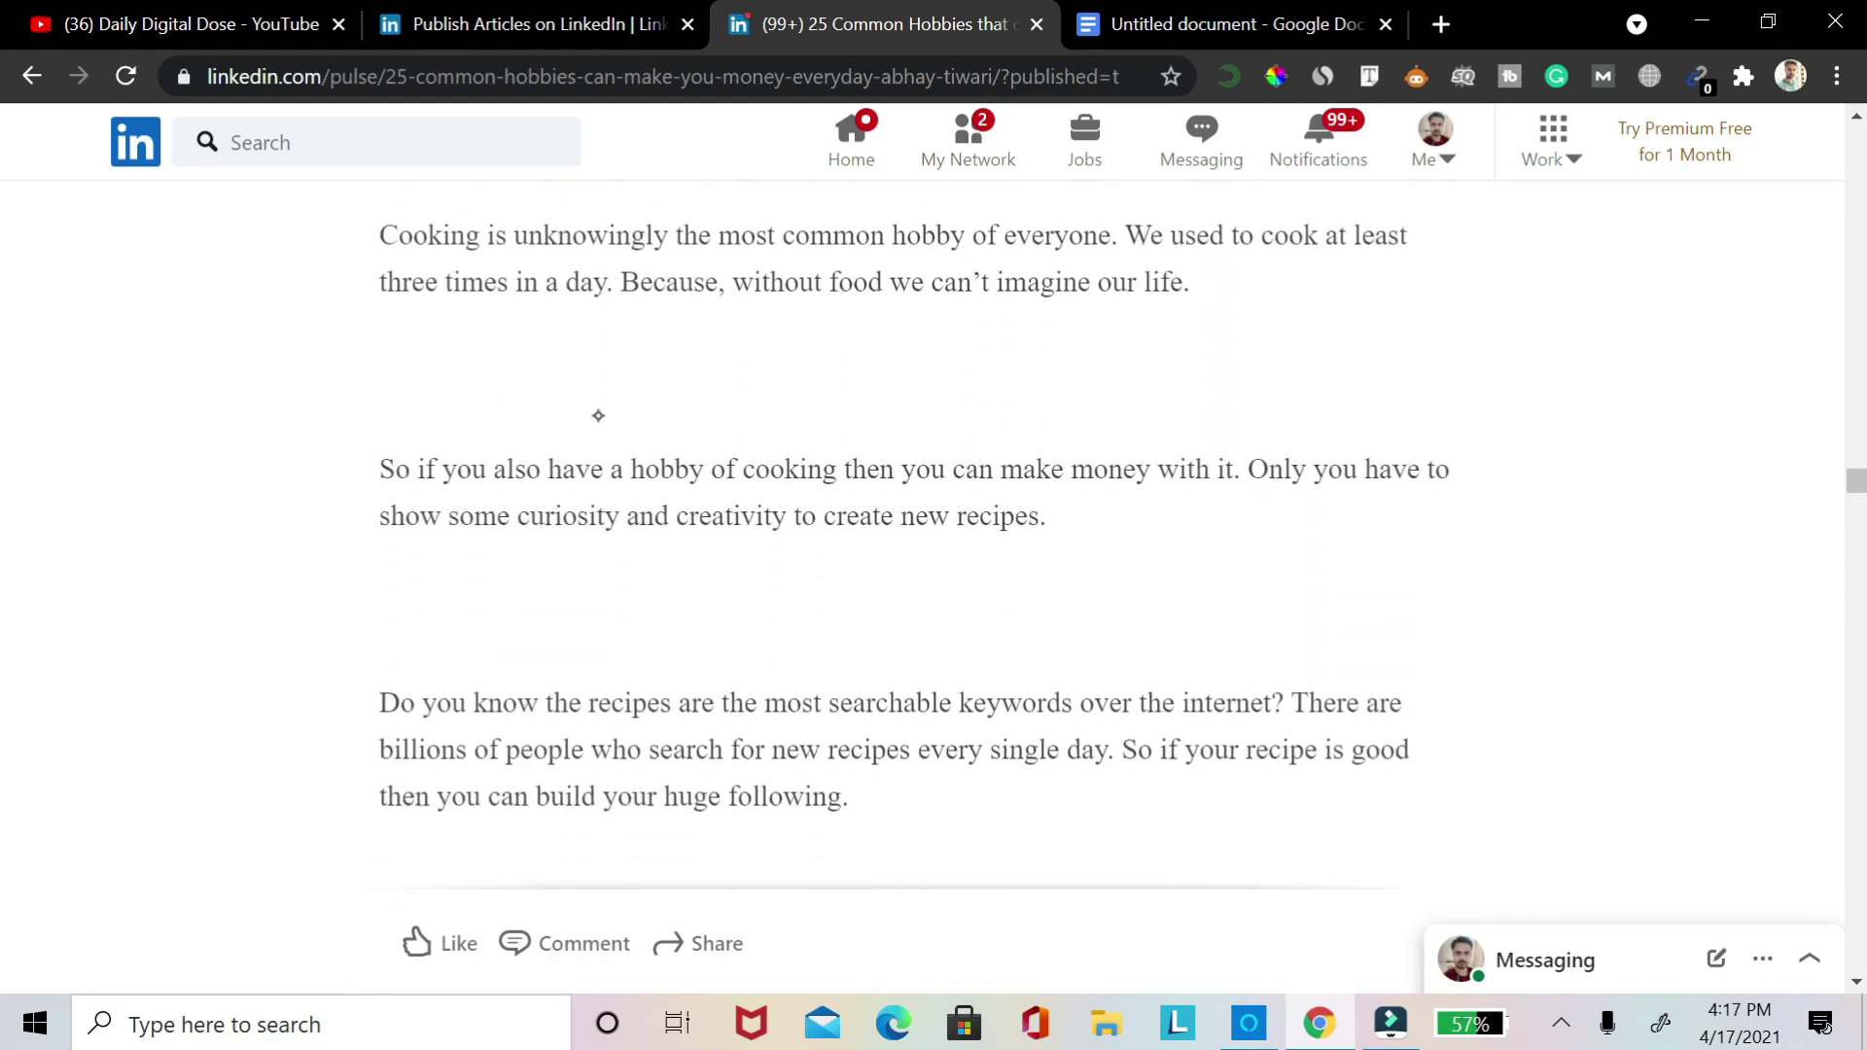
scroll(598, 415, down, 1)
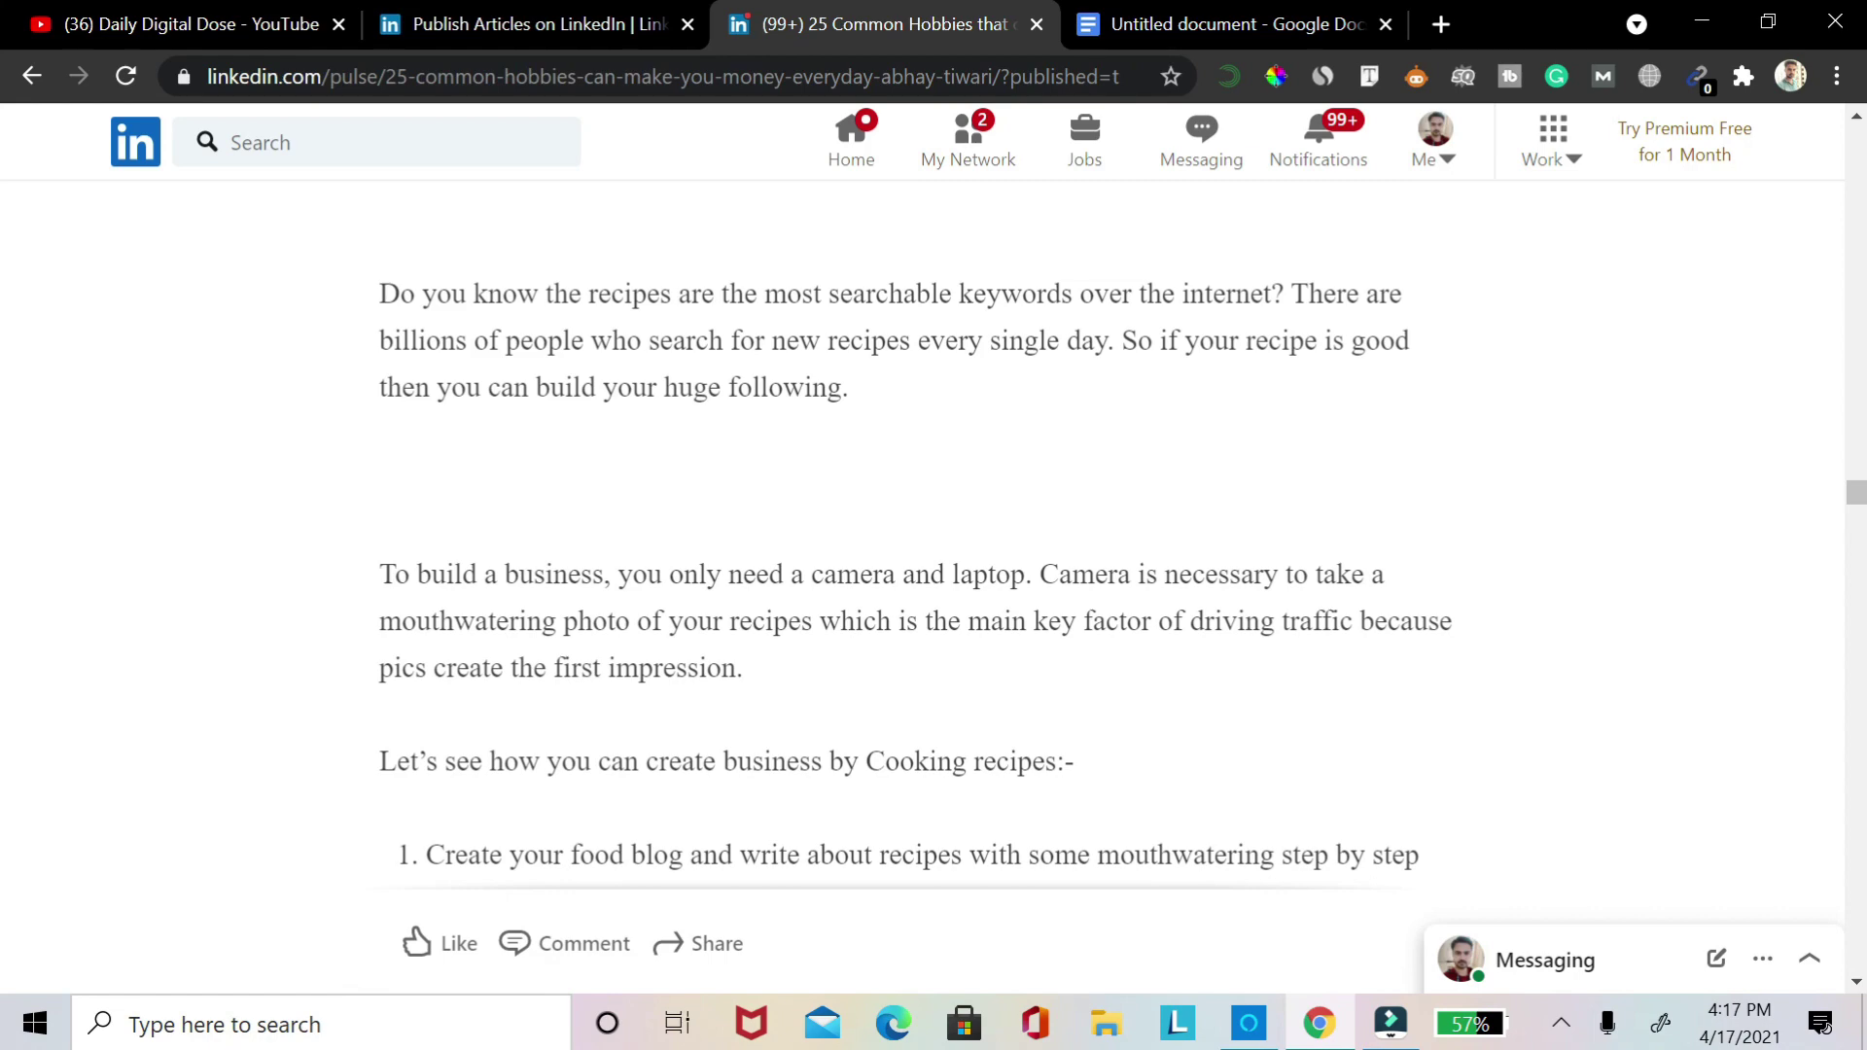
scroll(598, 415, down, 5)
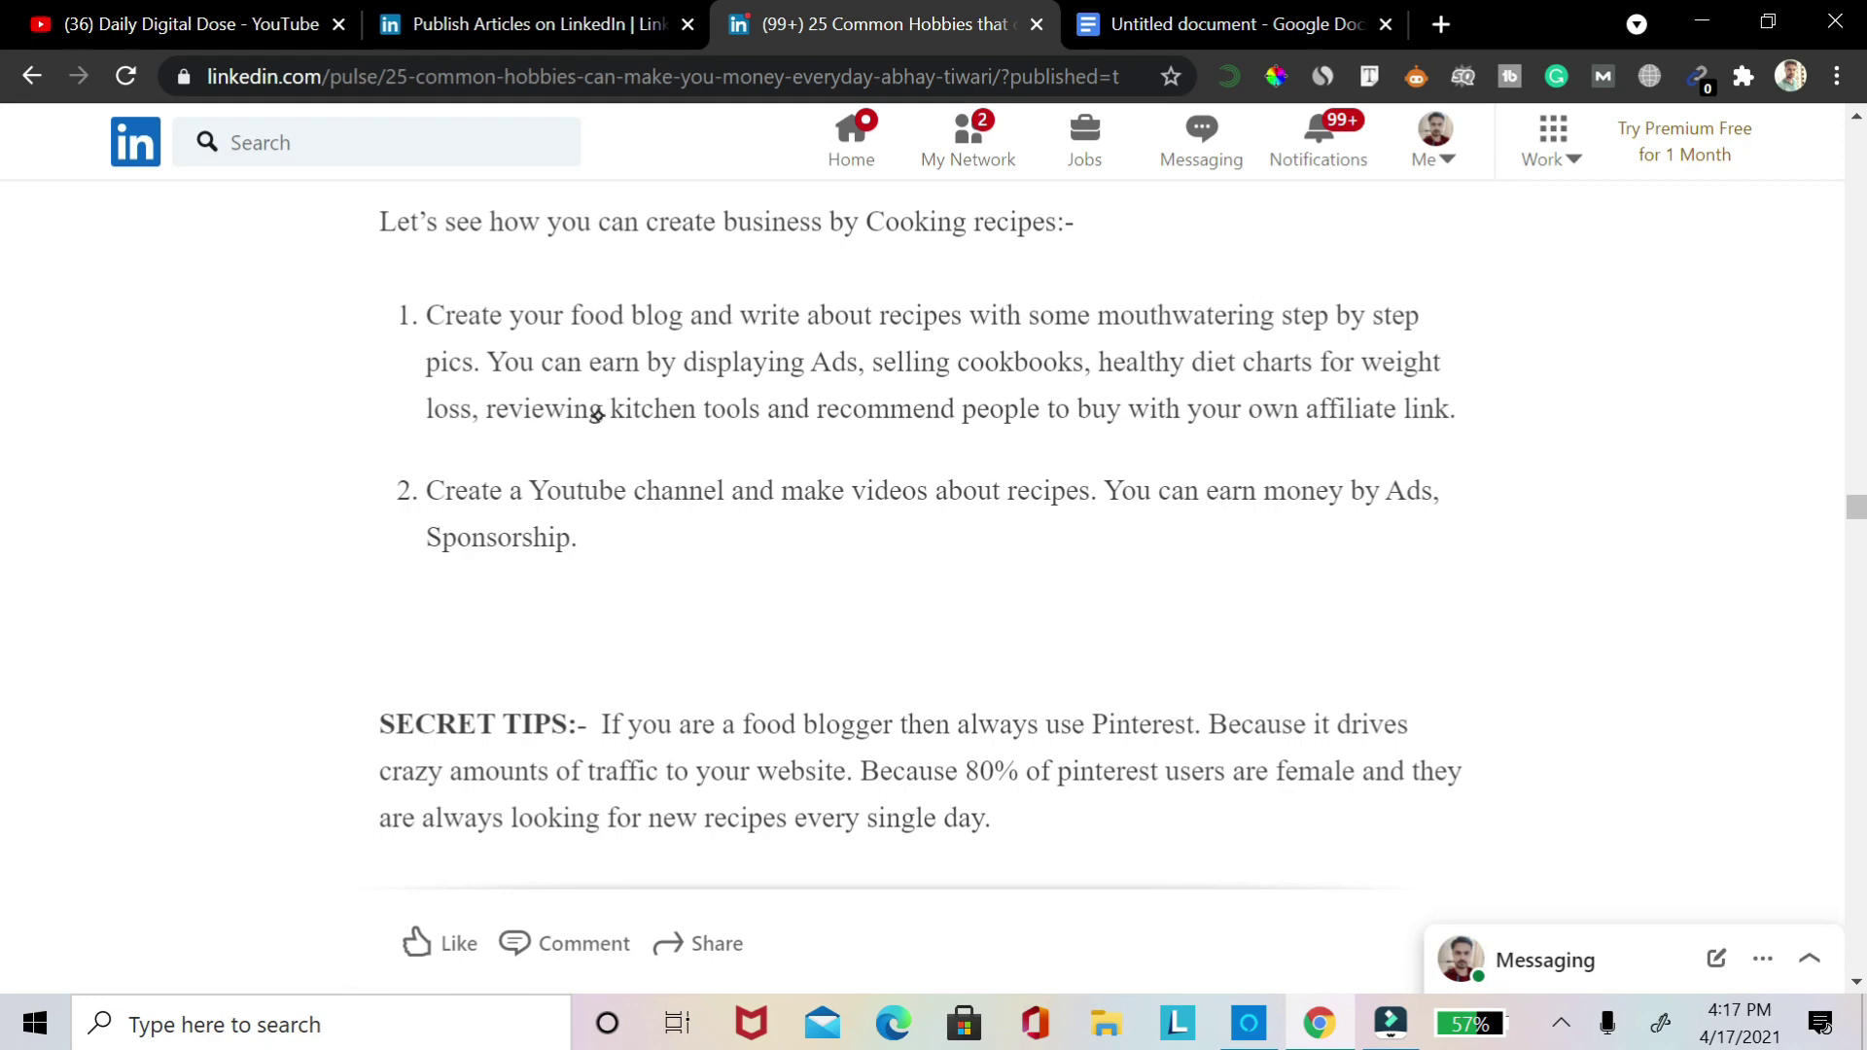
scroll(598, 415, down, 20)
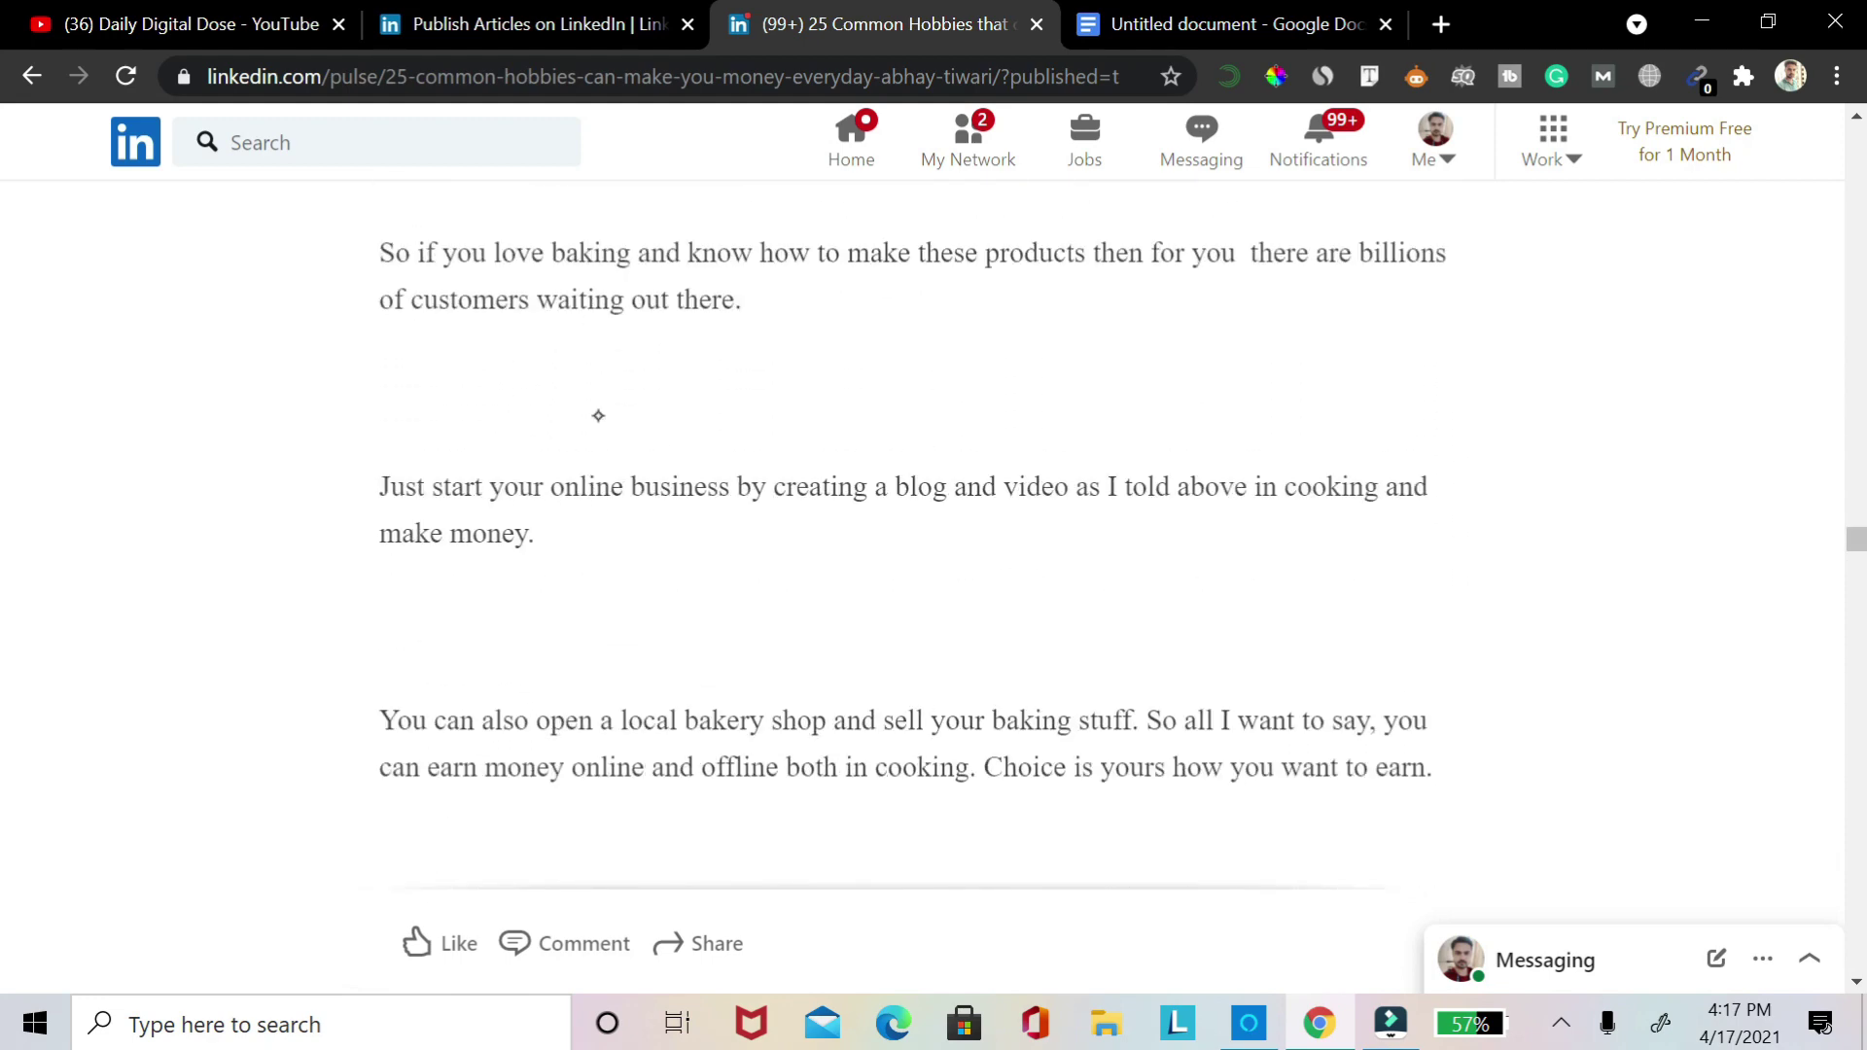
scroll(598, 416, up, 20)
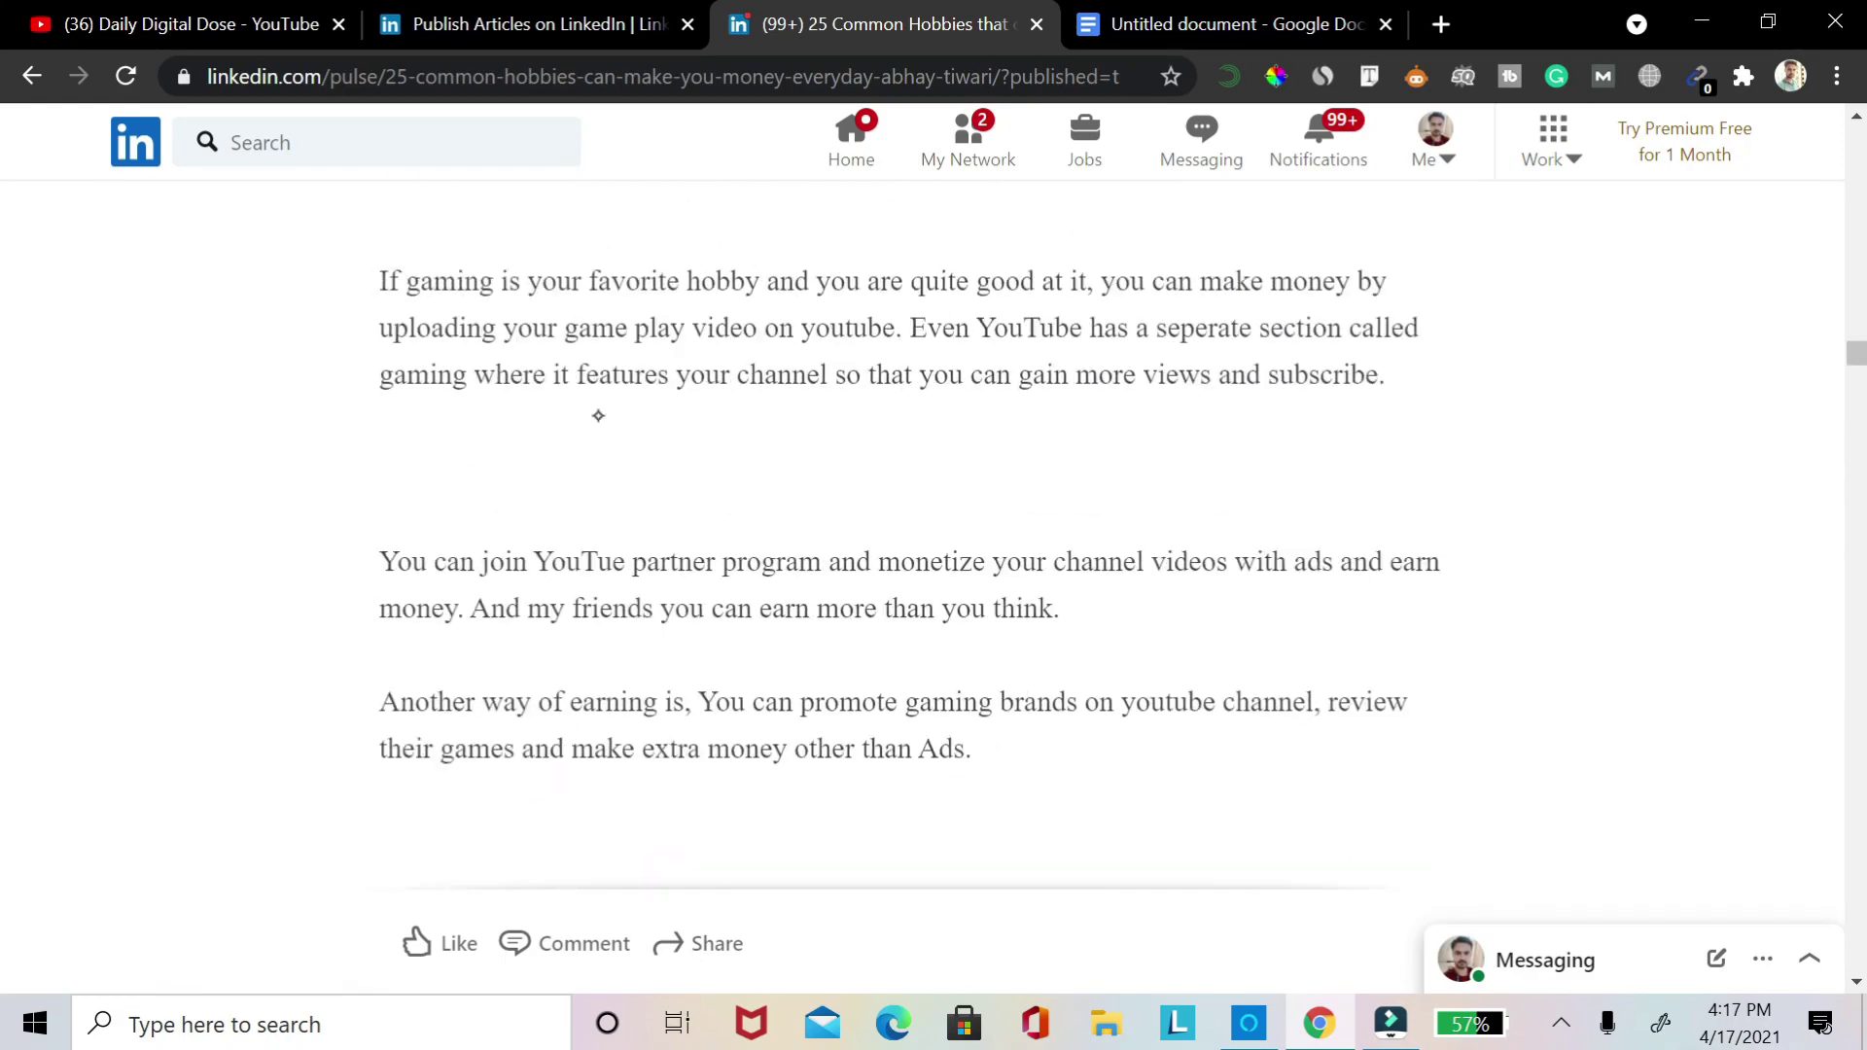
scroll(598, 415, up, 20)
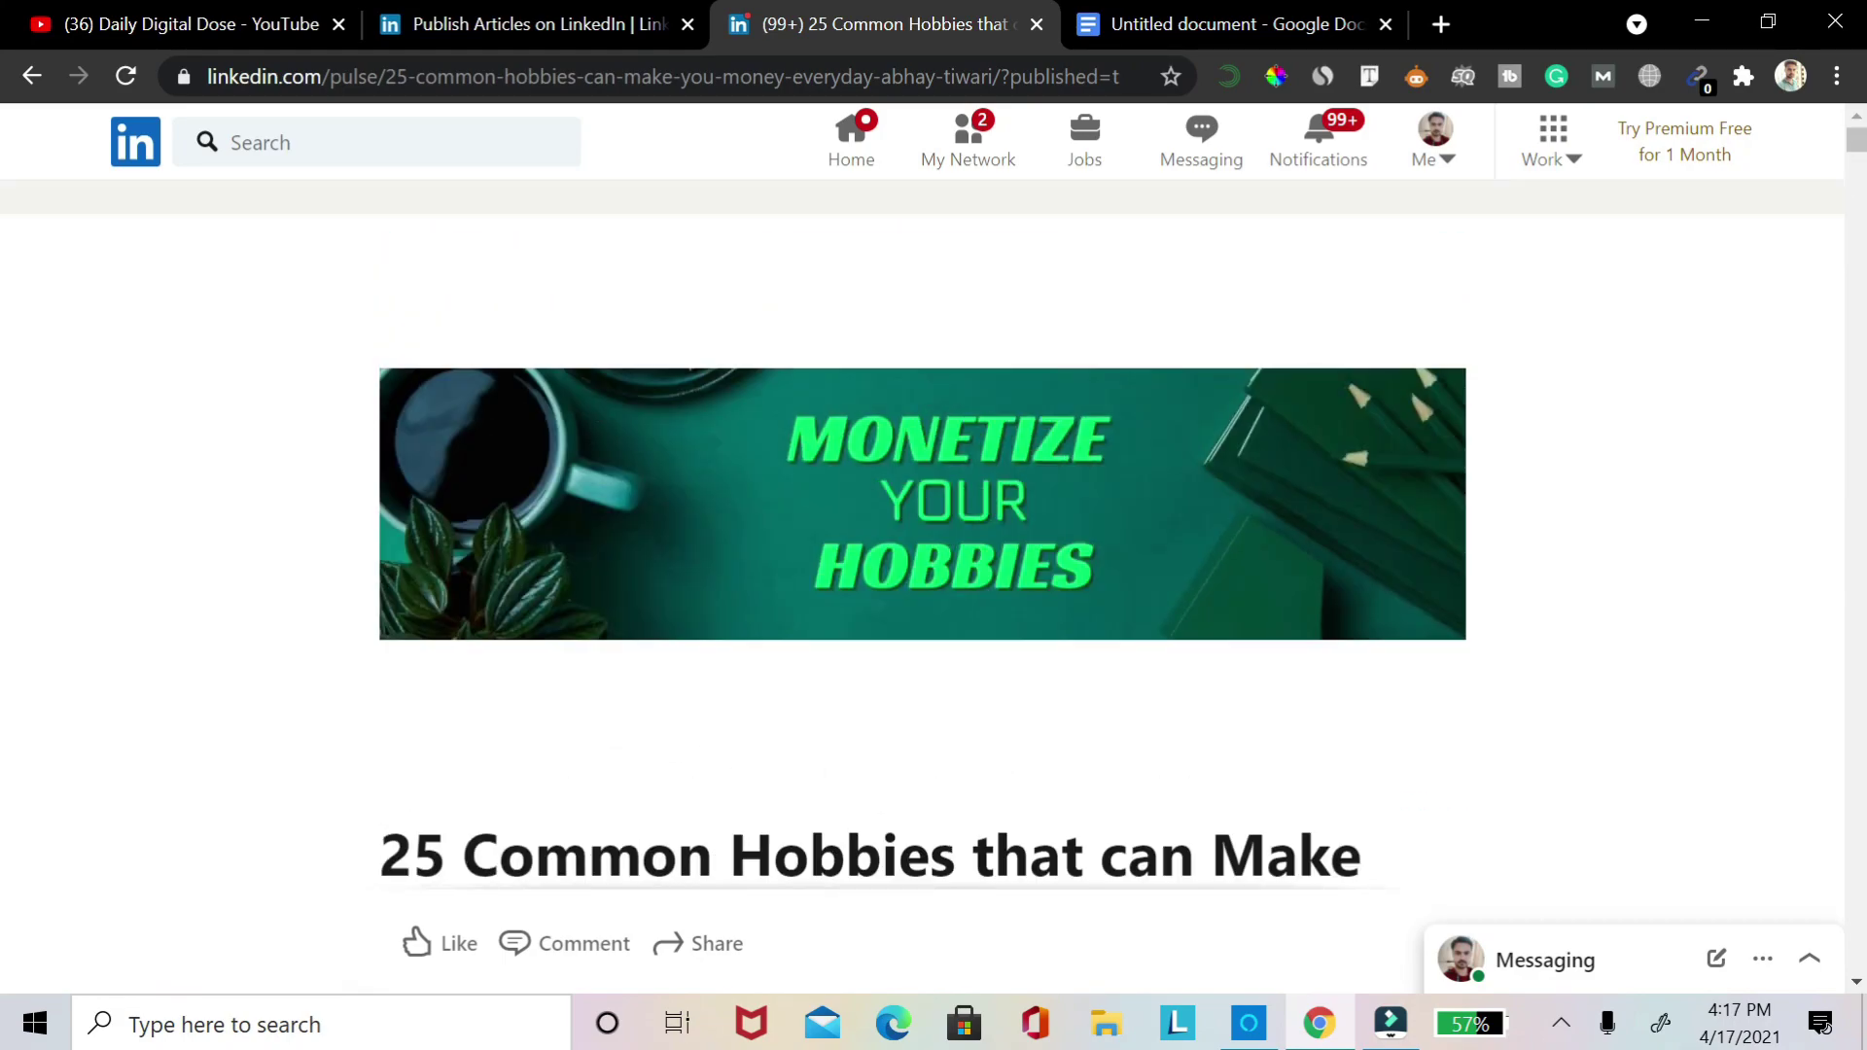
scroll(598, 415, down, 6)
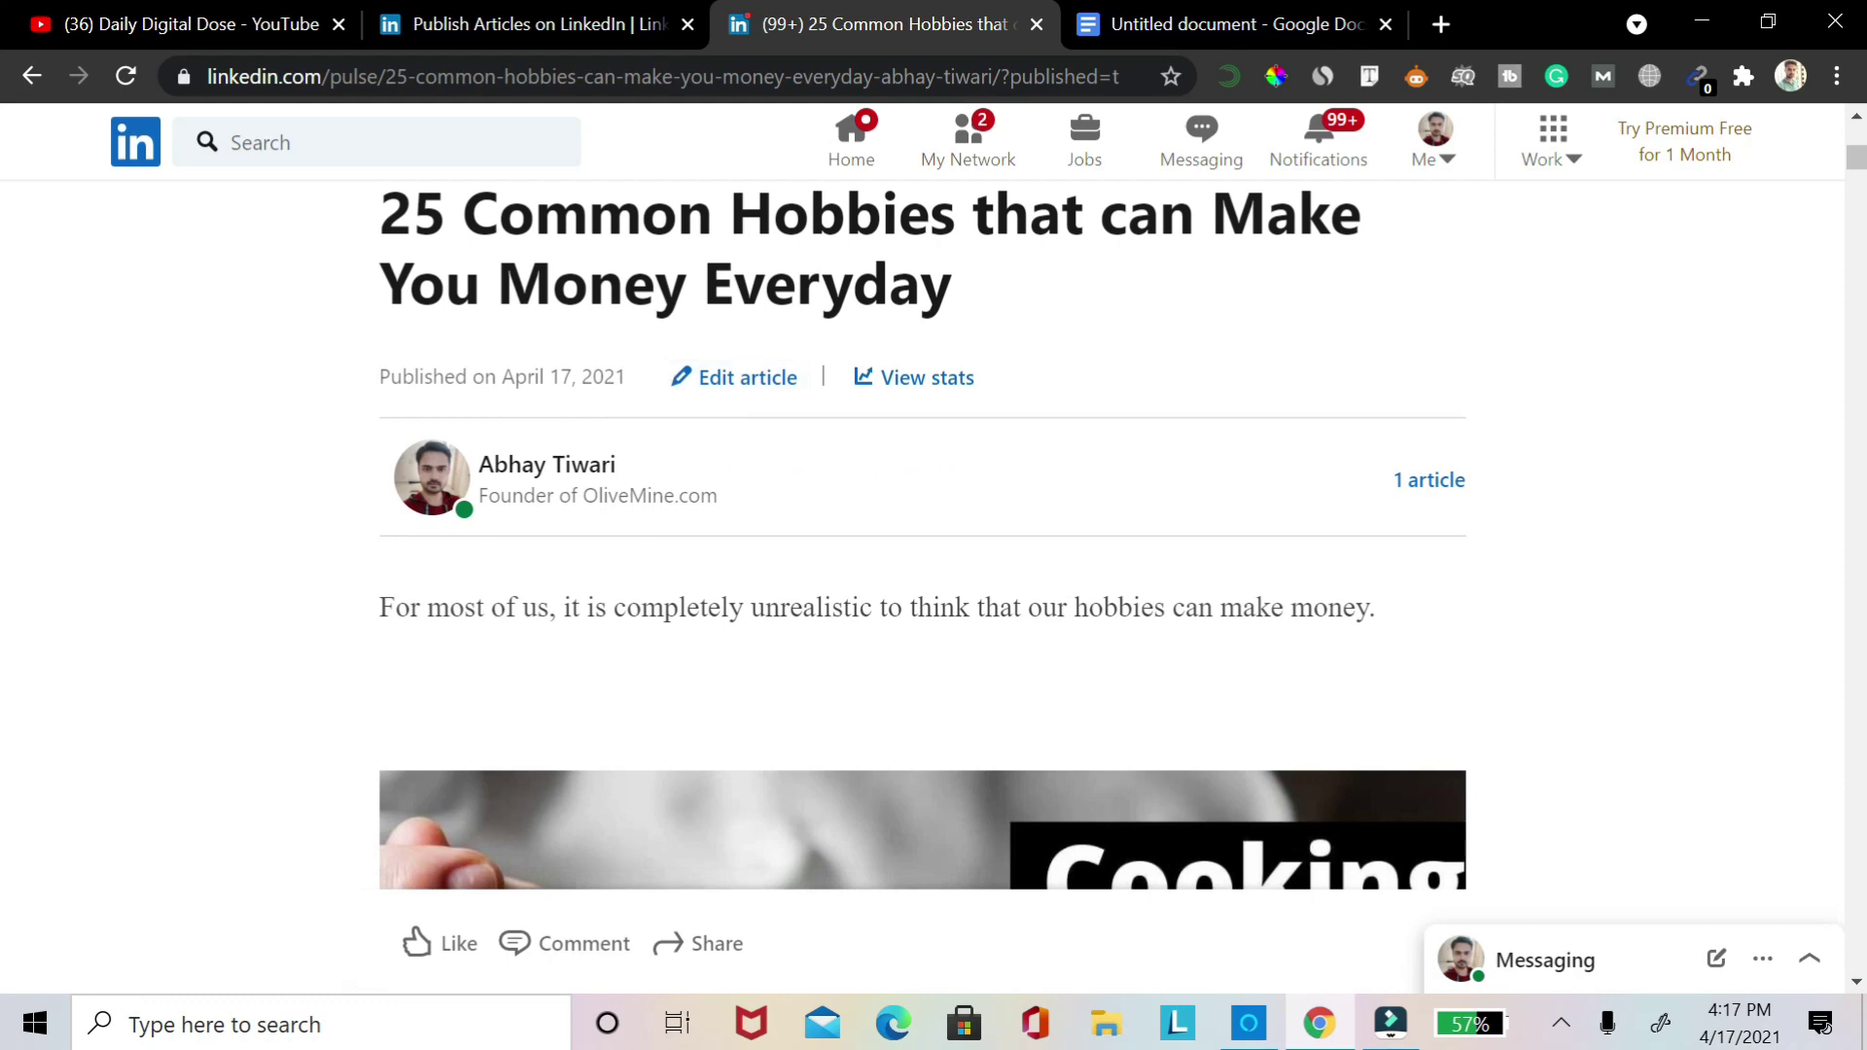
scroll(598, 415, down, 5)
scroll(598, 415, up, 5)
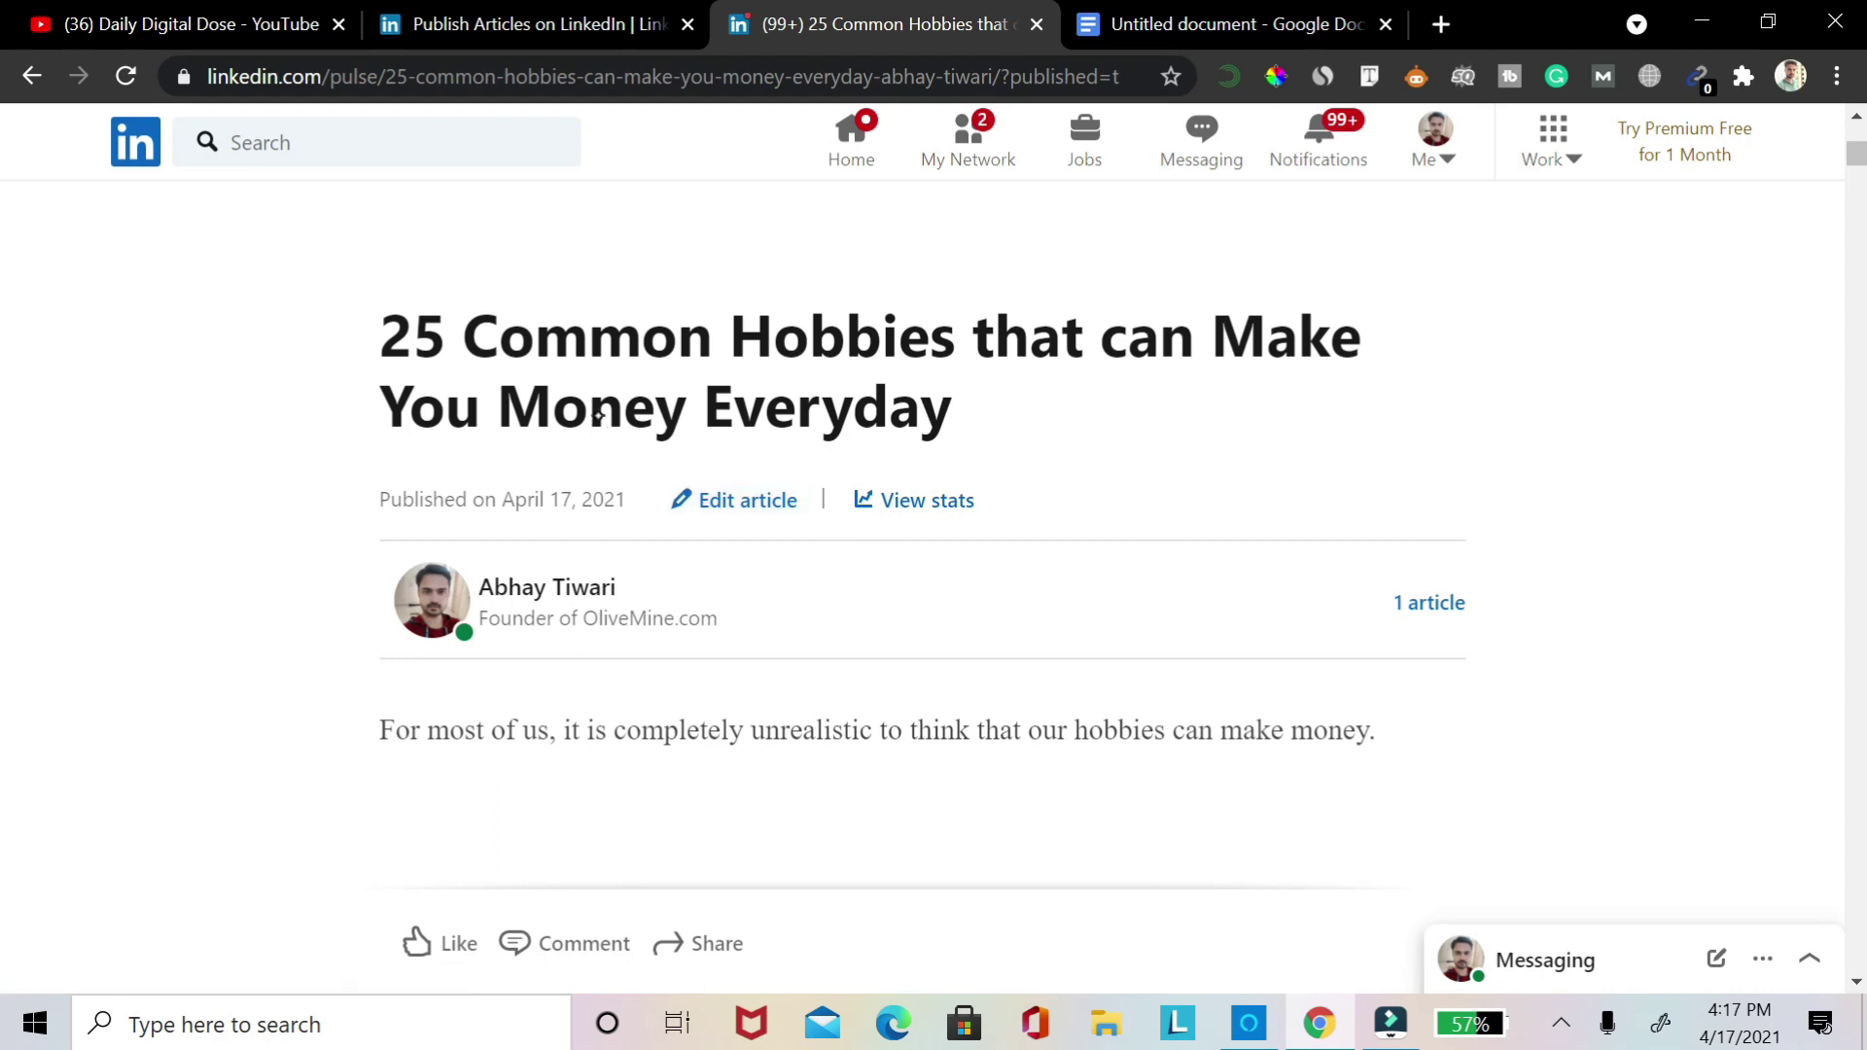
Go to the LinkedIn home feed and look through its posts
key(Tab)
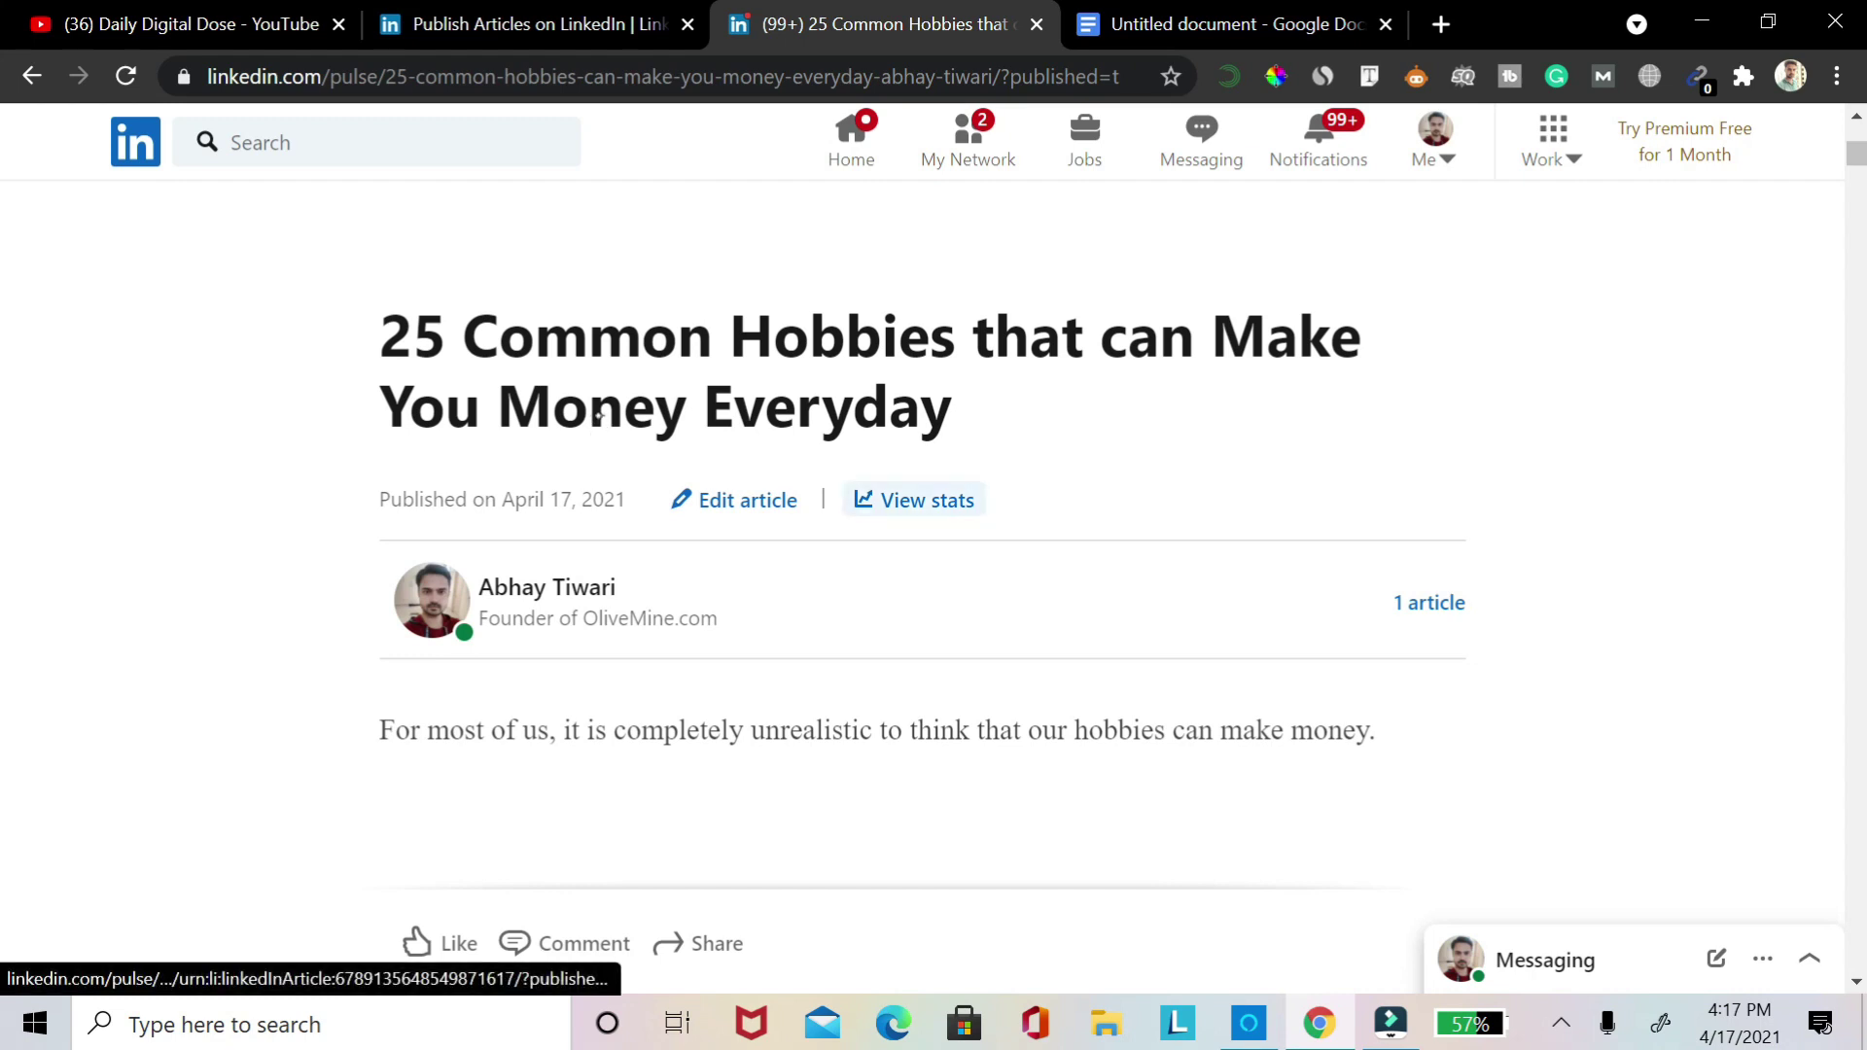
key(Tab)
key(Tab)
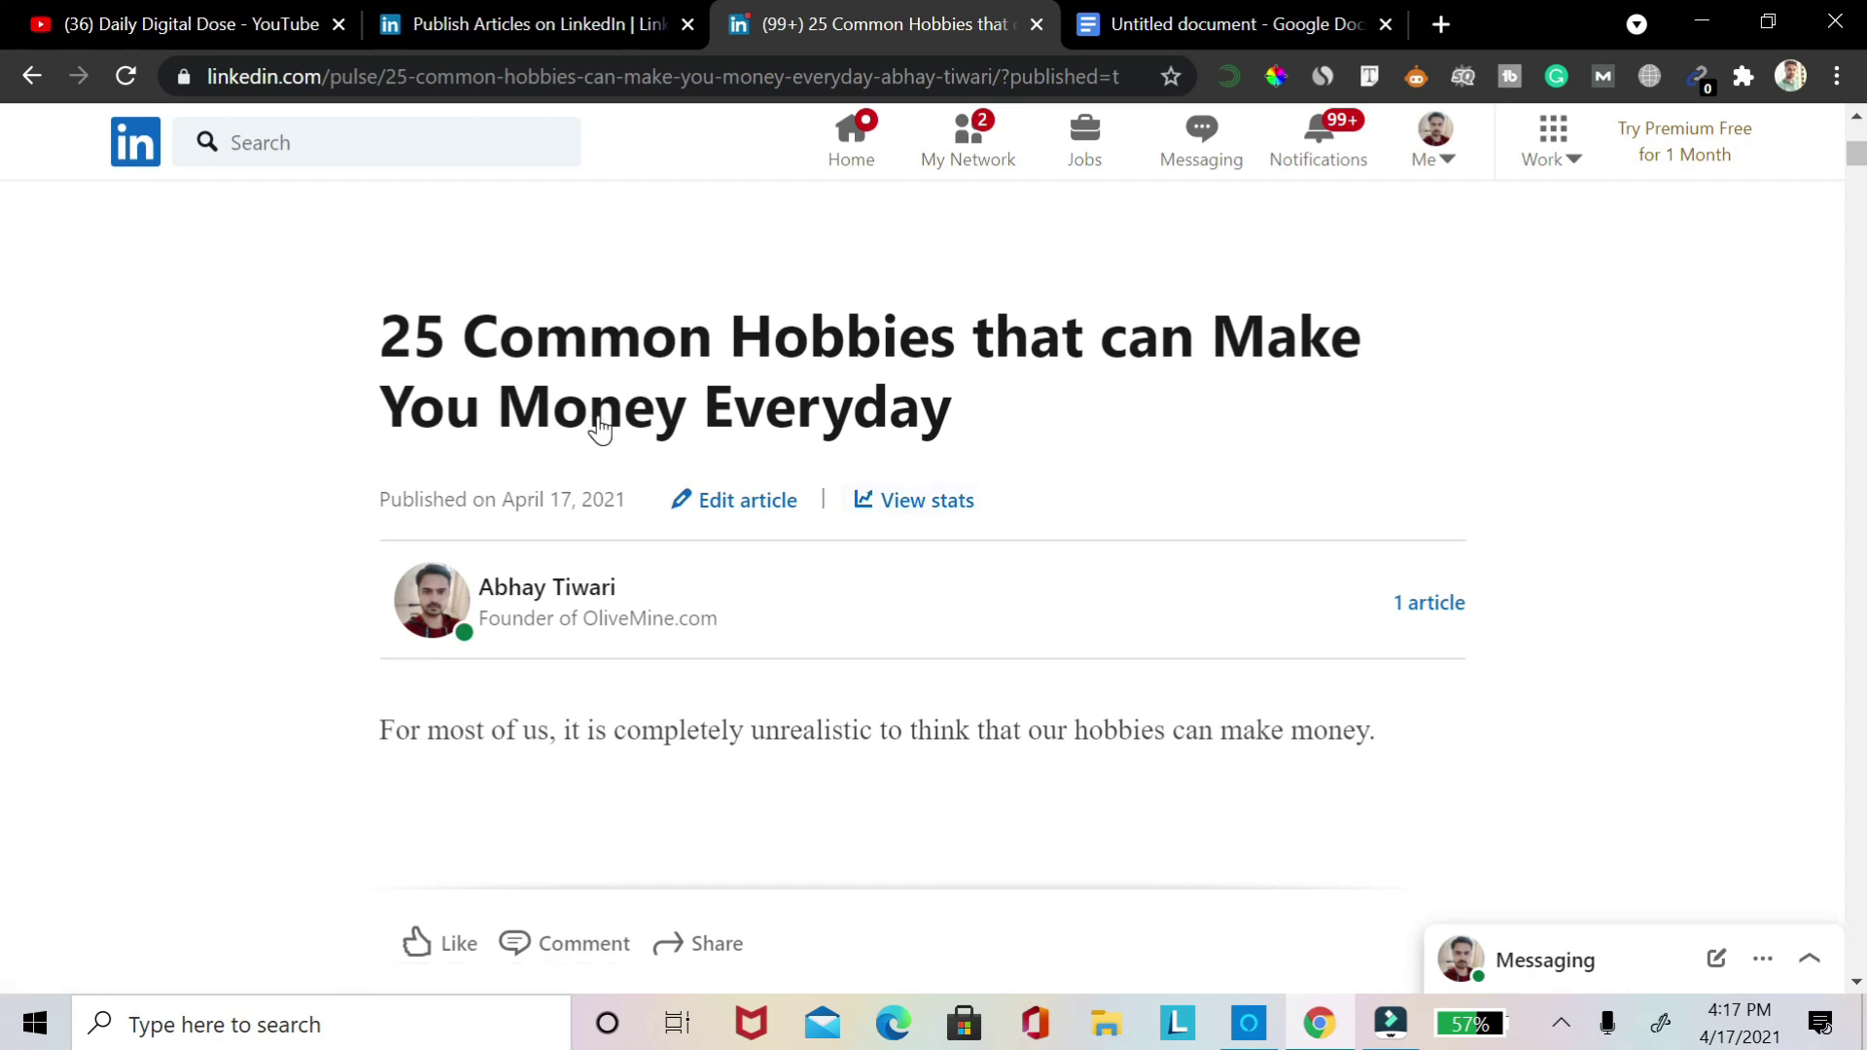
key(Return)
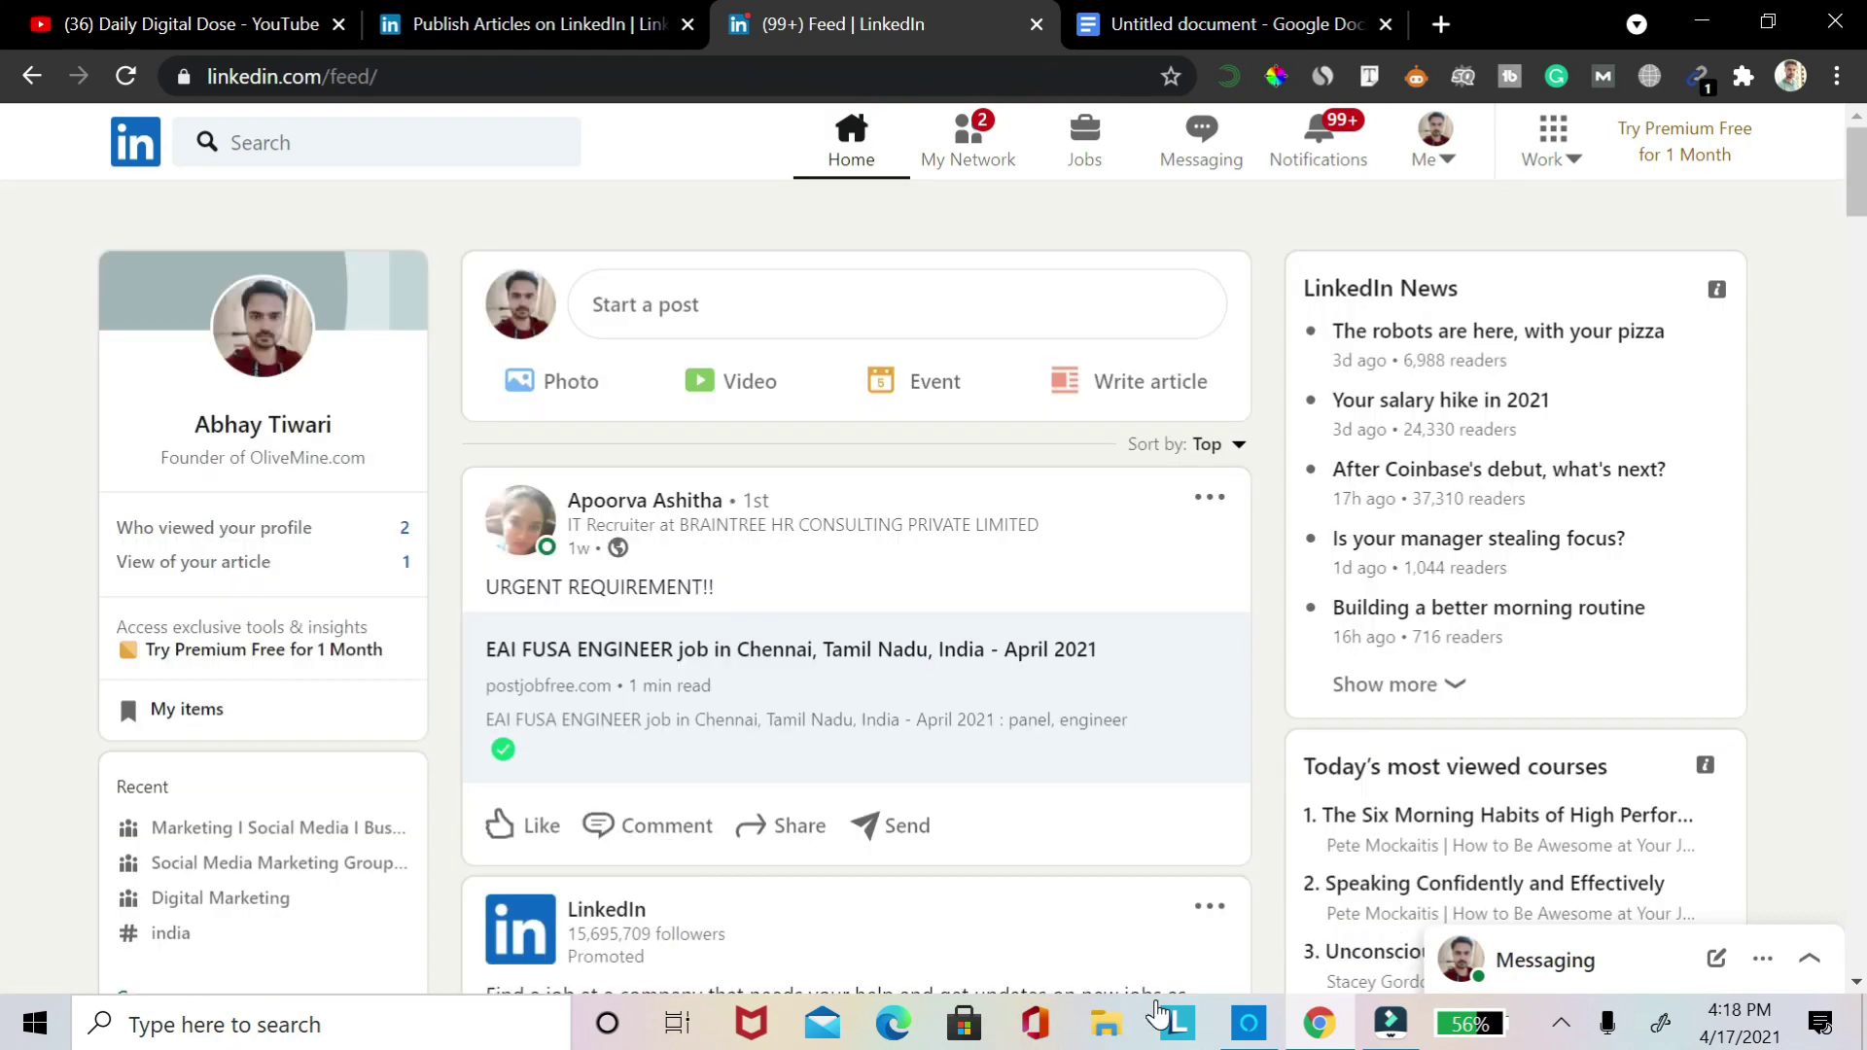
key(Down)
key(Down)
key(Down)
key(Down)
key(Down)
key(Down)
key(Down)
key(Down)
key(Down)
key(Down)
key(Down)
key(Down)
key(Down)
key(Down)
key(Down)
key(Down)
key(Down)
key(Down)
key(Down)
key(Down)
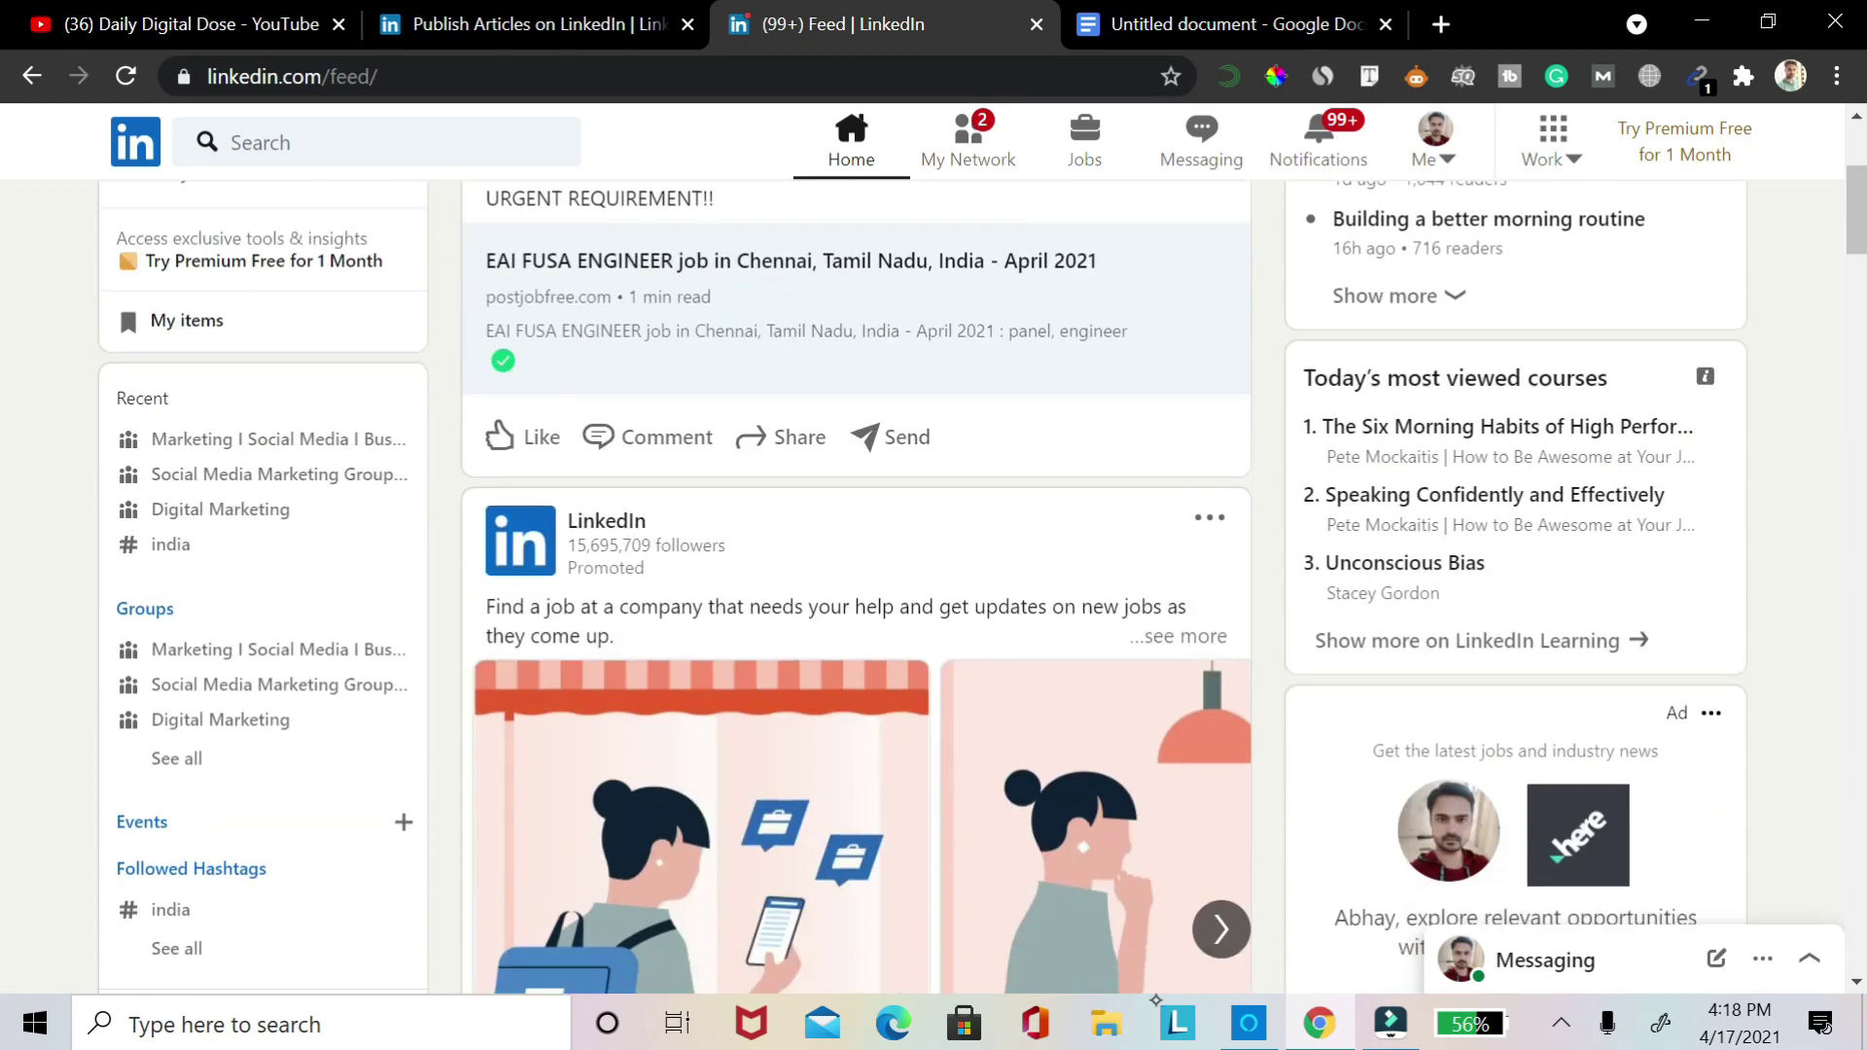
key(Down)
key(Down)
key(Down)
key(Down)
key(Down)
key(Down)
key(Down)
key(Down)
key(Down)
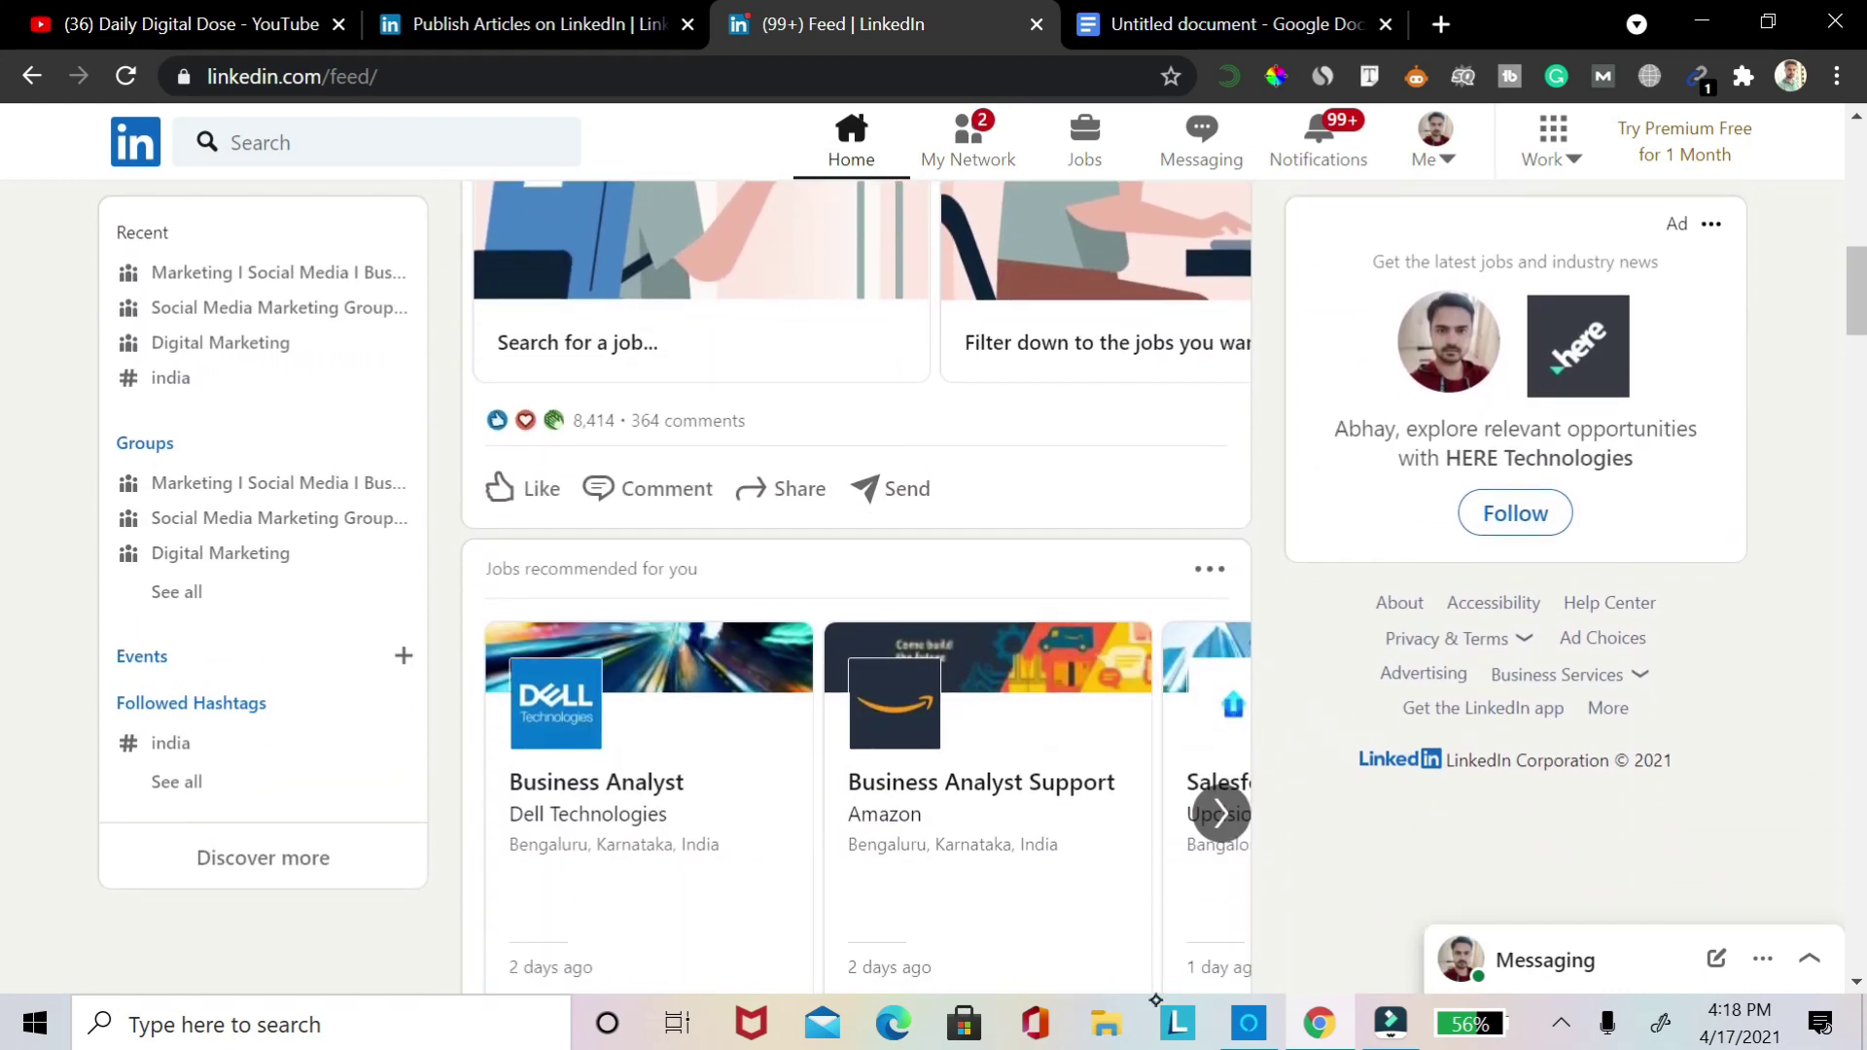
key(Down)
key(Down)
key(Down)
key(Down)
key(Down)
key(Down)
key(Down)
key(Down)
key(Down)
key(Down)
key(Down)
key(Down)
key(Down)
key(Down)
key(Down)
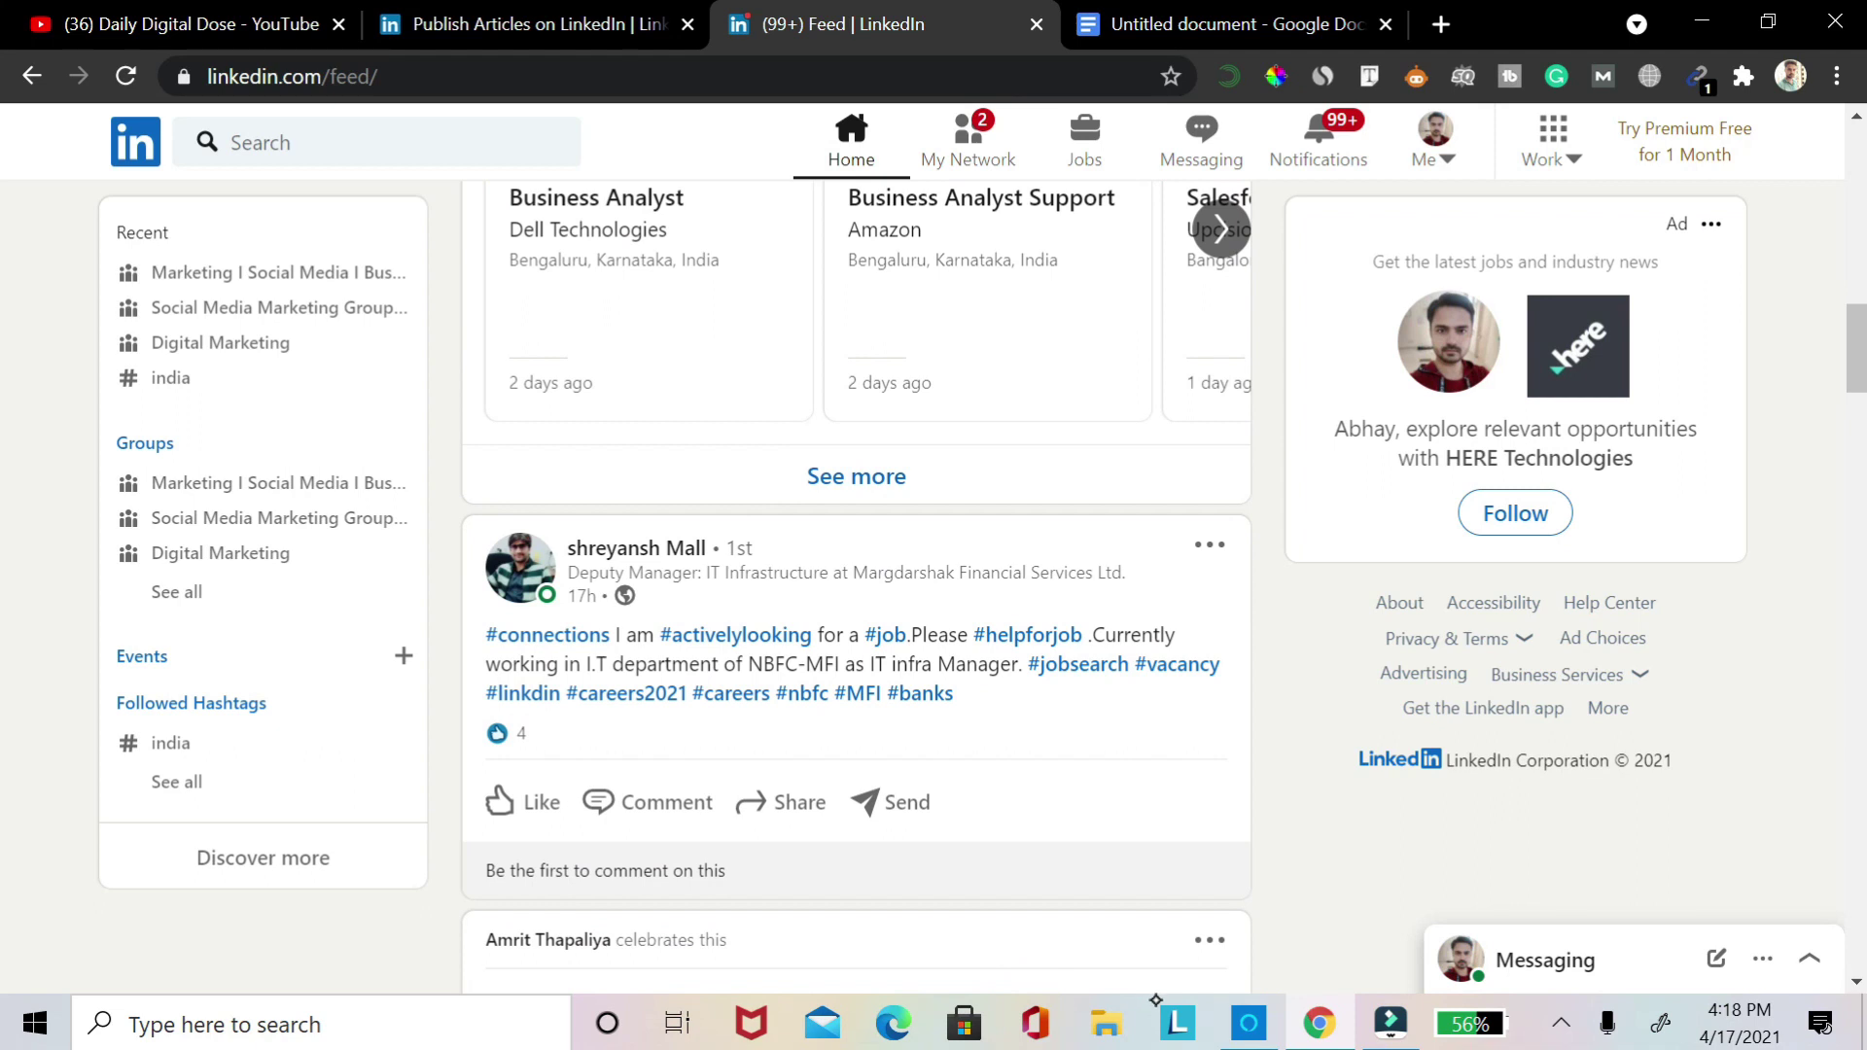
key(Down)
key(Down)
key(Down)
key(Down)
key(Down)
key(Down)
key(Down)
key(Down)
key(Down)
key(Down)
key(Down)
key(Down)
key(Down)
key(Down)
key(Down)
key(Down)
key(Down)
key(Down)
key(Down)
key(Down)
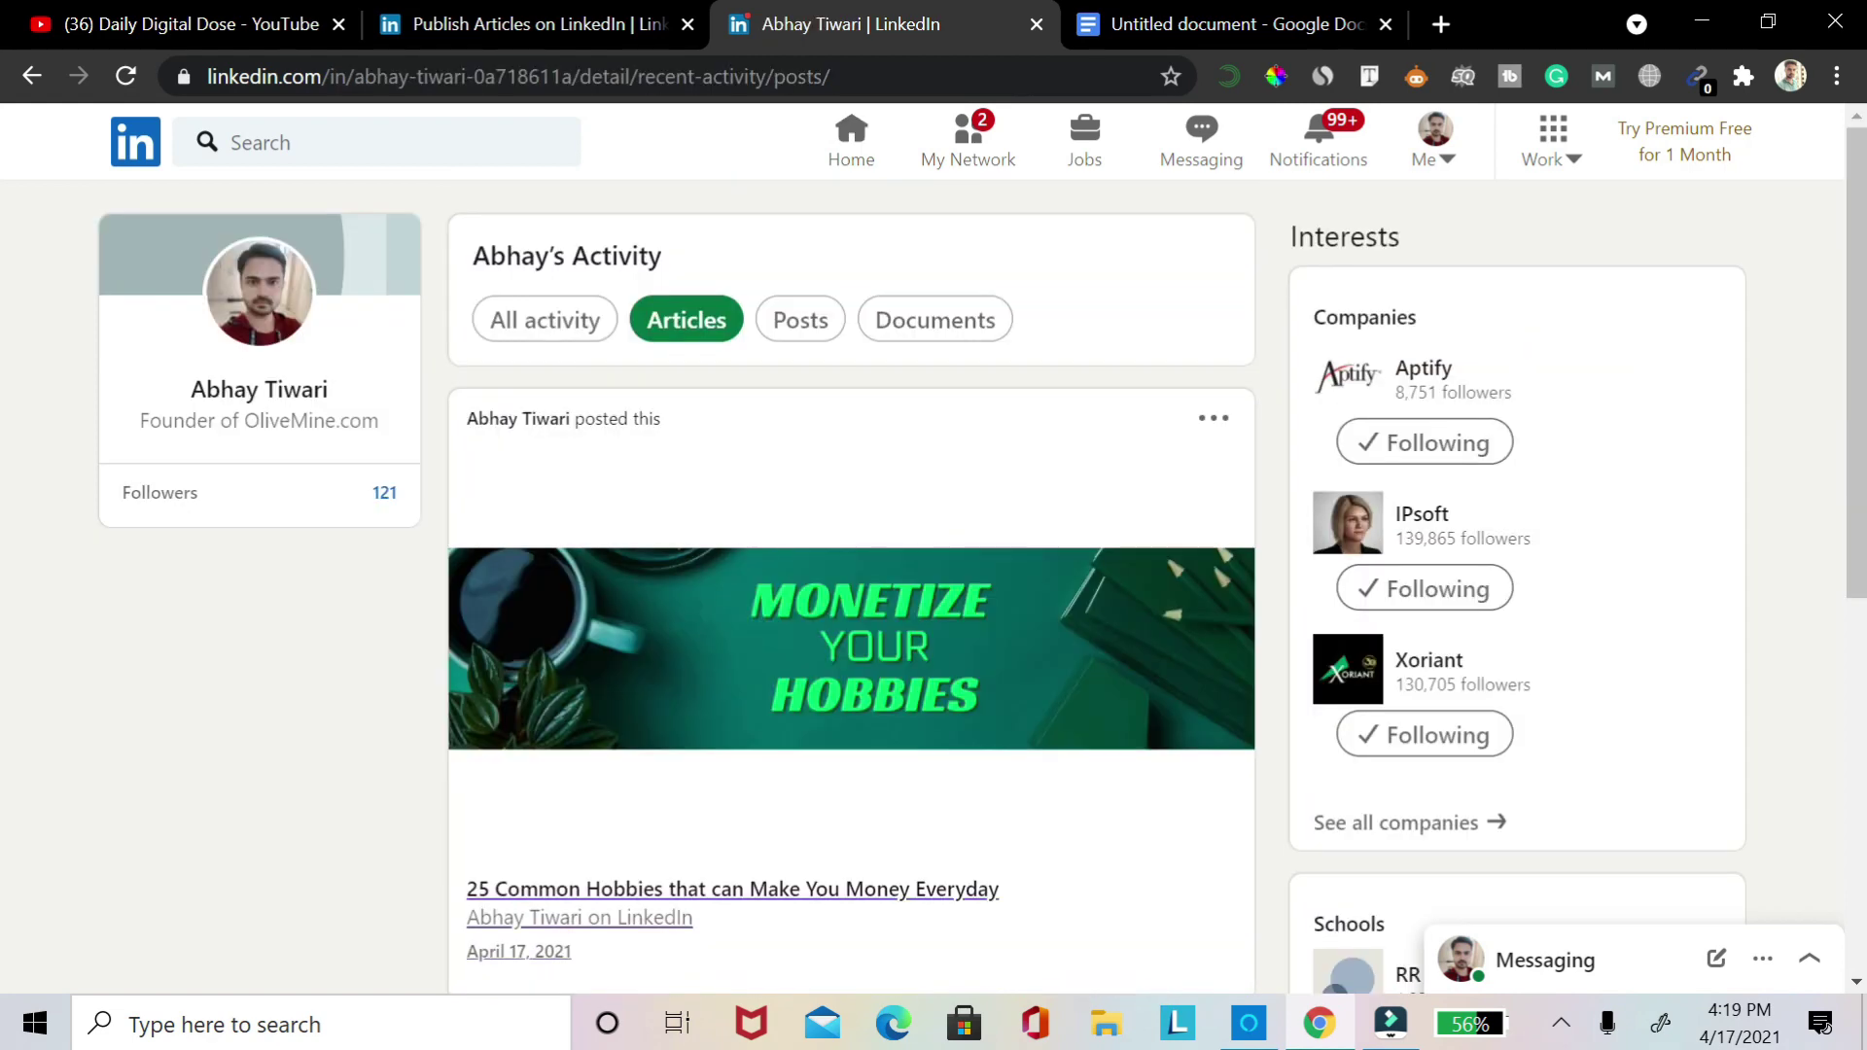
Look over the published hobbies article in the profile's Articles activity, and return to the "Publish Articles on LinkedIn" help page
key(Down)
key(Down)
key(Down)
key(Up)
key(Up)
key(Up)
key(Down)
key(Down)
key(Down)
key(Down)
key(Down)
key(Down)
key(Down)
key(Down)
key(Down)
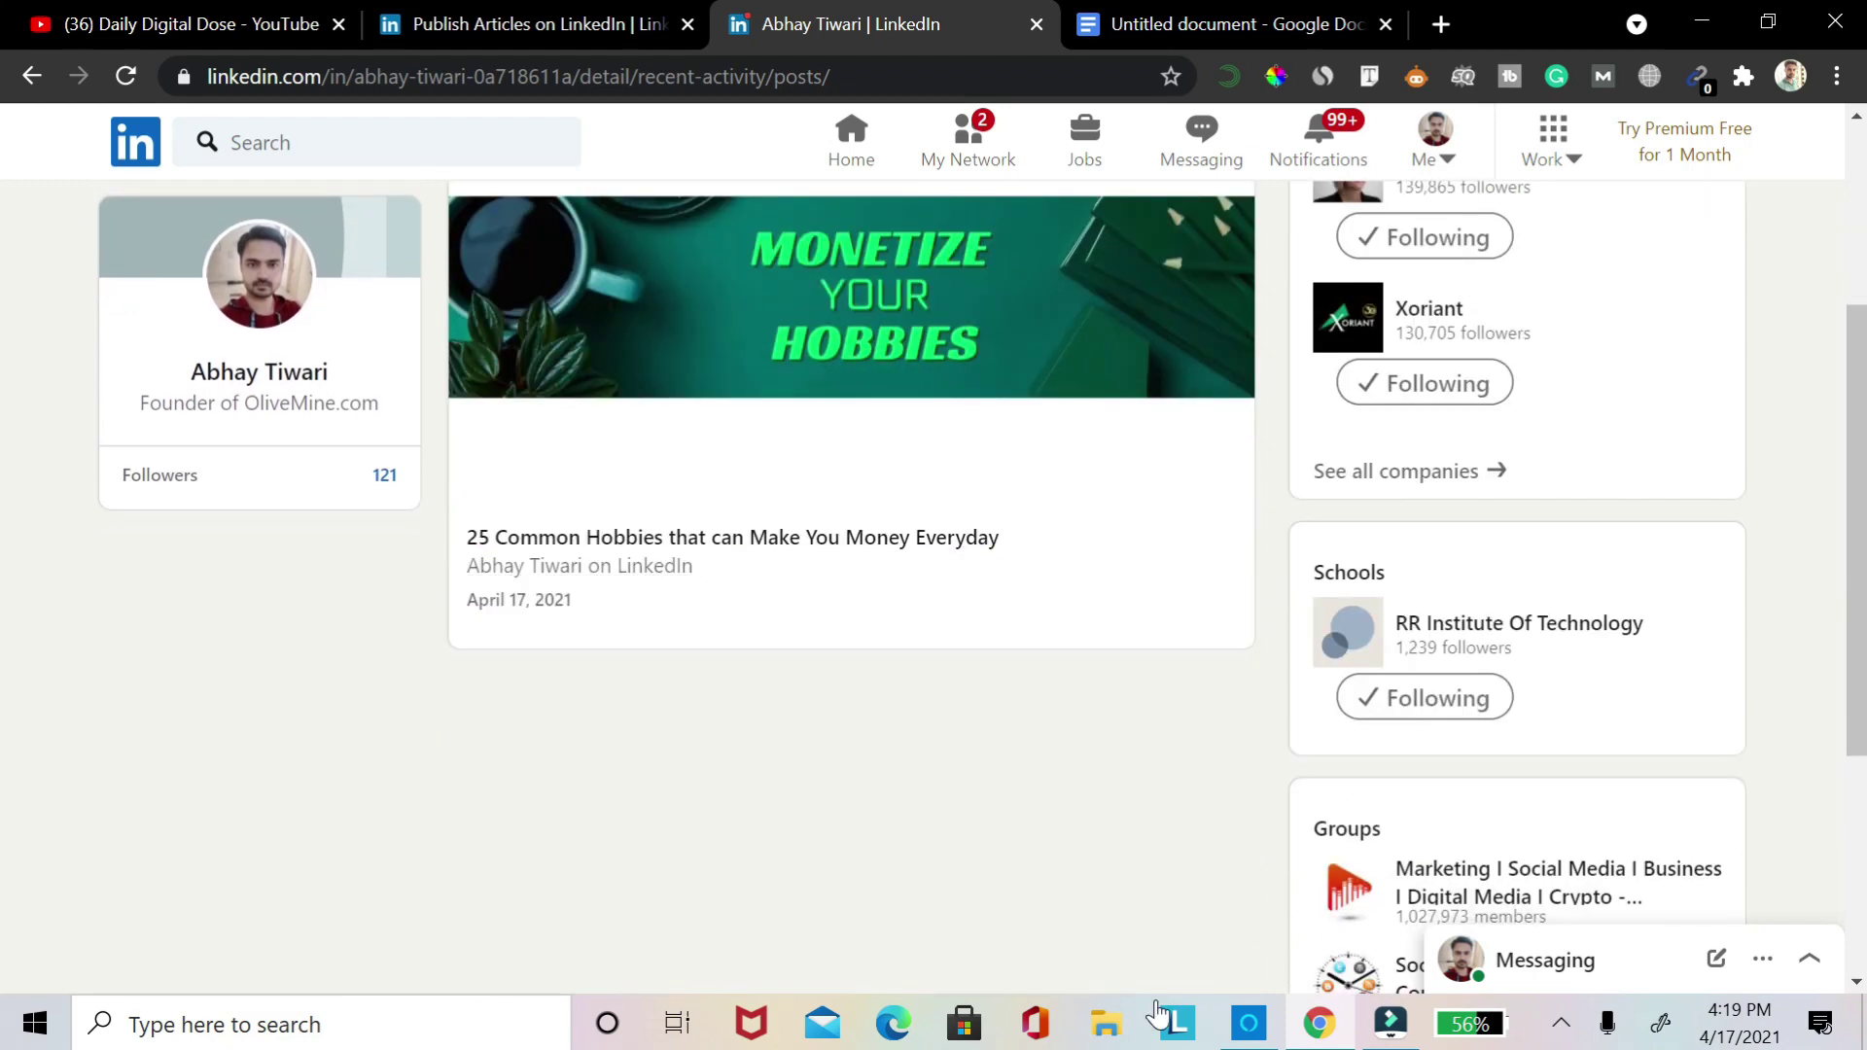
key(Up)
key(Up)
key(Up)
key(Up)
key(Up)
key(Up)
key(Up)
key(Up)
key(Up)
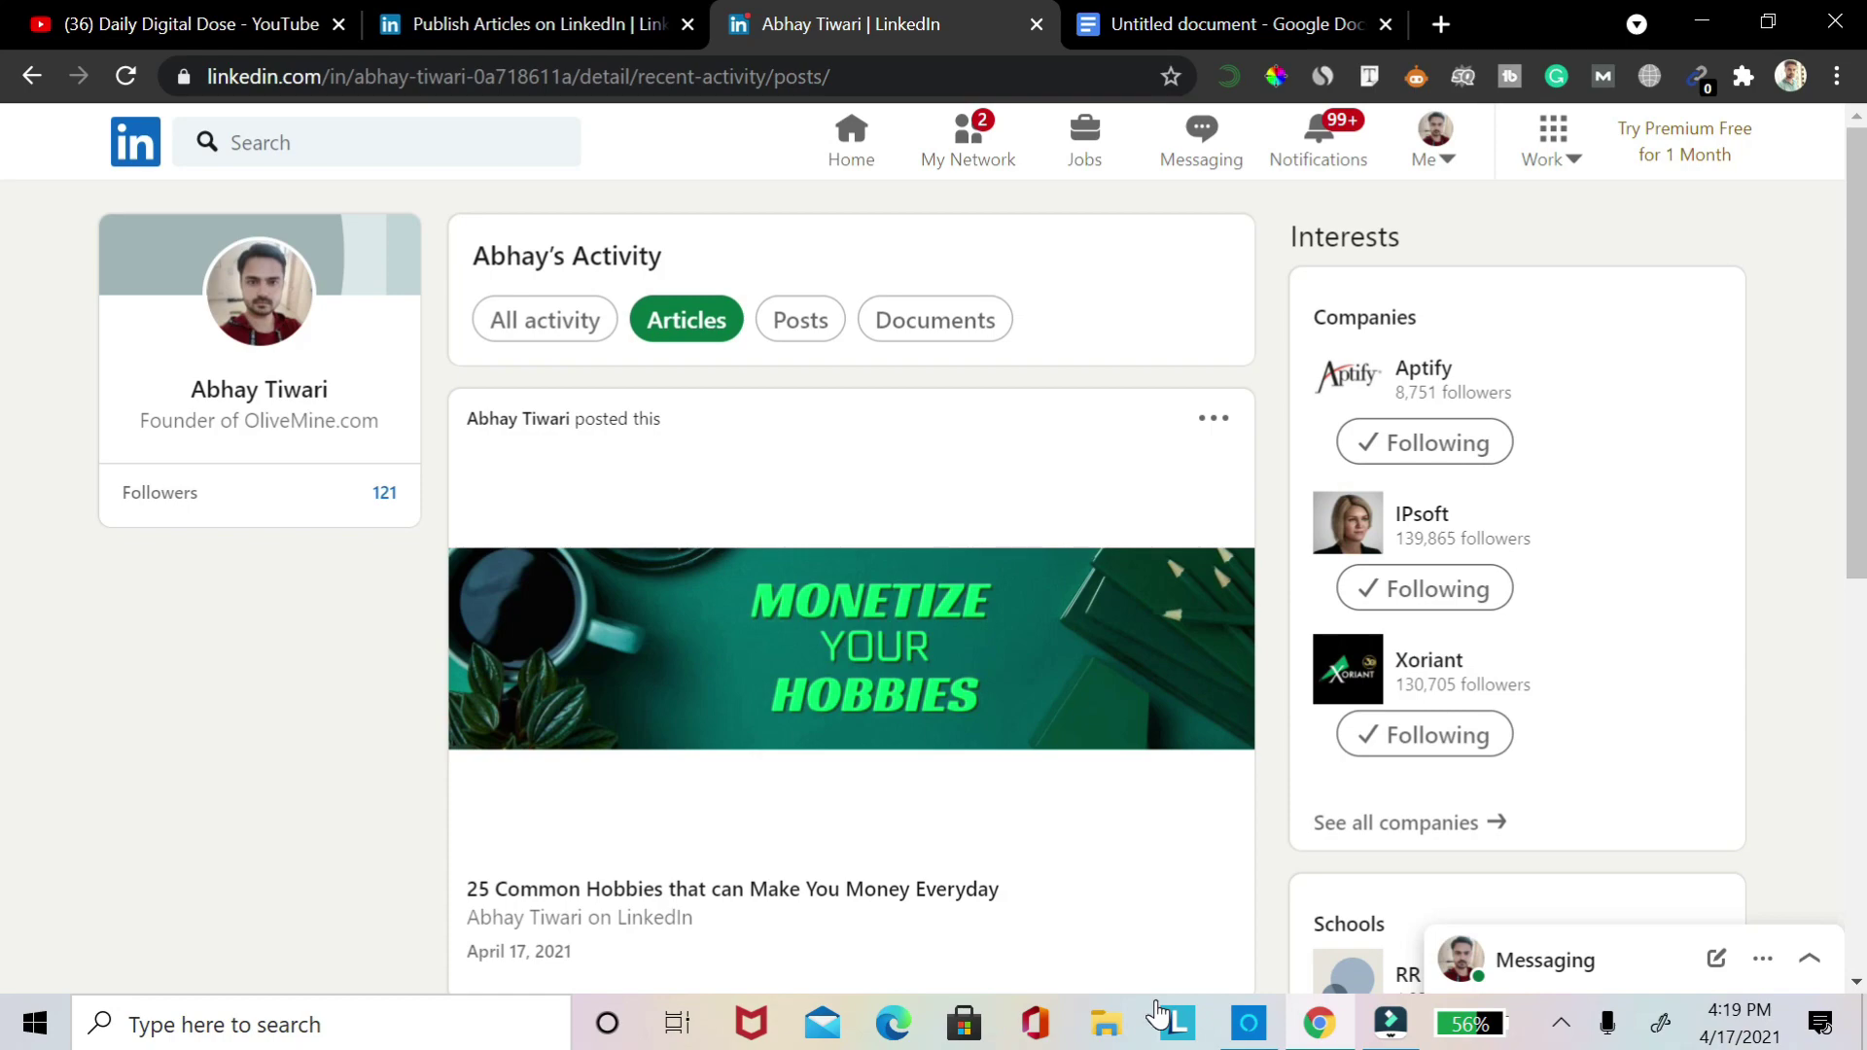
key(ctrl+shift+Tab)
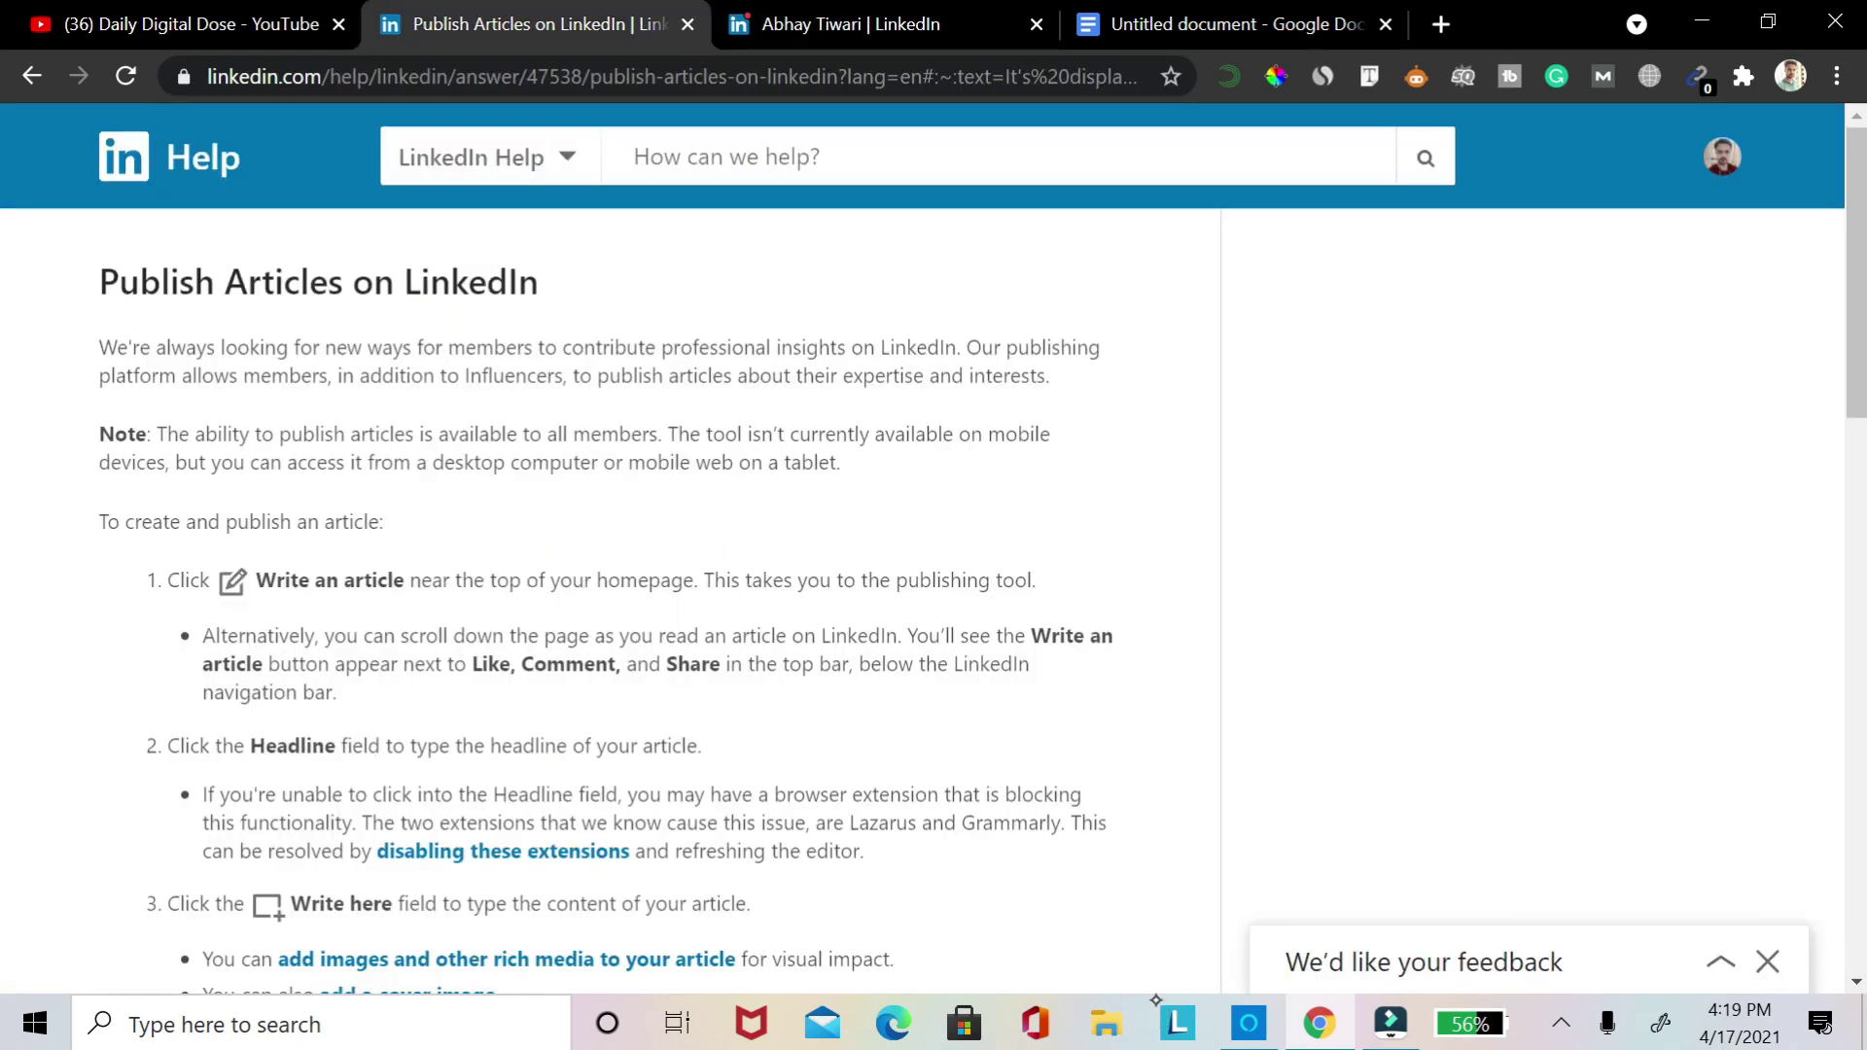
Review the help page's publishing steps, hyperlinking instructions and article-sharing notes, and return to the profile's Articles activity
scroll(632, 583, down, 15)
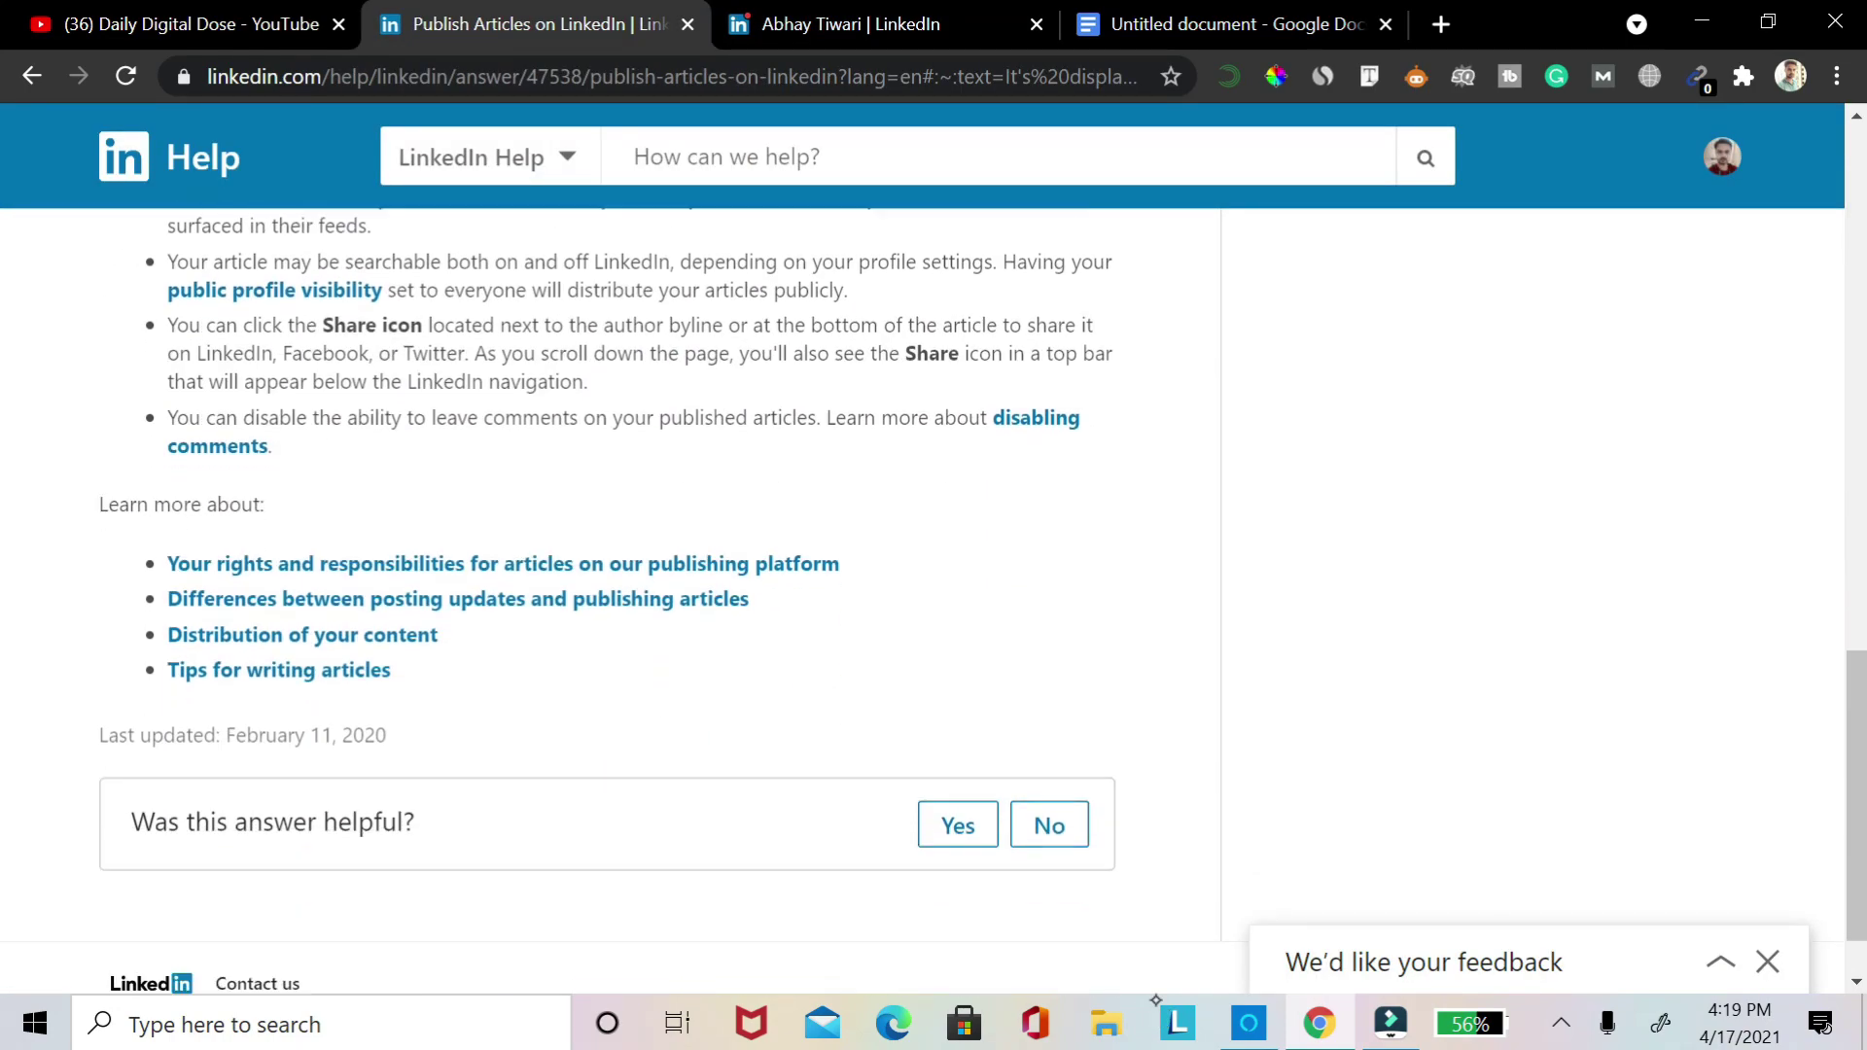
scroll(632, 583, up, 3)
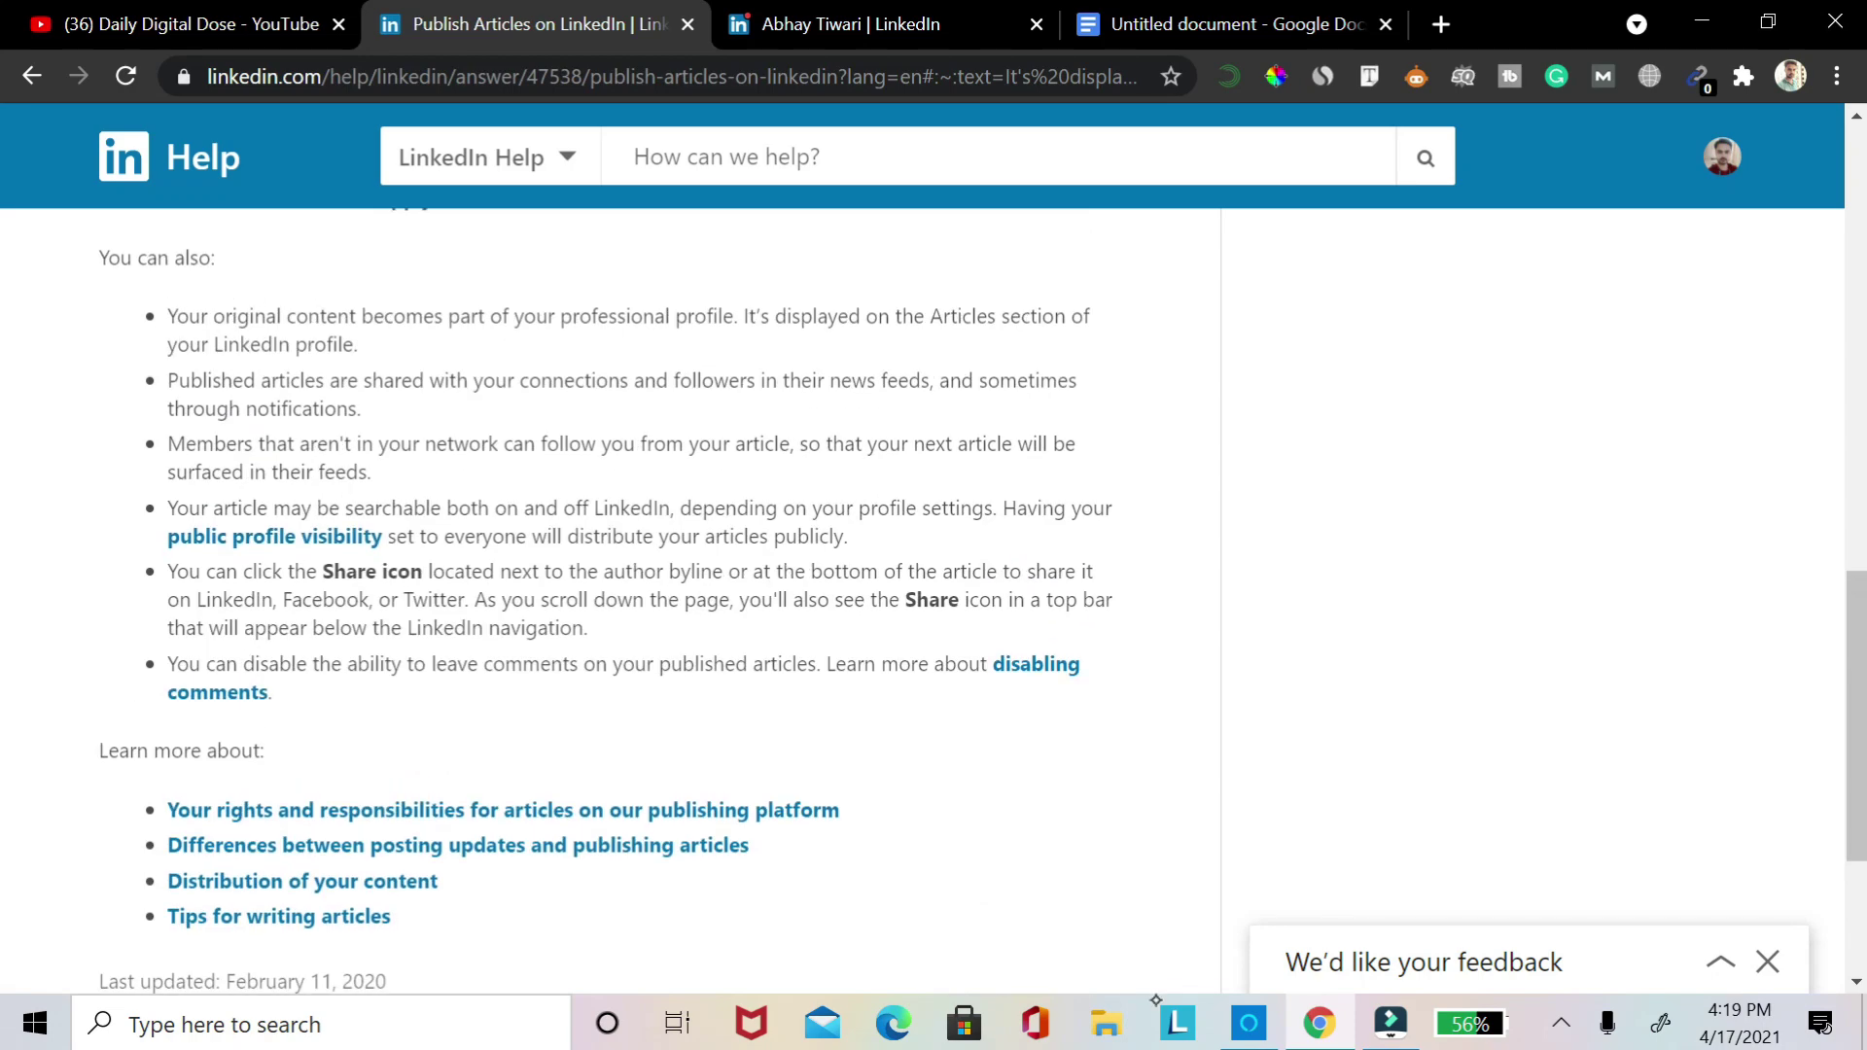
scroll(632, 584, down, 1)
scroll(632, 584, up, 4)
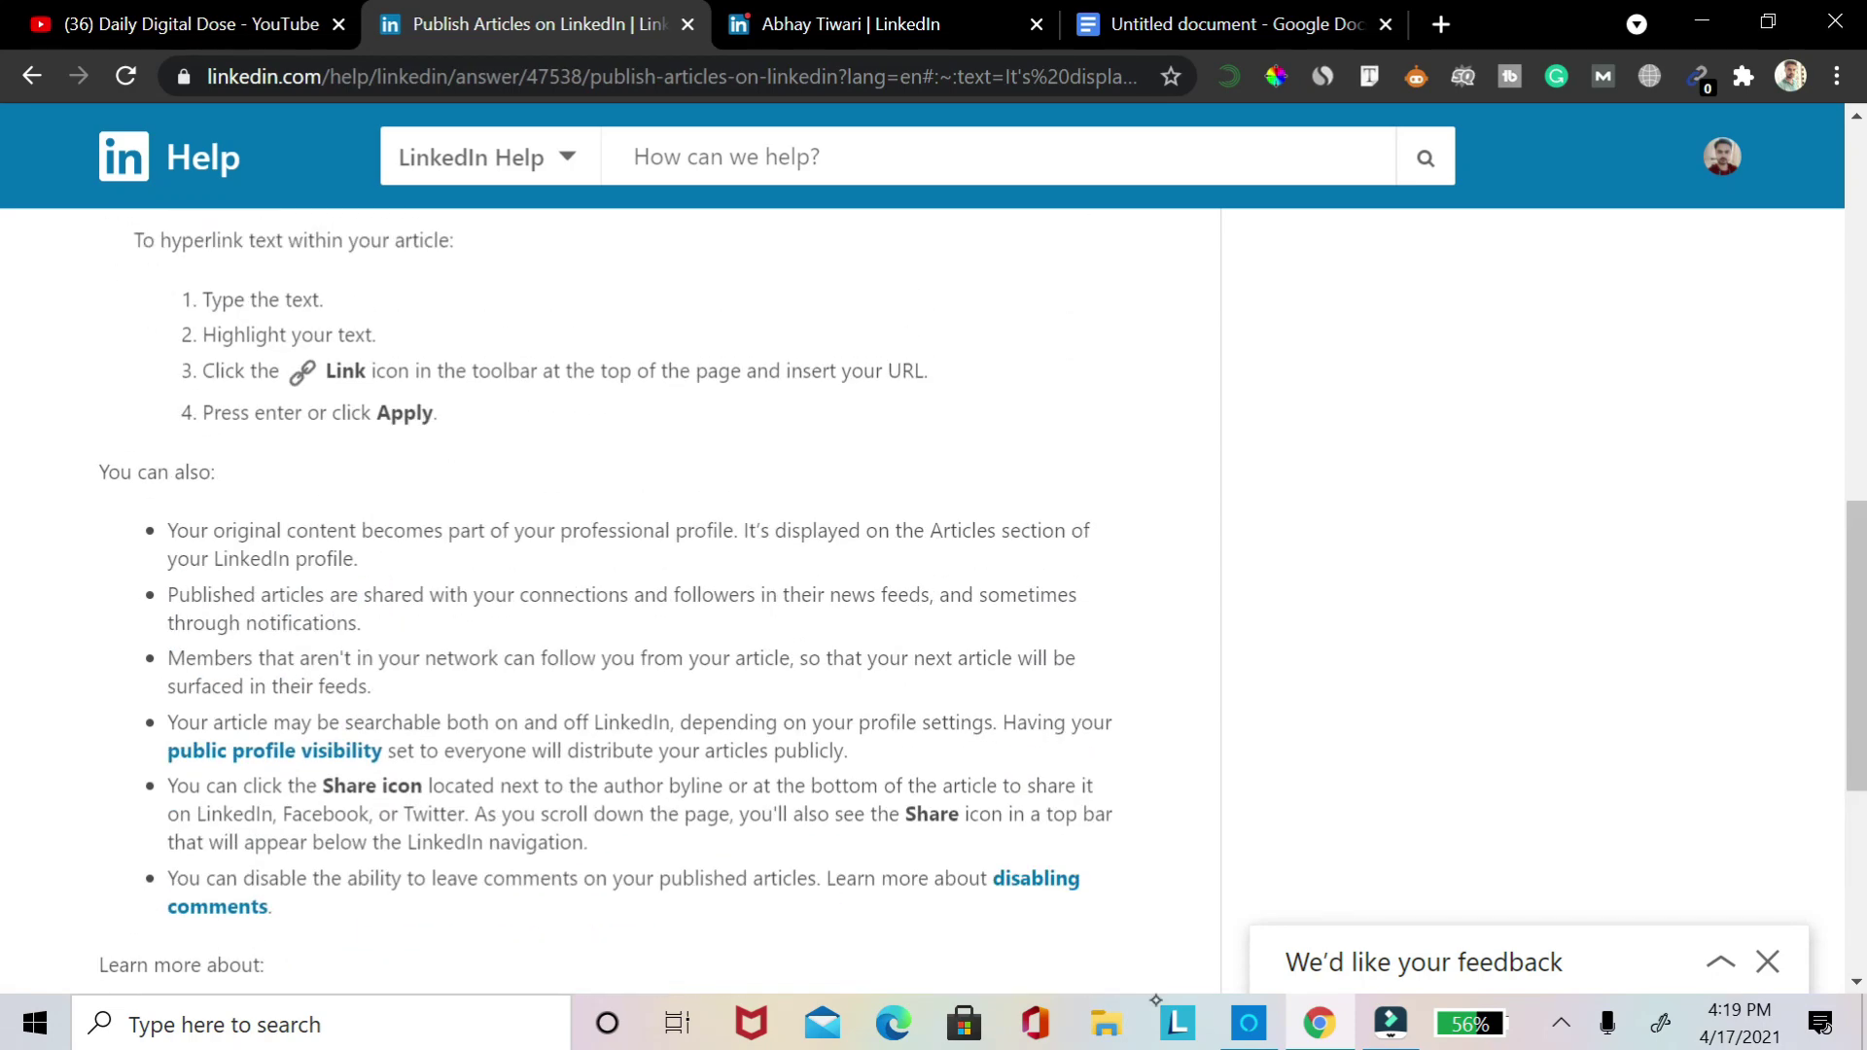
scroll(632, 584, up, 4)
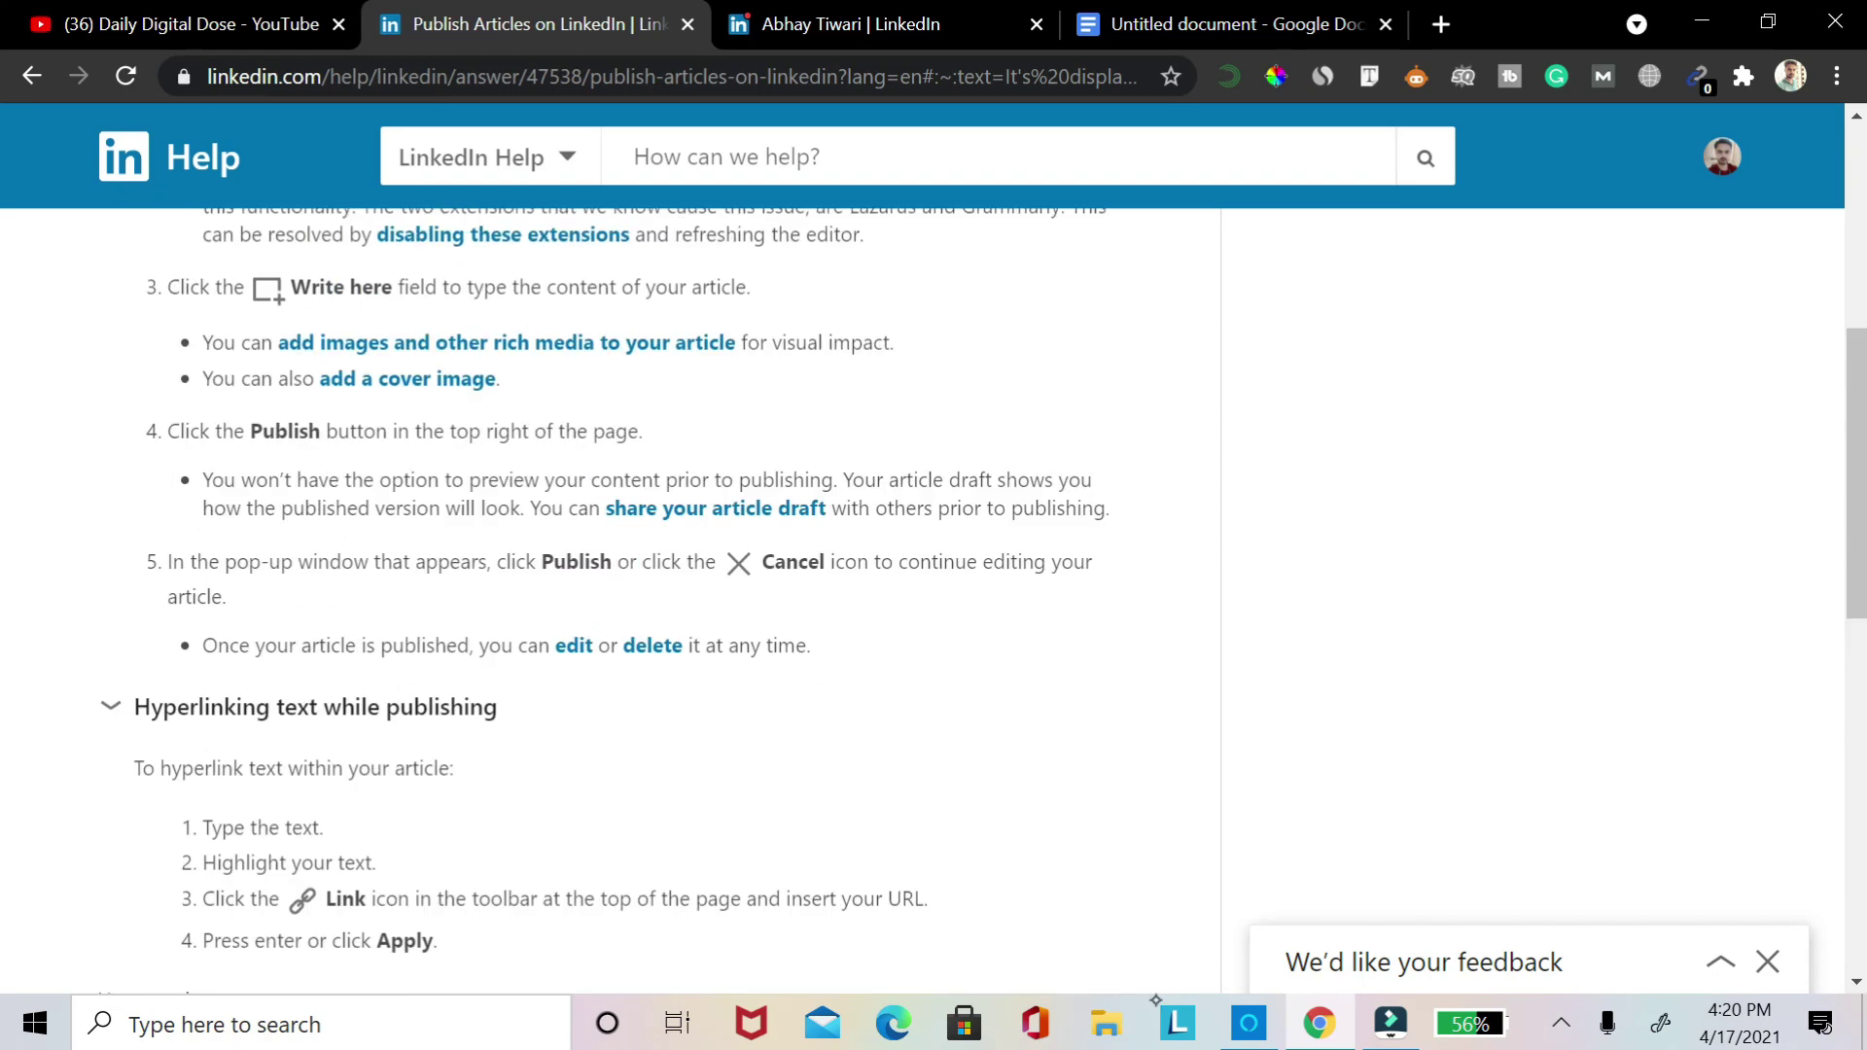
scroll(632, 583, up, 2)
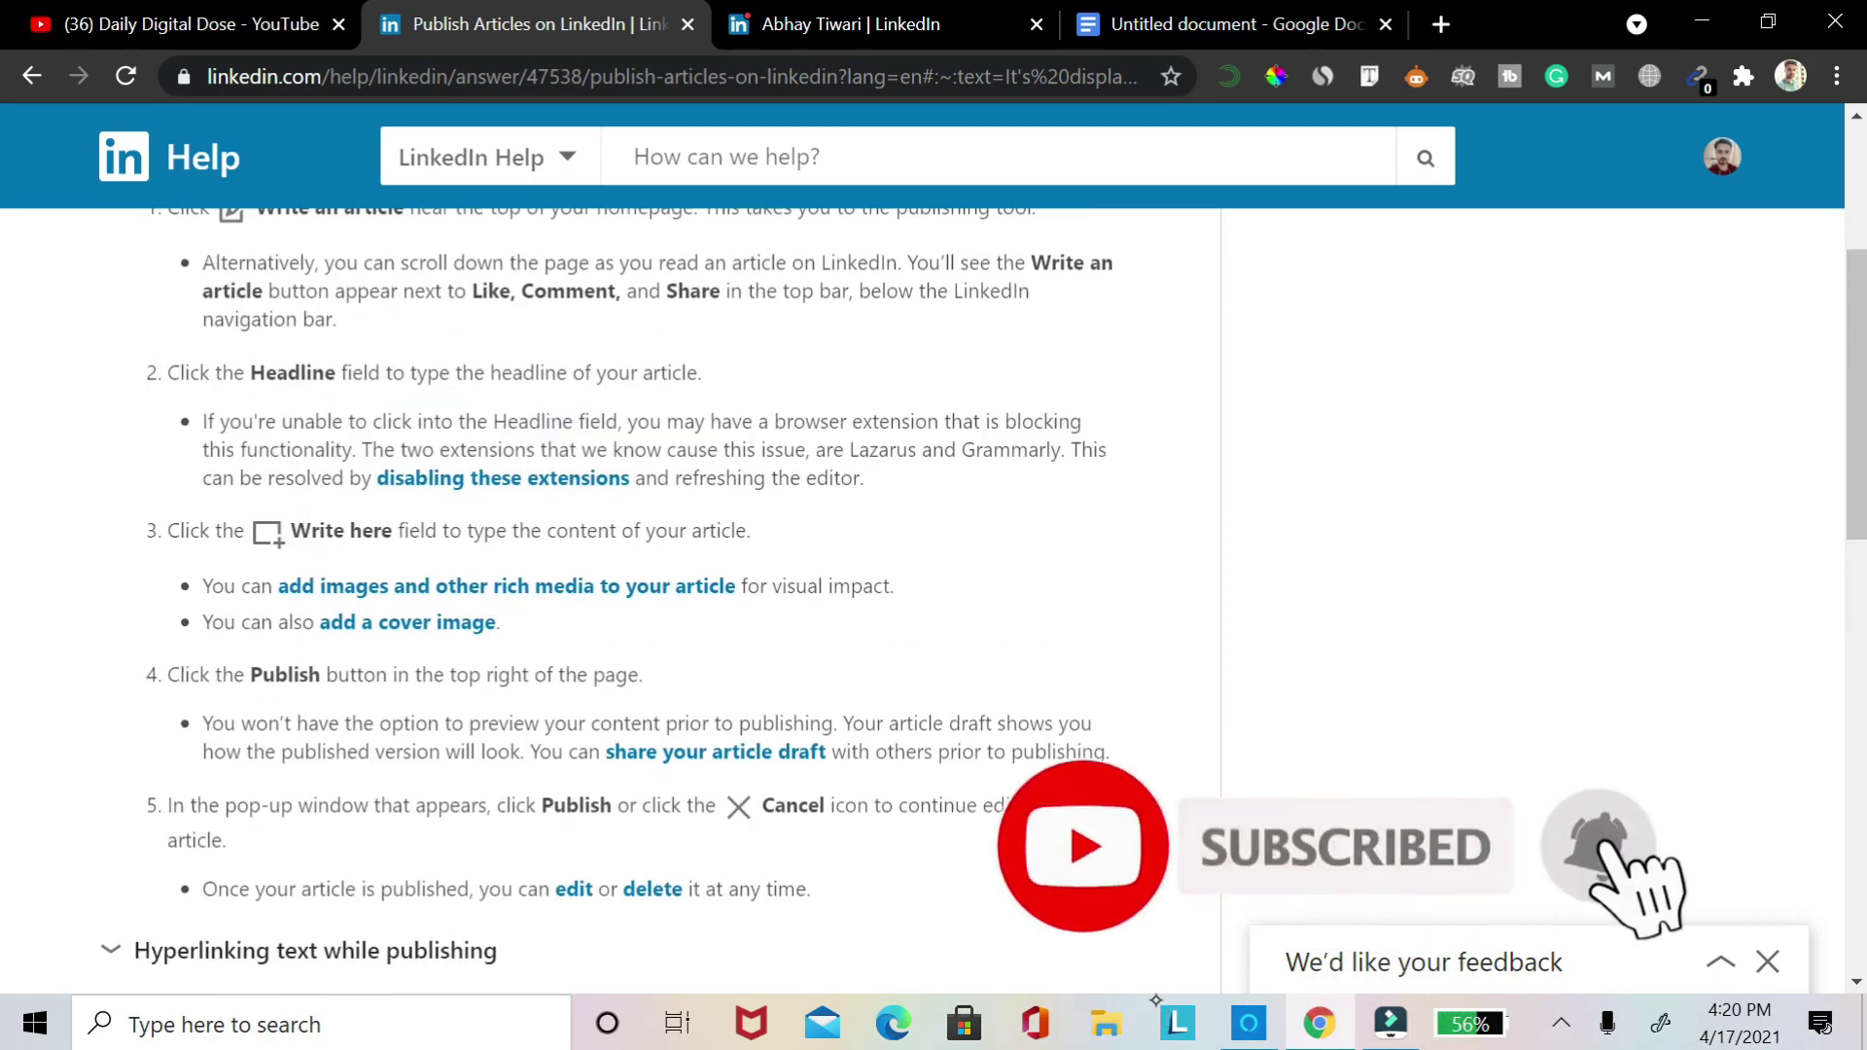
scroll(631, 583, up, 4)
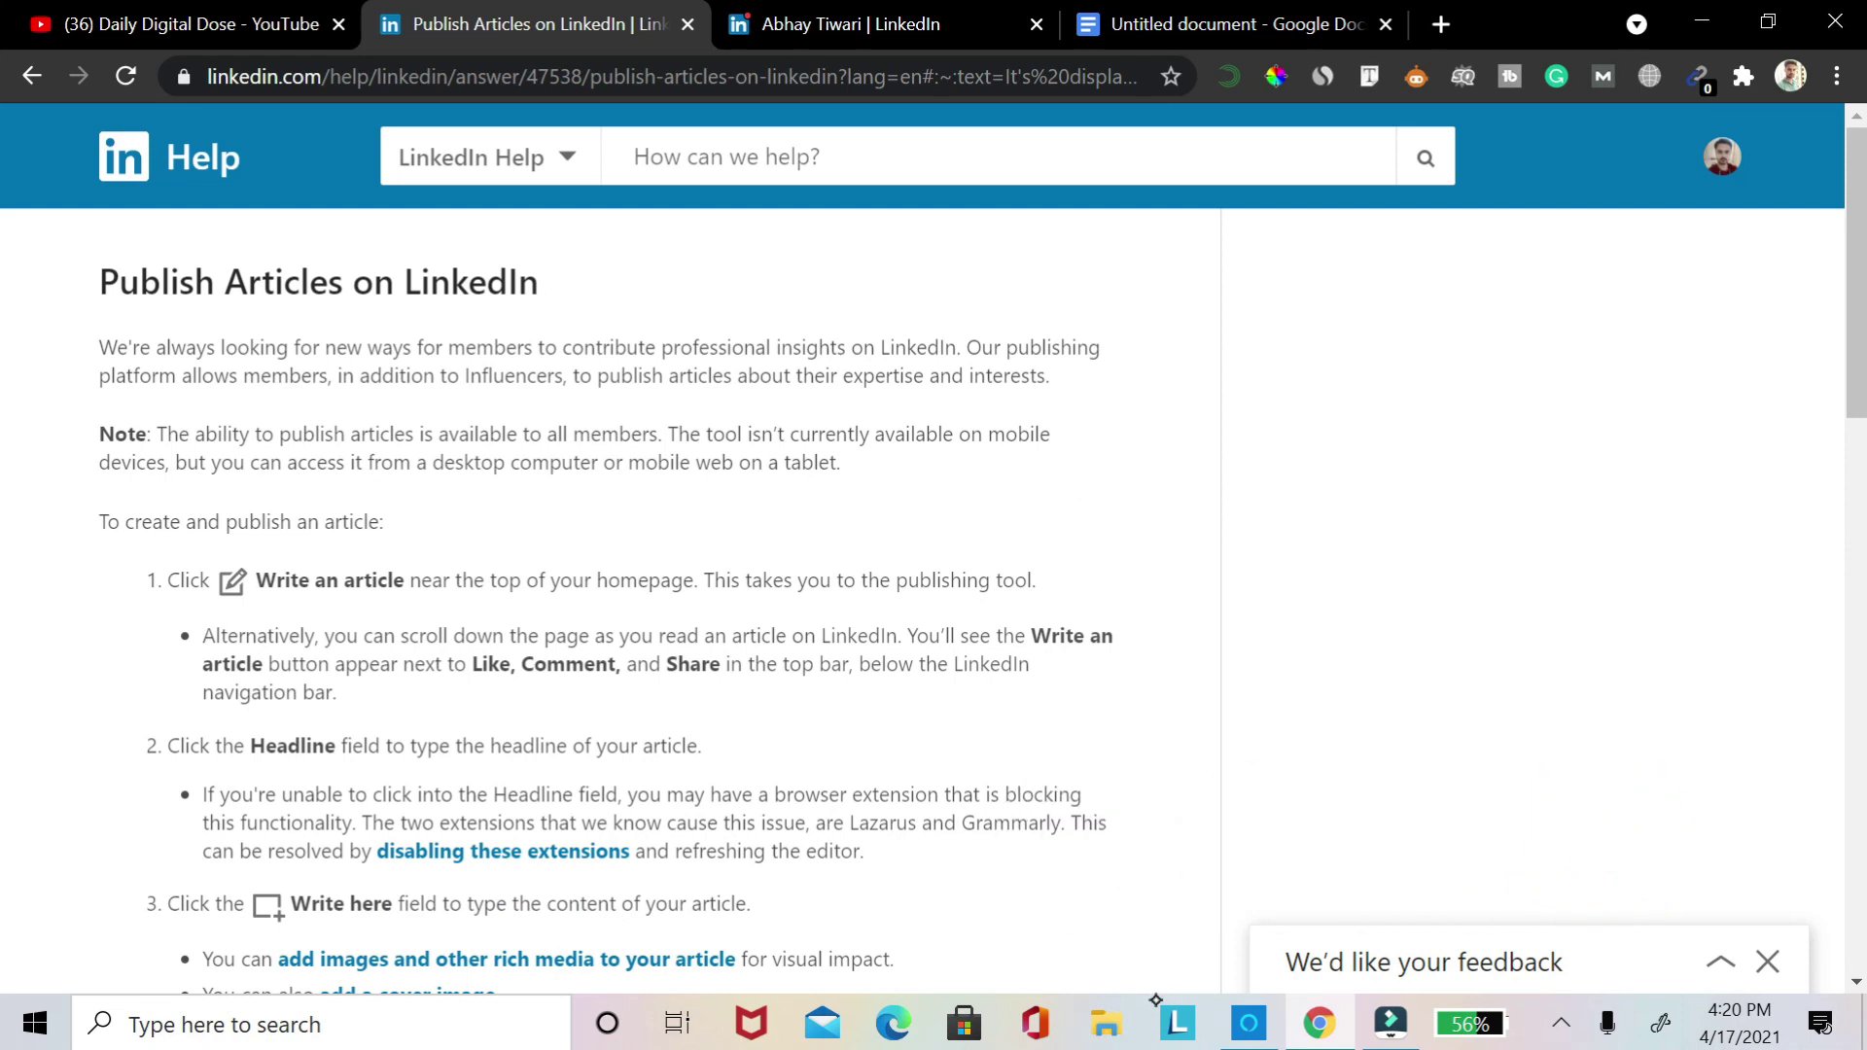
key(ctrl+Tab)
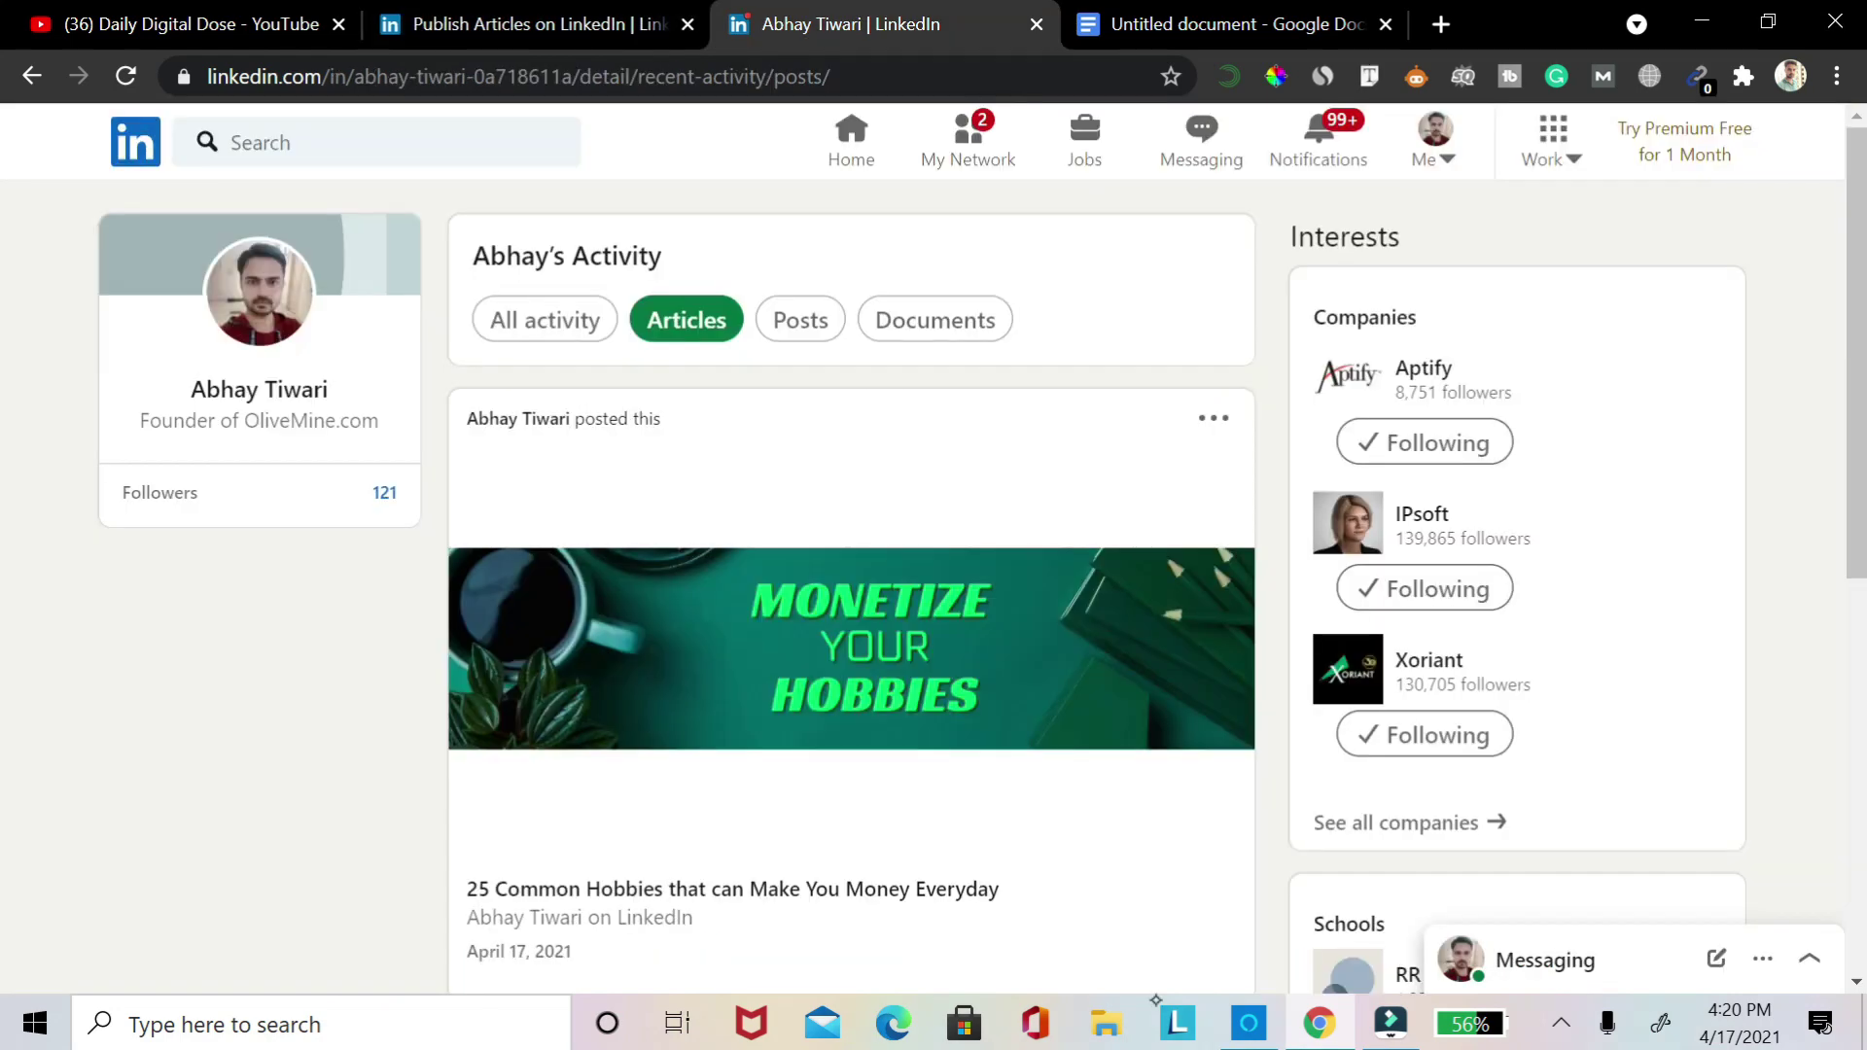